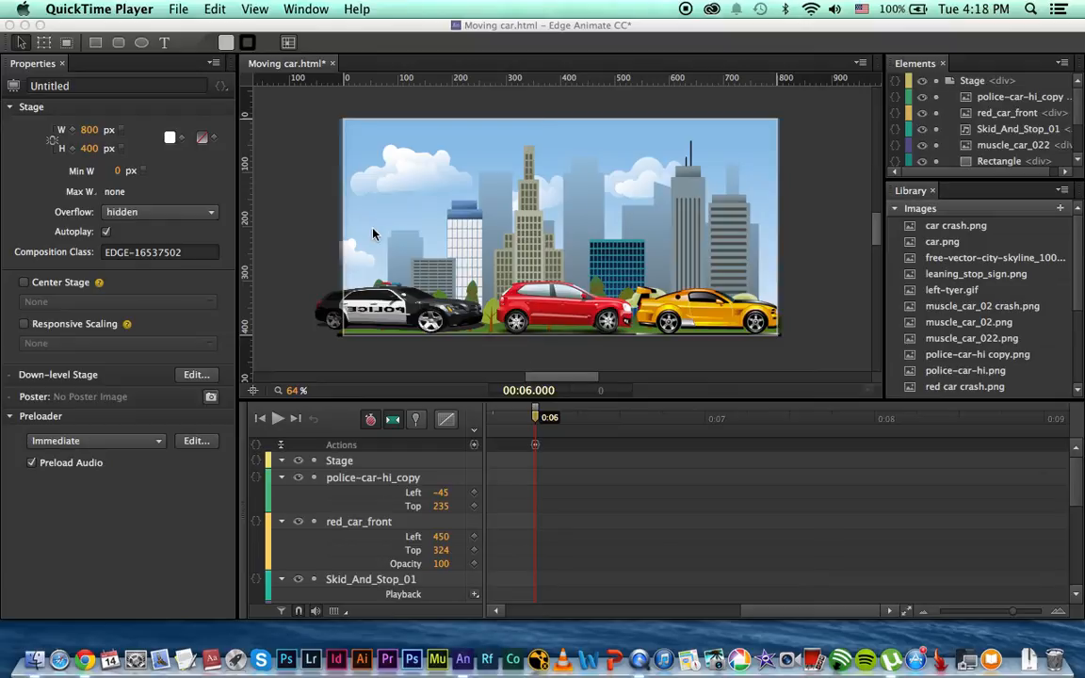
# - Play the Moving car animation on the timeline and preview it in the browser
pyautogui.click(300, 211)
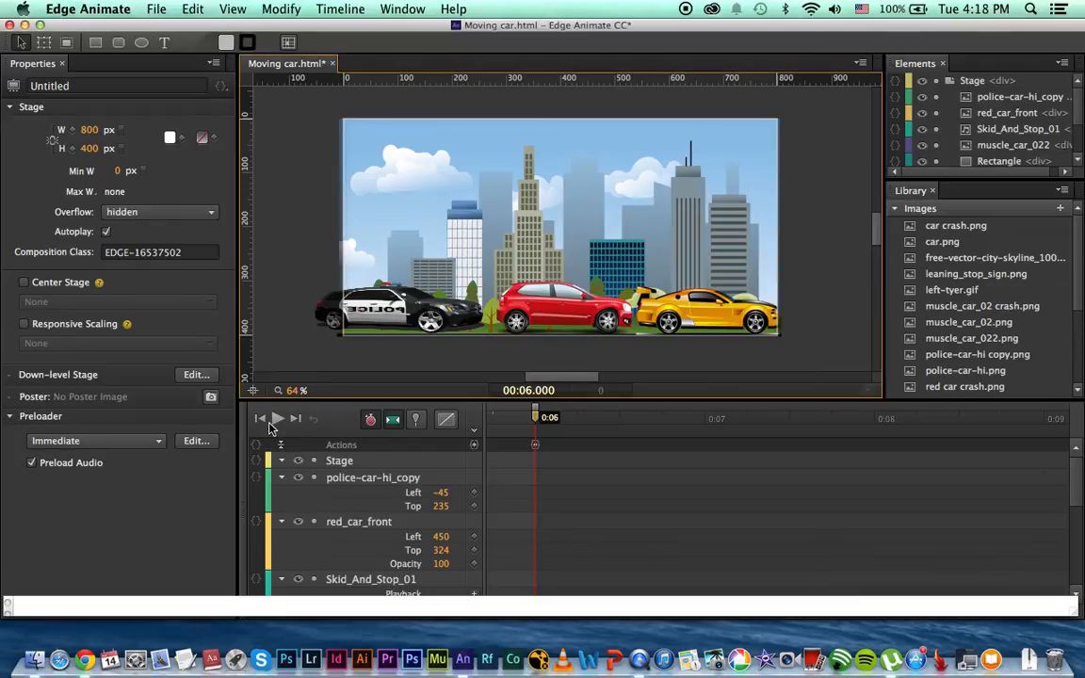
pyautogui.click(278, 421)
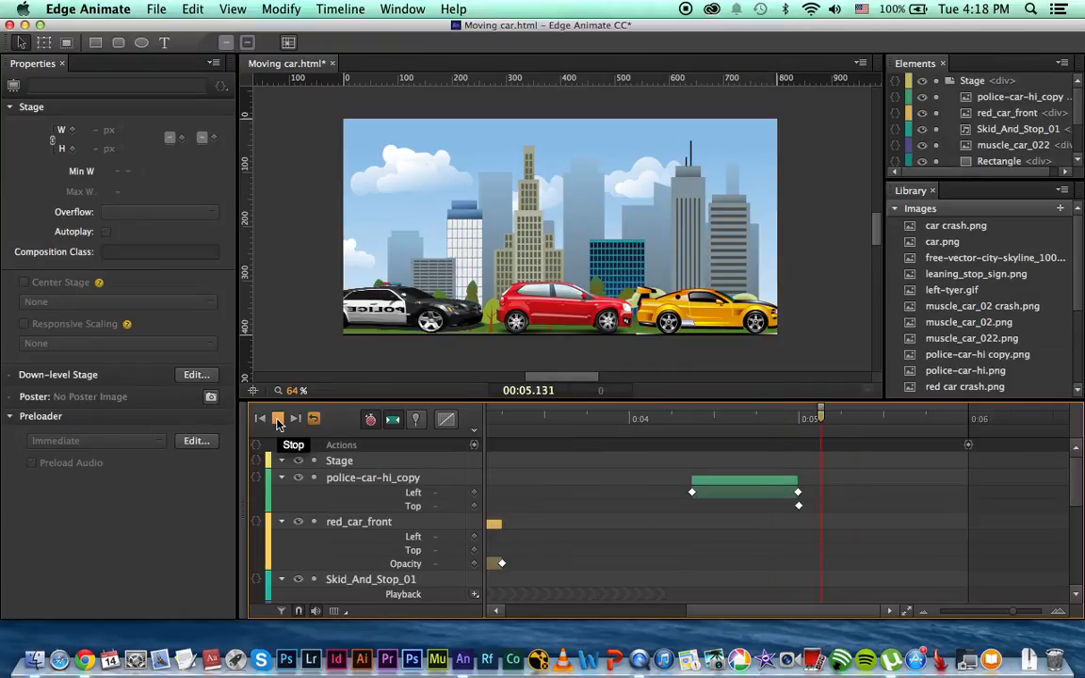
pyautogui.click(156, 9)
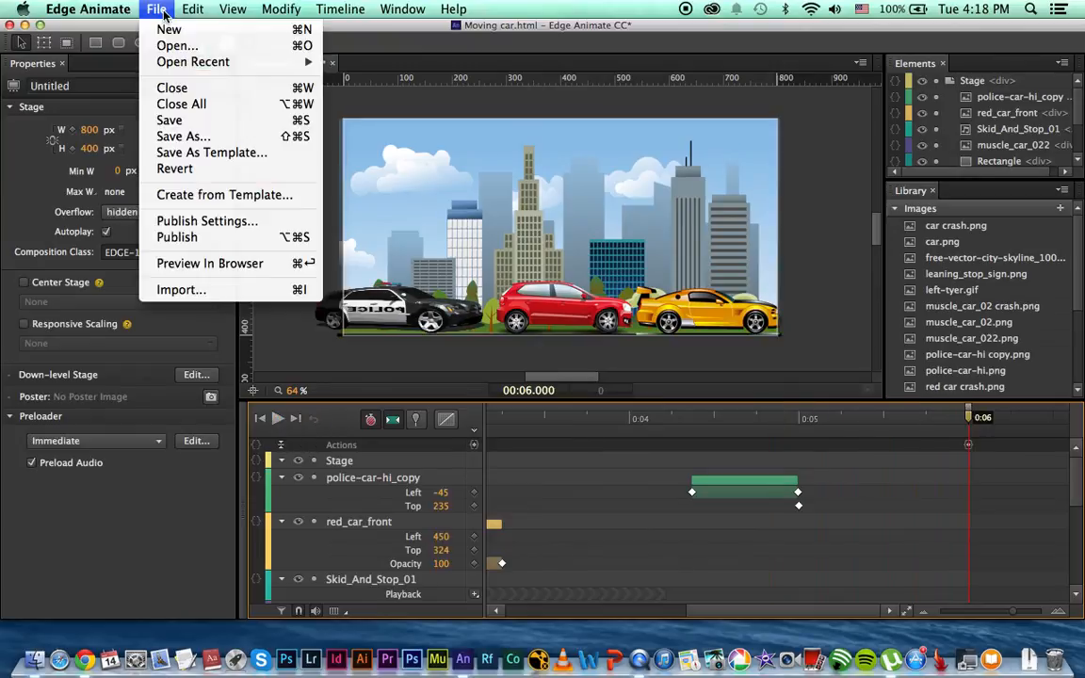
pyautogui.click(192, 264)
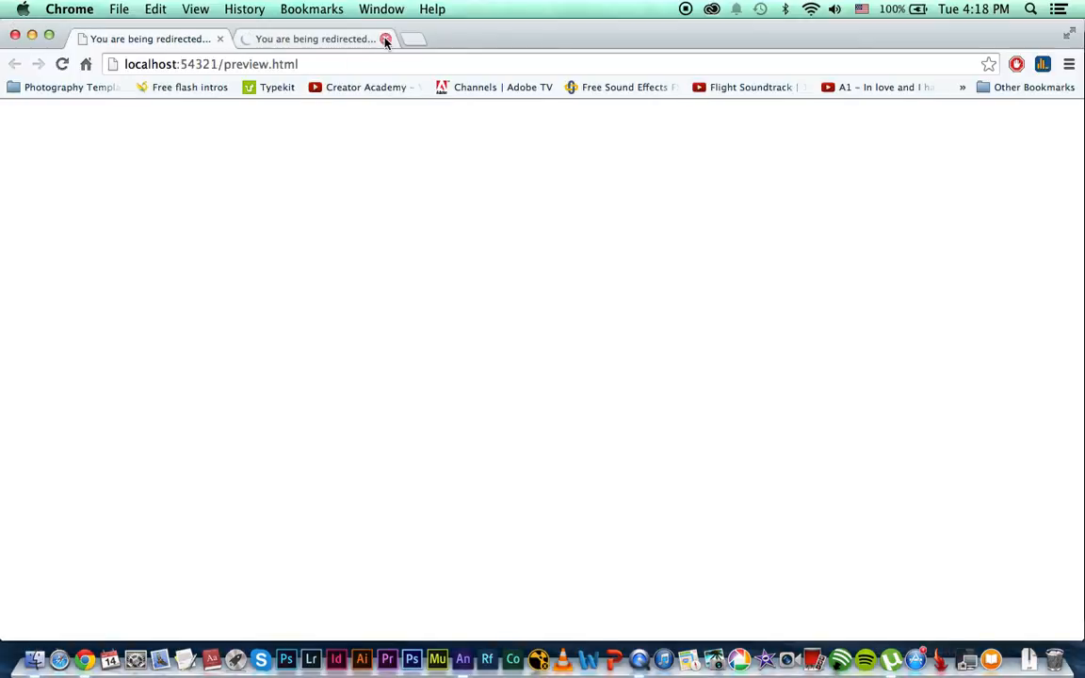
pyautogui.click(385, 38)
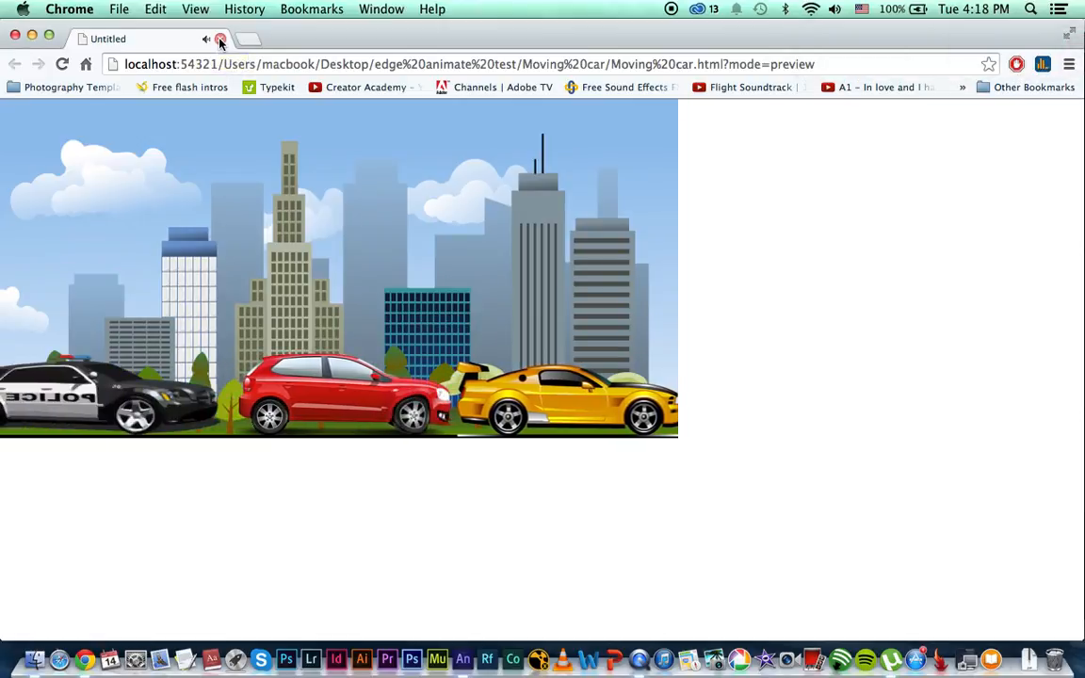
pyautogui.click(219, 40)
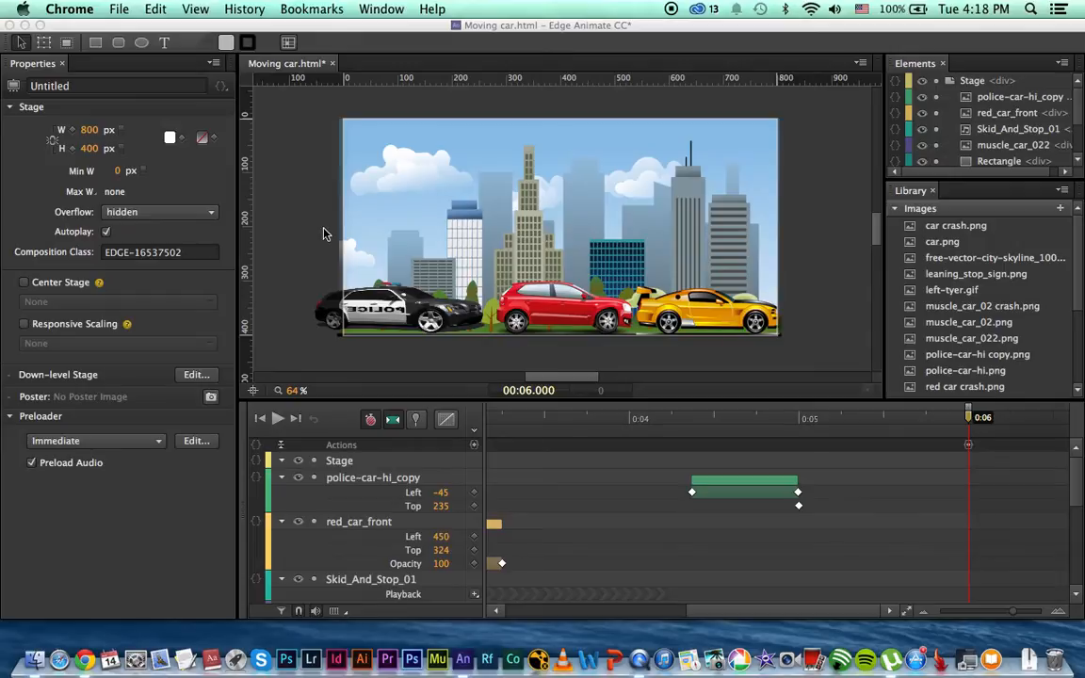
# - Close the Moving car.html composition and create a new blank one
pyautogui.click(333, 65)
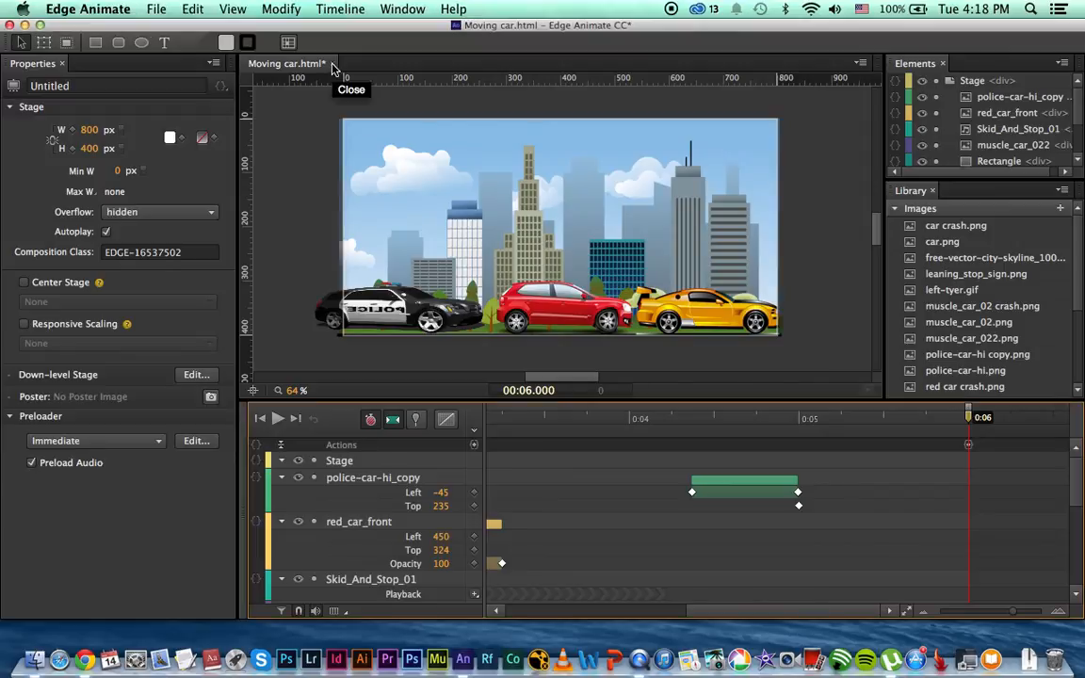
pyautogui.click(333, 64)
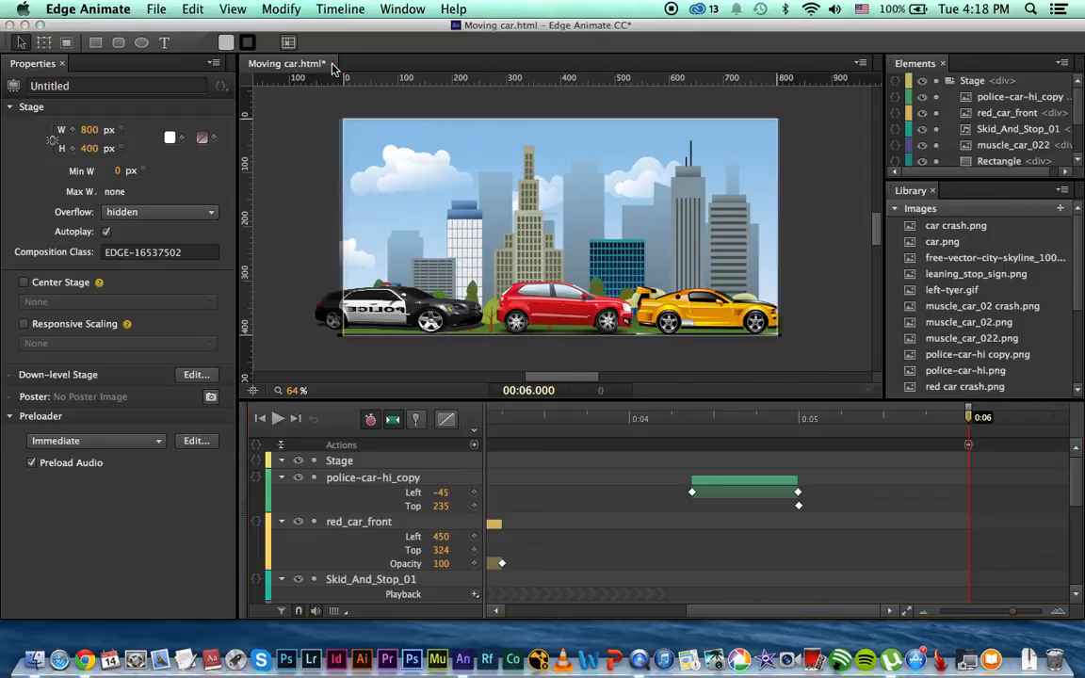
pyautogui.click(503, 251)
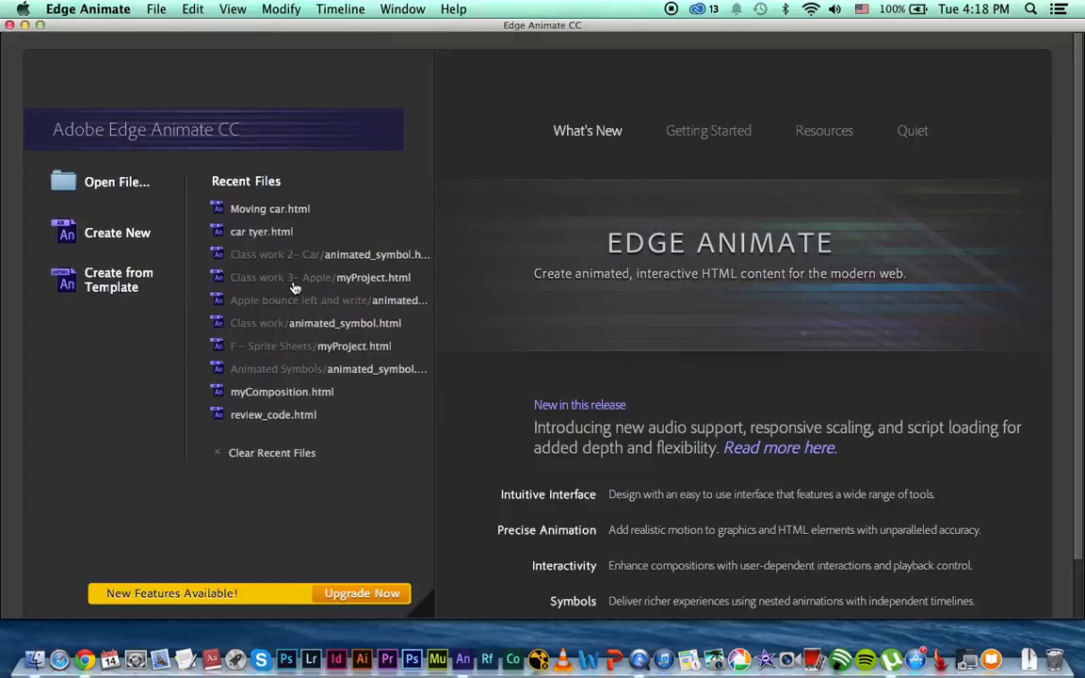
pyautogui.click(117, 234)
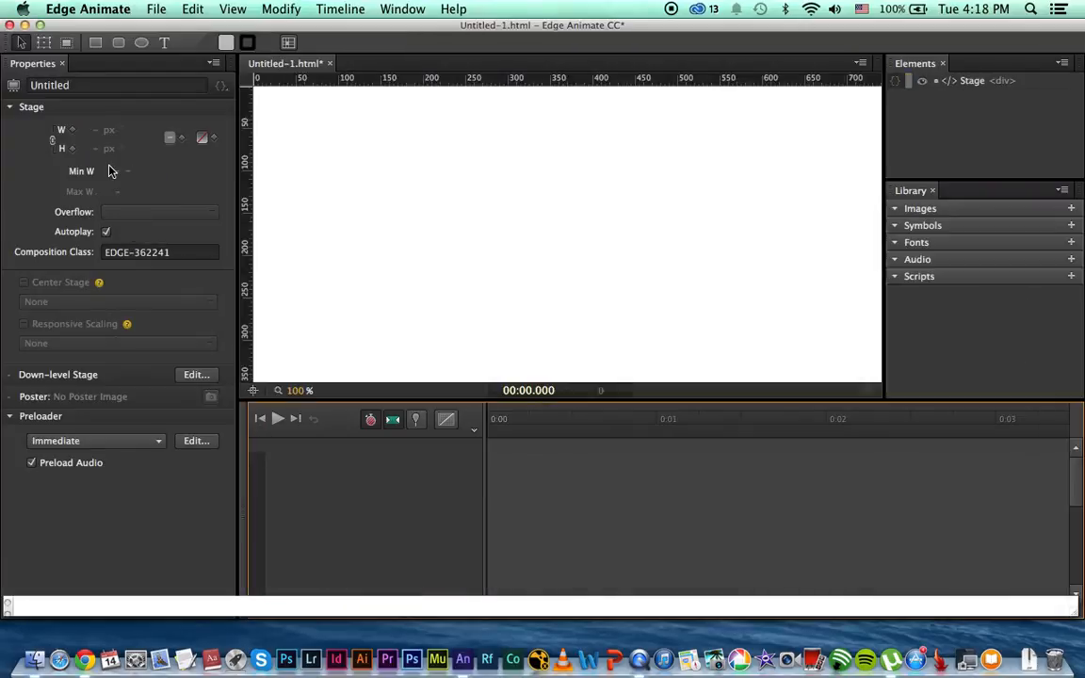
# - Set the stage width to 800 px
pyautogui.click(90, 131)
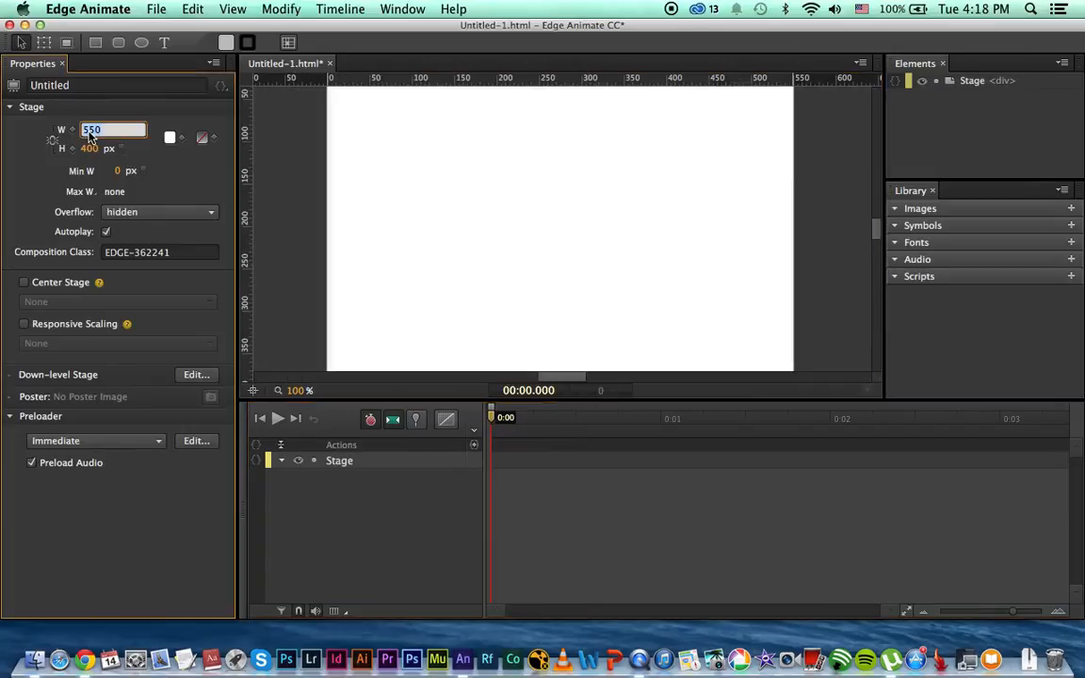
pyautogui.write('800')
pyautogui.press('Return')
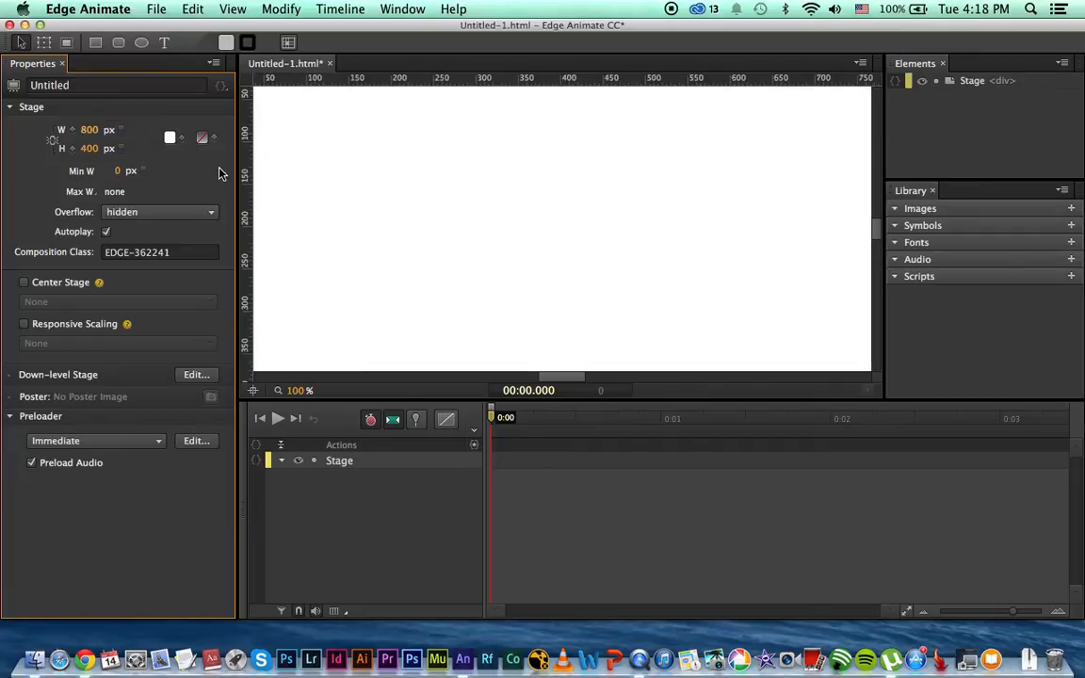
pyautogui.moveTo(296, 391); pyautogui.dragTo(283, 391)
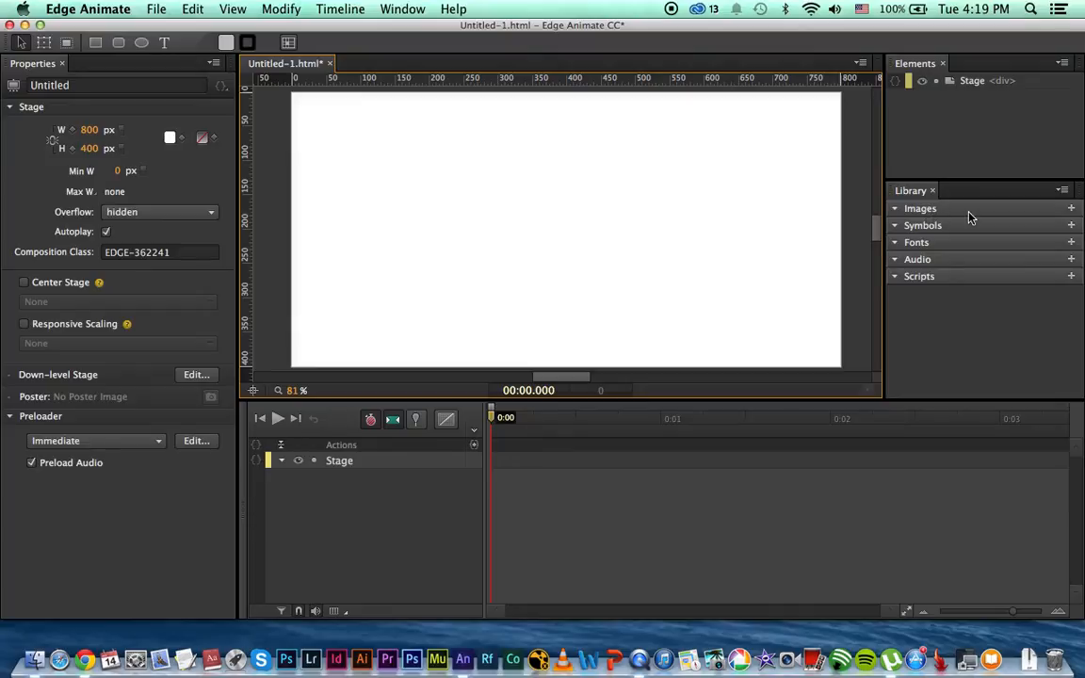
# - Import all the car, tyre and skyline image files from the images folder into the library
pyautogui.click(1072, 210)
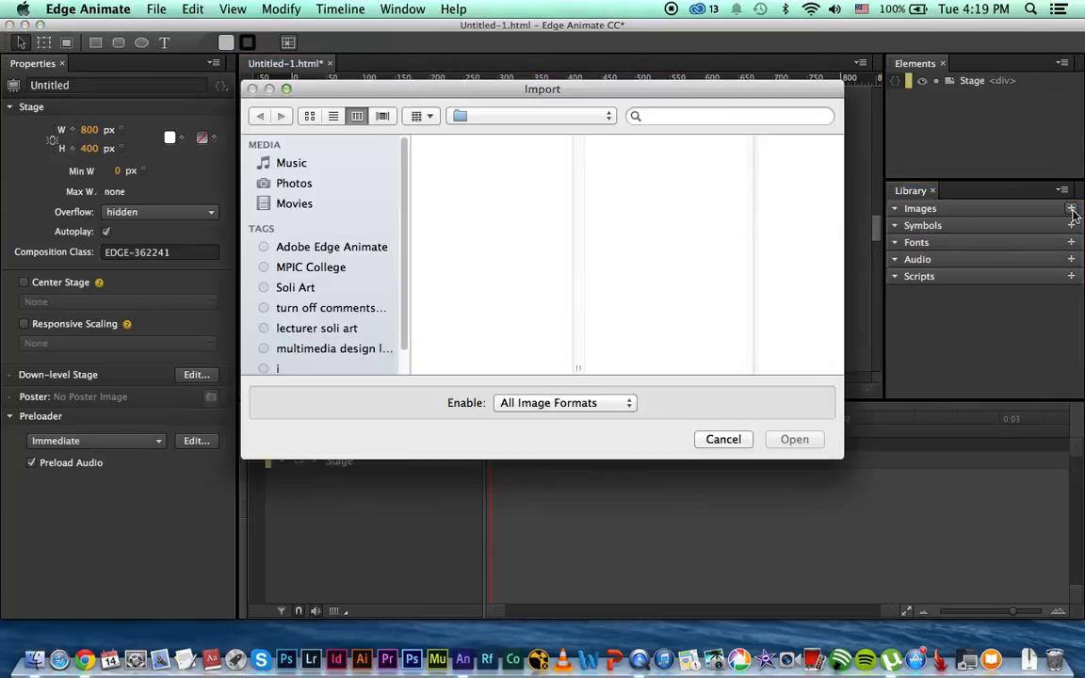
pyautogui.moveTo(709, 250); pyautogui.dragTo(694, 149)
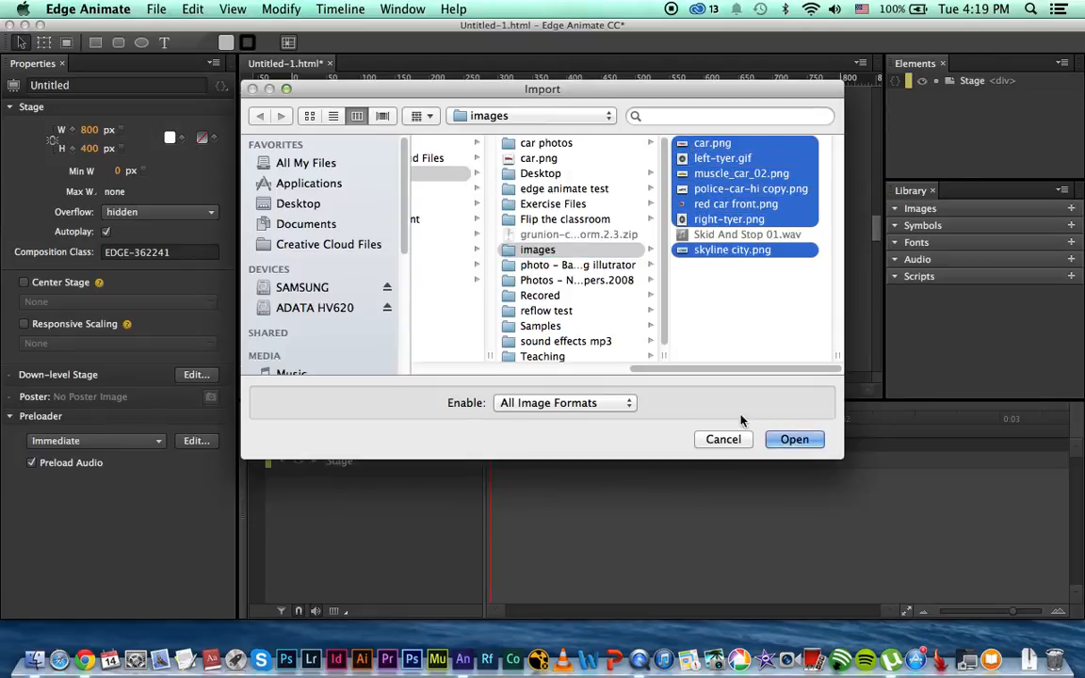
pyautogui.click(769, 439)
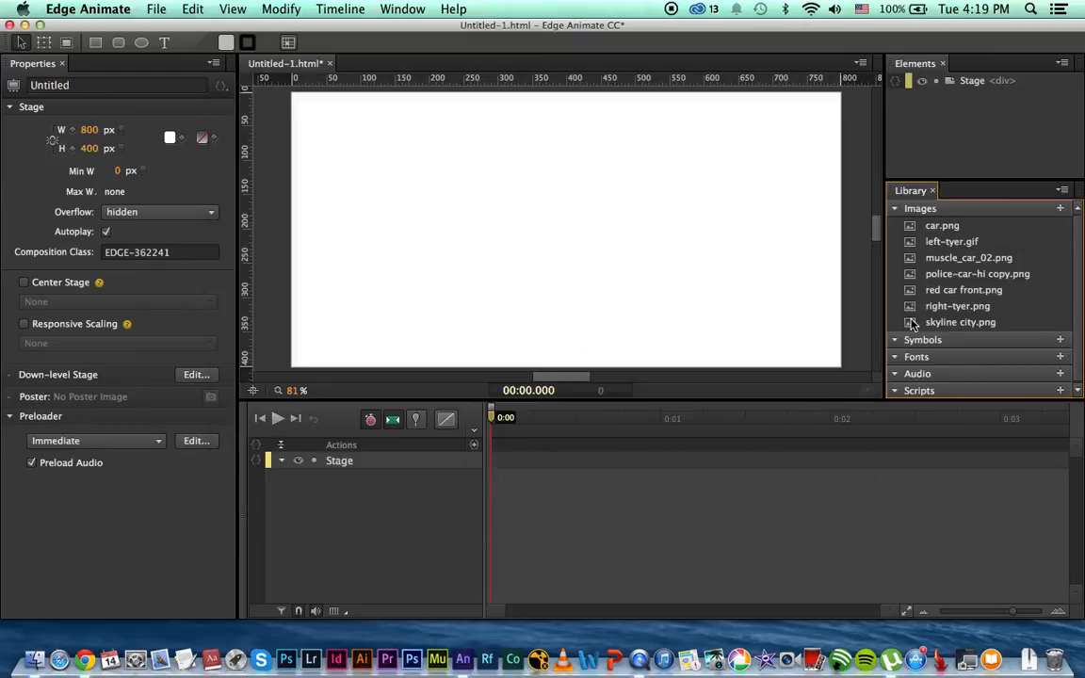
# - Import the sound file Skid And Stop 01.wav from the images folder into the library's audio
pyautogui.click(1060, 374)
pyautogui.click(679, 237)
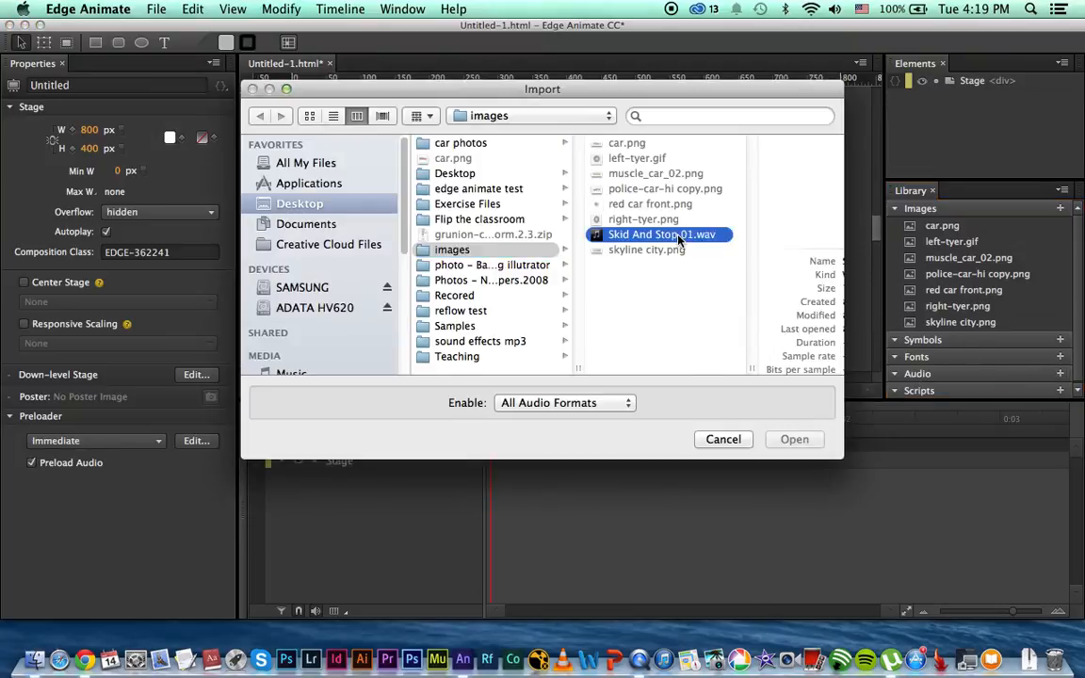
pyautogui.click(794, 440)
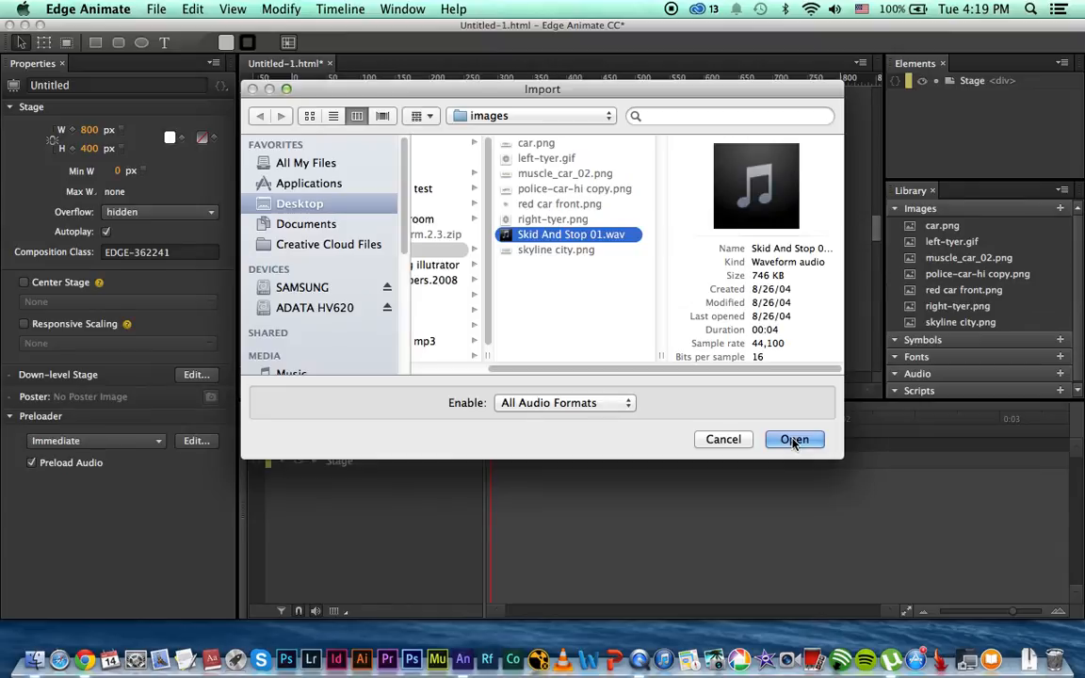
pyautogui.click(794, 440)
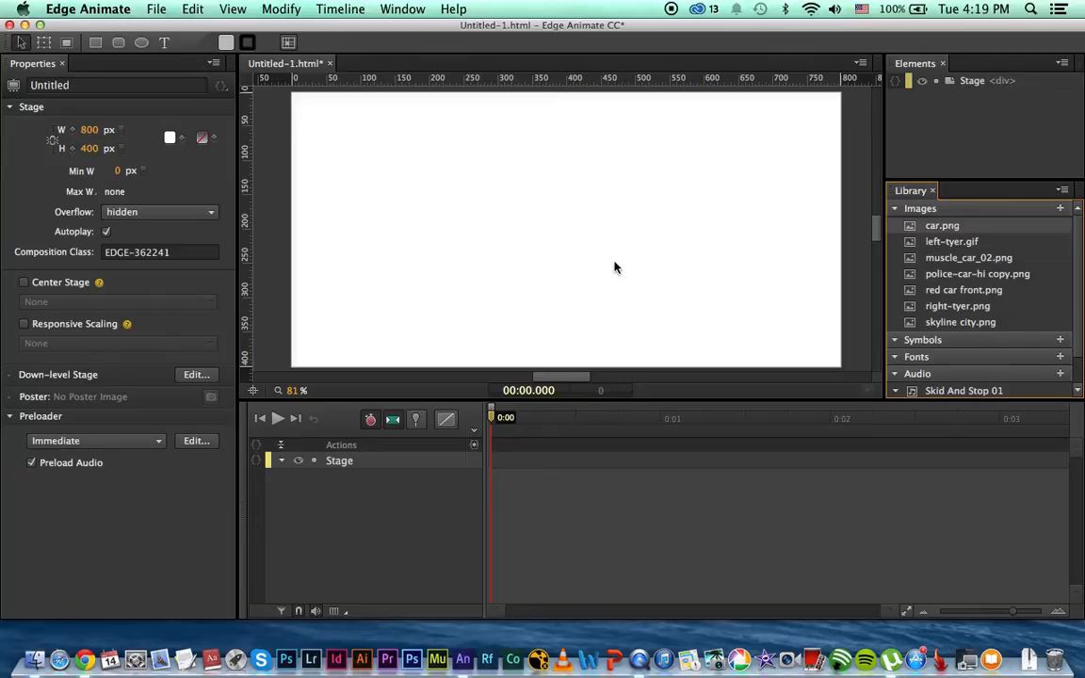
# - Turn off automatic keyframing and place skyline city.png at X 0, Y 0, stretched to 400 px high to fill the stage
pyautogui.click(371, 420)
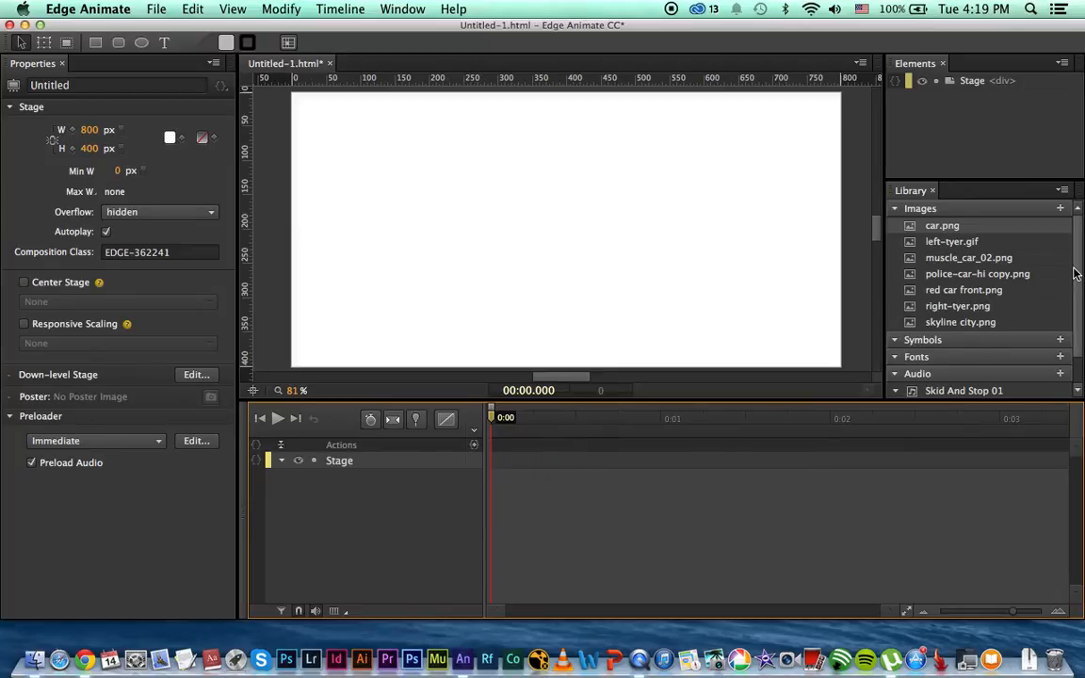
pyautogui.click(950, 324)
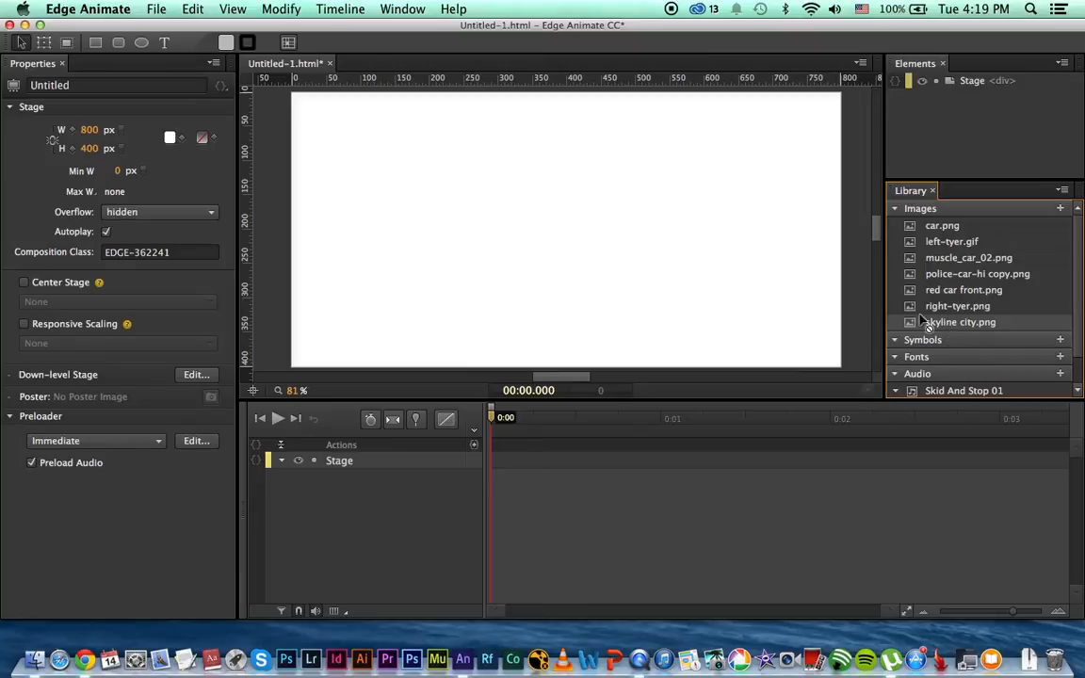
pyautogui.moveTo(494, 221); pyautogui.dragTo(342, 129)
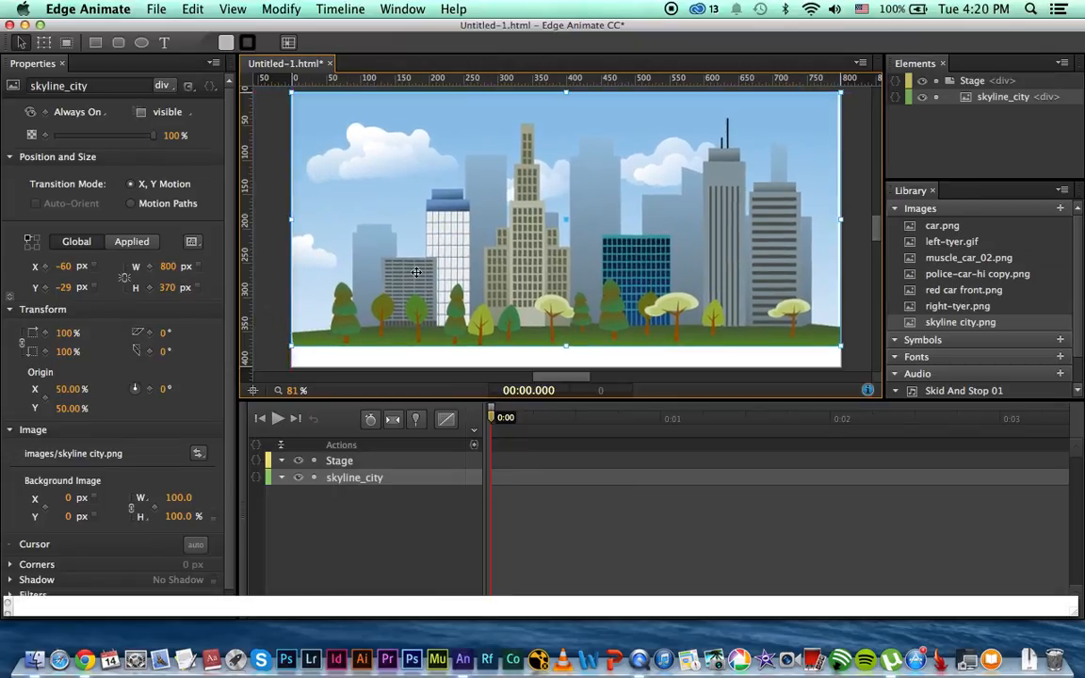
pyautogui.moveTo(566, 347); pyautogui.dragTo(566, 368)
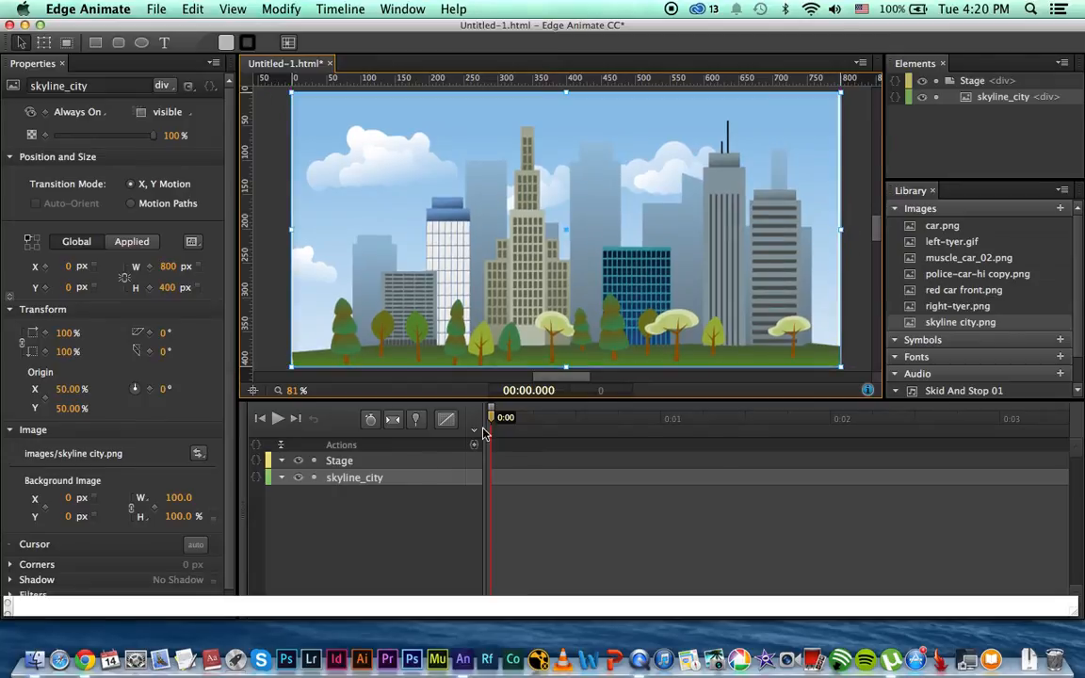
# - Lock the skyline_city element and place car.png on the grass at about X 88, Y 307 px
pyautogui.click(314, 479)
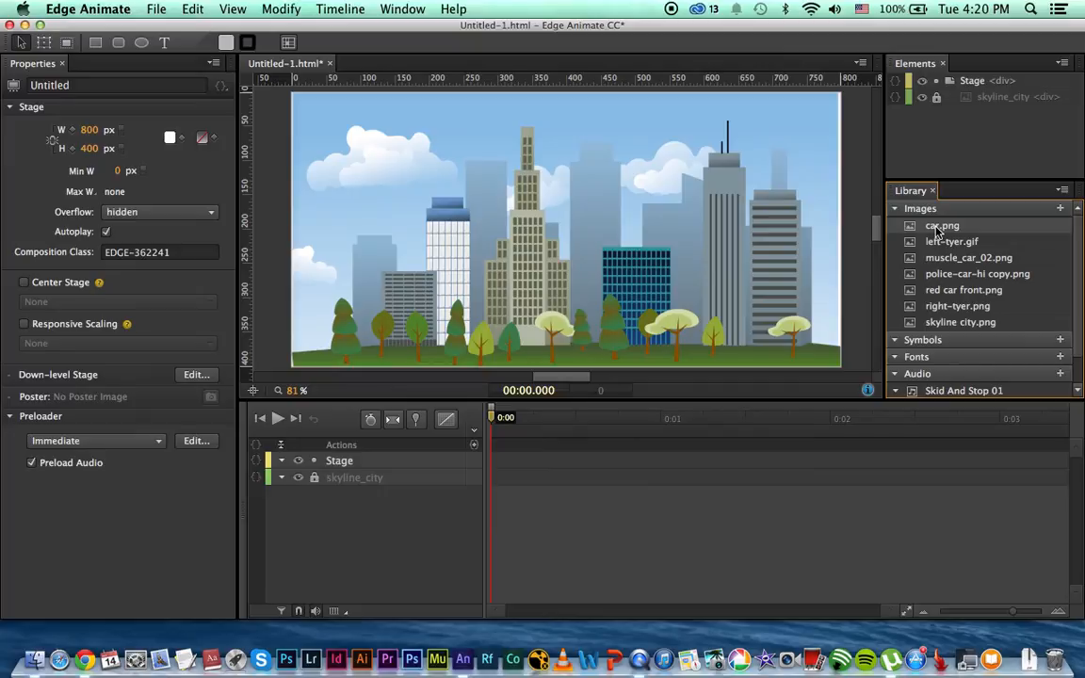
pyautogui.moveTo(937, 231); pyautogui.dragTo(499, 226)
pyautogui.moveTo(573, 262); pyautogui.dragTo(440, 323)
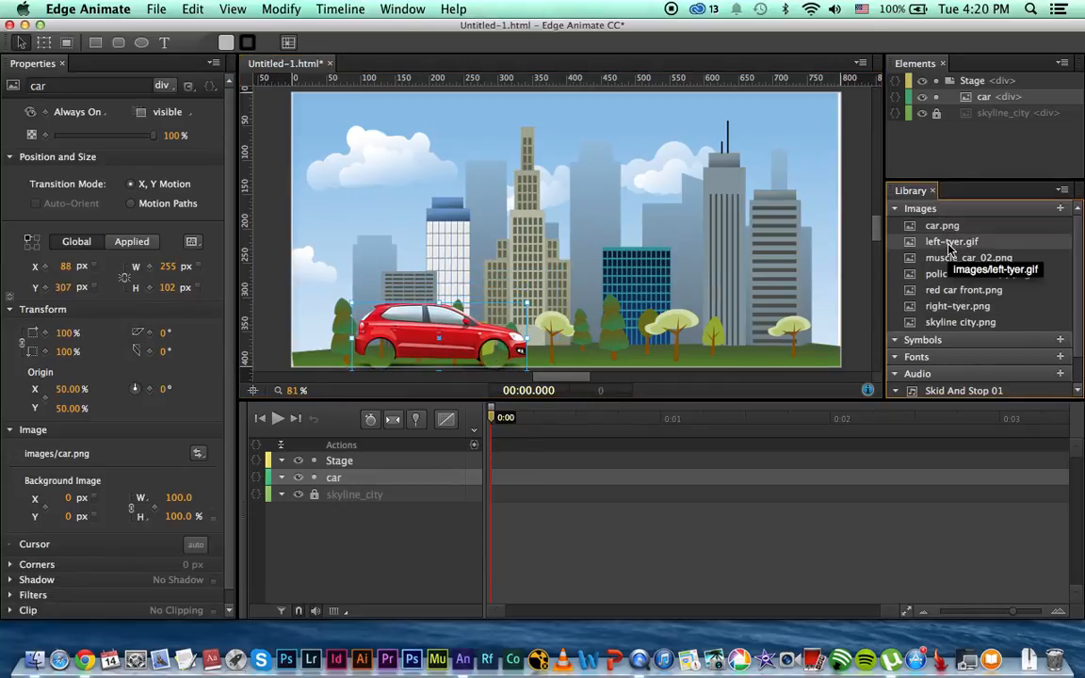
# - Place left-tyer.gif on the car's rear wheel opening and right-tyer.png on its front wheel opening
pyautogui.moveTo(949, 247); pyautogui.dragTo(386, 345)
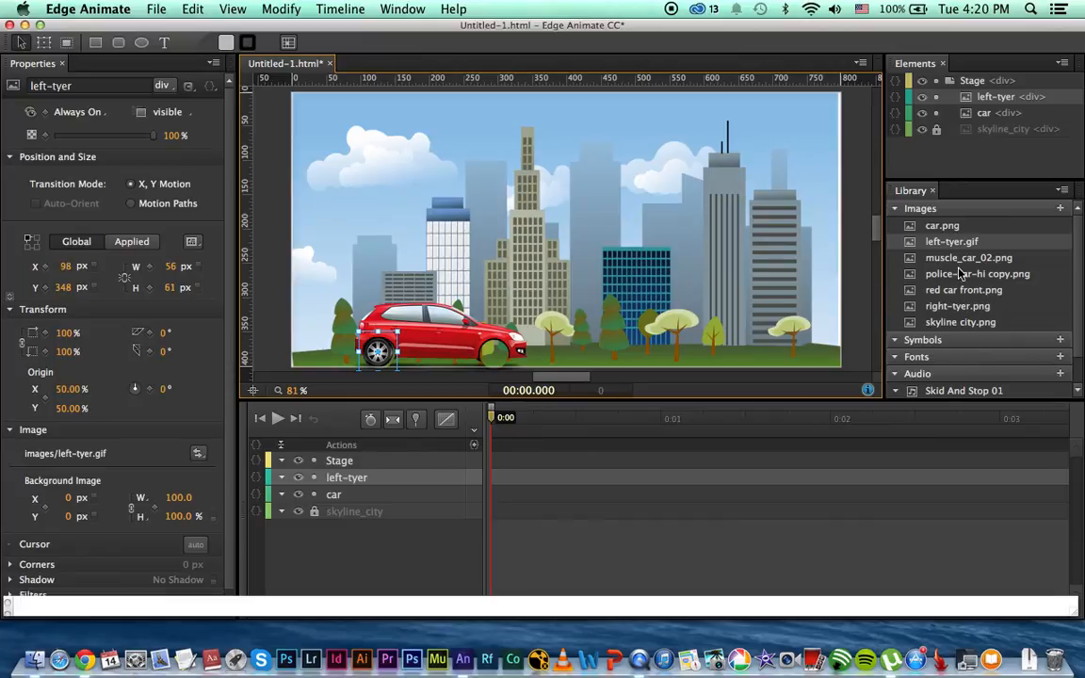
pyautogui.moveTo(961, 314); pyautogui.dragTo(498, 345)
# - Align the front tyre in its wheel opening at about X 268 px and the rear tyre at about X 101, Y 350 px
pyautogui.moveTo(294, 391); pyautogui.dragTo(473, 361)
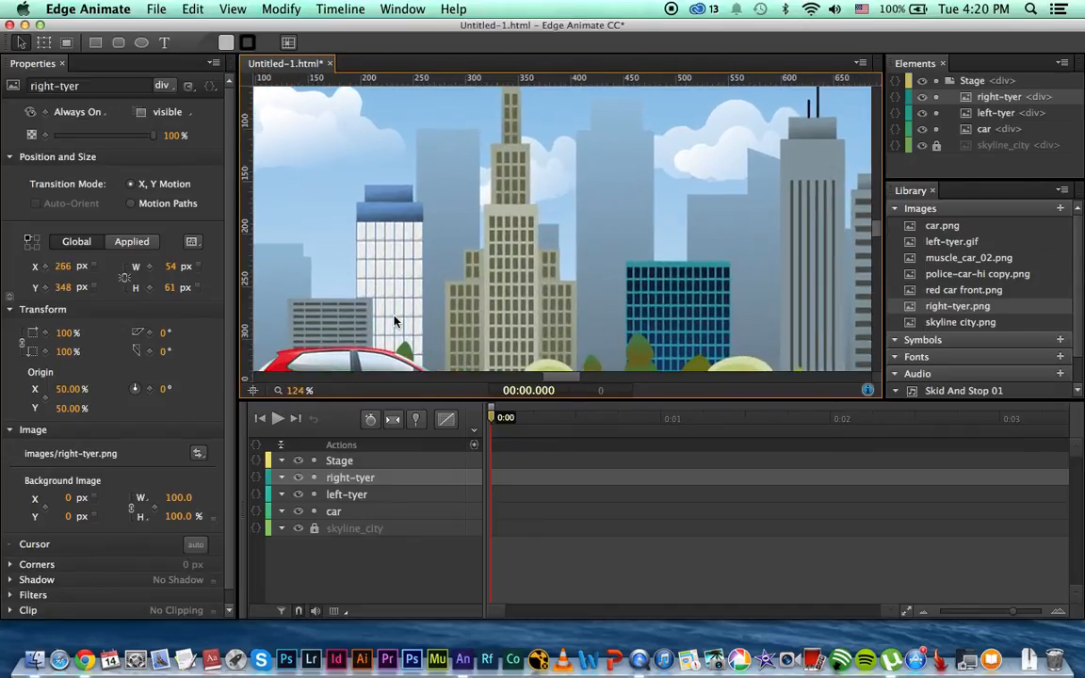
pyautogui.scroll(-5, 395, 322)
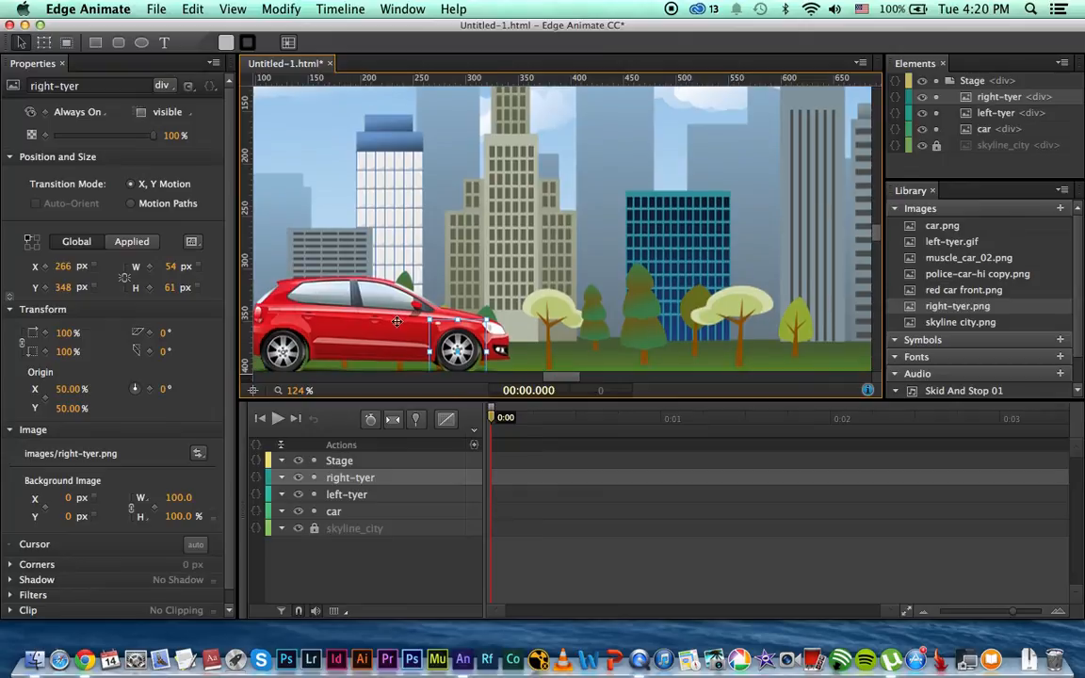
pyautogui.moveTo(549, 378); pyautogui.dragTo(541, 382)
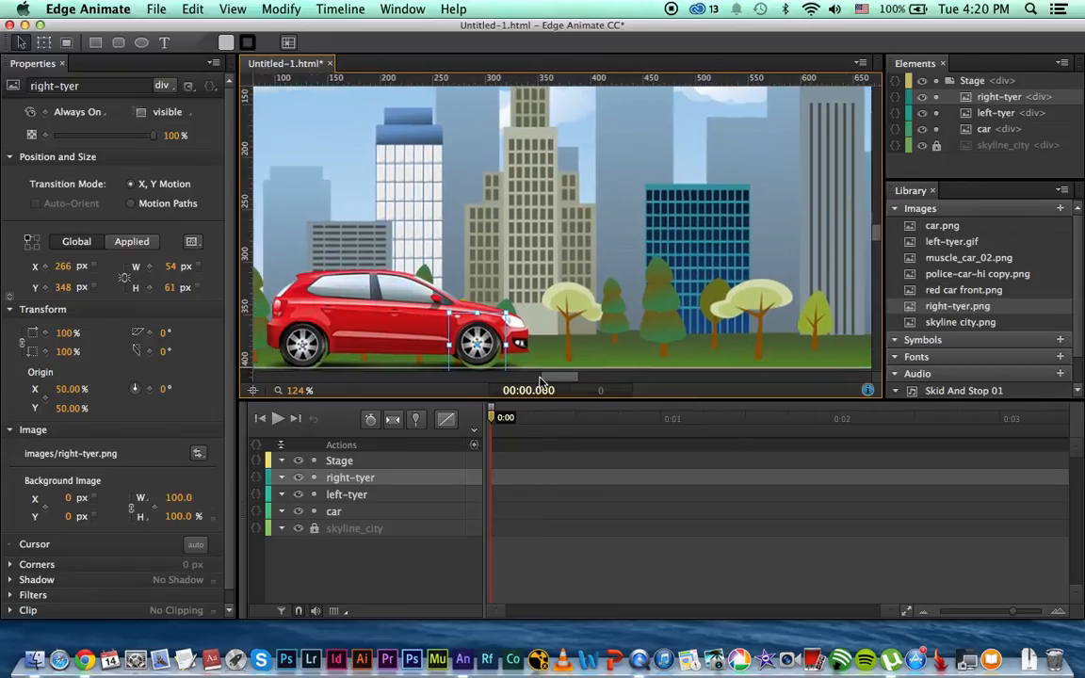
pyautogui.hscroll(-10, 483, 339)
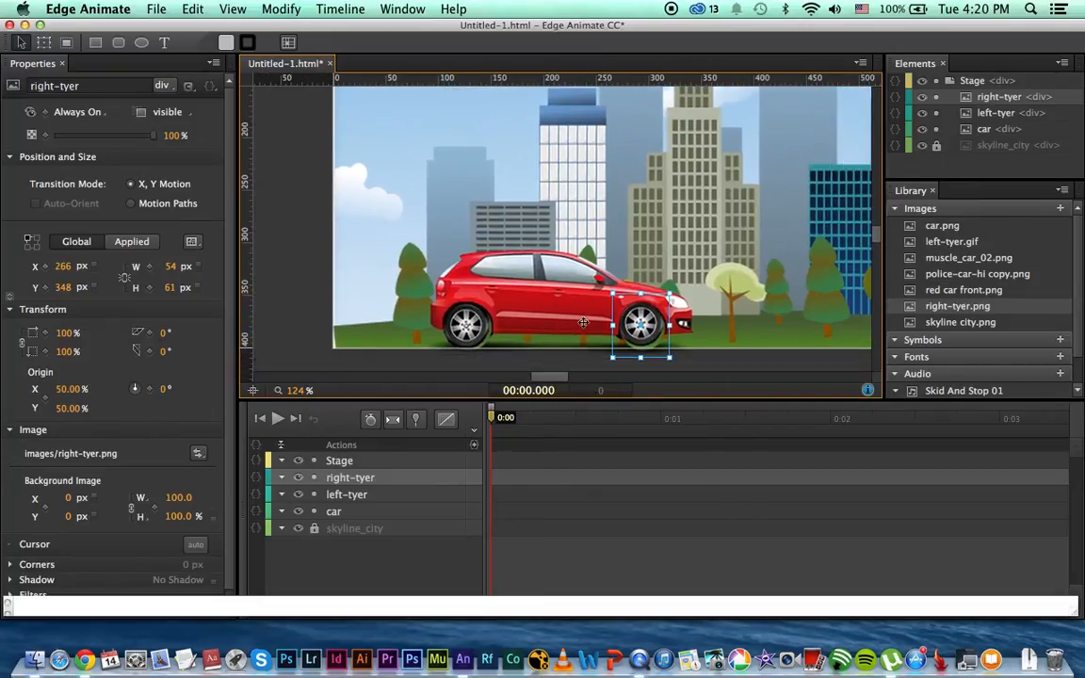
pyautogui.moveTo(640, 321); pyautogui.dragTo(643, 327)
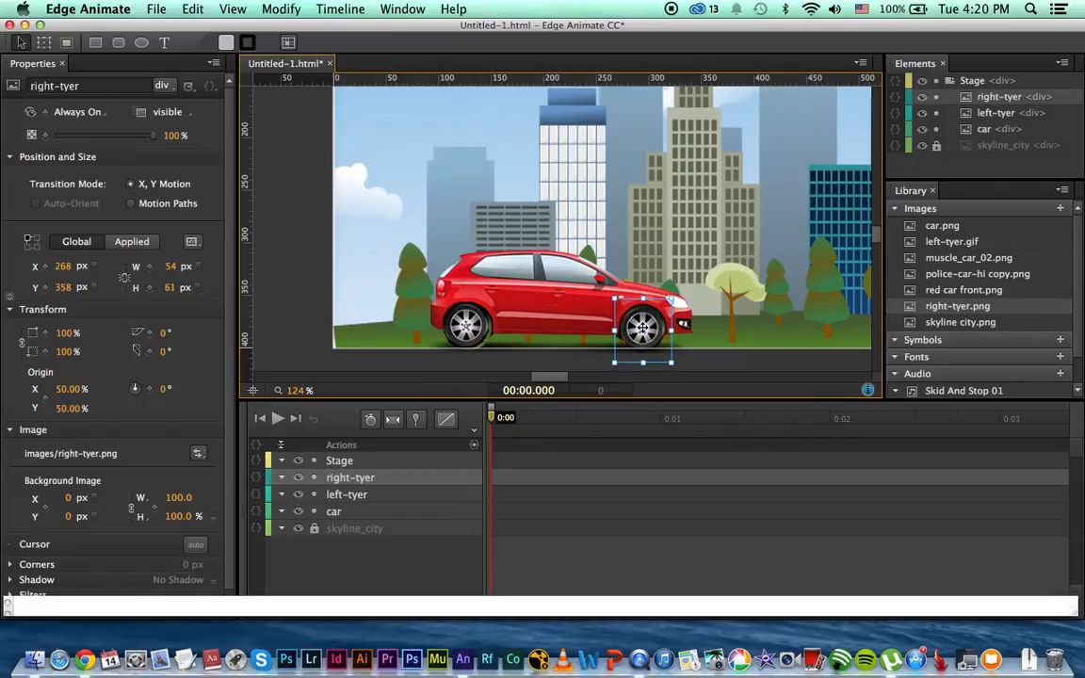
pyautogui.click(467, 322)
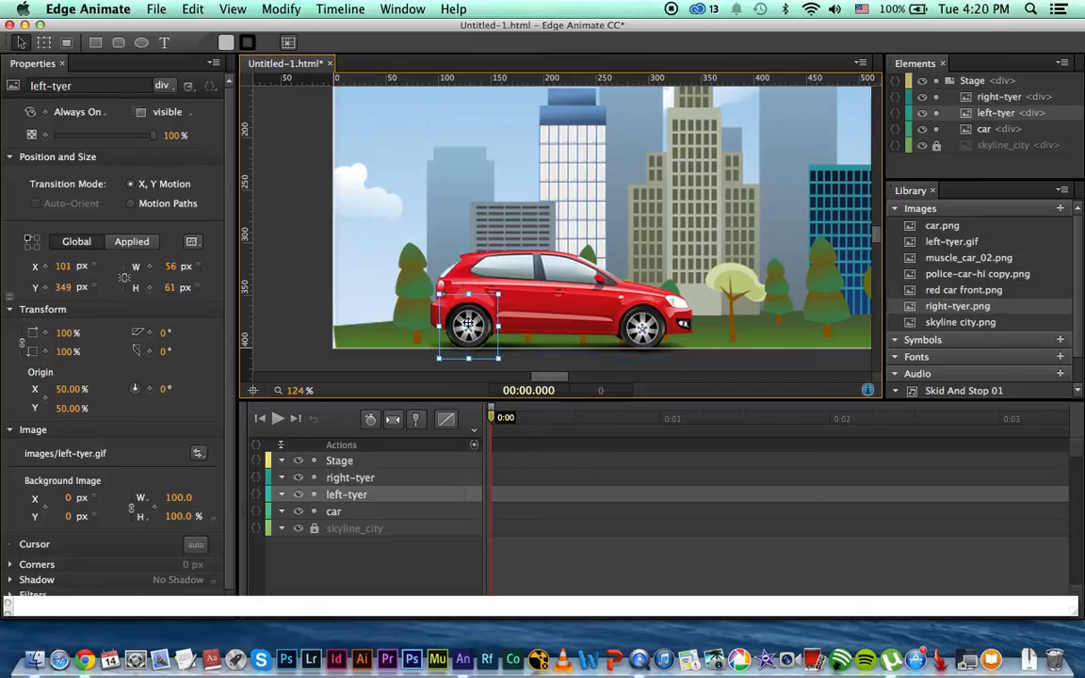
pyautogui.moveTo(468, 323); pyautogui.dragTo(468, 324)
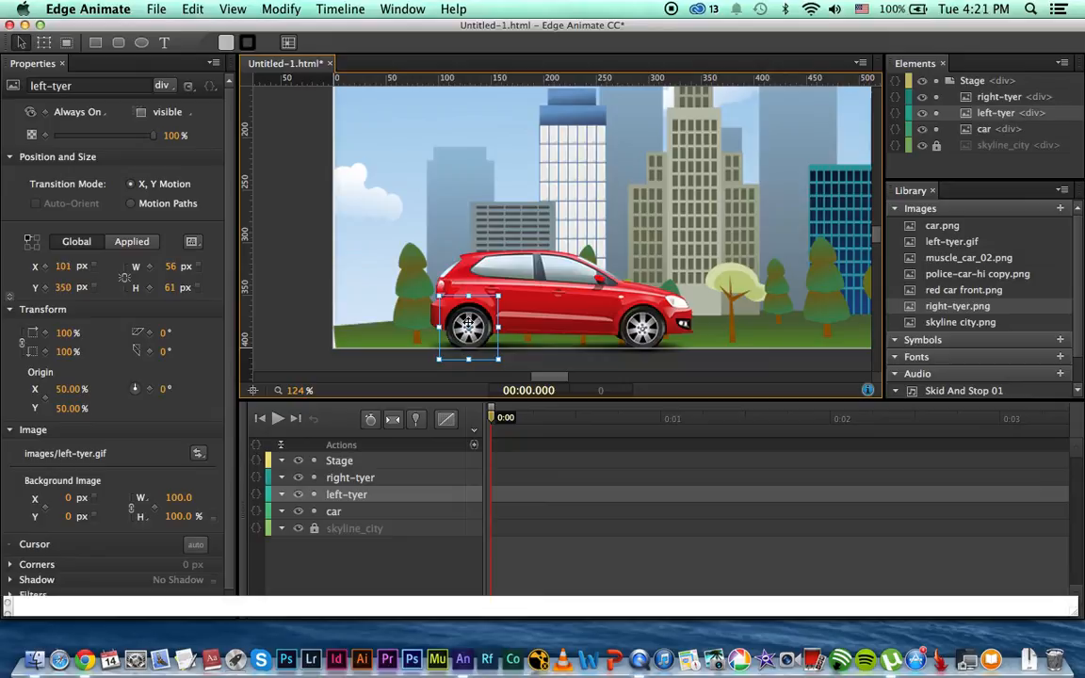
# - Move the red car and both tyres together partly off the stage's left edge, with the car at about X -109, Y 303 px
pyautogui.click(525, 245)
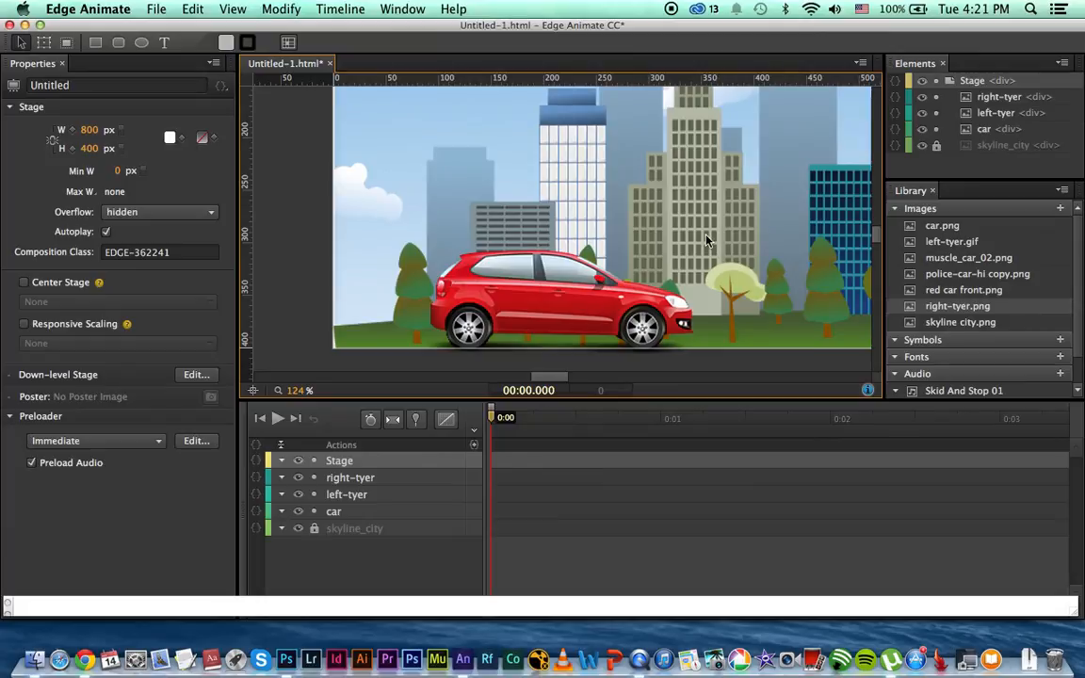
pyautogui.moveTo(707, 236); pyautogui.dragTo(405, 336)
pyautogui.moveTo(535, 314); pyautogui.dragTo(328, 311)
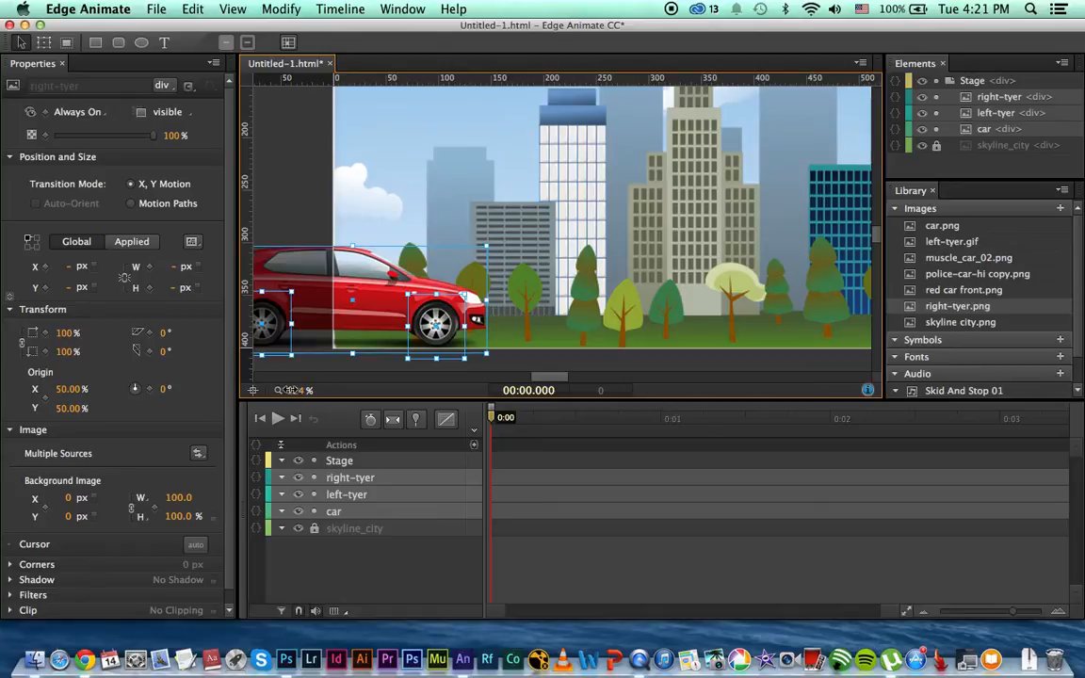
pyautogui.moveTo(297, 390); pyautogui.dragTo(268, 400)
pyautogui.moveTo(537, 381); pyautogui.dragTo(546, 378)
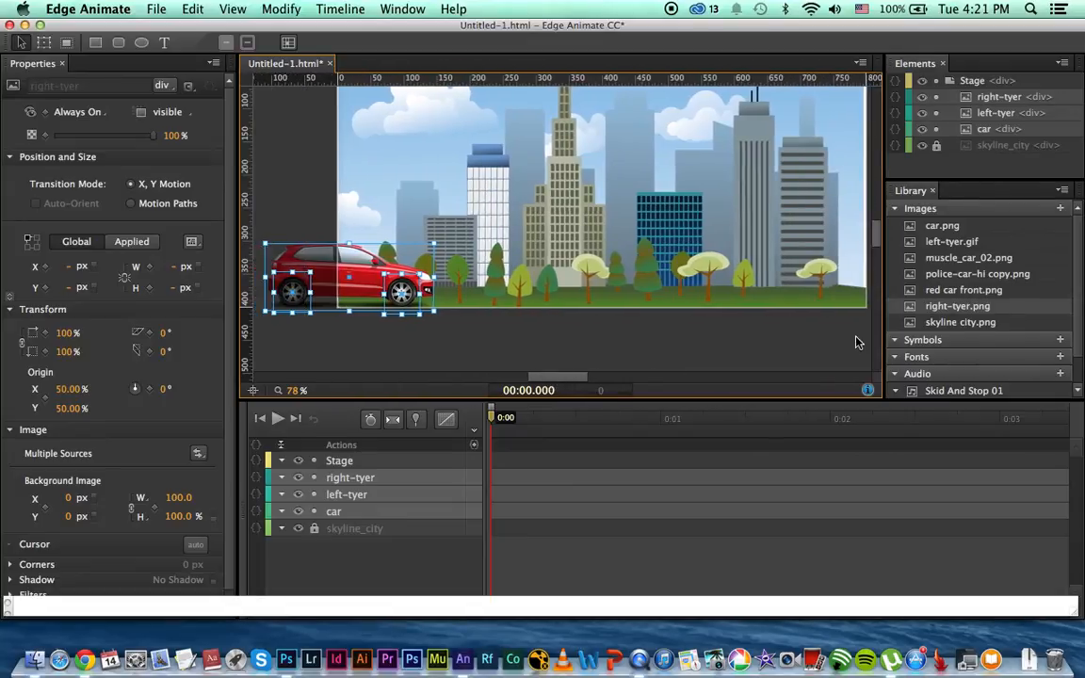
# - Place muscle_car_02.png on the grass at the stage's right end and shrink it to about 284 × 123 px at X 523, Y 292
pyautogui.click(954, 262)
pyautogui.moveTo(955, 262); pyautogui.dragTo(690, 264)
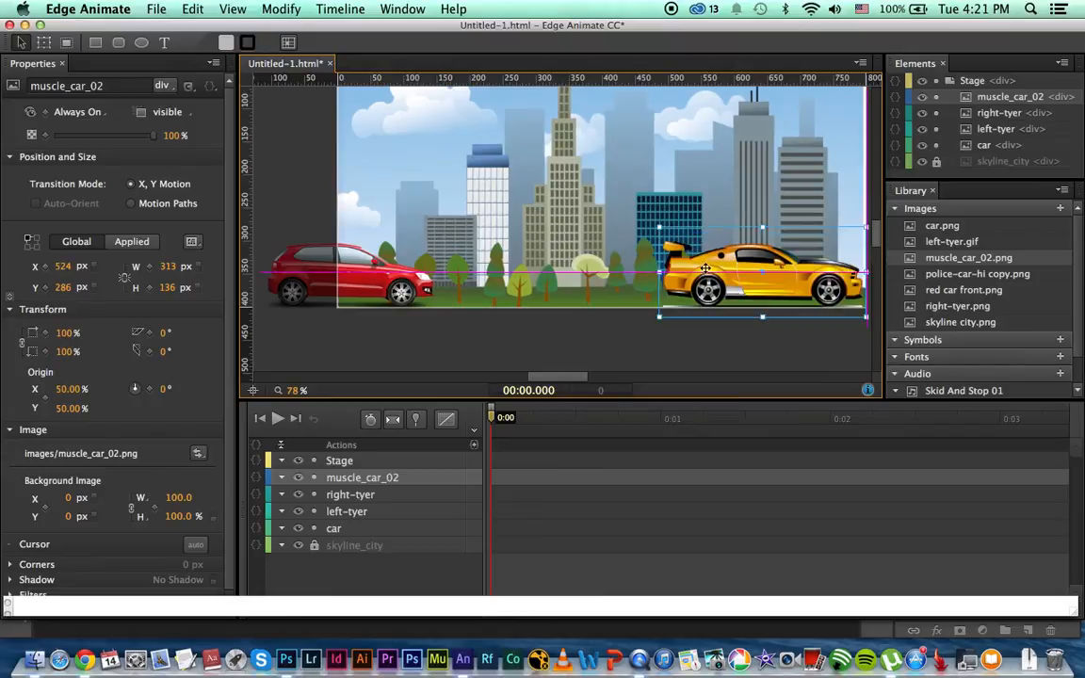
pyautogui.moveTo(659, 227); pyautogui.dragTo(728, 270)
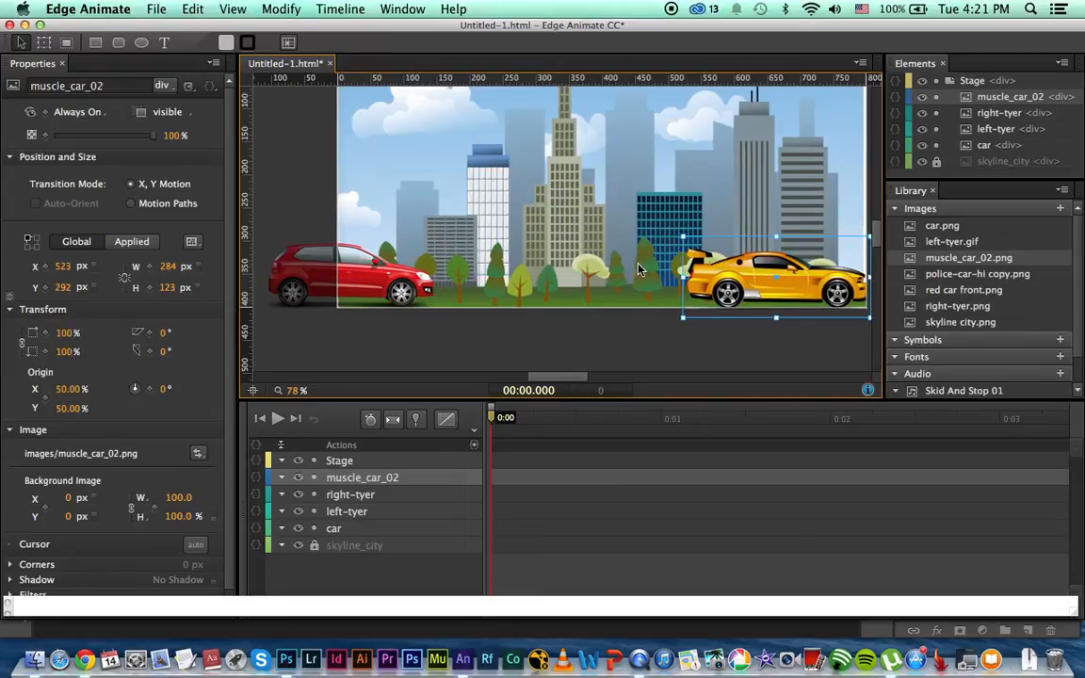
pyautogui.click(506, 327)
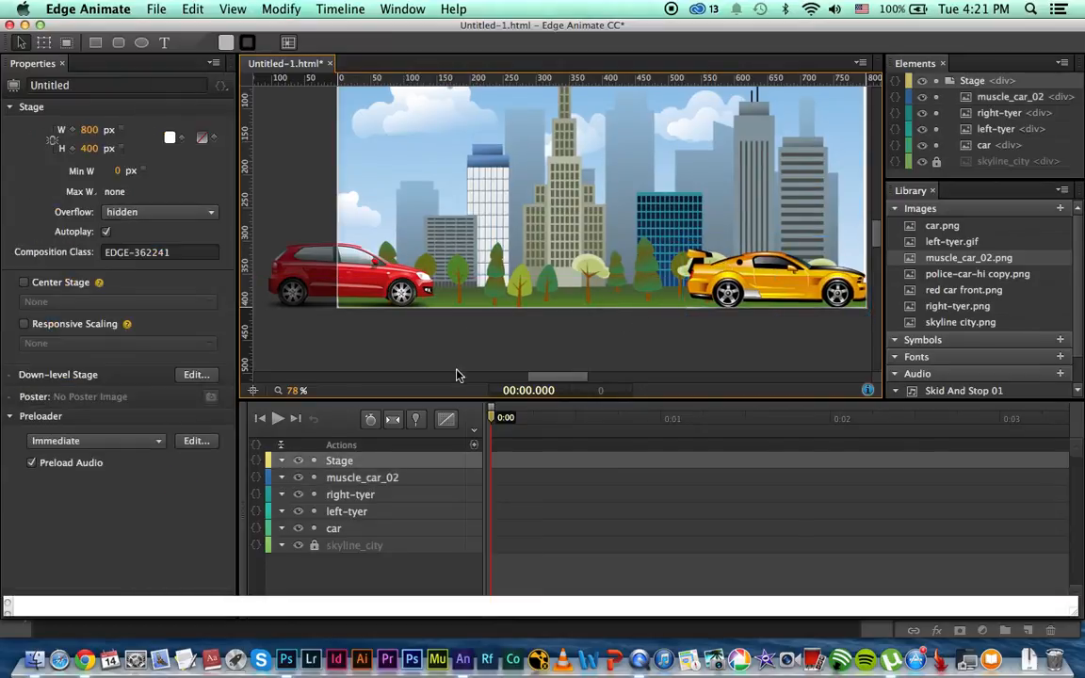
# - Turn on automatic keyframing and automatic transitions, and add X position keyframes at 0:00 for the red car and both tyres
pyautogui.click(394, 295)
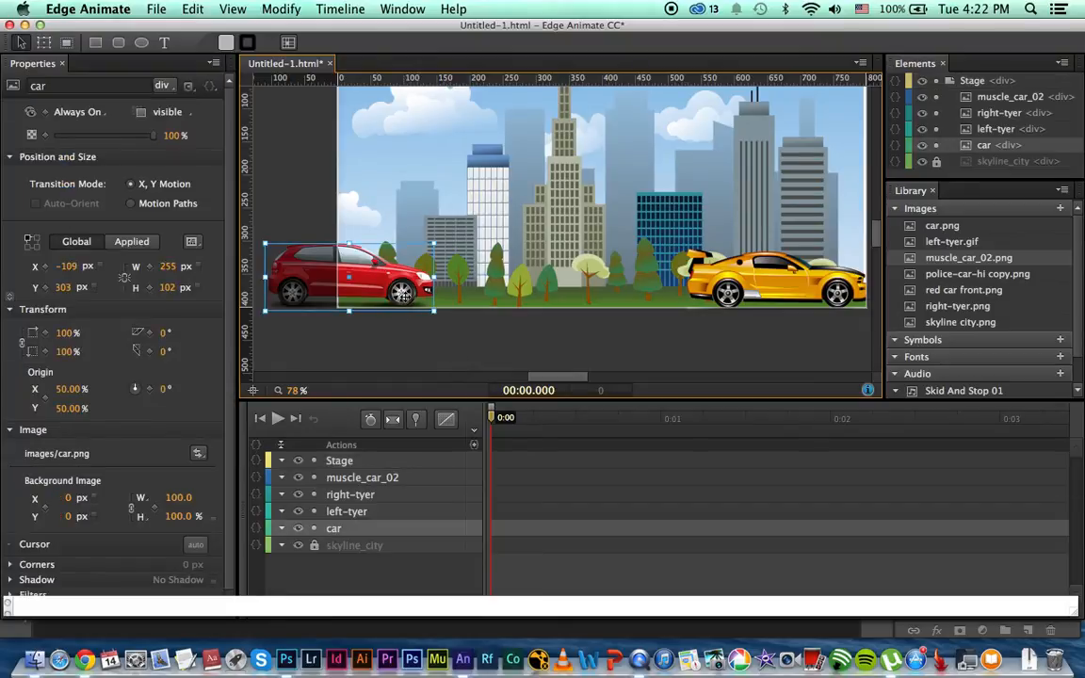
pyautogui.keyDown('shift'); pyautogui.click(402, 293); pyautogui.keyUp('shift')
pyautogui.keyDown('shift'); pyautogui.click(293, 291); pyautogui.keyUp('shift')
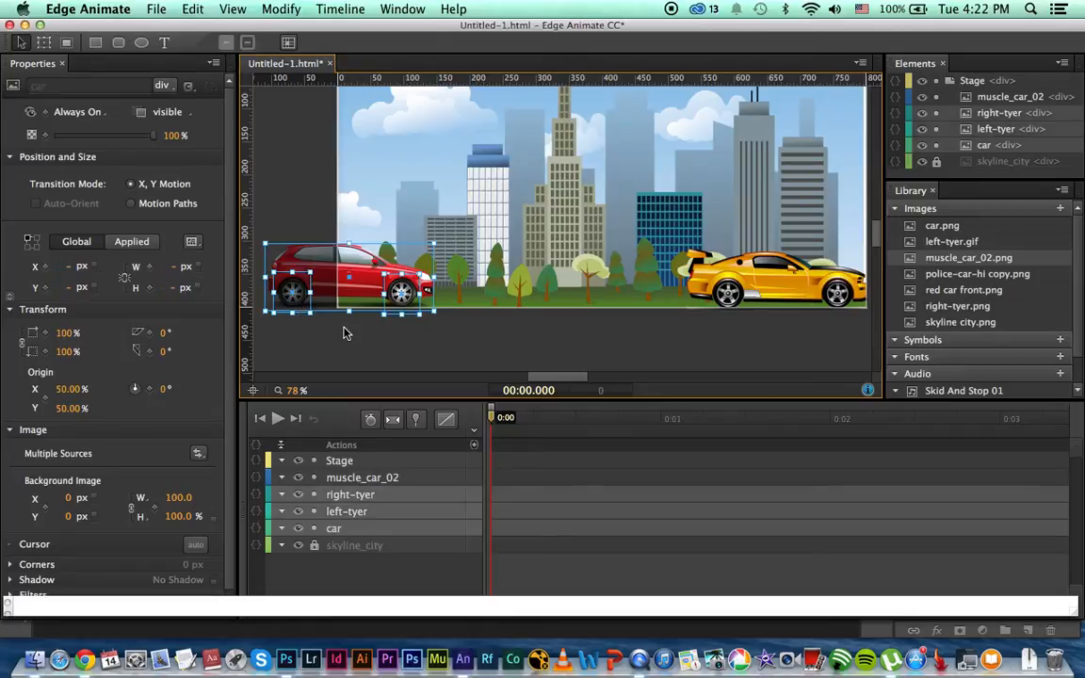
pyautogui.click(370, 421)
pyautogui.click(393, 419)
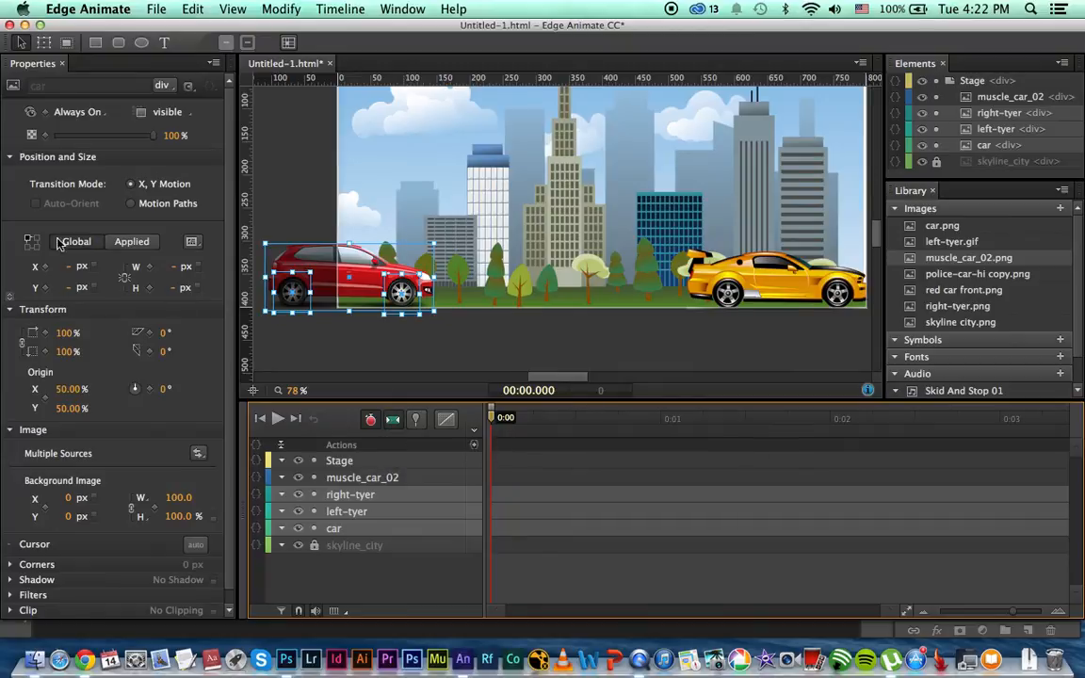
pyautogui.click(46, 269)
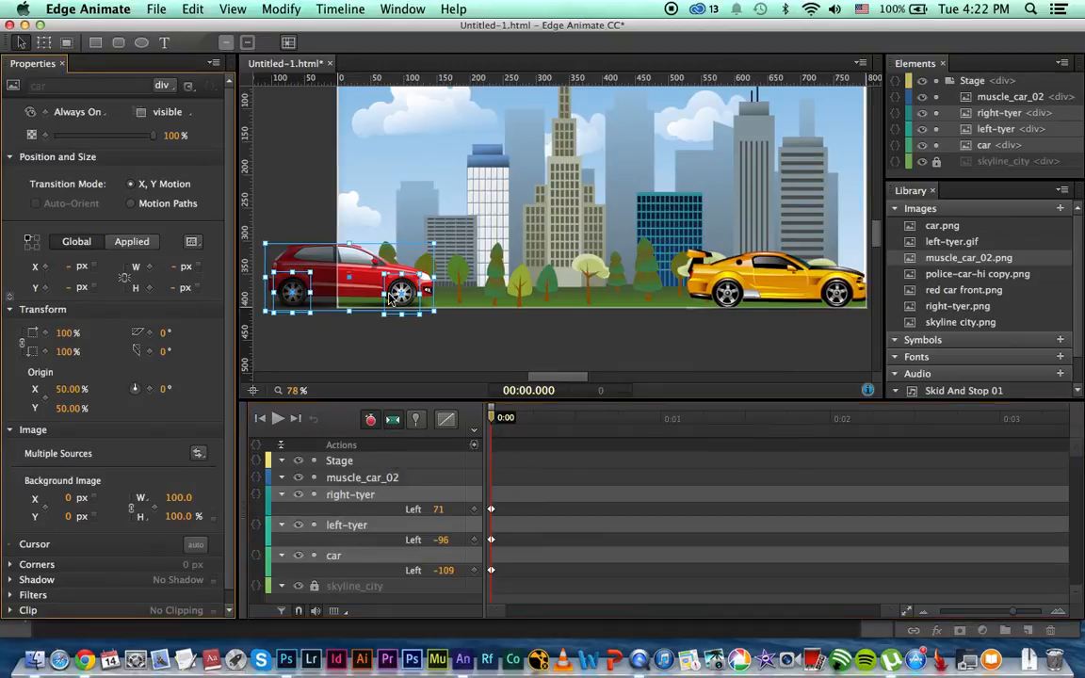
# - At 0:02, move the red car and both tyres just behind the yellow car, about X 272 px for the car, and preview the motion
pyautogui.moveTo(492, 425); pyautogui.dragTo(832, 434)
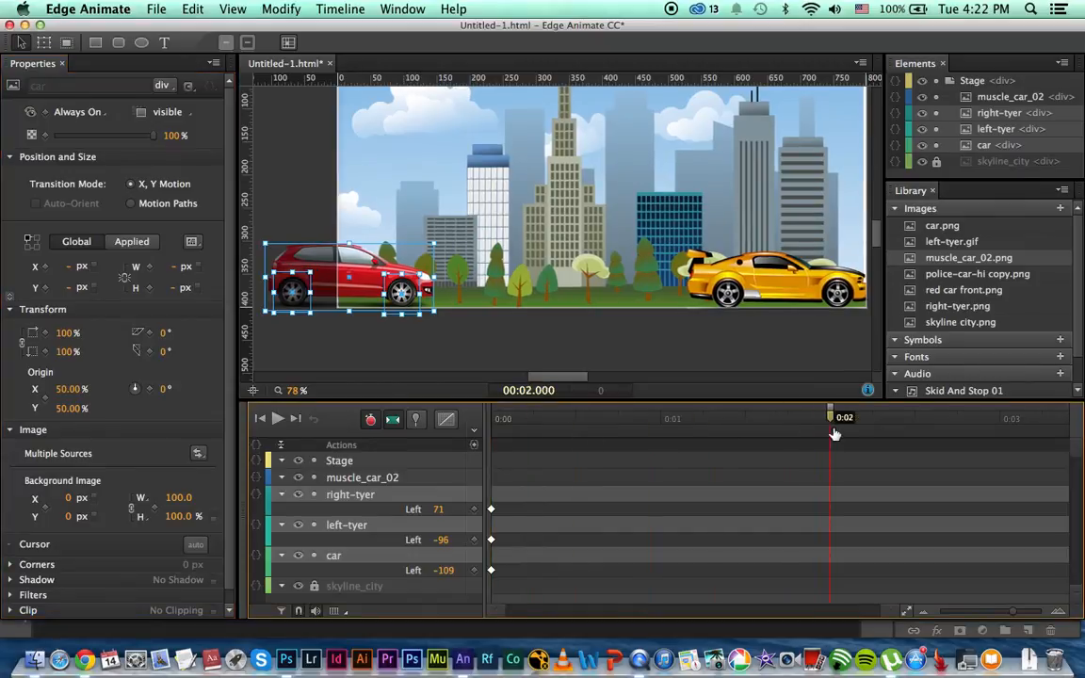
pyautogui.moveTo(348, 278); pyautogui.dragTo(598, 289)
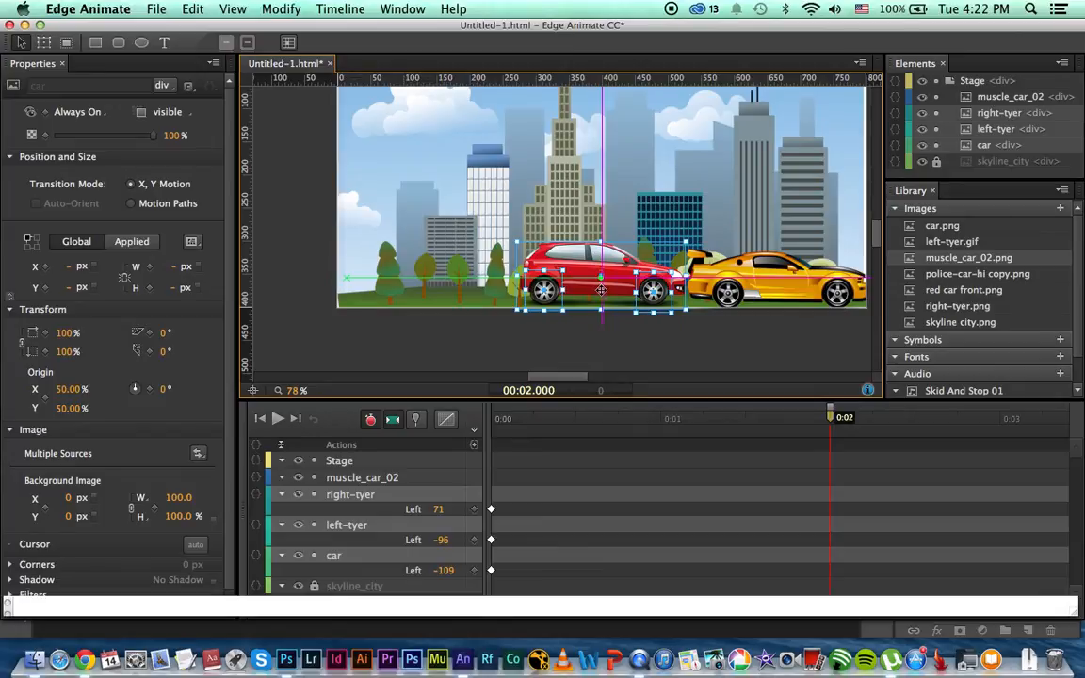
pyautogui.moveTo(601, 291); pyautogui.dragTo(601, 290)
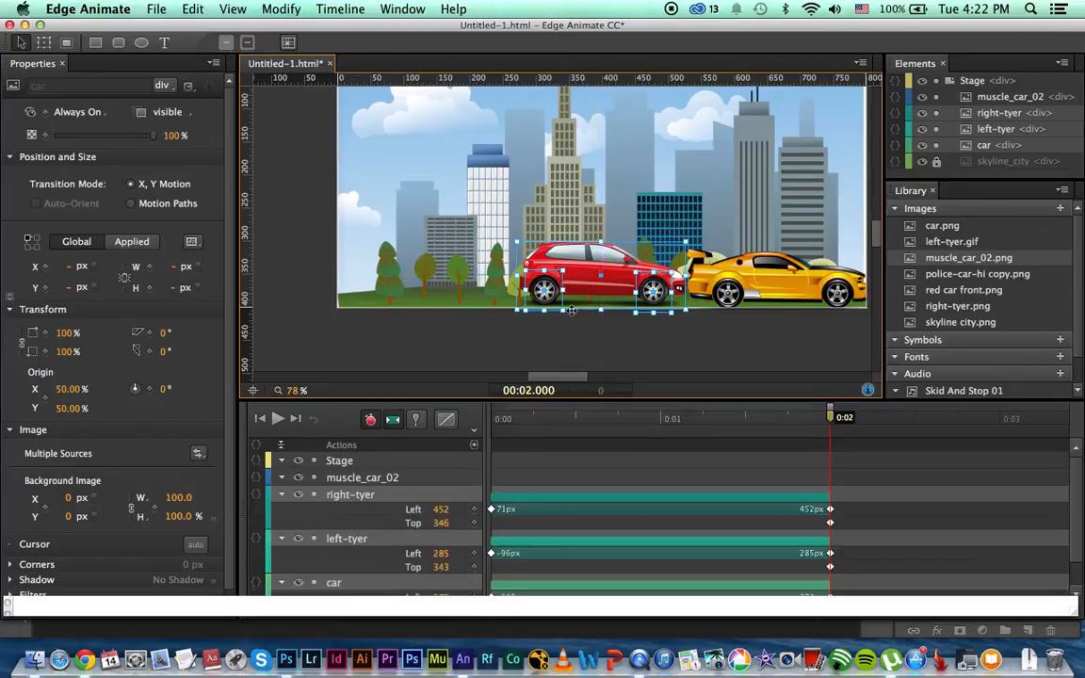
pyautogui.click(525, 340)
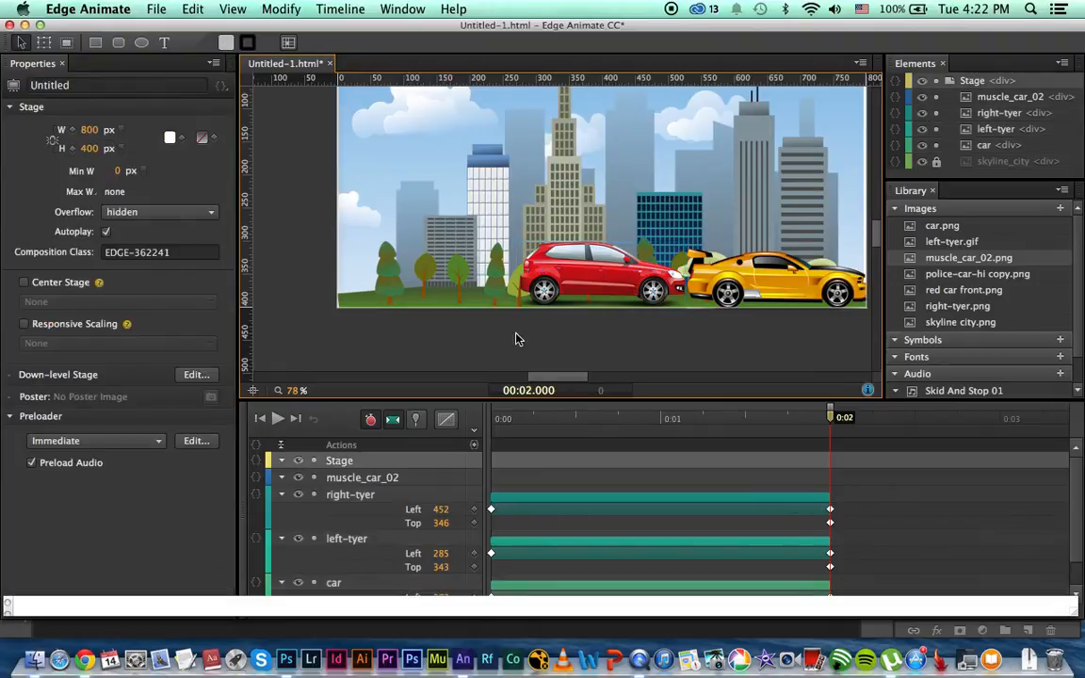
pyautogui.click(278, 420)
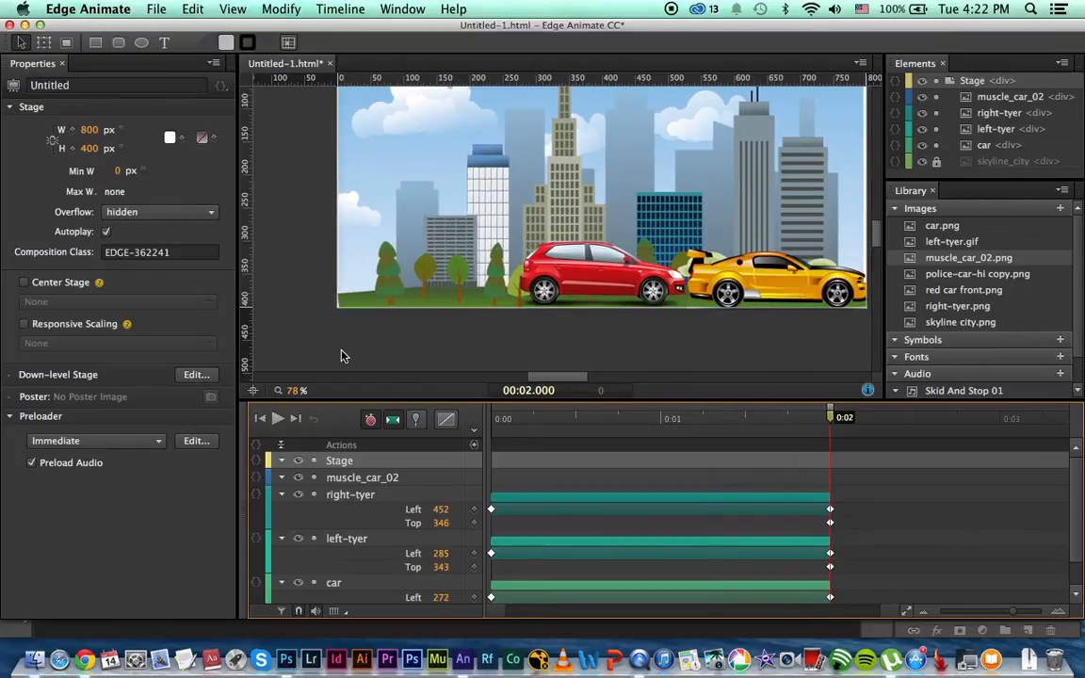
# - Add a rotation keyframe at 0:00 to the red car's front tyre, right-tyer
pyautogui.moveTo(832, 421); pyautogui.dragTo(424, 369)
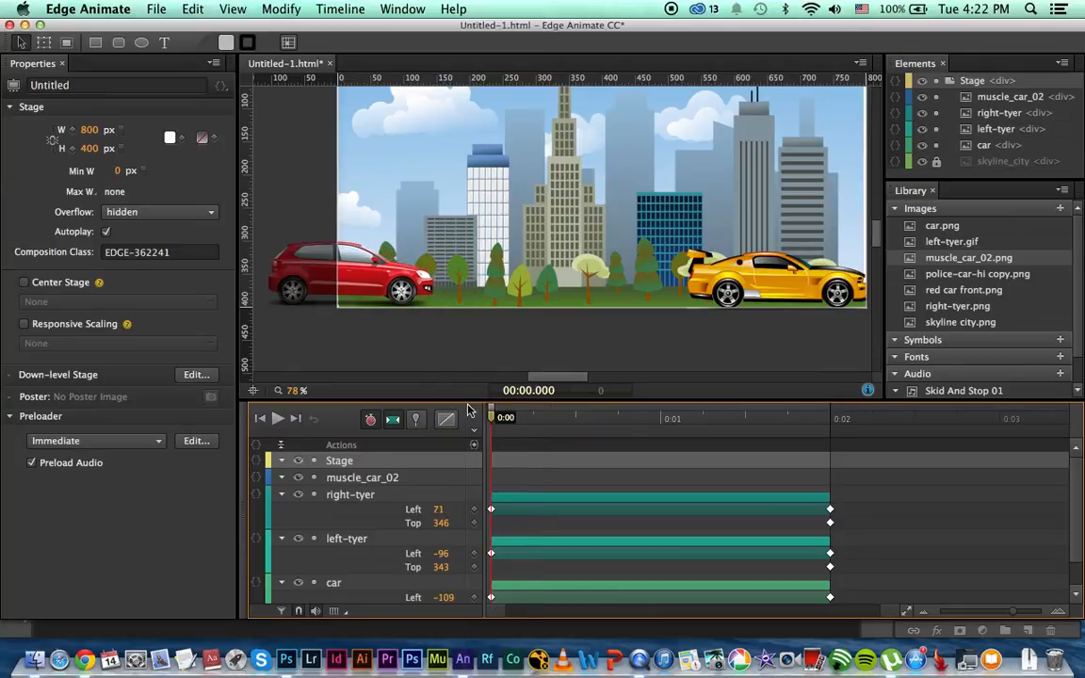
pyautogui.click(400, 290)
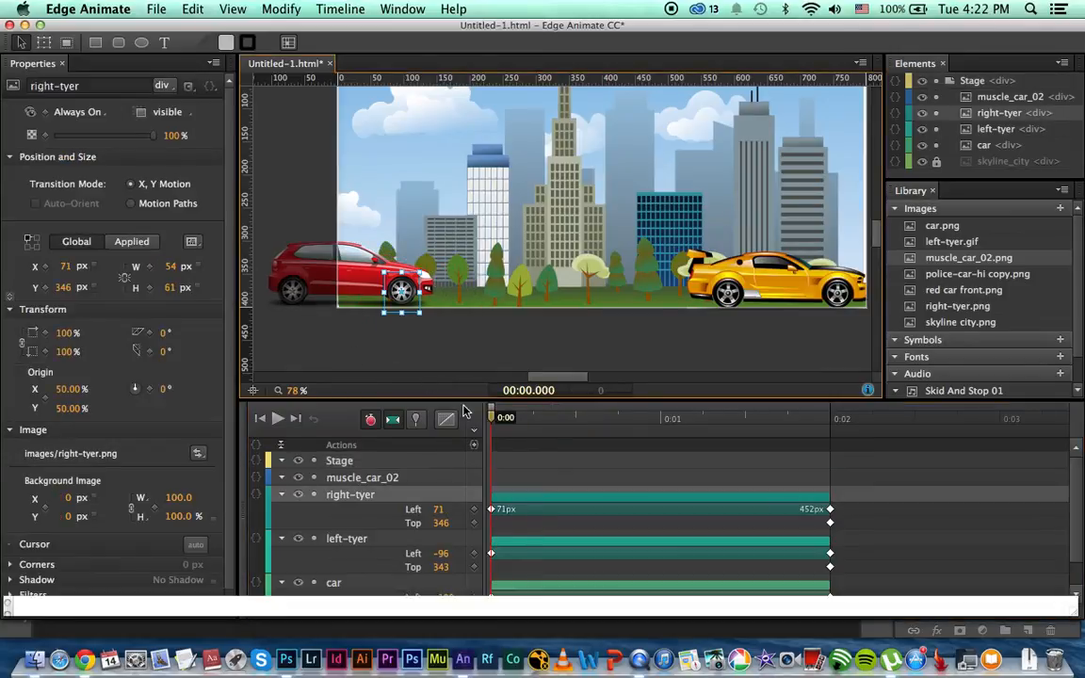
pyautogui.moveTo(290, 390); pyautogui.dragTo(351, 400)
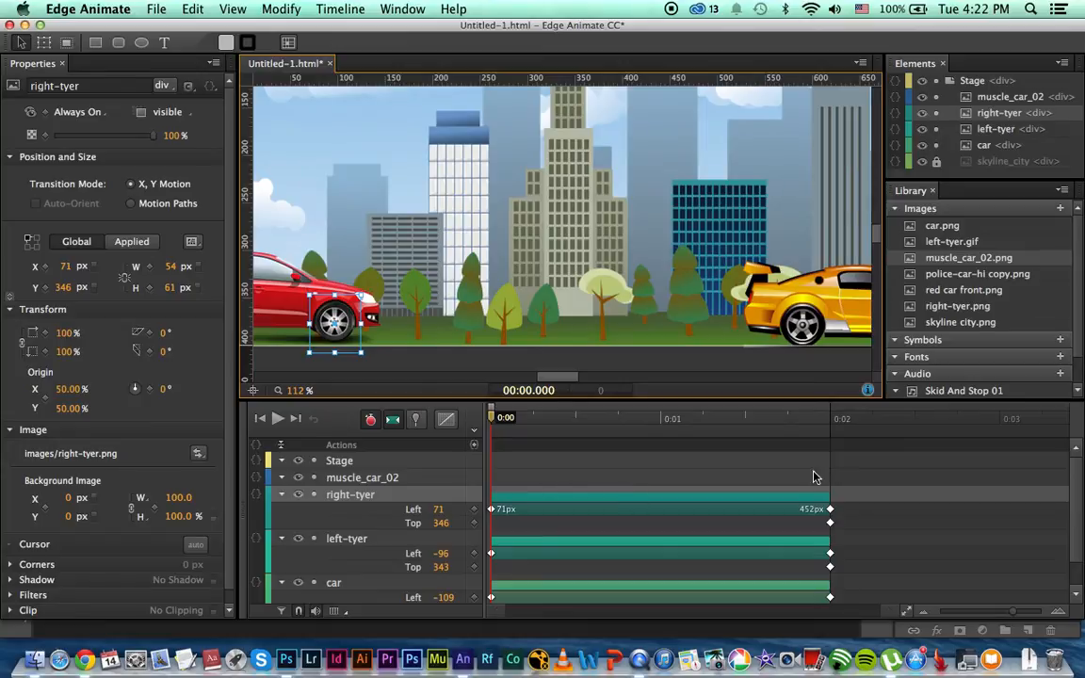
pyautogui.scroll(-2, 966, 471)
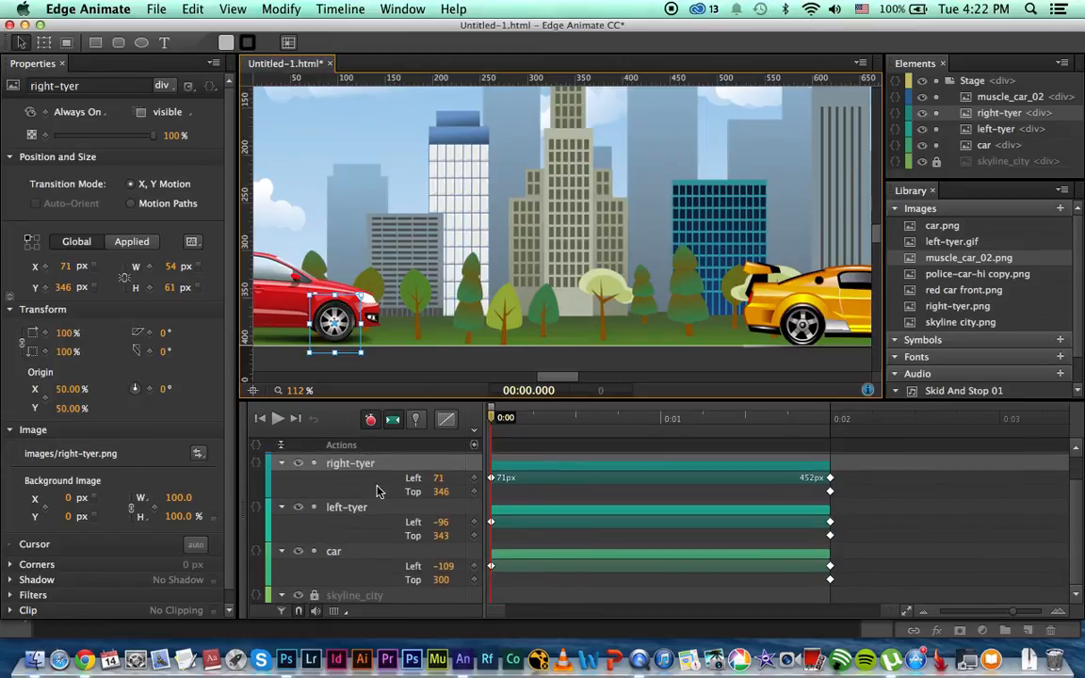
pyautogui.click(351, 464)
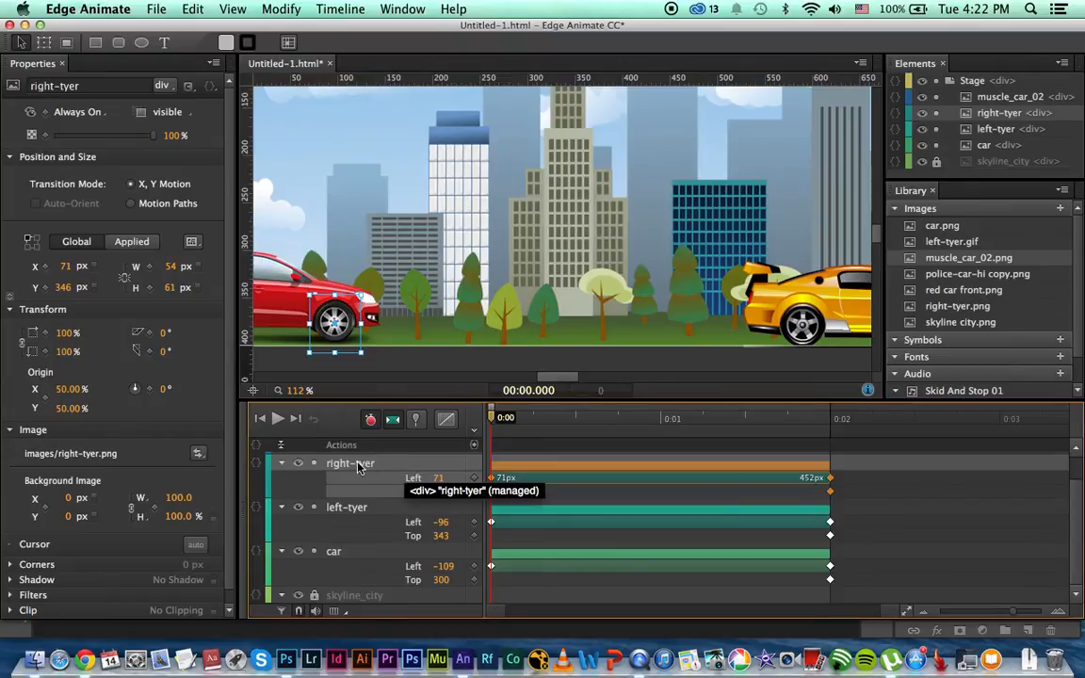
pyautogui.click(148, 392)
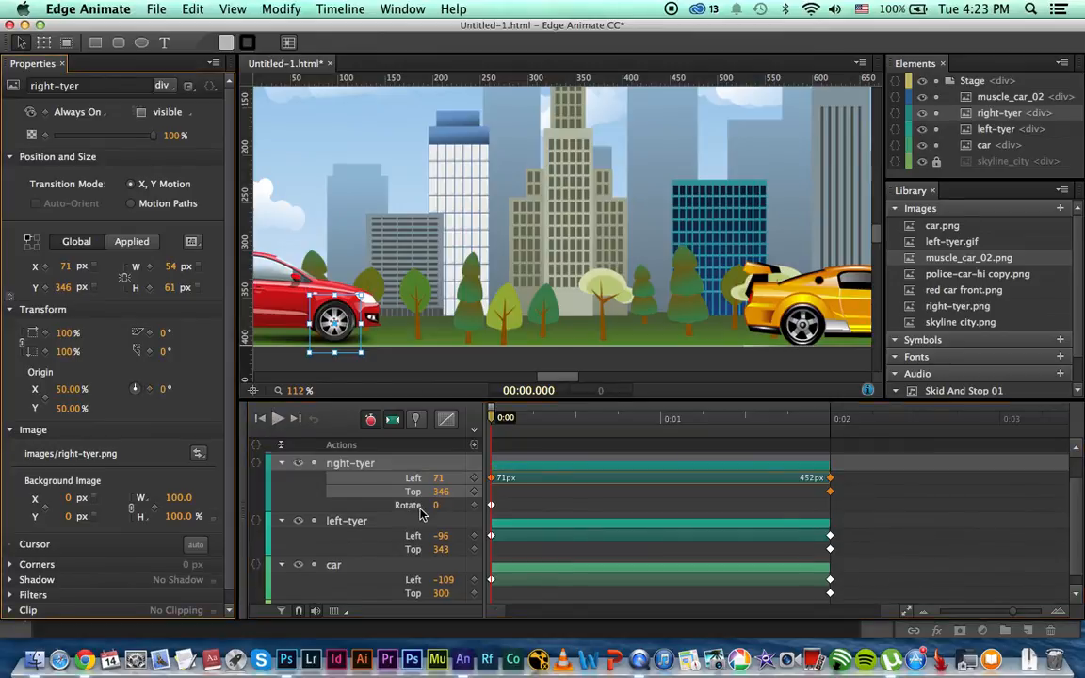
# - Set the front tyre's rotation to 360° at 0:02 and preview the animation
pyautogui.moveTo(491, 423); pyautogui.dragTo(836, 425)
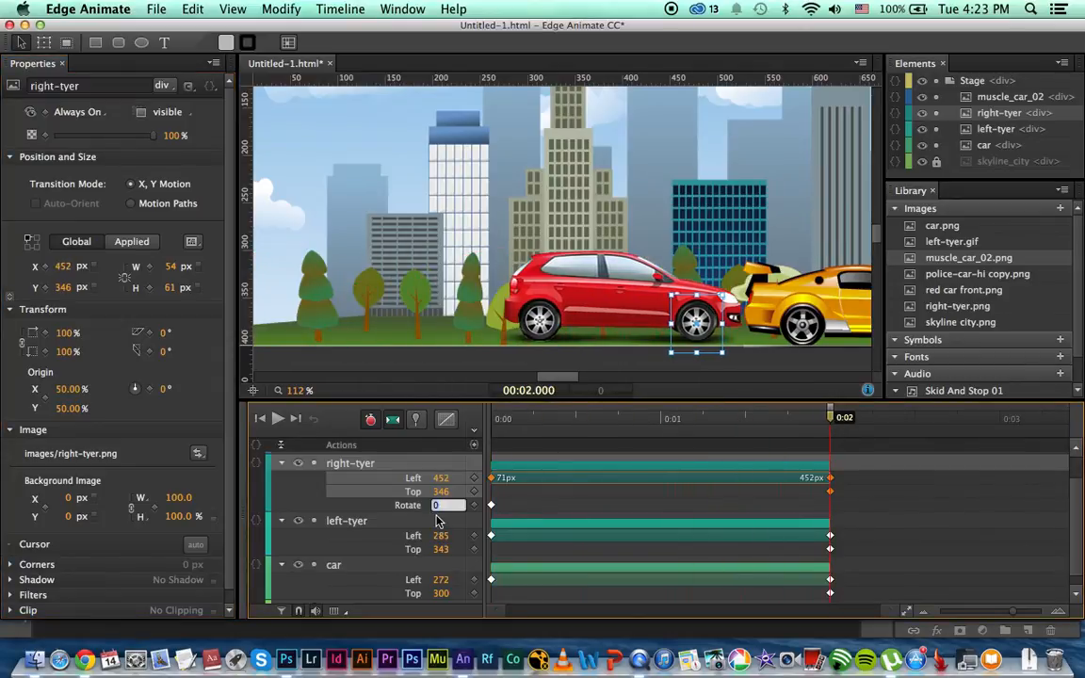
pyautogui.write('36')
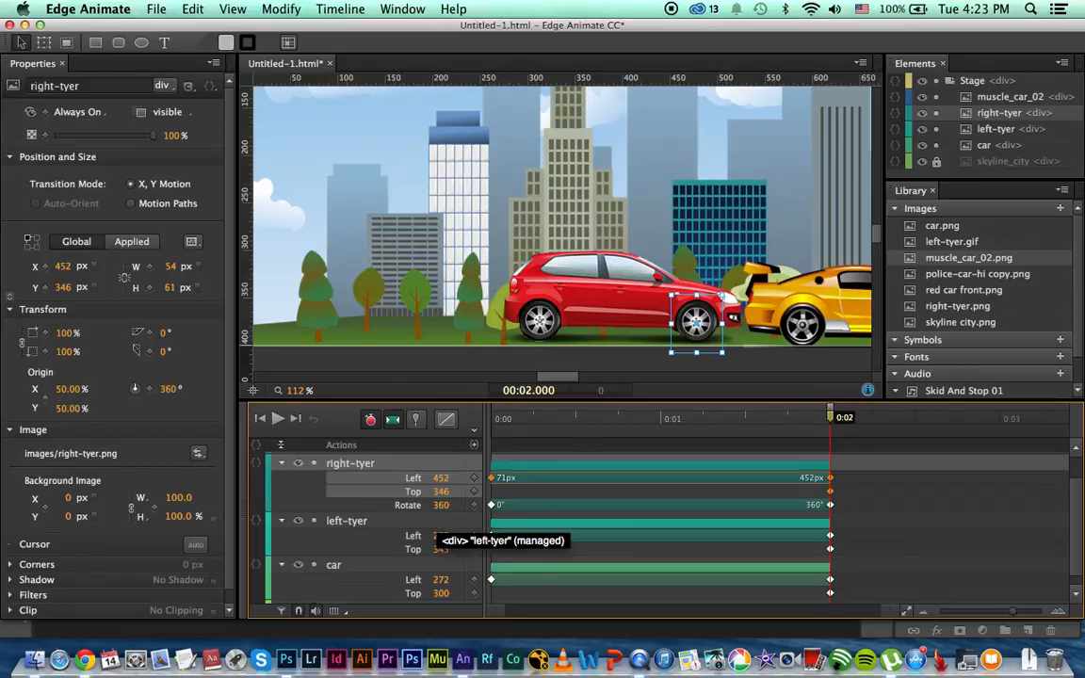
pyautogui.press('Return')
pyautogui.click(278, 419)
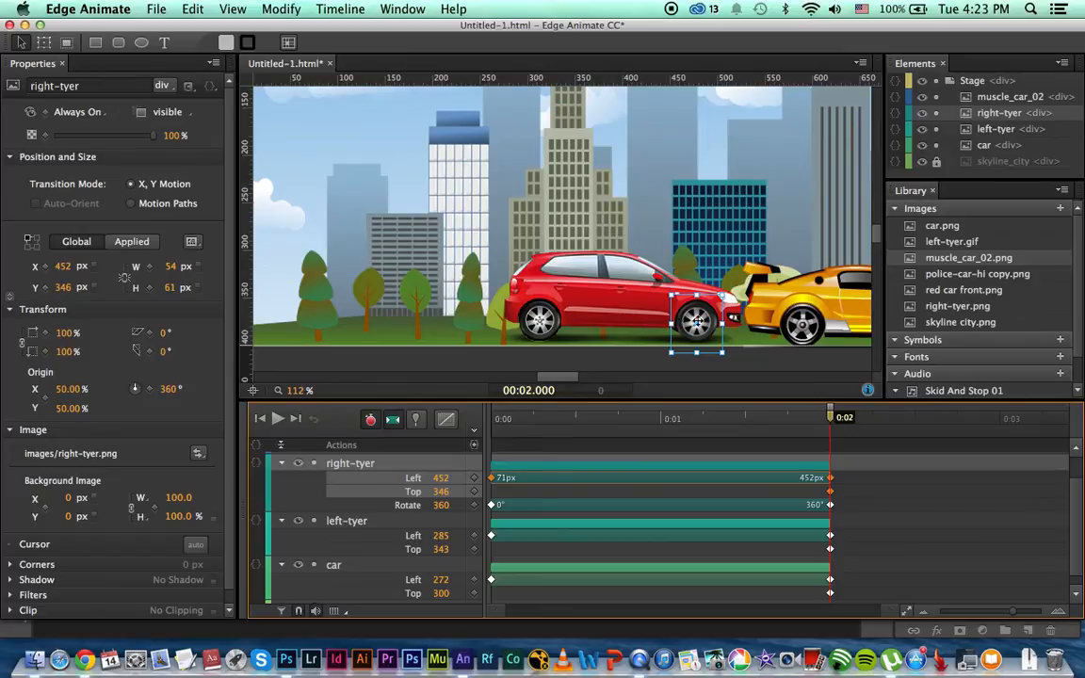
# - Try to copy the front tyre's transitions onto the rear tyre from its location at 0:02, and undo the paste
pyautogui.rightClick(702, 321)
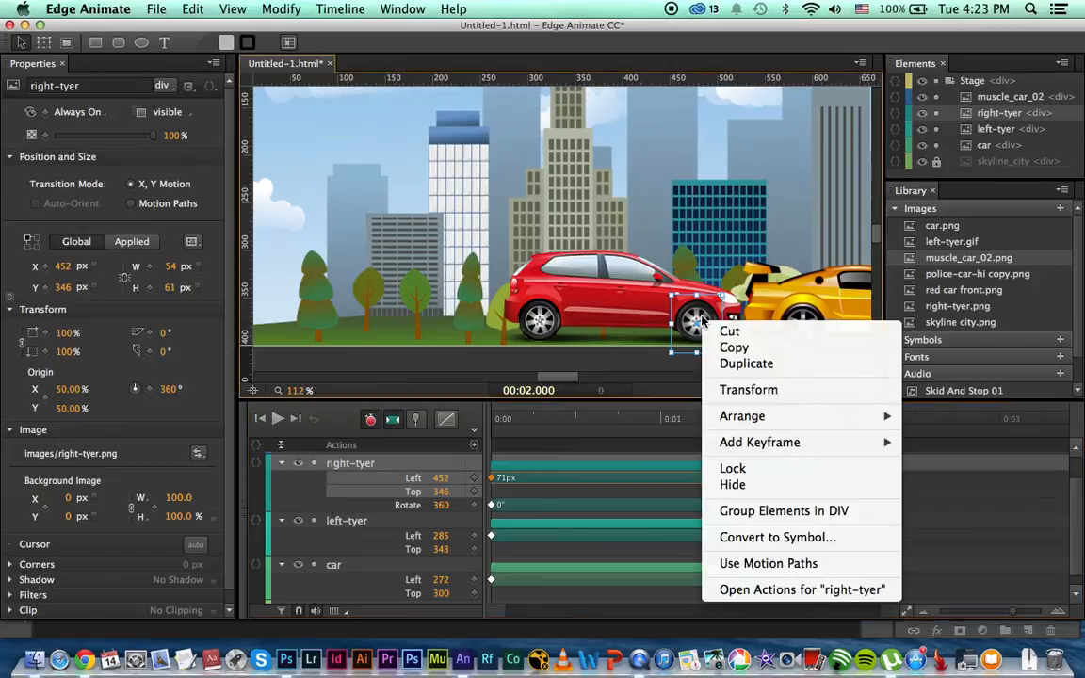
pyautogui.click(713, 344)
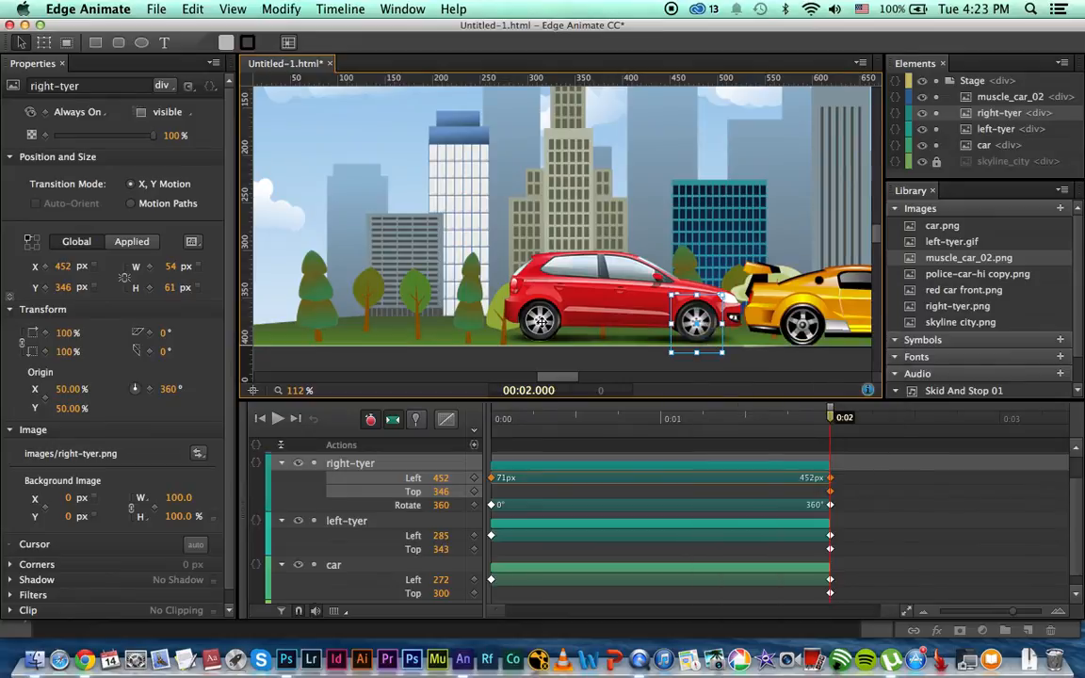
pyautogui.click(540, 322)
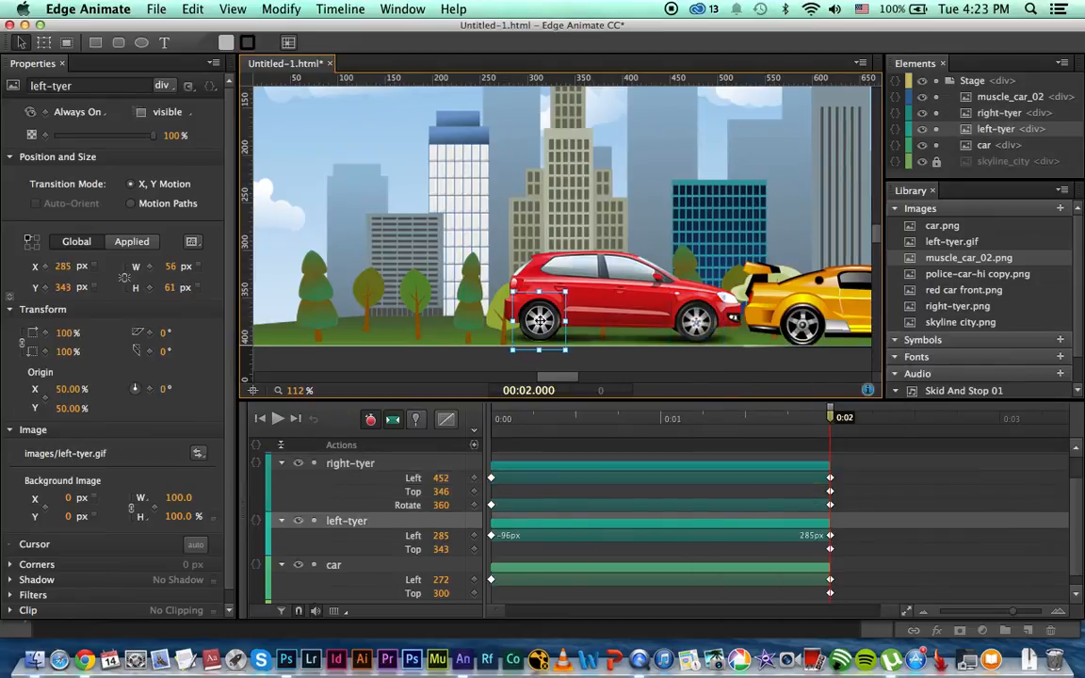
pyautogui.rightClick(540, 321)
pyautogui.moveTo(660, 365)
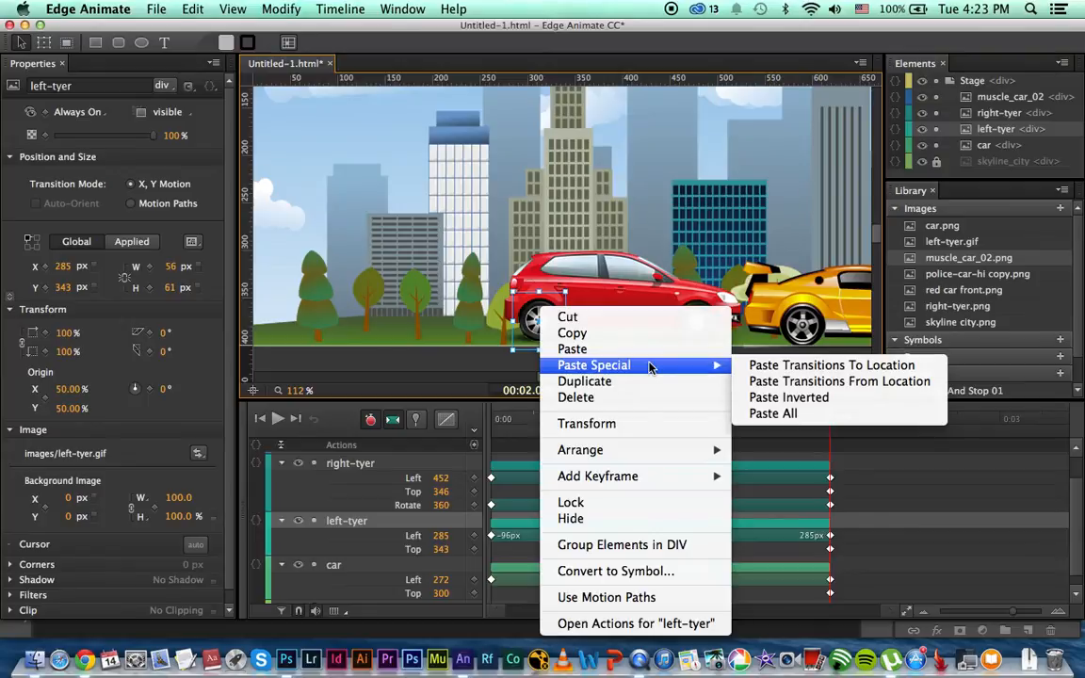
pyautogui.click(796, 386)
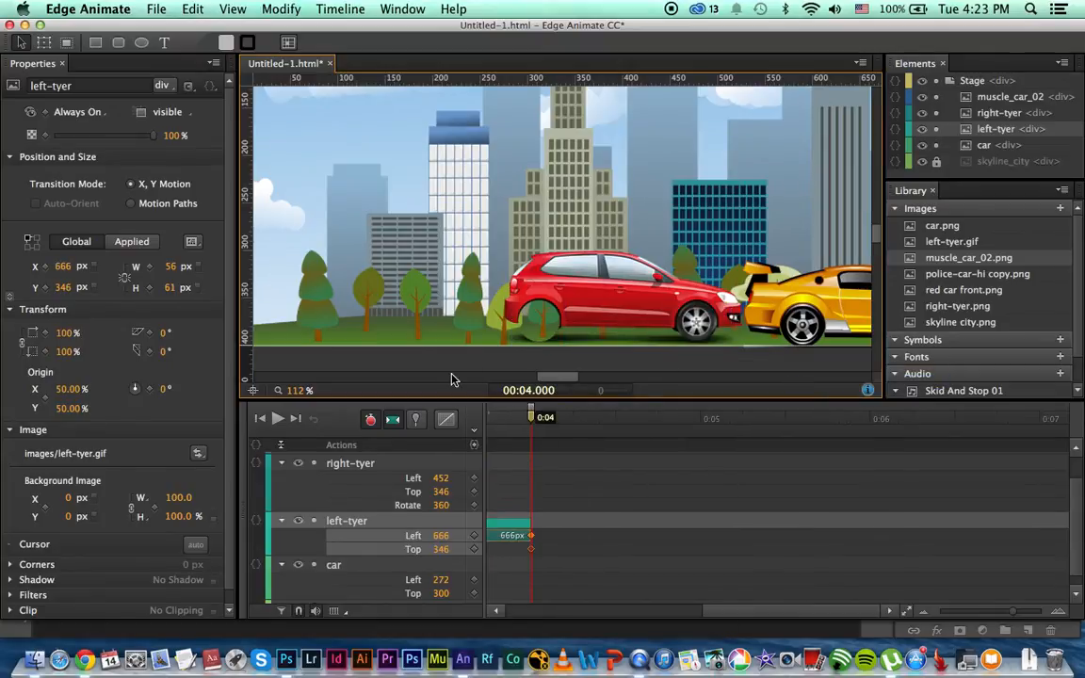
pyautogui.press('super+z')
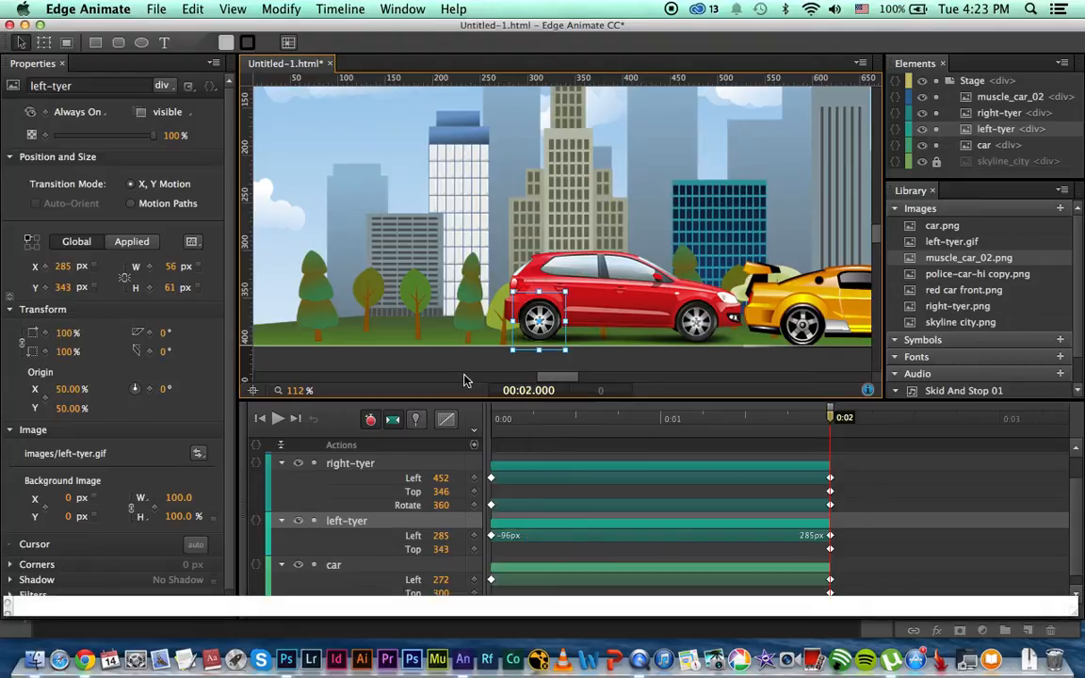
# - At 0:00, copy the red car's front tyre, right-tyer, with its animation
pyautogui.click(486, 307)
pyautogui.click(693, 315)
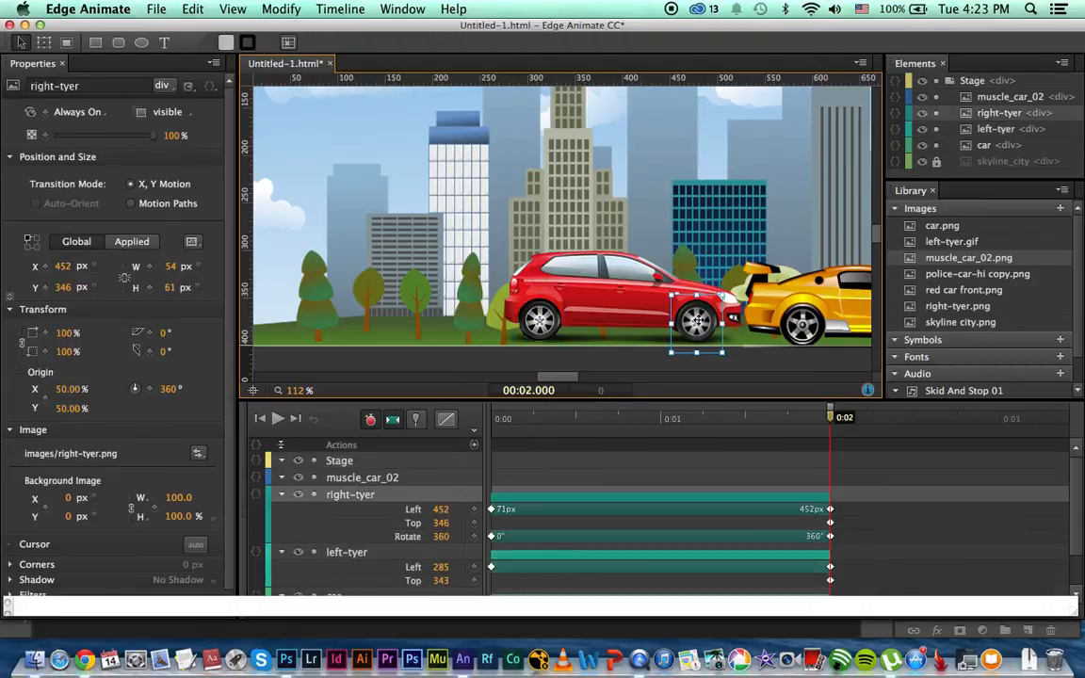
pyautogui.moveTo(835, 424); pyautogui.dragTo(462, 420)
pyautogui.moveTo(557, 378); pyautogui.dragTo(522, 381)
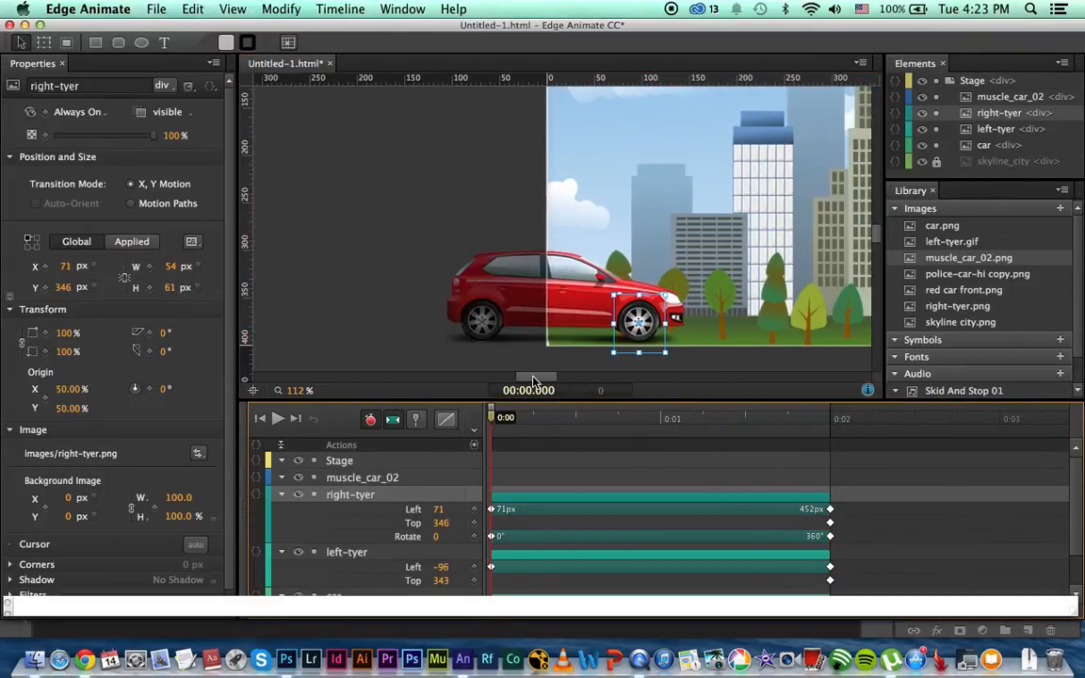
pyautogui.rightClick(633, 323)
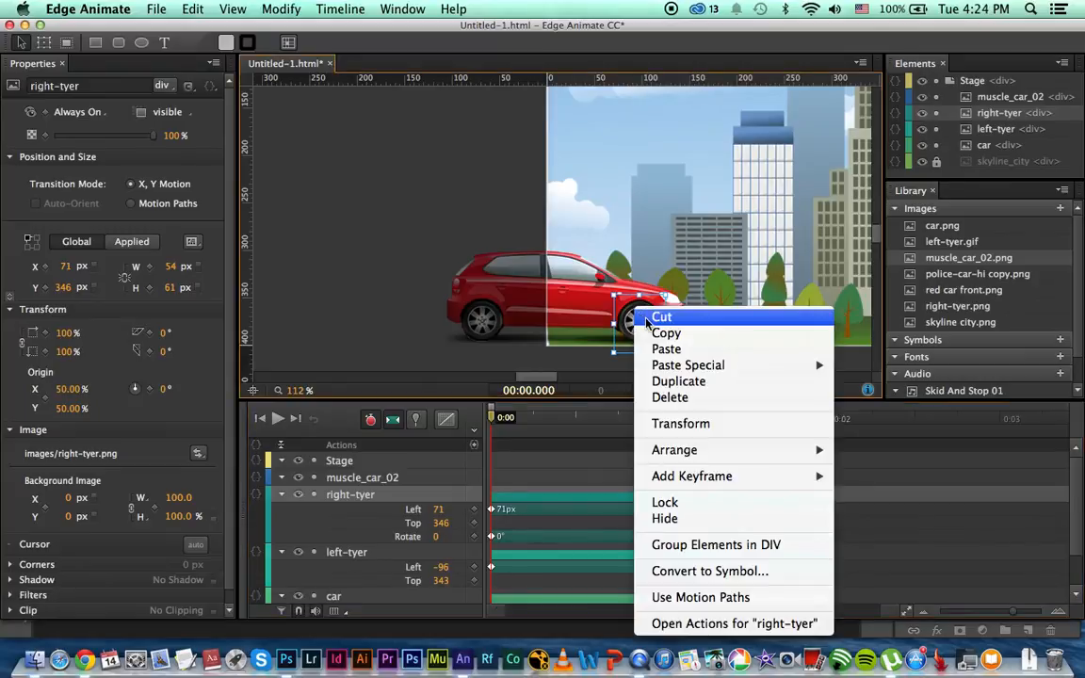
pyautogui.click(659, 332)
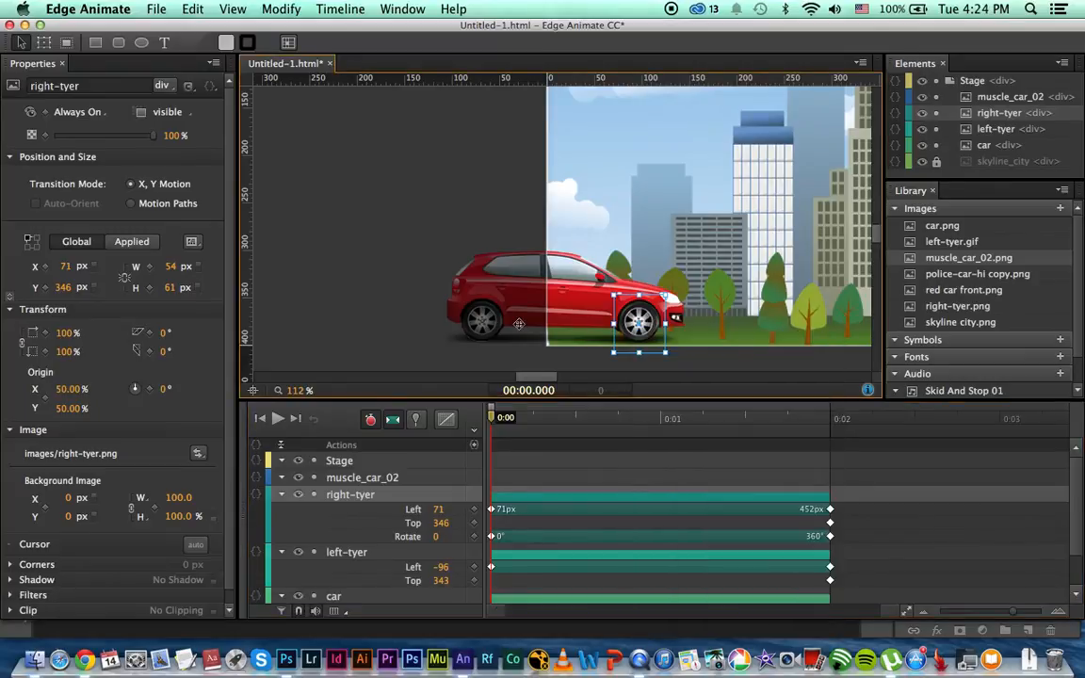
pyautogui.click(485, 322)
pyautogui.click(638, 322)
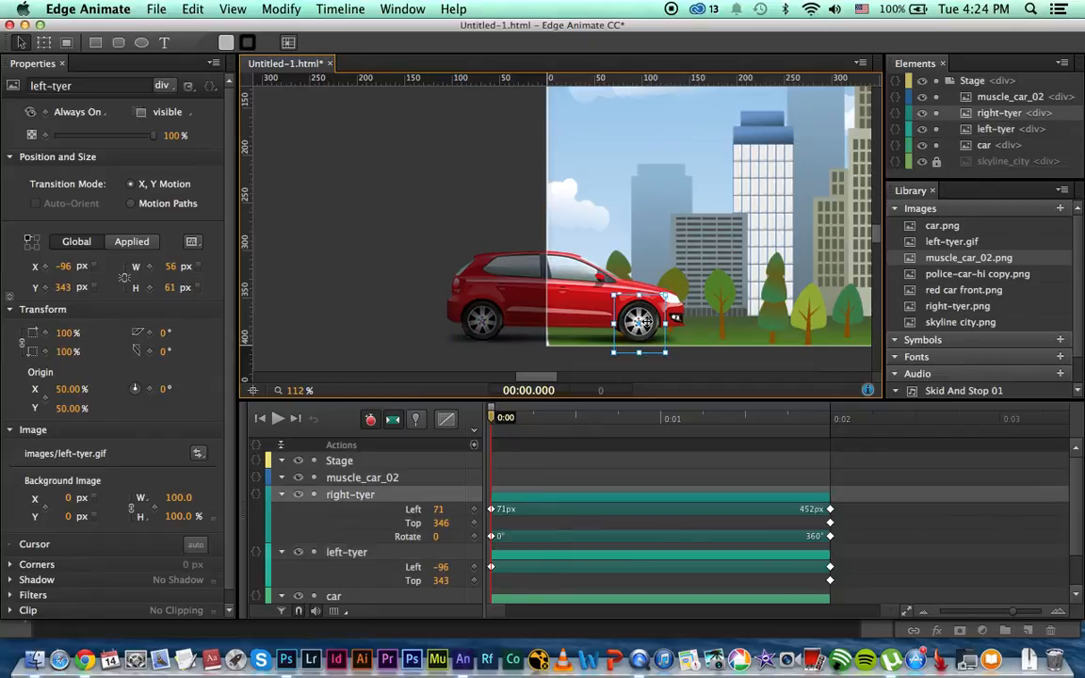
pyautogui.rightClick(641, 323)
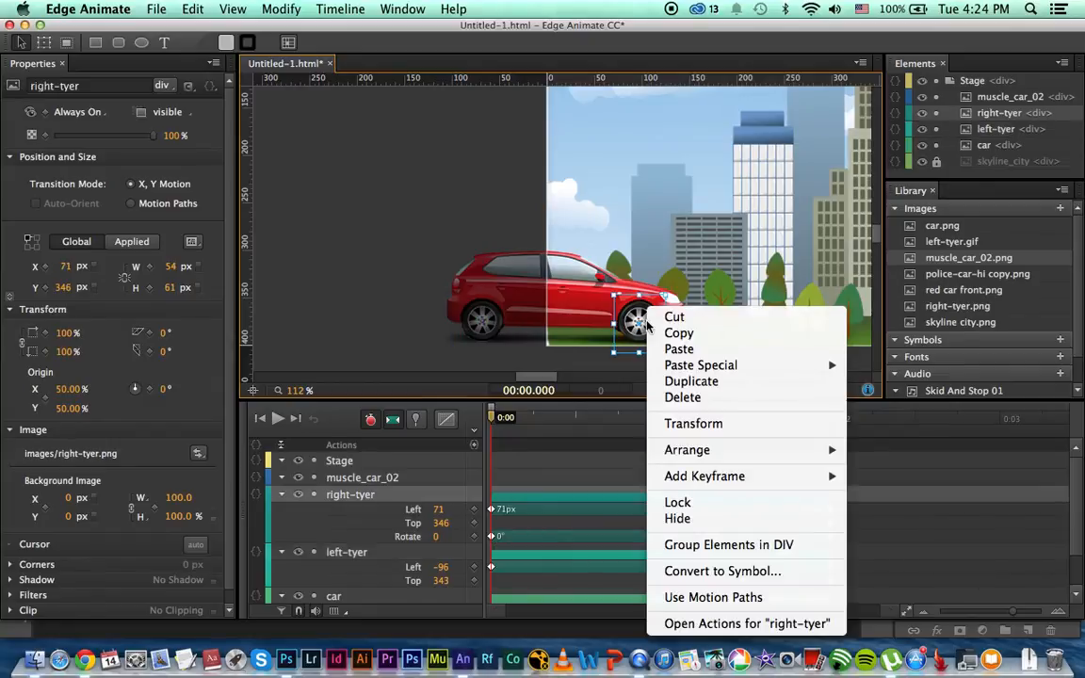
pyautogui.click(679, 333)
# - Paste the copied transitions from location onto the rear tyre, left-tyer, at 0:00 and preview the animation
pyautogui.click(486, 324)
pyautogui.rightClick(488, 316)
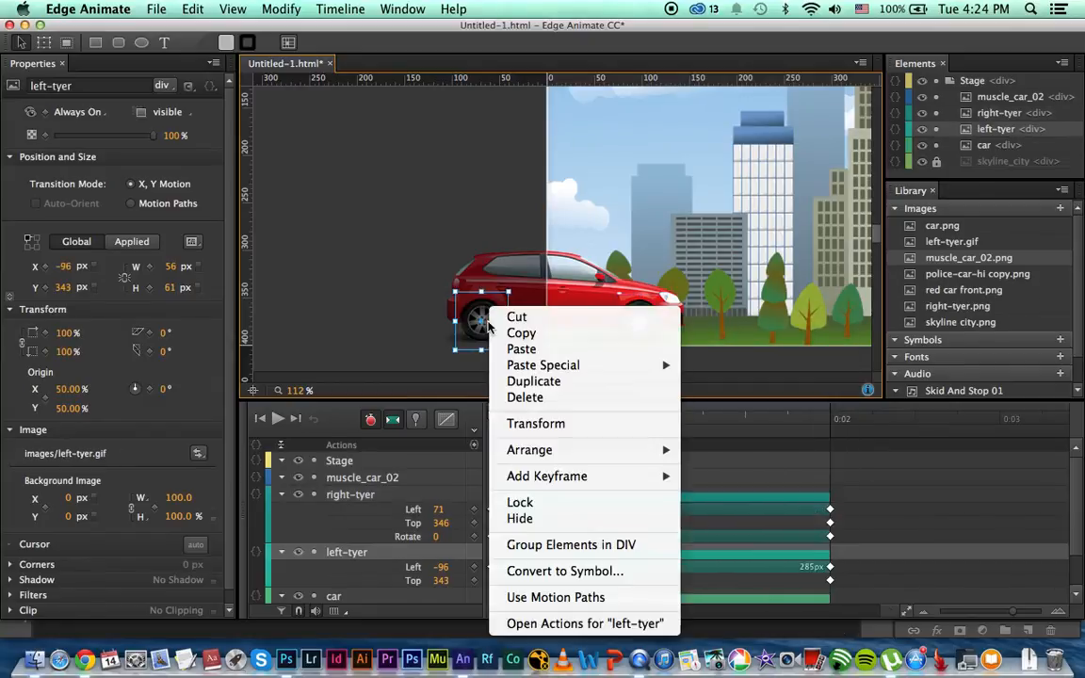
pyautogui.moveTo(633, 366)
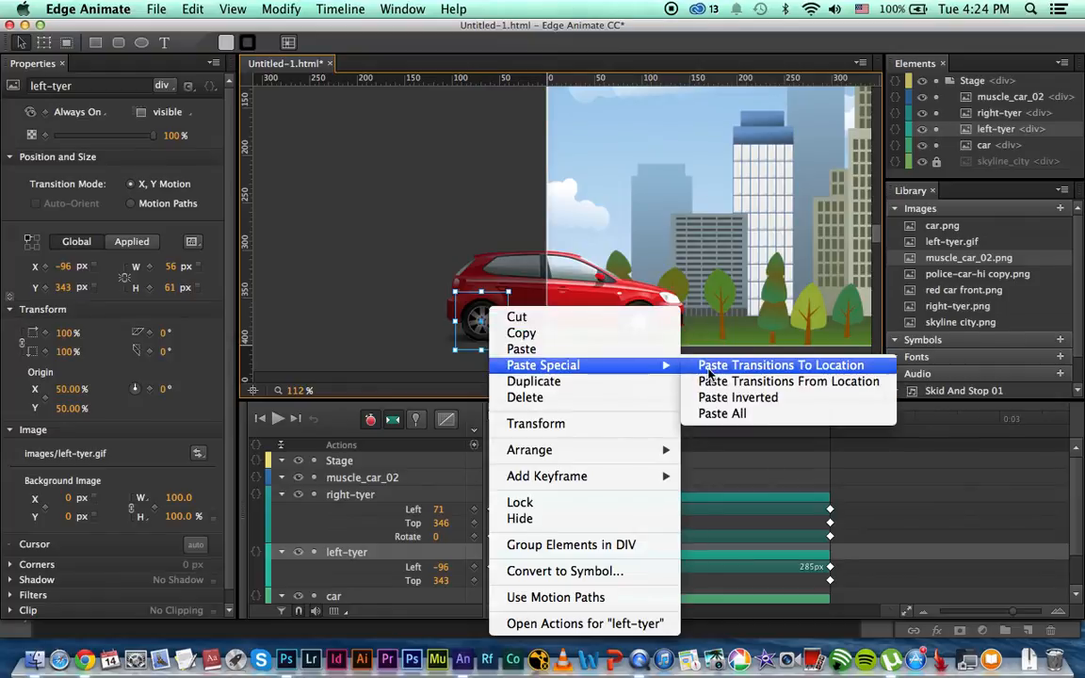
pyautogui.click(782, 382)
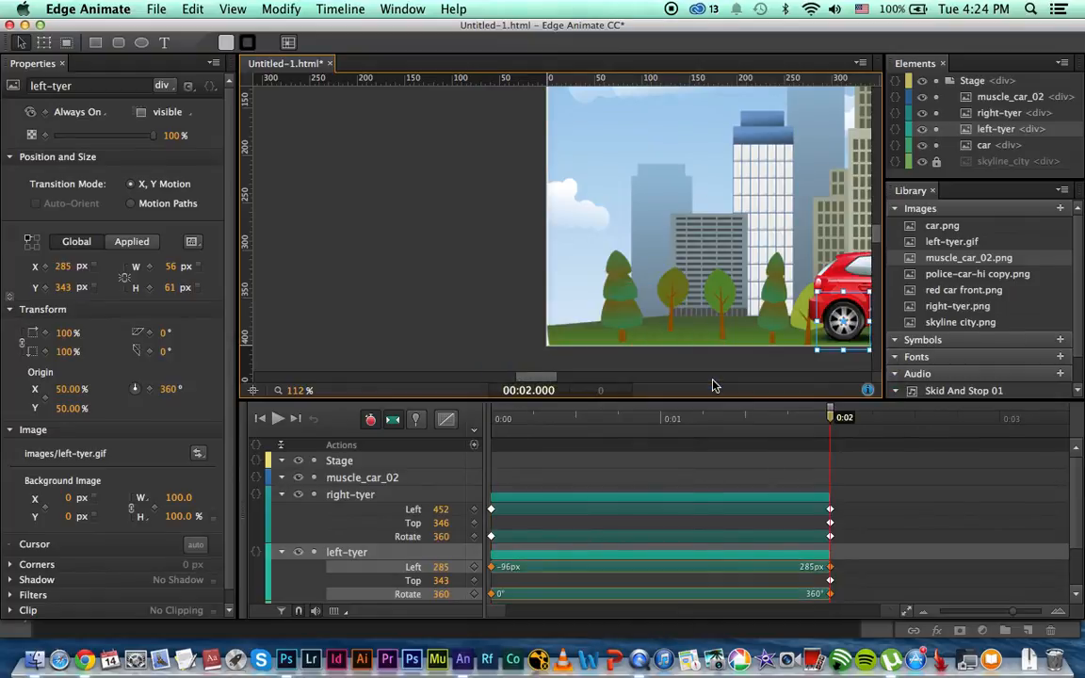
pyautogui.moveTo(829, 421); pyautogui.dragTo(483, 418)
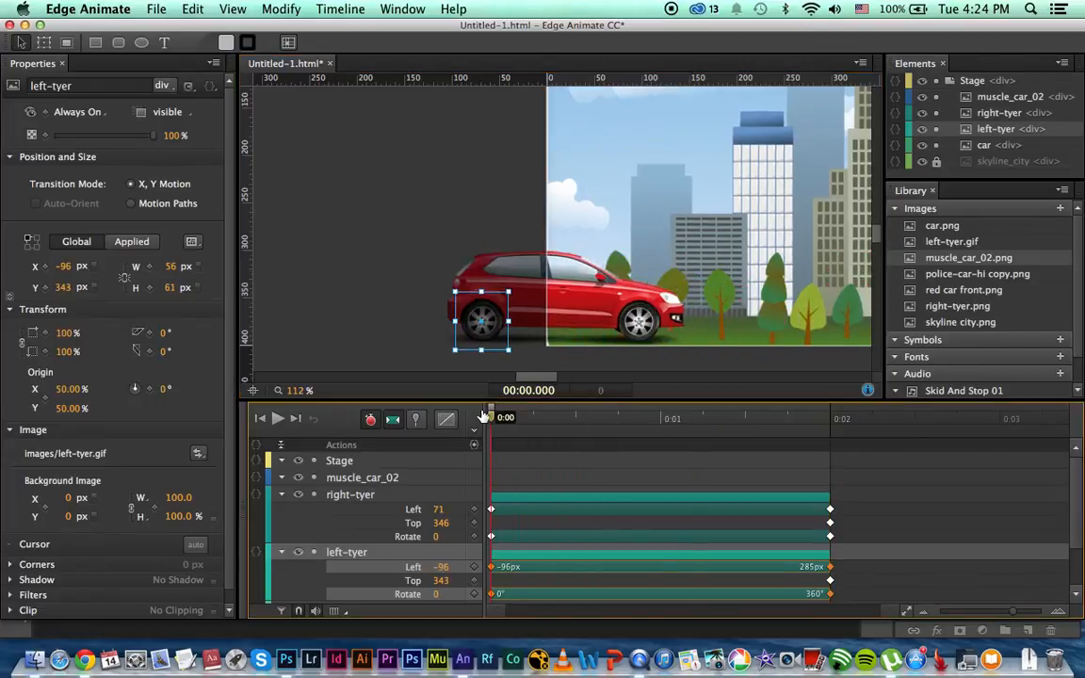
pyautogui.click(278, 419)
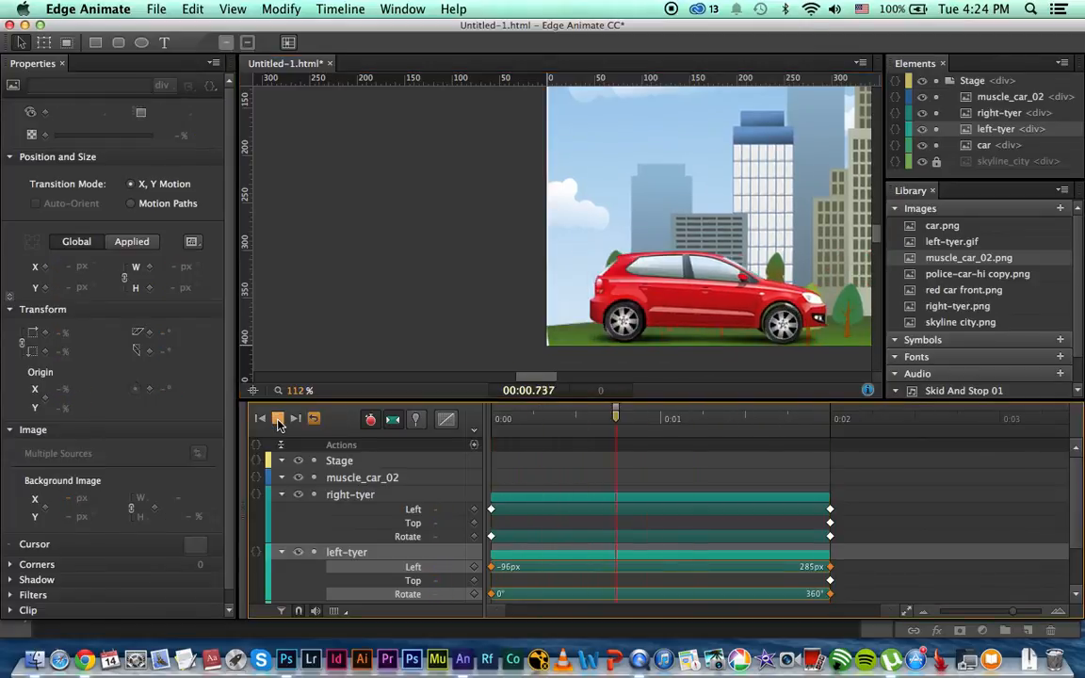
# - Fit the whole stage in view and replay the animation of the red car driving in
pyautogui.moveTo(295, 392); pyautogui.dragTo(281, 395)
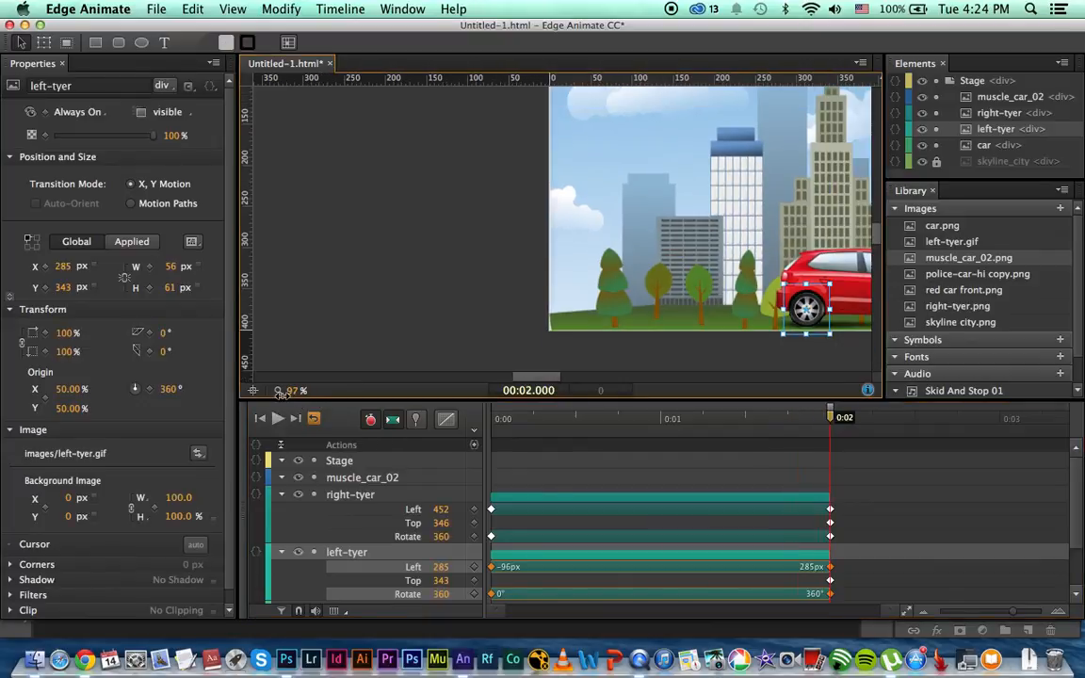
pyautogui.moveTo(535, 380); pyautogui.dragTo(559, 380)
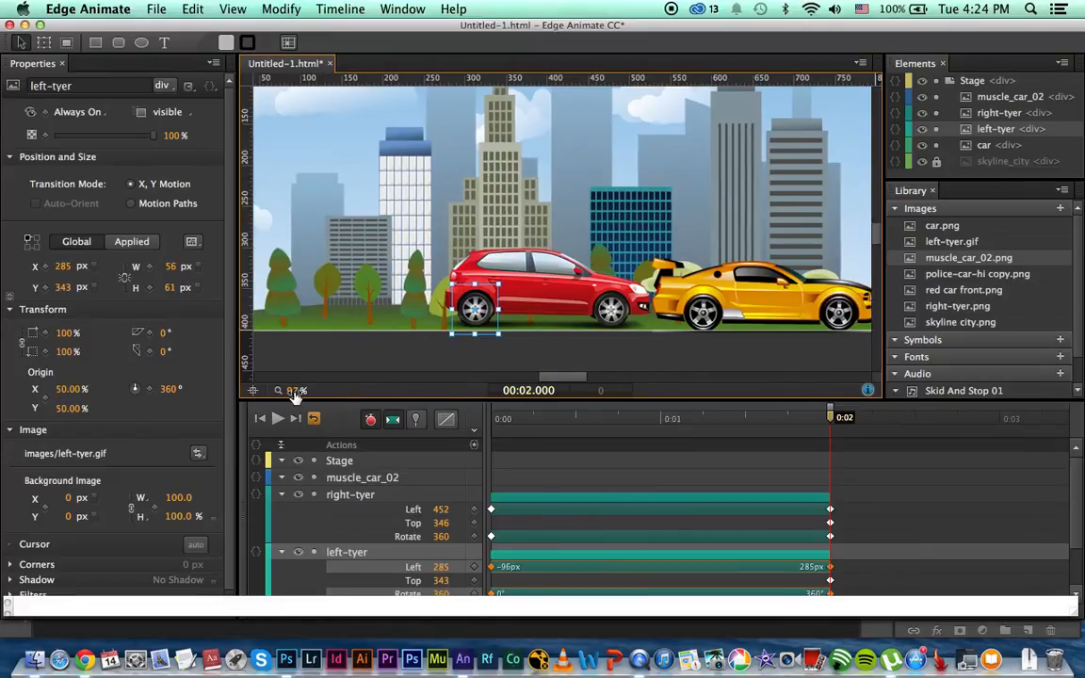
pyautogui.moveTo(292, 396); pyautogui.dragTo(278, 394)
pyautogui.scroll(3, 788, 205)
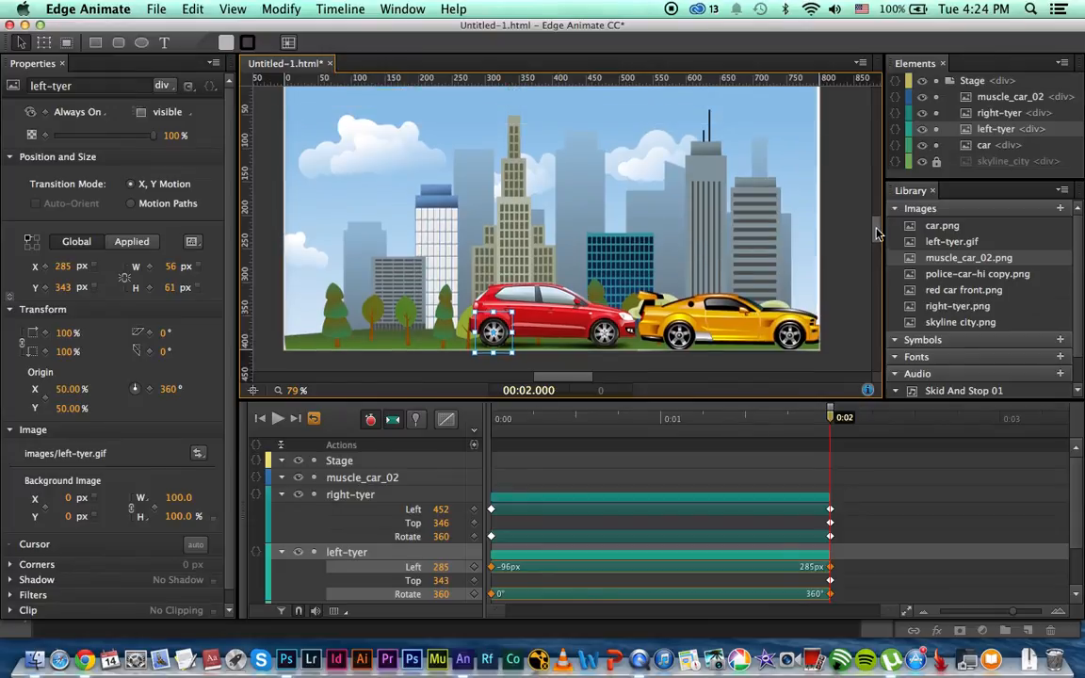
pyautogui.moveTo(876, 233); pyautogui.dragTo(876, 230)
pyautogui.click(432, 348)
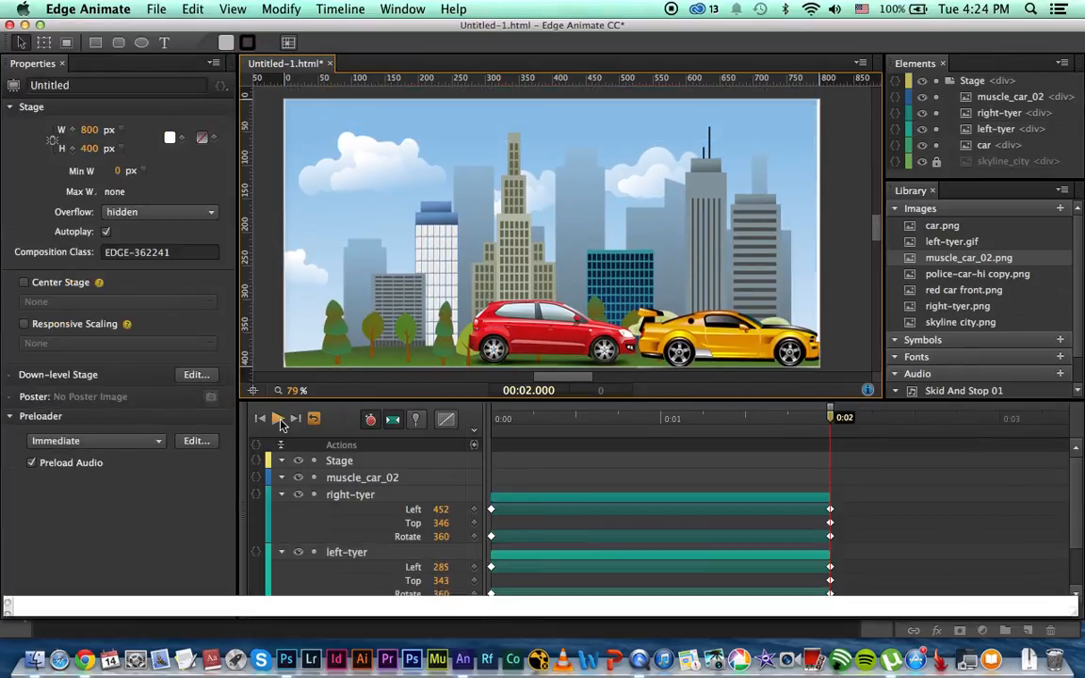
pyautogui.click(280, 424)
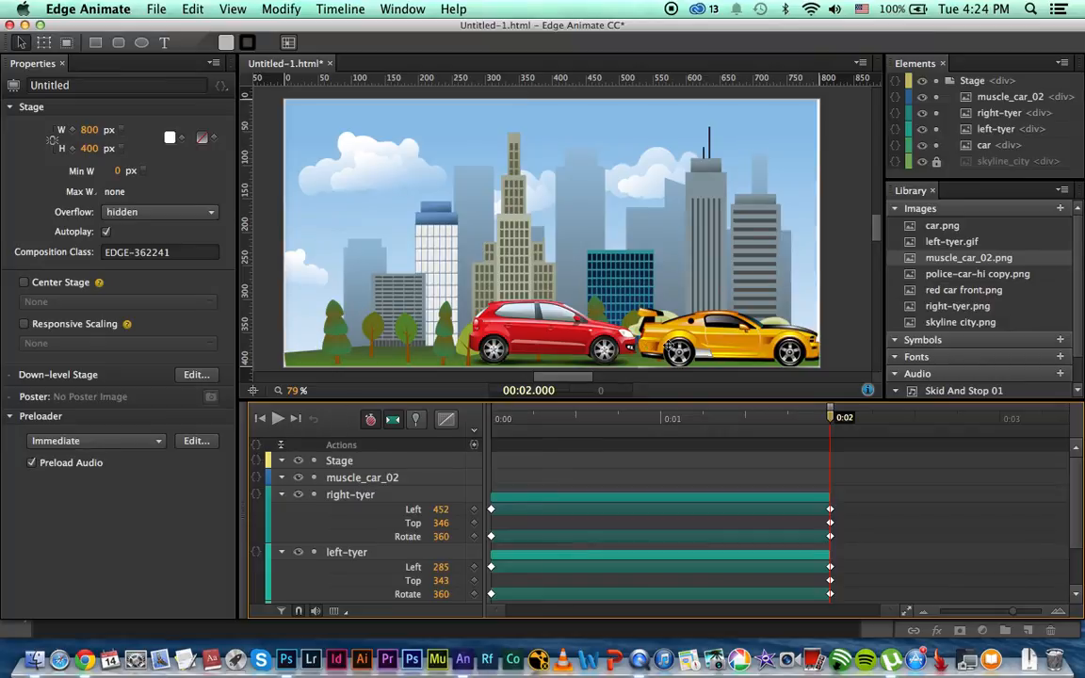
# - Turn off auto-keyframing and nudge the yellow car, muscle_car_02, left to X 519 px against the red car's front bumper
pyautogui.click(600, 342)
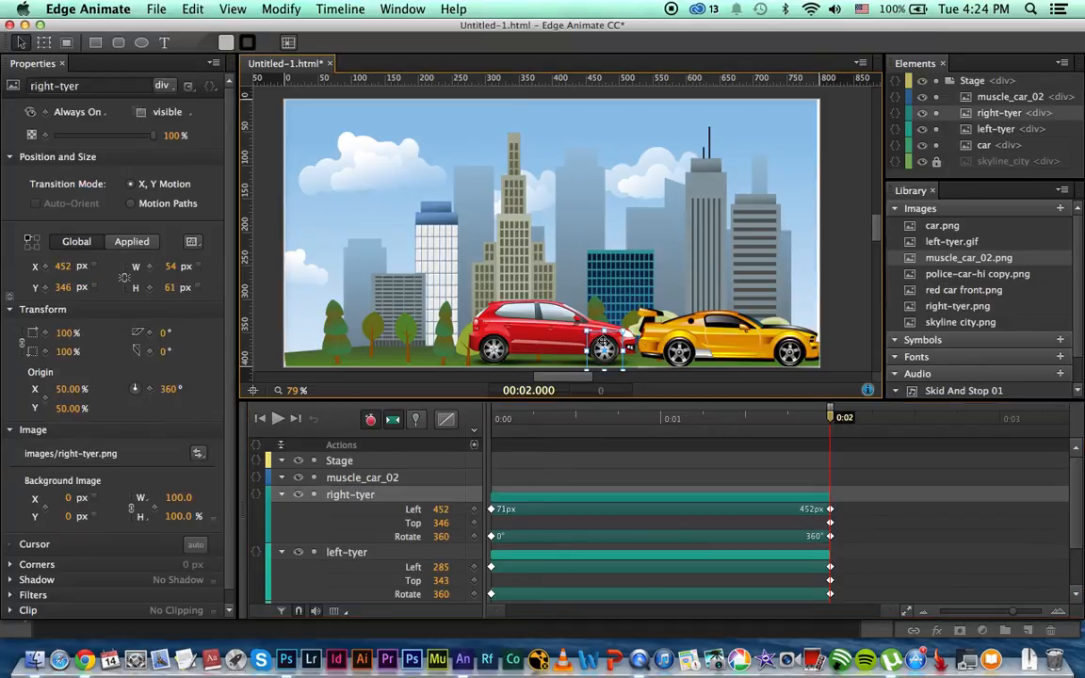
pyautogui.click(674, 337)
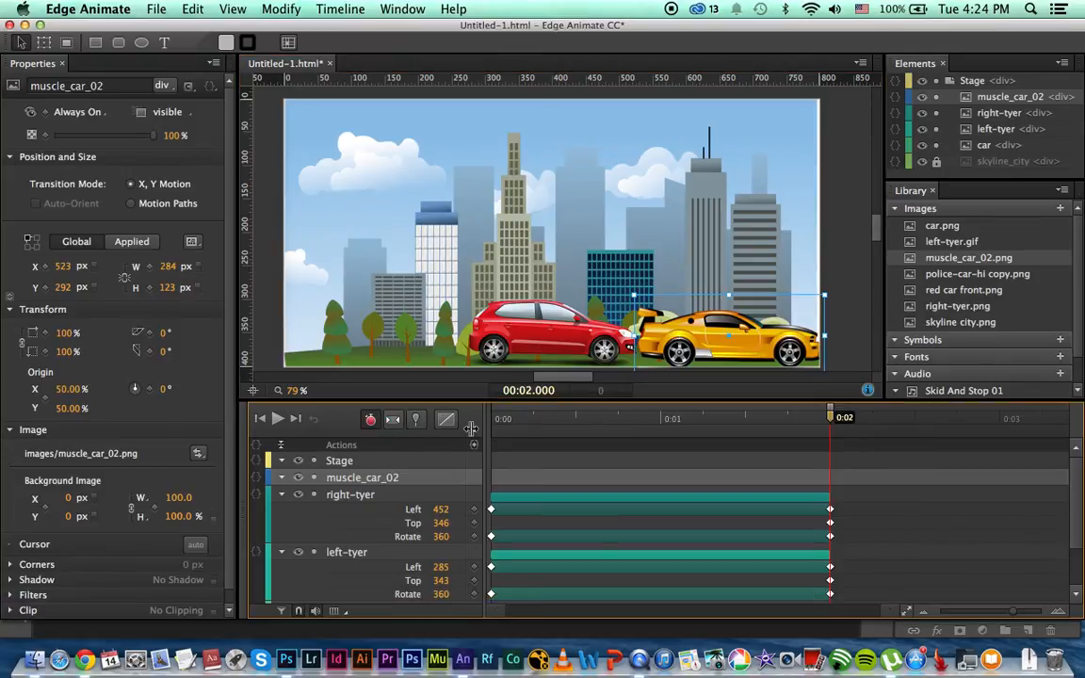
pyautogui.click(368, 420)
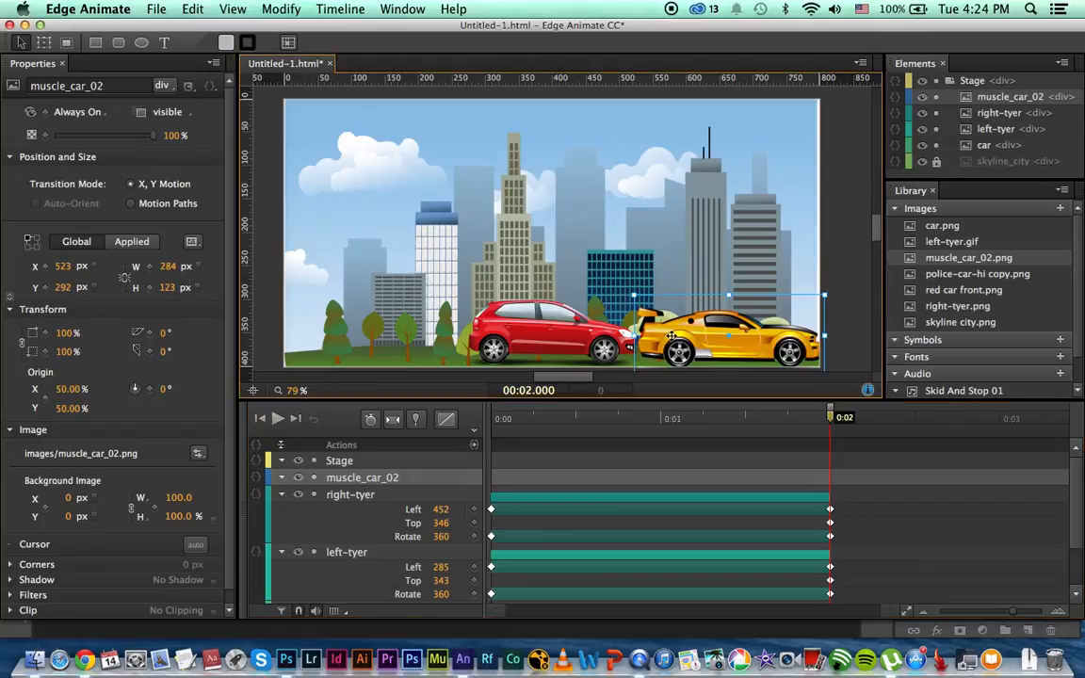
pyautogui.moveTo(298, 391); pyautogui.dragTo(722, 275)
pyautogui.scroll(-3, 792, 212)
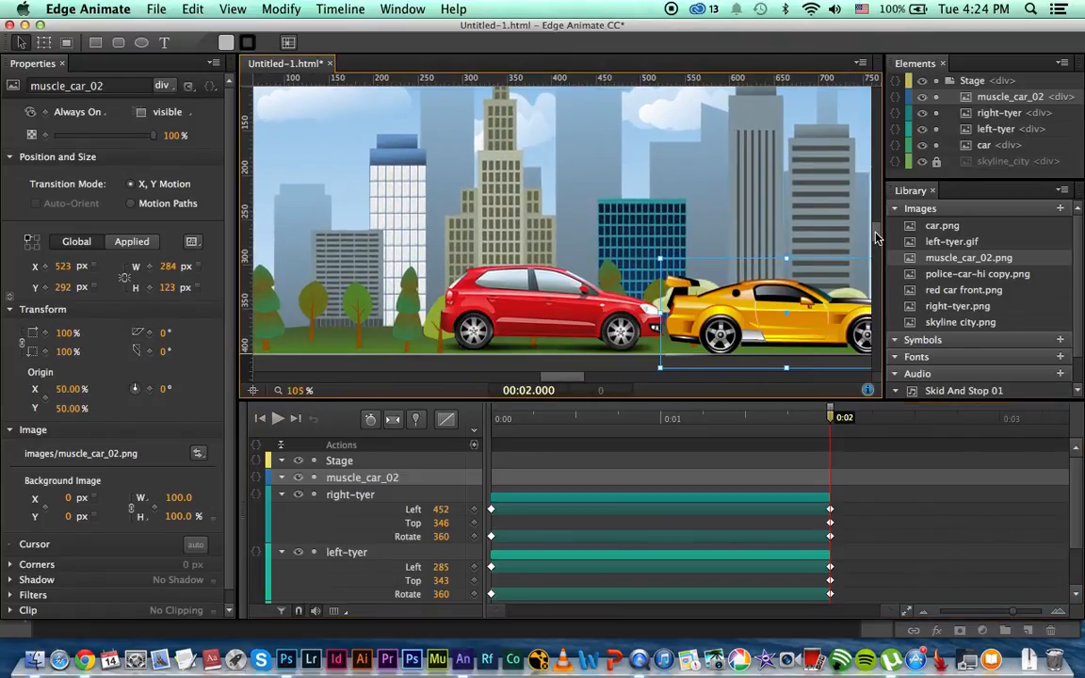
pyautogui.press('Left')
pyautogui.press('Left')
pyautogui.press('Left')
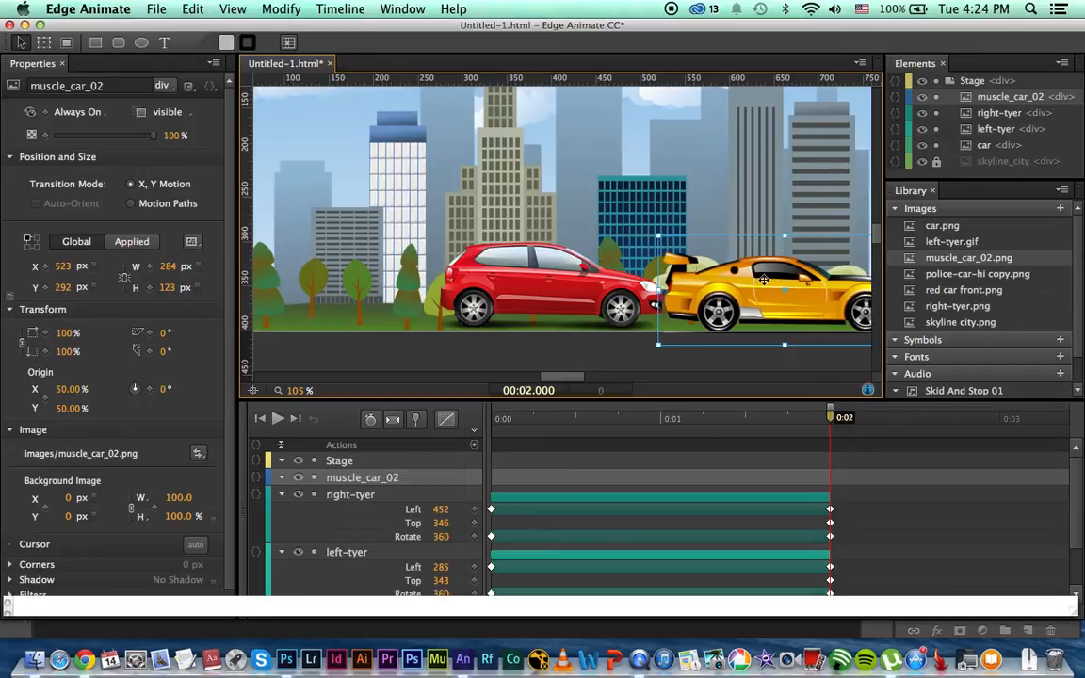
pyautogui.press('Left')
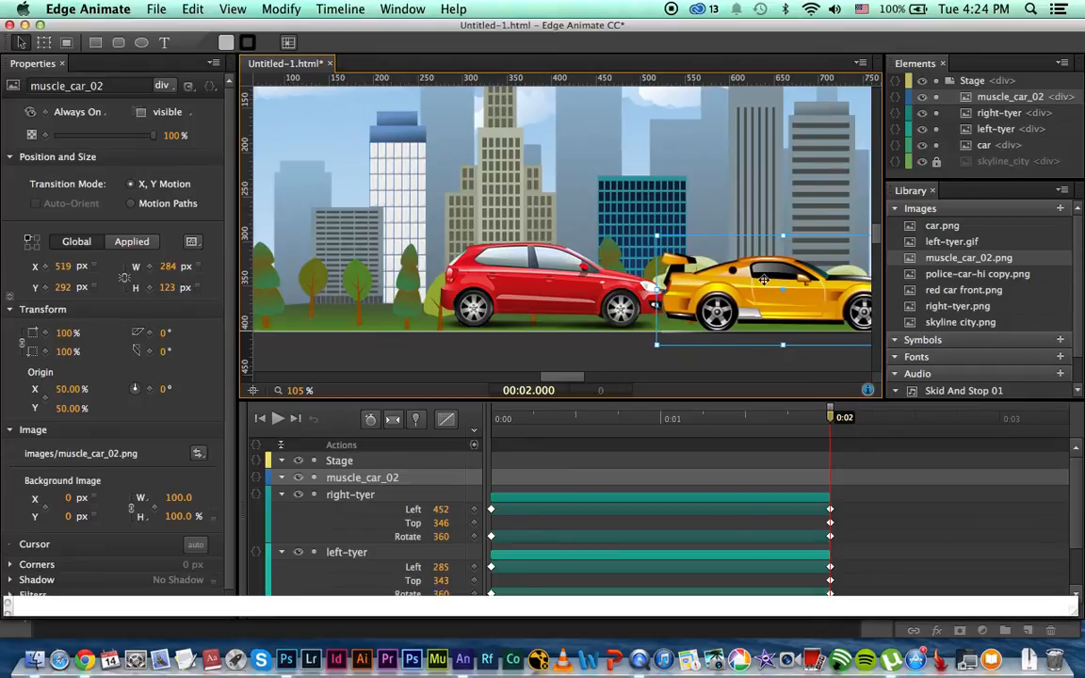
# - Add a horizontal position keyframe to the yellow car at 0:02
pyautogui.click(629, 343)
pyautogui.click(630, 300)
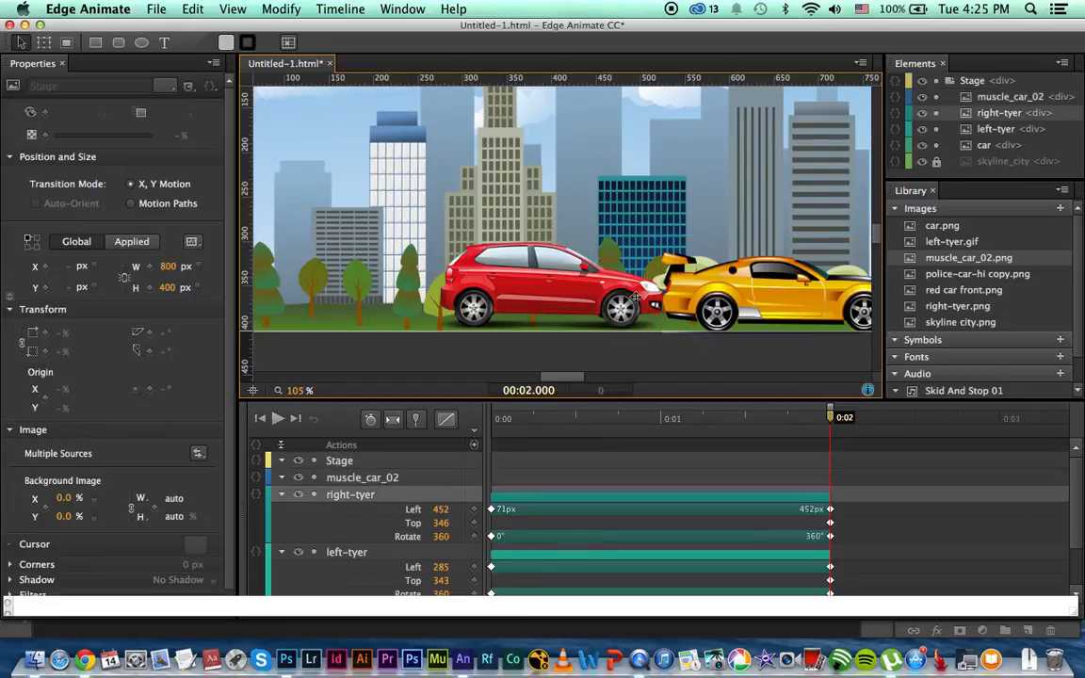
pyautogui.click(630, 291)
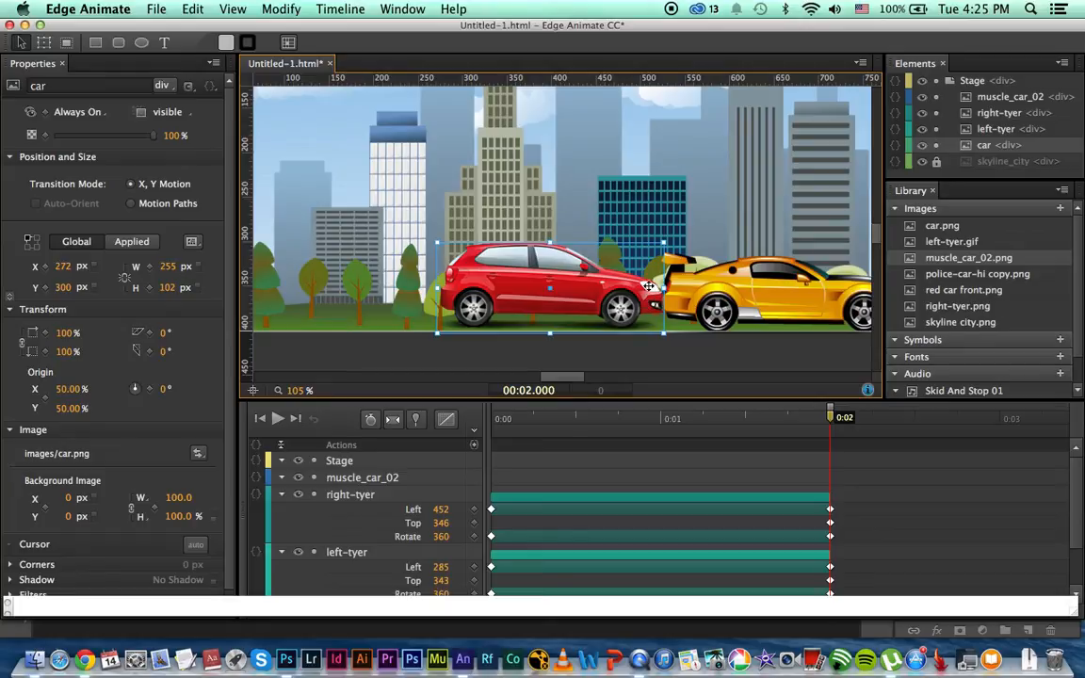
pyautogui.click(707, 296)
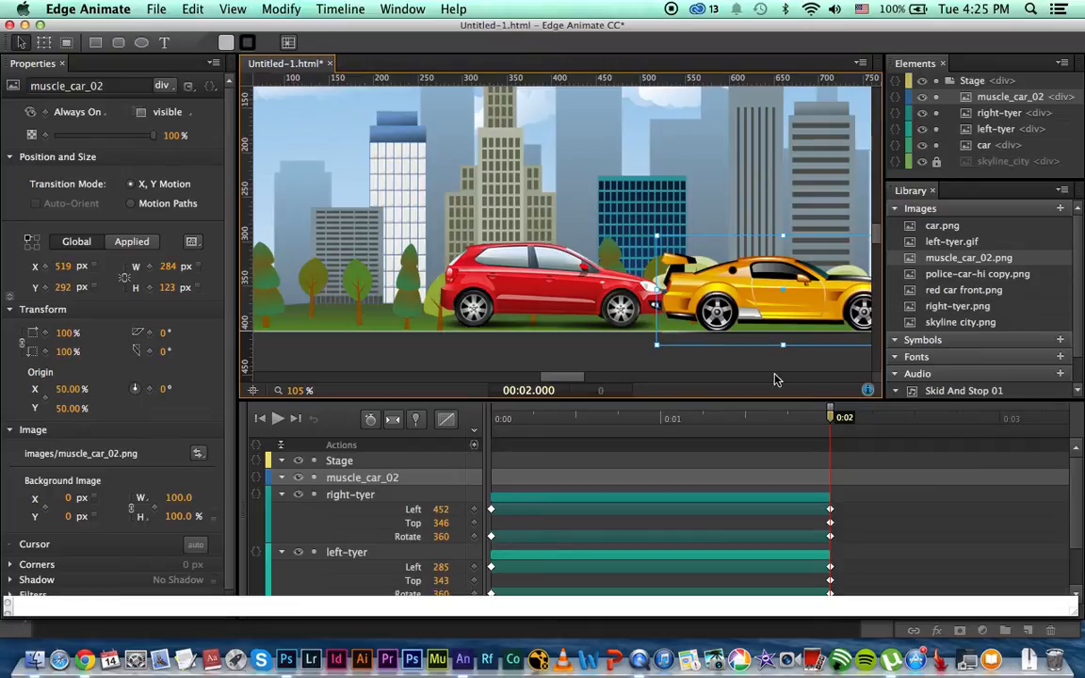
pyautogui.moveTo(831, 422)
pyautogui.mouseDown()
pyautogui.moveTo(813, 420)
pyautogui.moveTo(830, 423)
pyautogui.mouseUp()
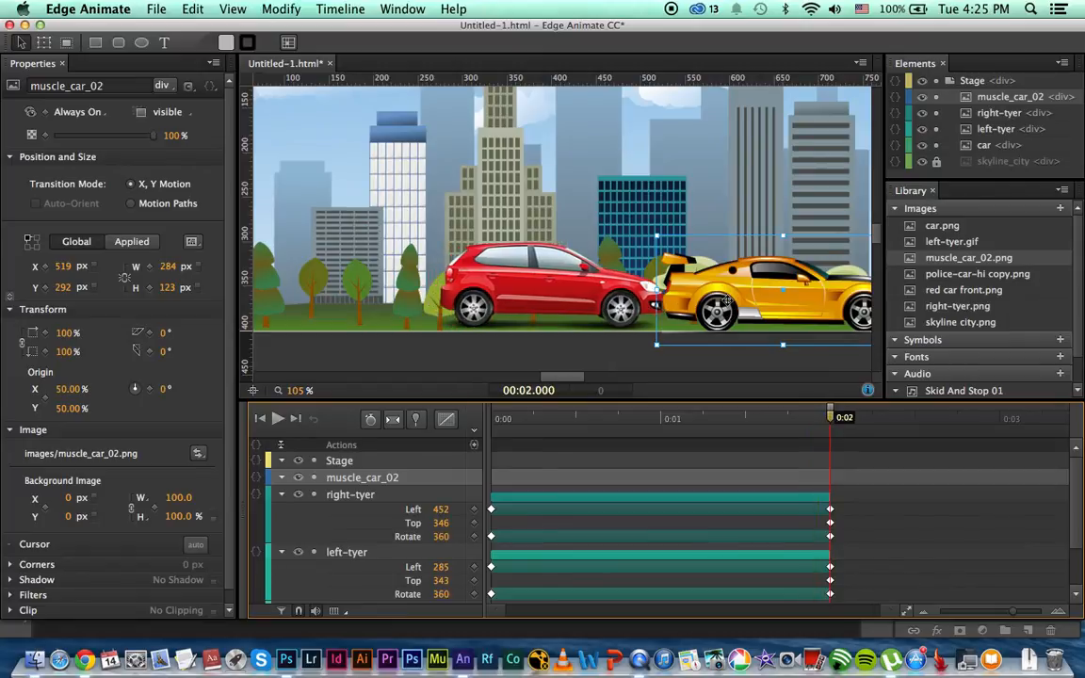
pyautogui.click(44, 269)
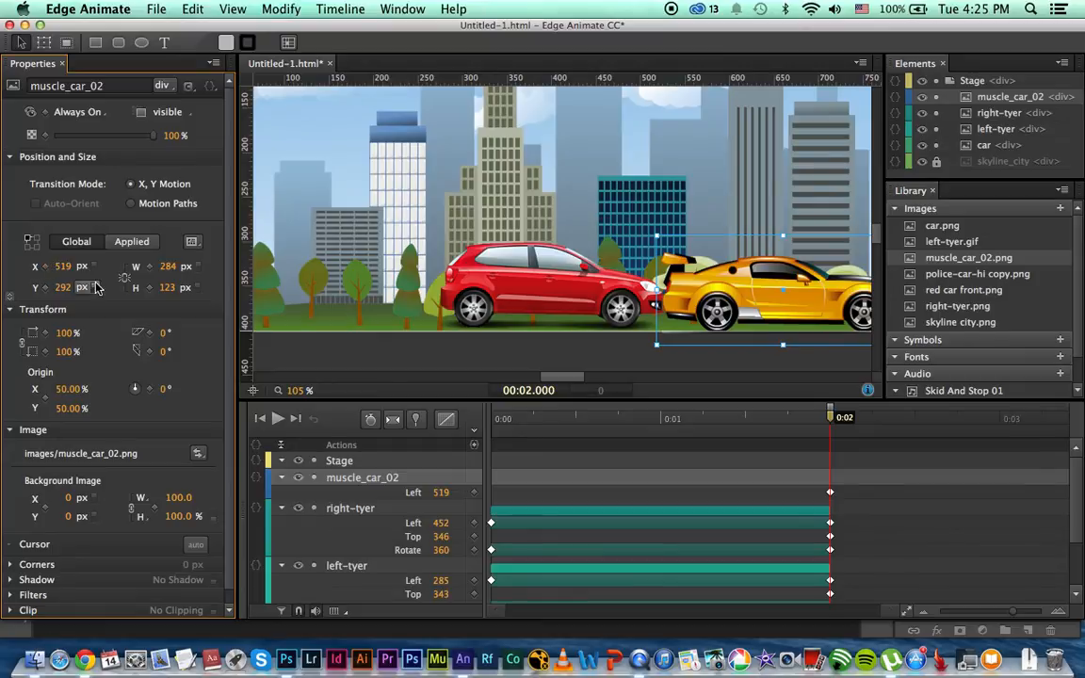
# - With auto-keyframe and auto-transition on, move the yellow car at 0:02.250 to about X 527 px and Y 289 px
pyautogui.moveTo(830, 421); pyautogui.dragTo(871, 424)
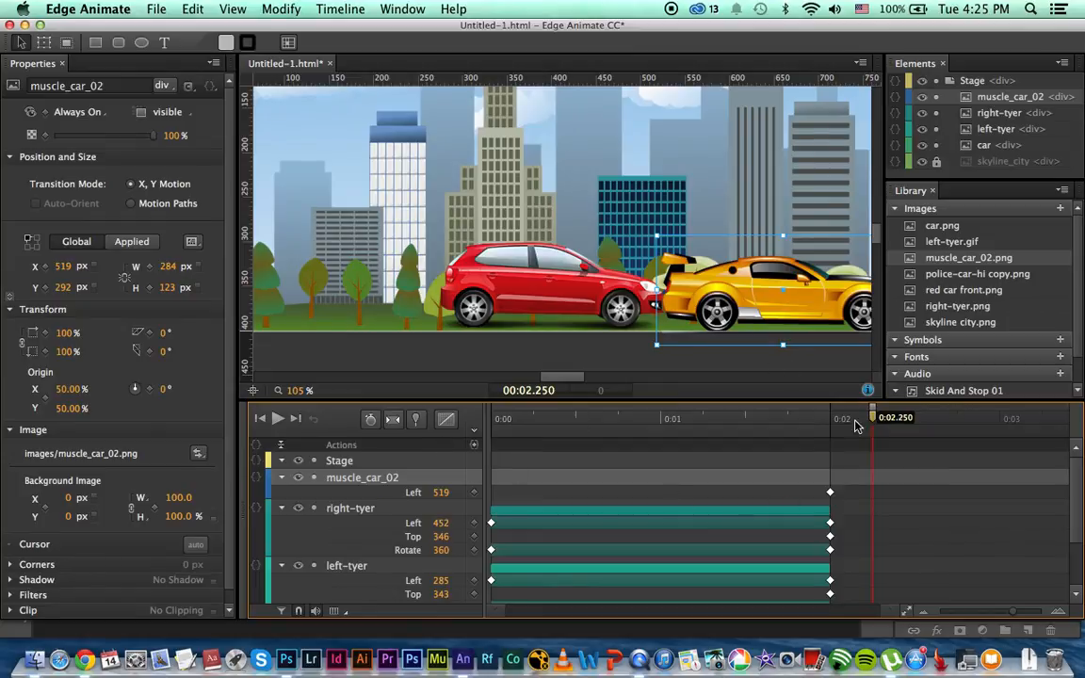
pyautogui.moveTo(874, 421); pyautogui.dragTo(835, 426)
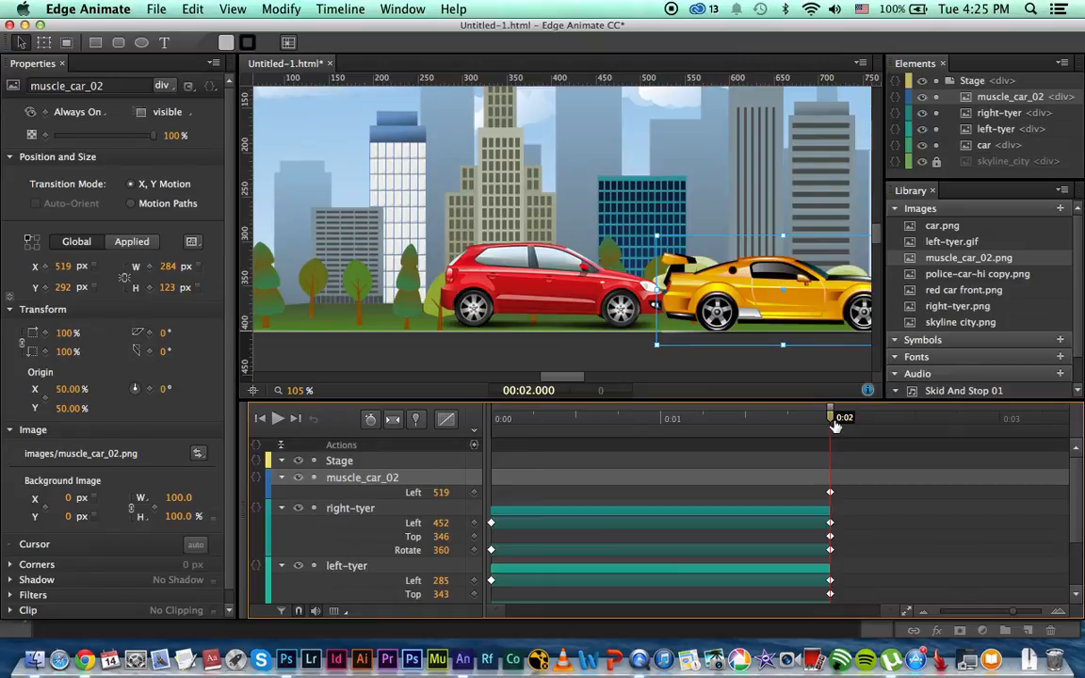
pyautogui.click(371, 420)
pyautogui.click(392, 420)
pyautogui.moveTo(834, 422); pyautogui.dragTo(873, 423)
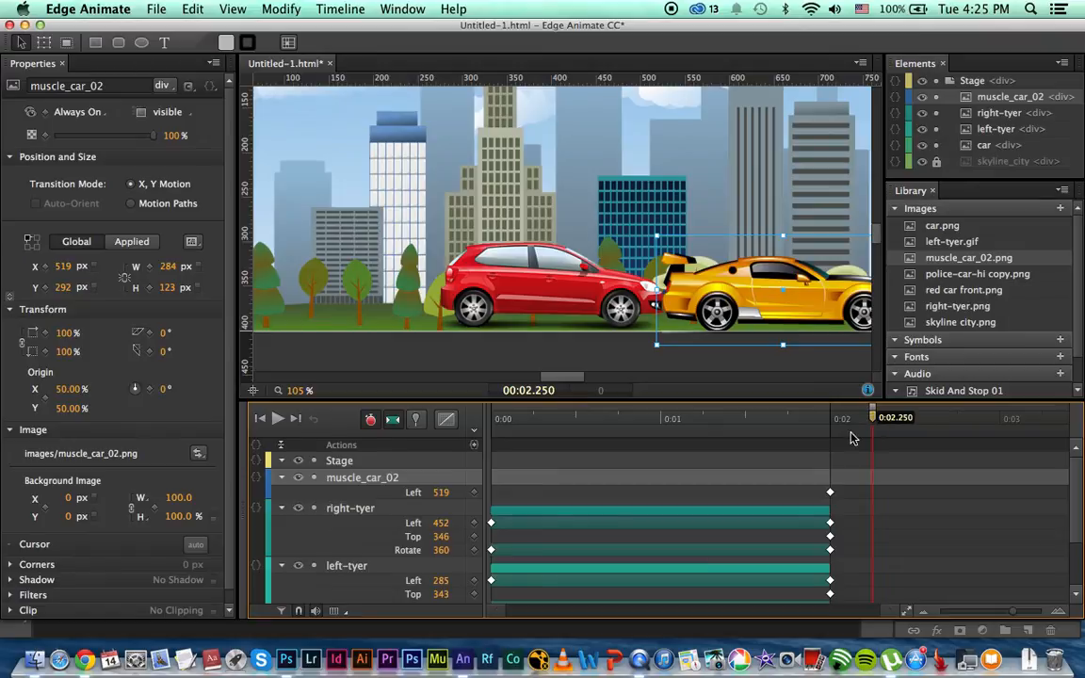
pyautogui.moveTo(703, 301); pyautogui.dragTo(707, 302)
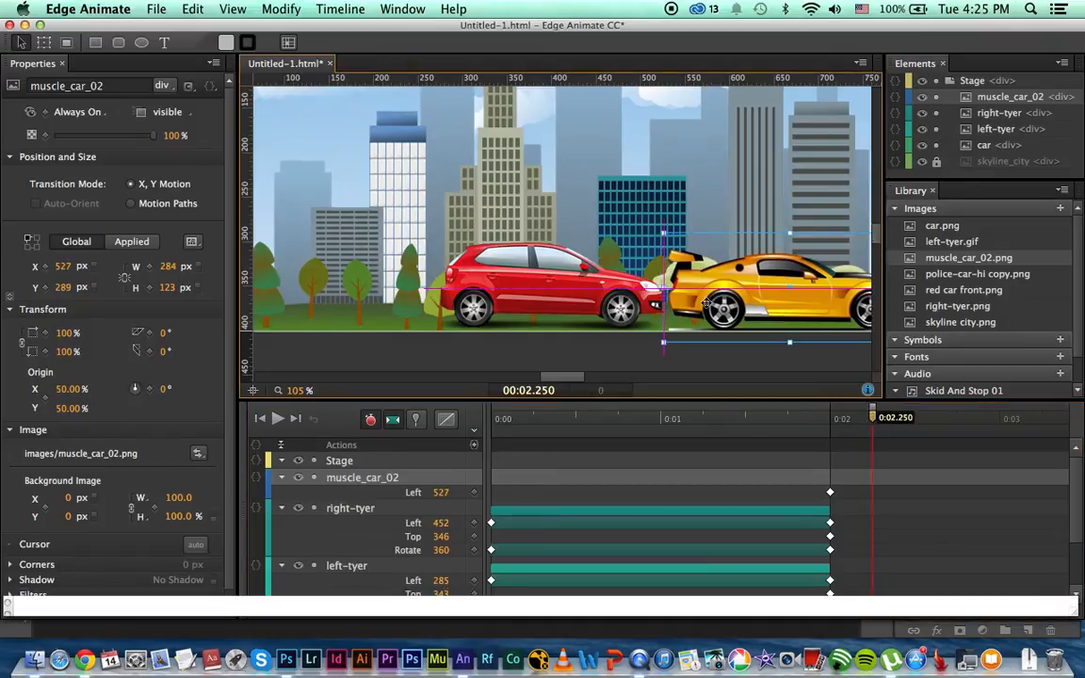
pyautogui.moveTo(703, 303)
pyautogui.mouseDown()
pyautogui.moveTo(657, 302)
pyautogui.moveTo(705, 304)
pyautogui.mouseUp()
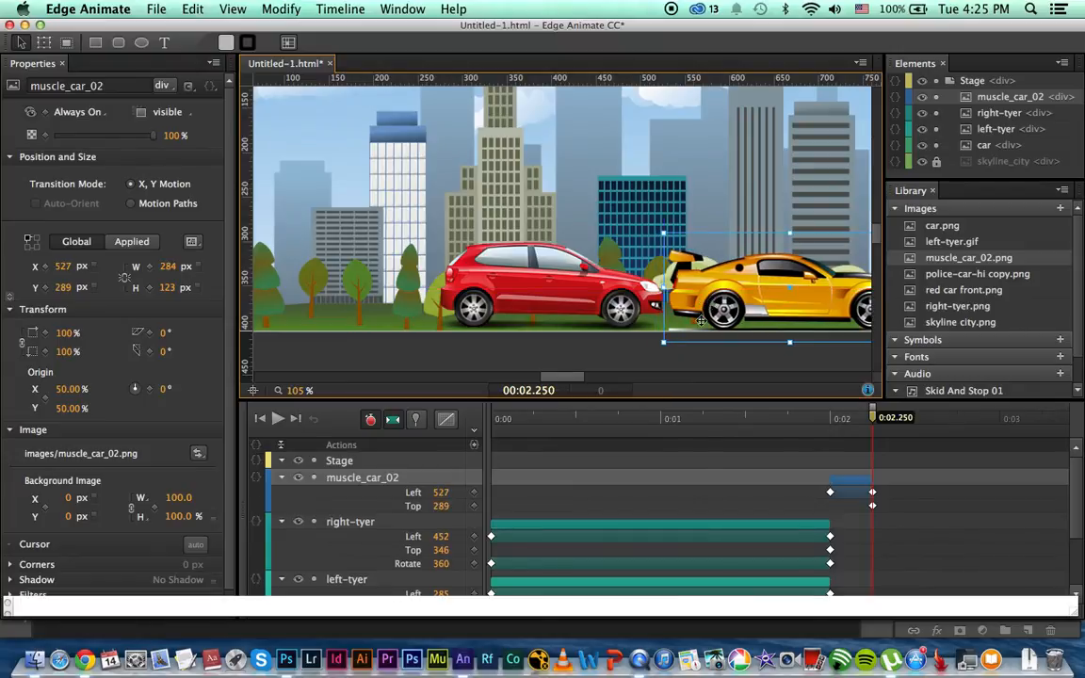
pyautogui.click(685, 368)
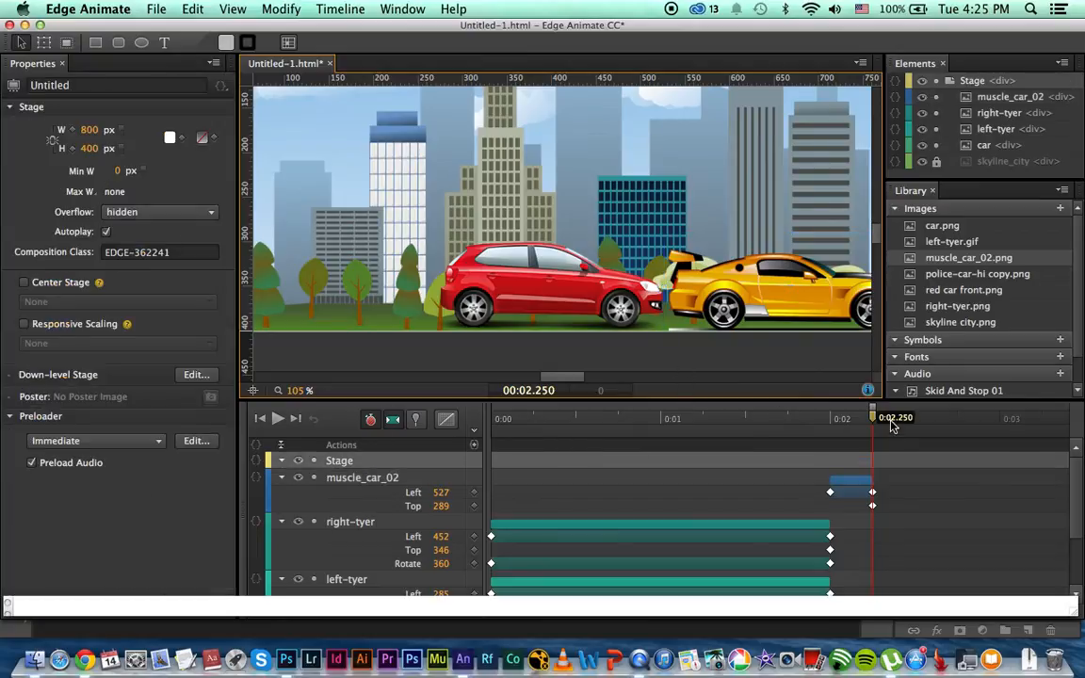
# - Preview the full animation from 0:00, including the yellow car's bump
pyautogui.moveTo(873, 422); pyautogui.dragTo(746, 421)
pyautogui.moveTo(649, 427); pyautogui.dragTo(388, 388)
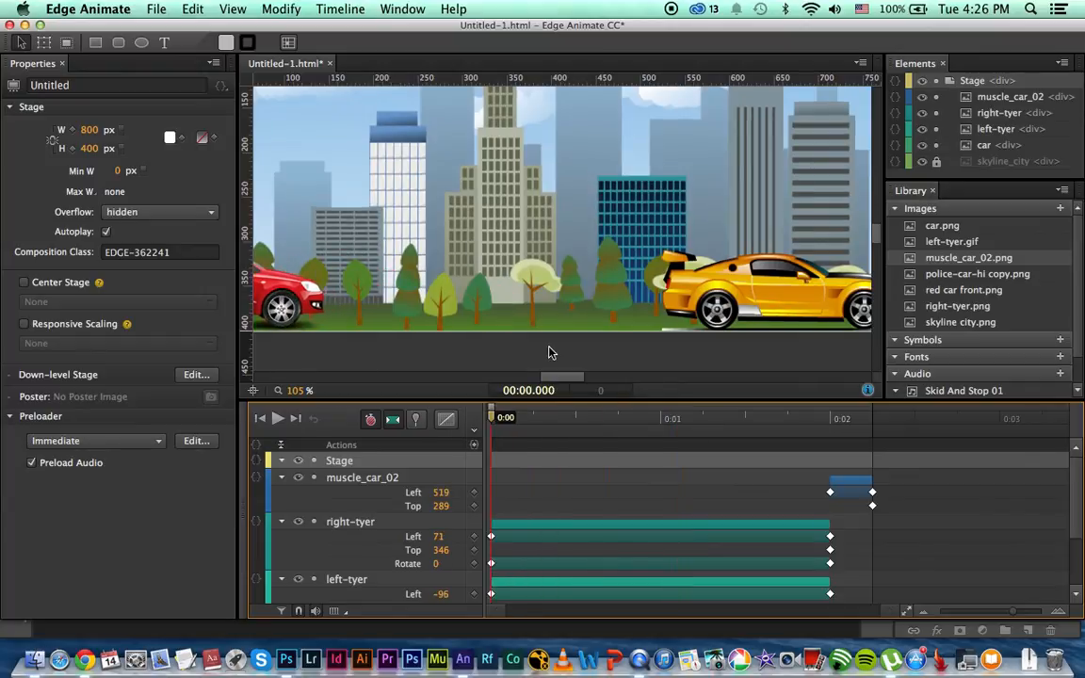
pyautogui.moveTo(303, 393)
pyautogui.mouseDown()
pyautogui.moveTo(281, 391)
pyautogui.moveTo(295, 396)
pyautogui.mouseUp()
pyautogui.click(276, 421)
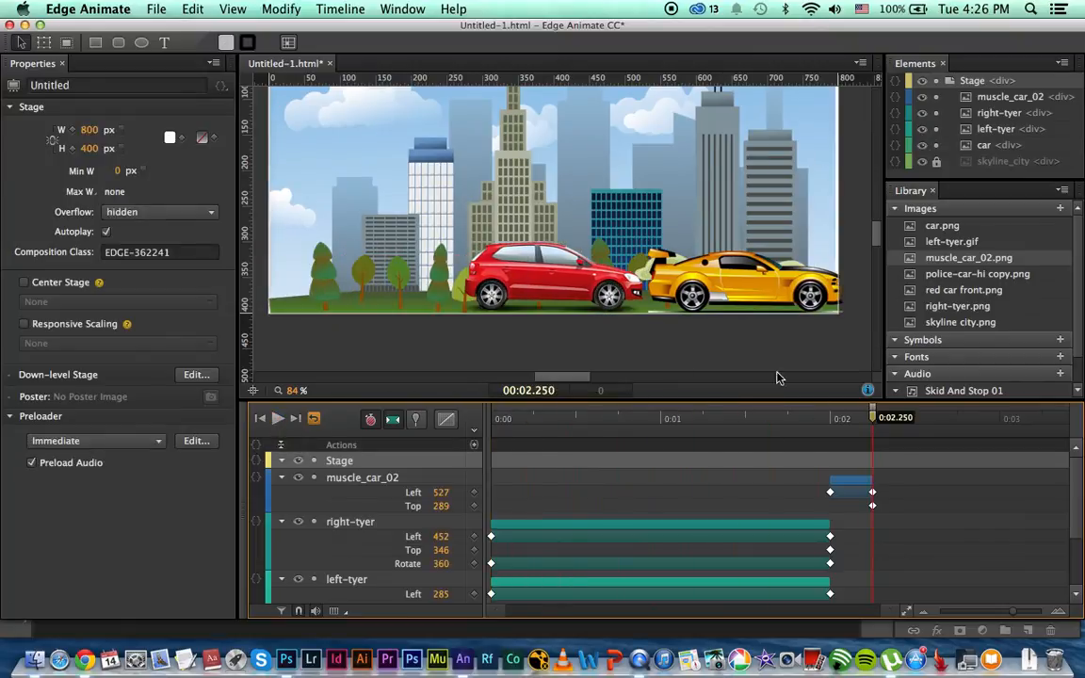
# - Add the Skid And Stop 01.wav audio from the library to the stage
pyautogui.scroll(-2, 968, 288)
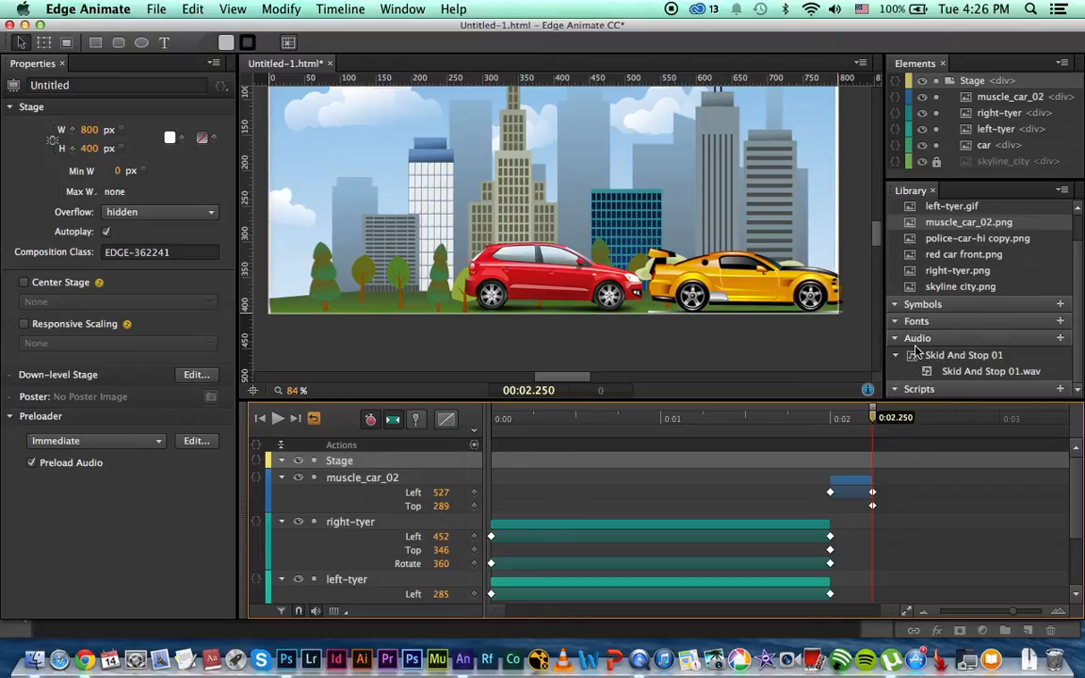
pyautogui.click(977, 381)
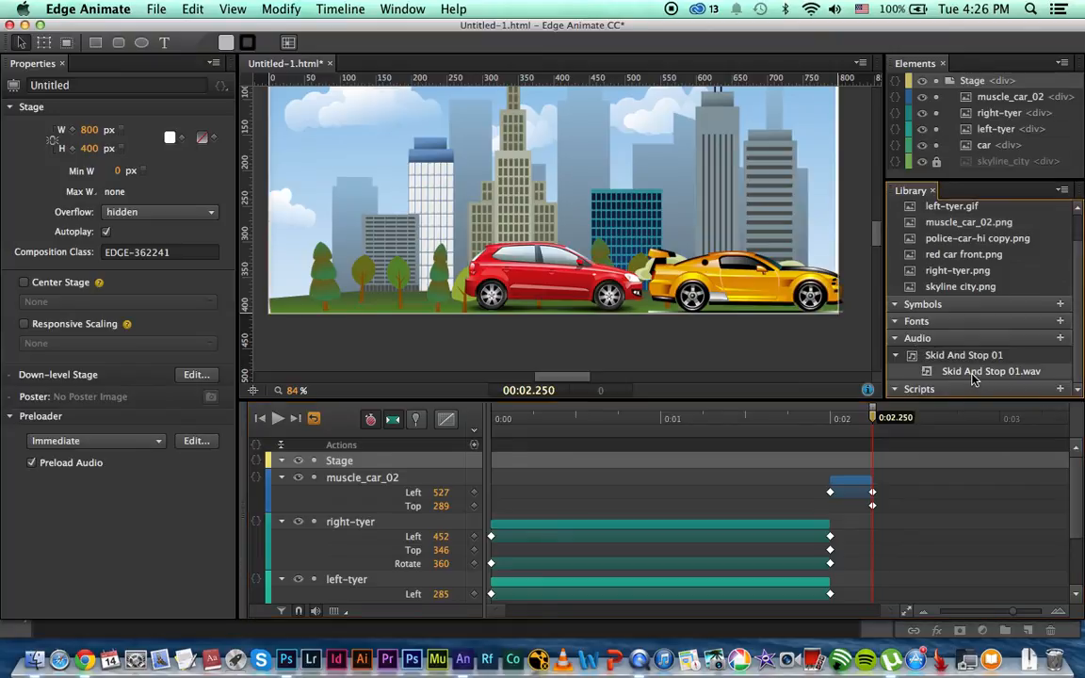
pyautogui.moveTo(953, 374); pyautogui.dragTo(447, 186)
pyautogui.click(439, 181)
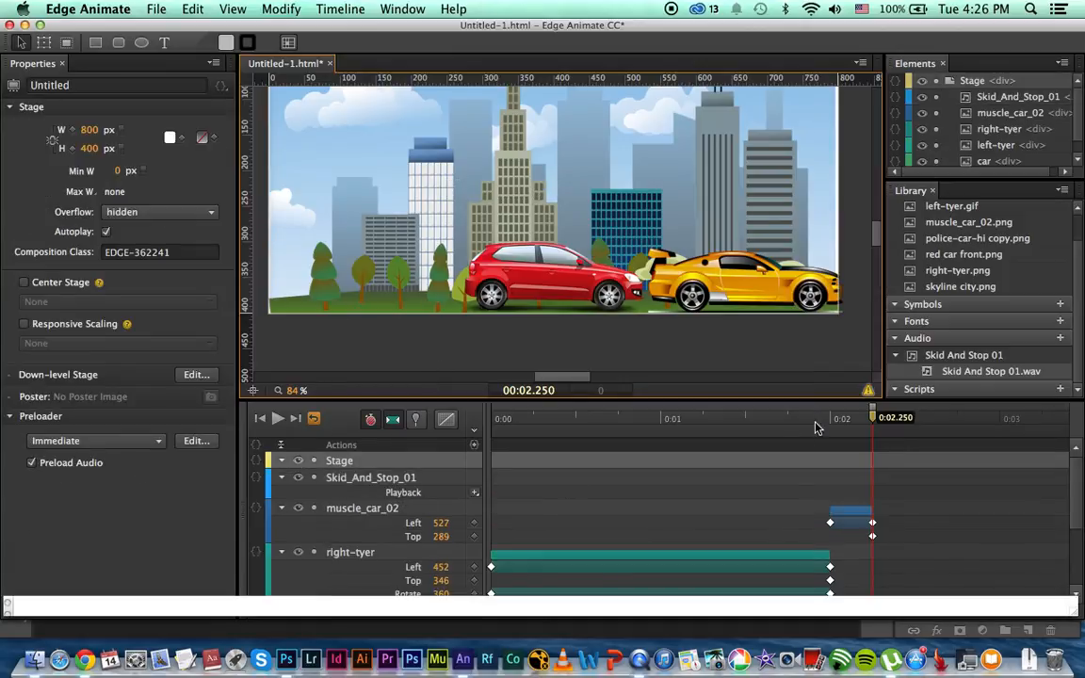
# - Add a Play playback trigger for the Skid_And_Stop_01 audio at 0:00
pyautogui.moveTo(872, 421); pyautogui.dragTo(432, 368)
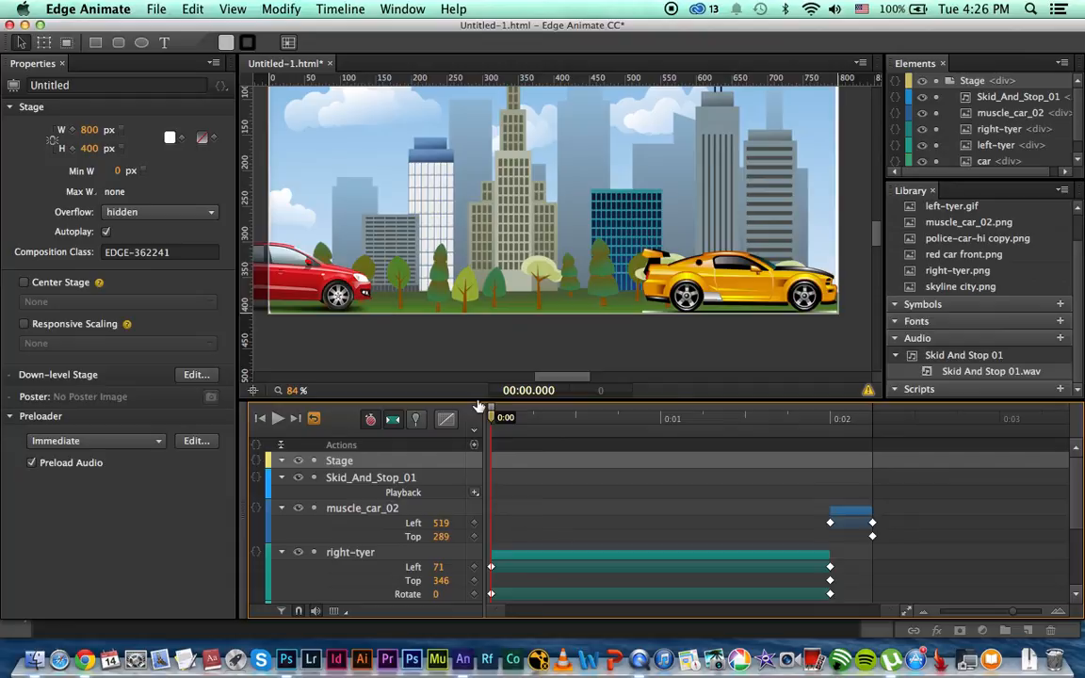
pyautogui.click(474, 495)
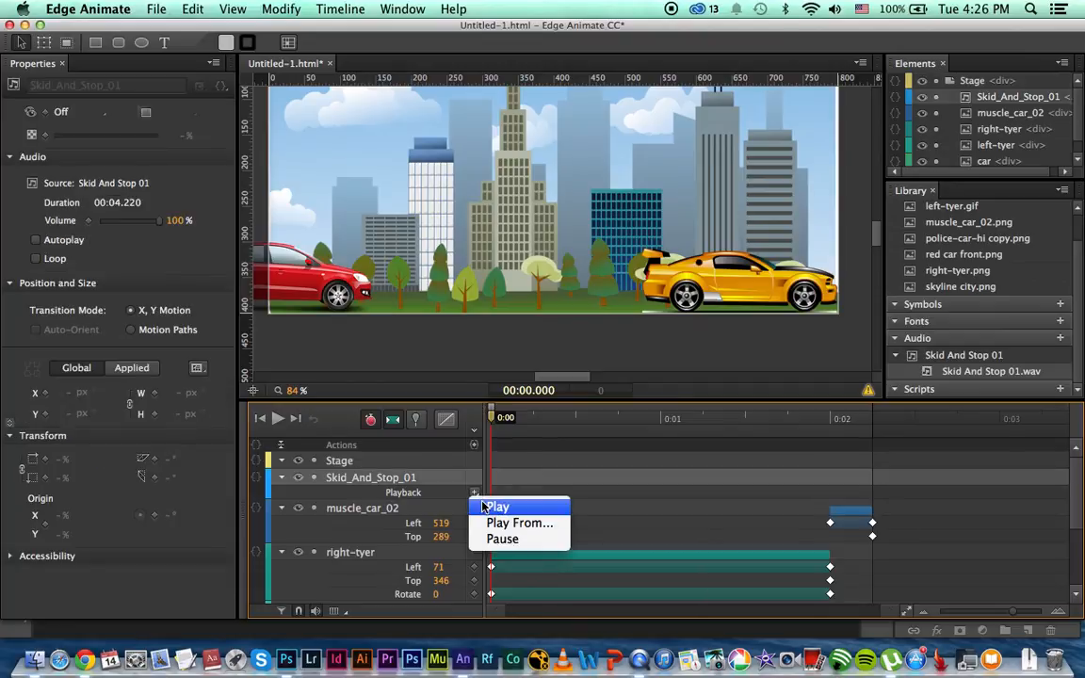
pyautogui.click(489, 507)
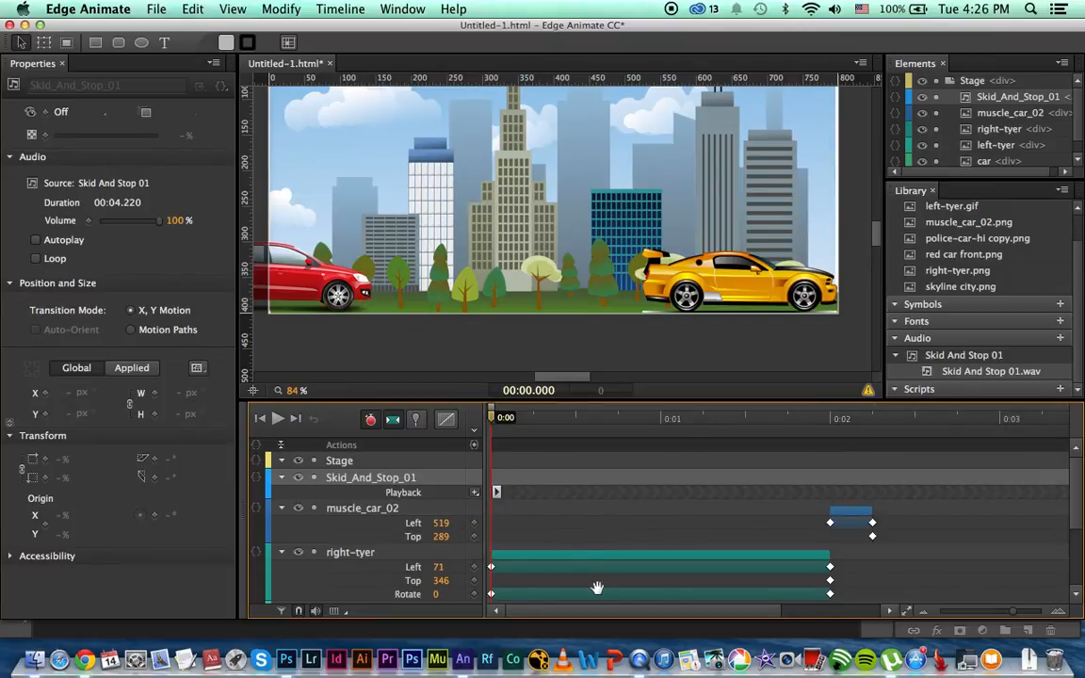
# - Preview the animation with the skid sound and check the element transitions against the audio's length
pyautogui.scroll(-2, 703, 521)
pyautogui.scroll(2, 707, 530)
pyautogui.click(278, 419)
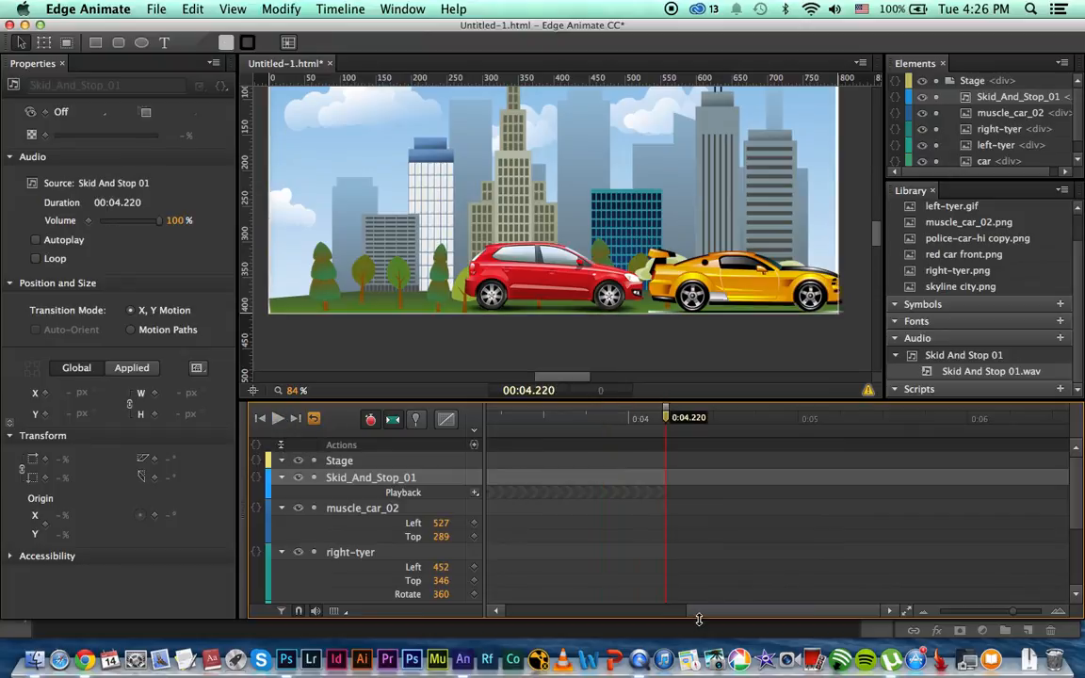
pyautogui.moveTo(703, 618); pyautogui.dragTo(557, 596)
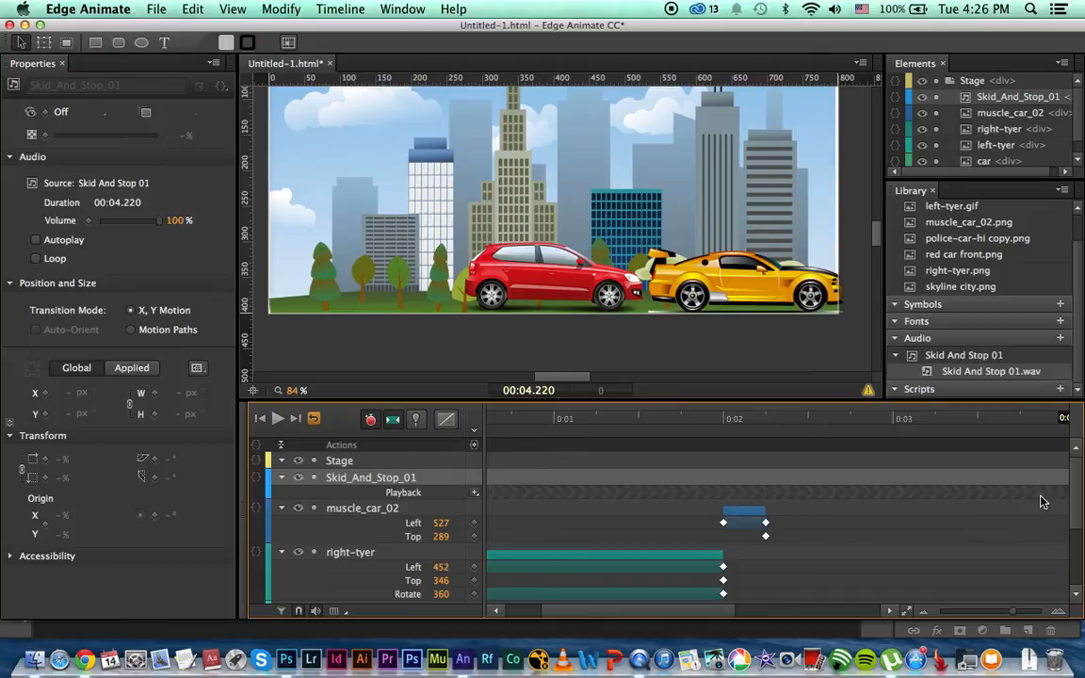
pyautogui.moveTo(1073, 490); pyautogui.dragTo(1078, 537)
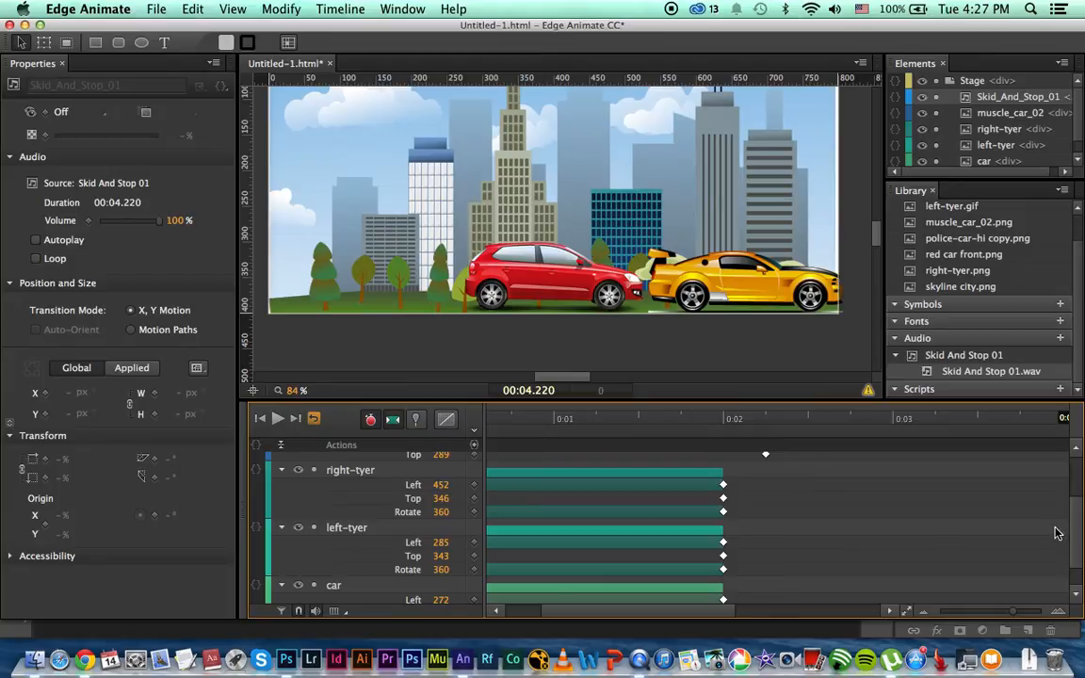
pyautogui.scroll(5, 968, 476)
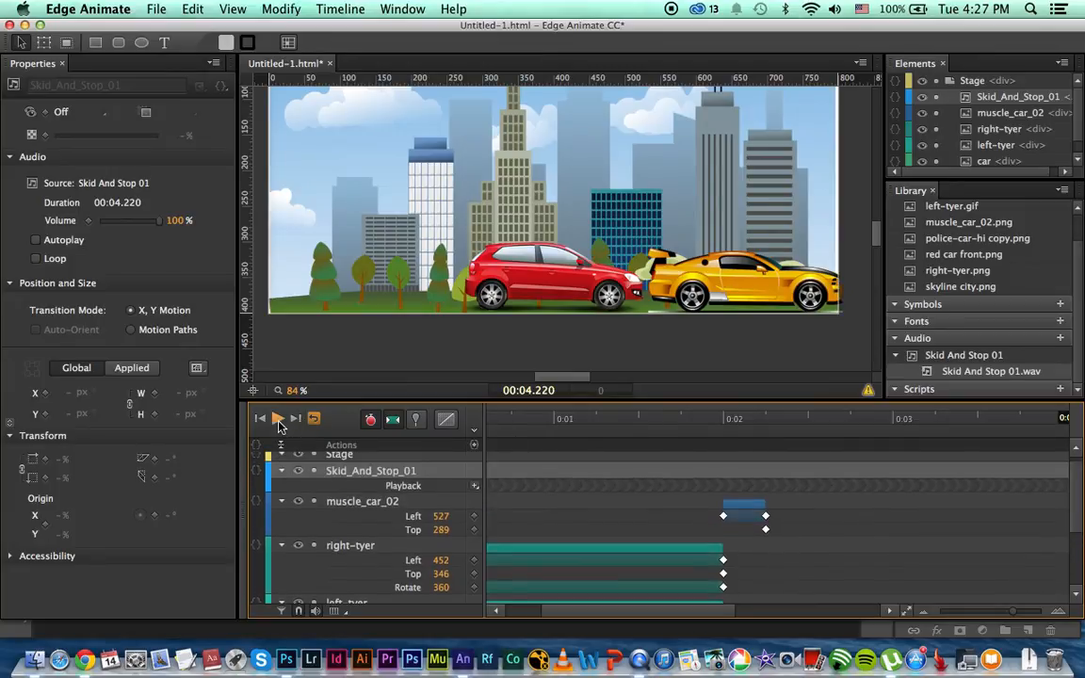
pyautogui.click(278, 420)
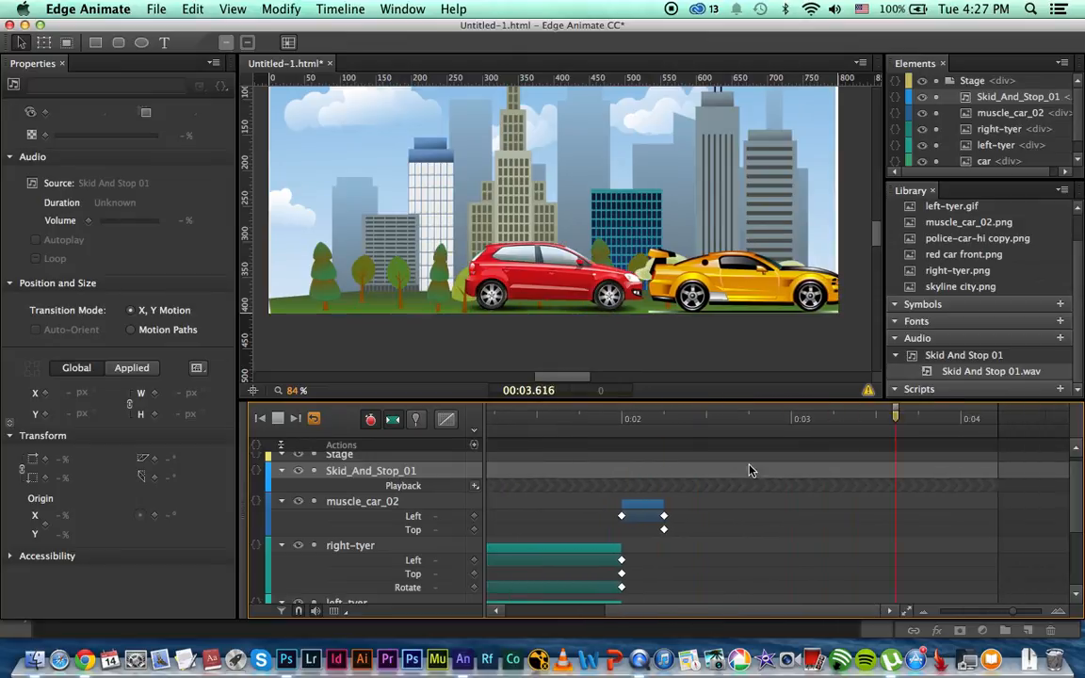
# - Extend the right-tyer transitions so that they end at 0:02.795
pyautogui.moveTo(773, 421); pyautogui.dragTo(757, 422)
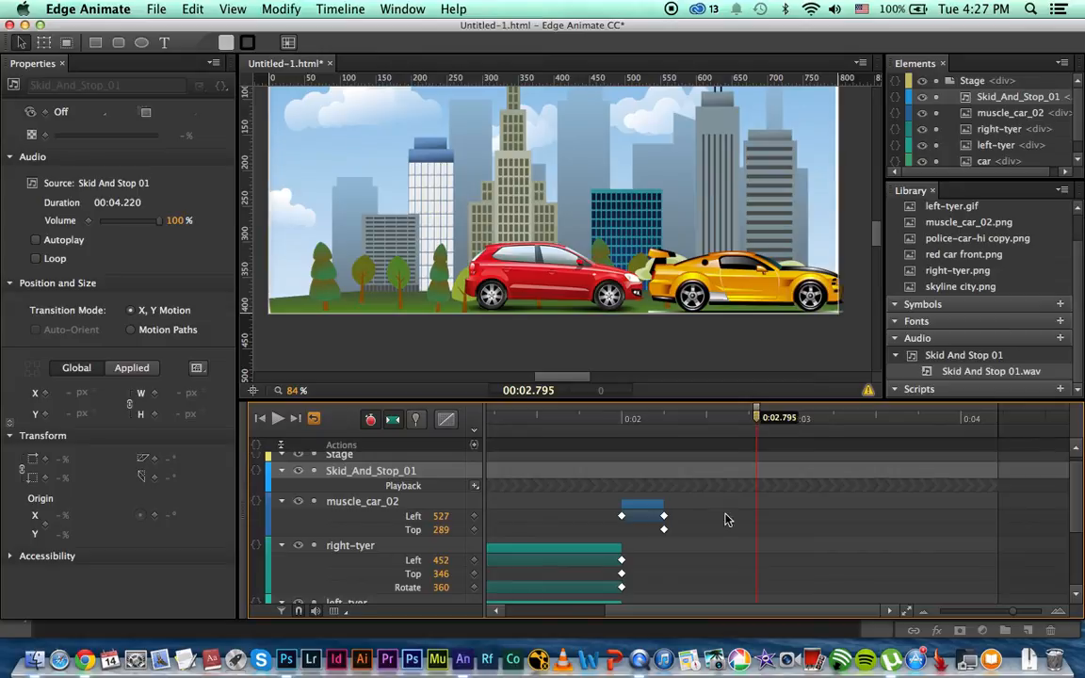
pyautogui.moveTo(717, 612); pyautogui.dragTo(710, 614)
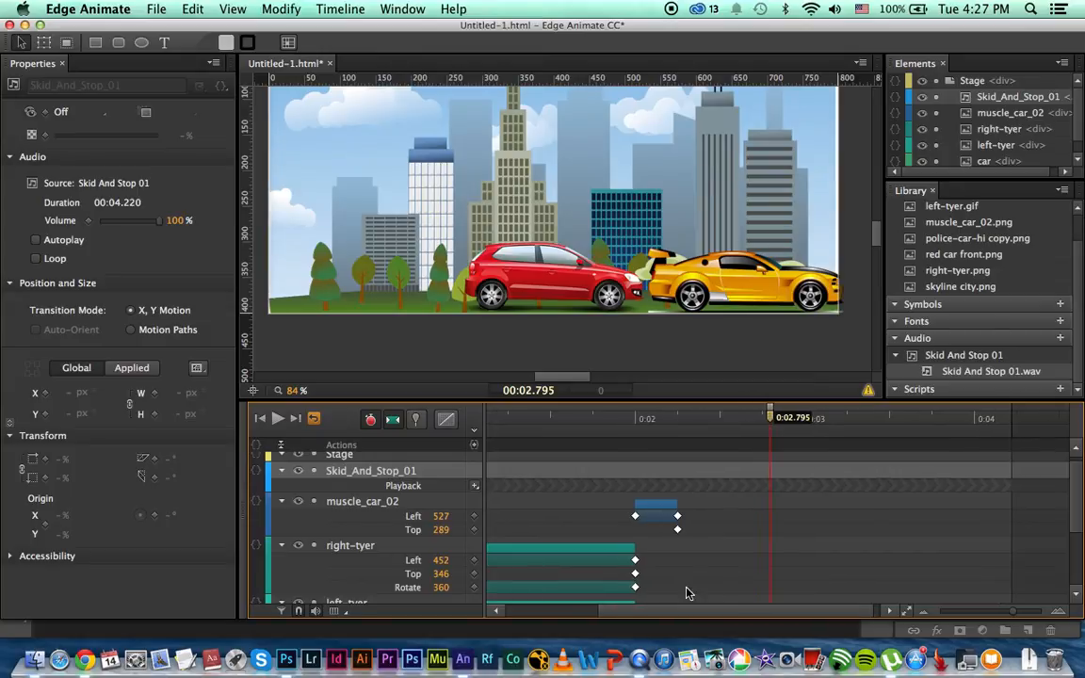
pyautogui.click(636, 559)
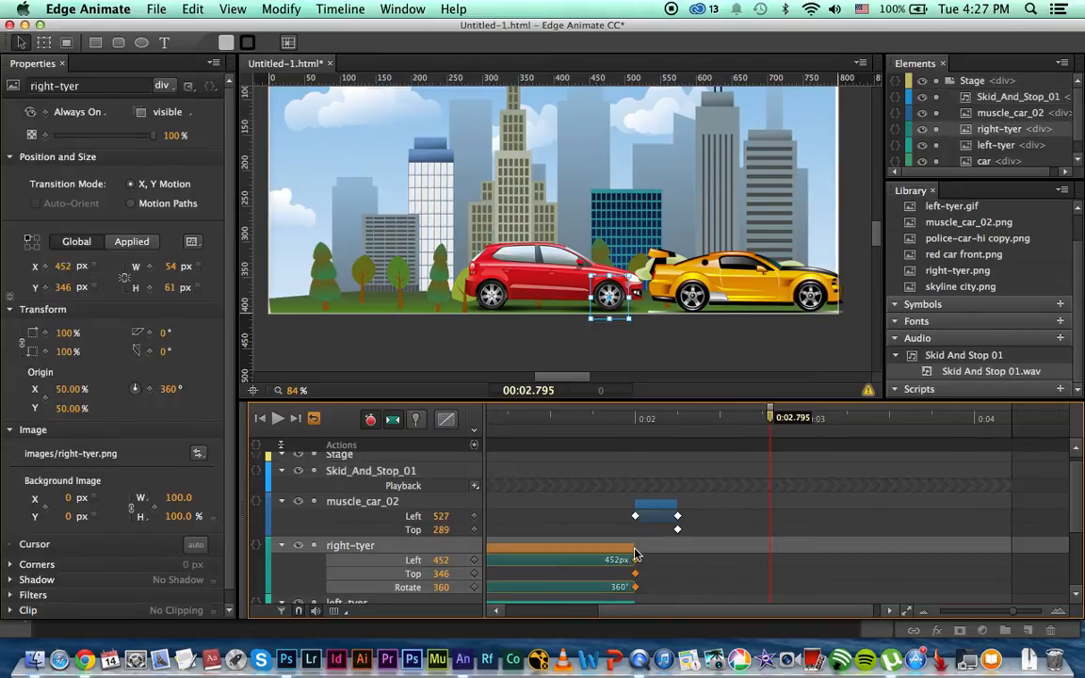
pyautogui.moveTo(632, 549); pyautogui.dragTo(772, 547)
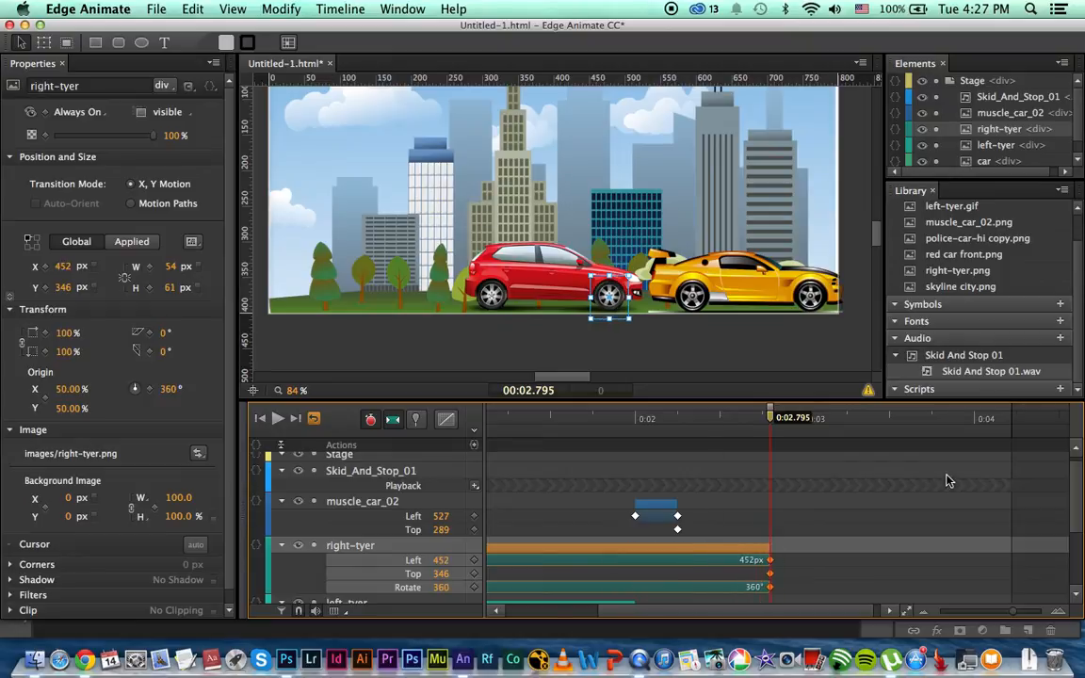
# - Extend the left-tyer and red car transitions to end at 0:02.795 as well
pyautogui.moveTo(1076, 470); pyautogui.dragTo(1081, 545)
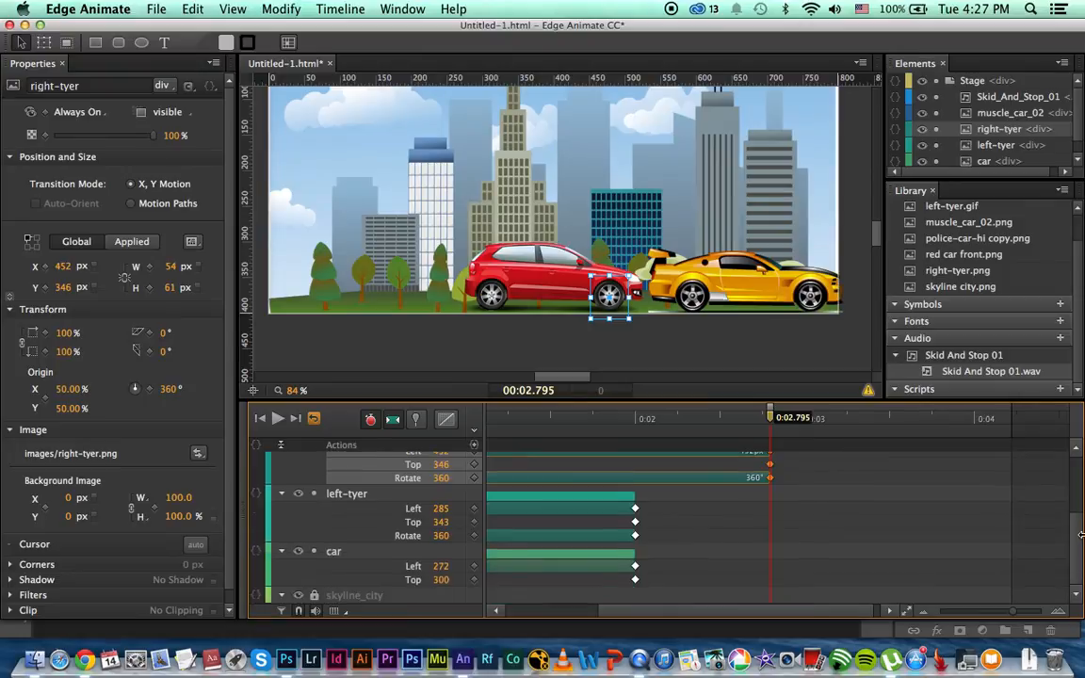
pyautogui.click(625, 495)
pyautogui.moveTo(633, 500); pyautogui.dragTo(771, 497)
pyautogui.click(624, 554)
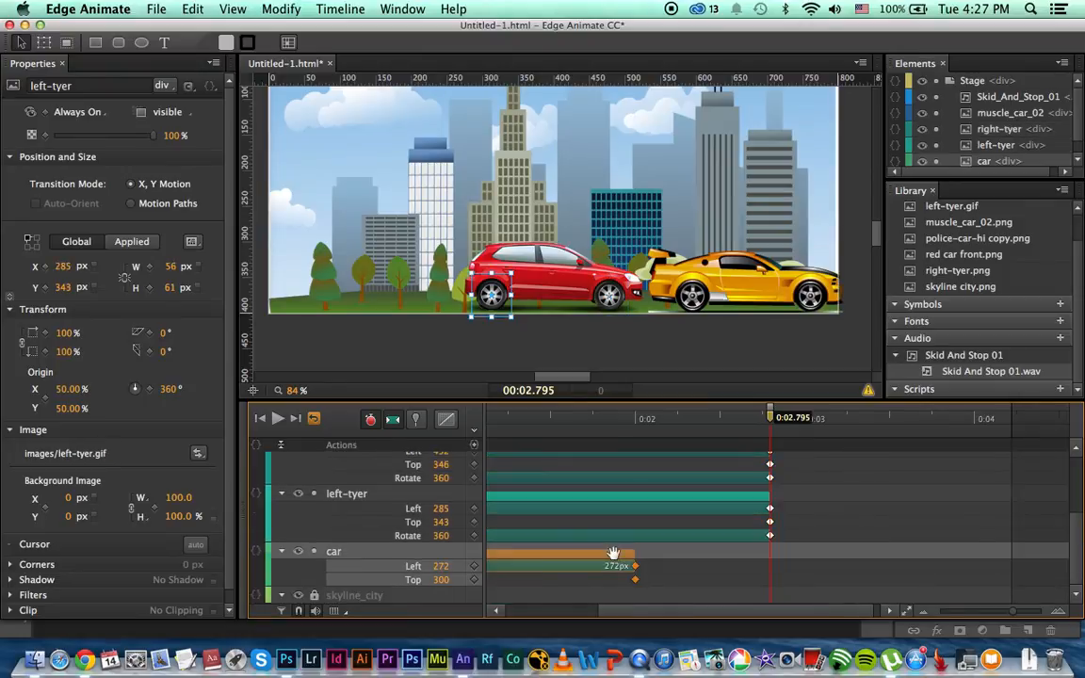
pyautogui.moveTo(634, 556); pyautogui.dragTo(767, 554)
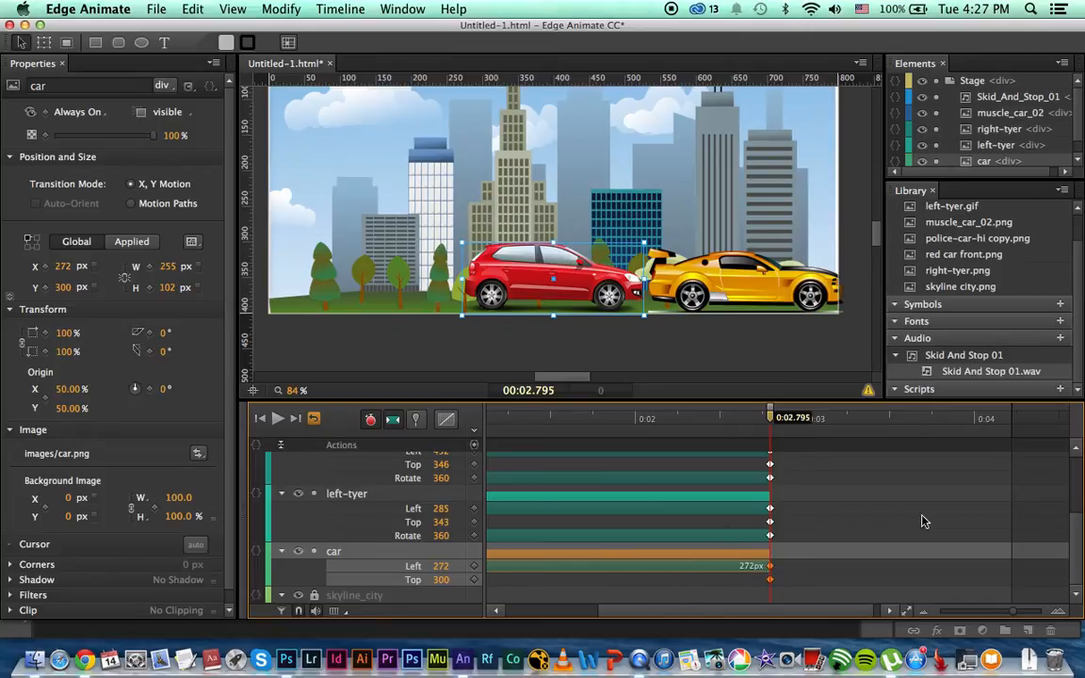
# - Play the animation to check the lengthened red car drive against the skid sound
pyautogui.scroll(3, 971, 480)
pyautogui.scroll(1, 1080, 471)
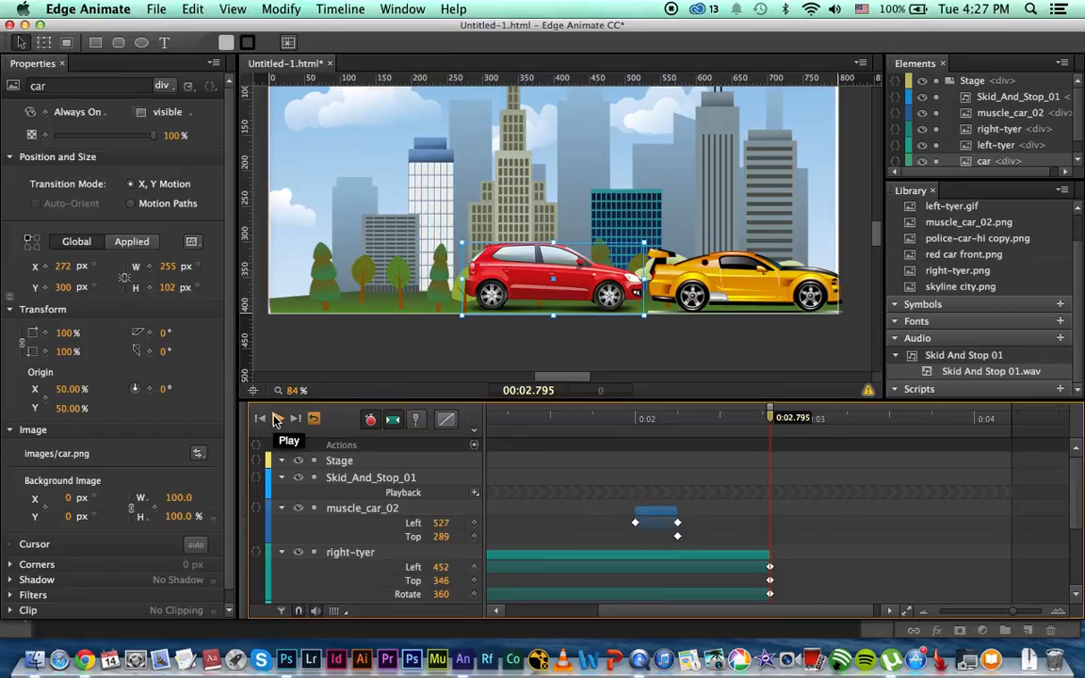
pyautogui.click(277, 420)
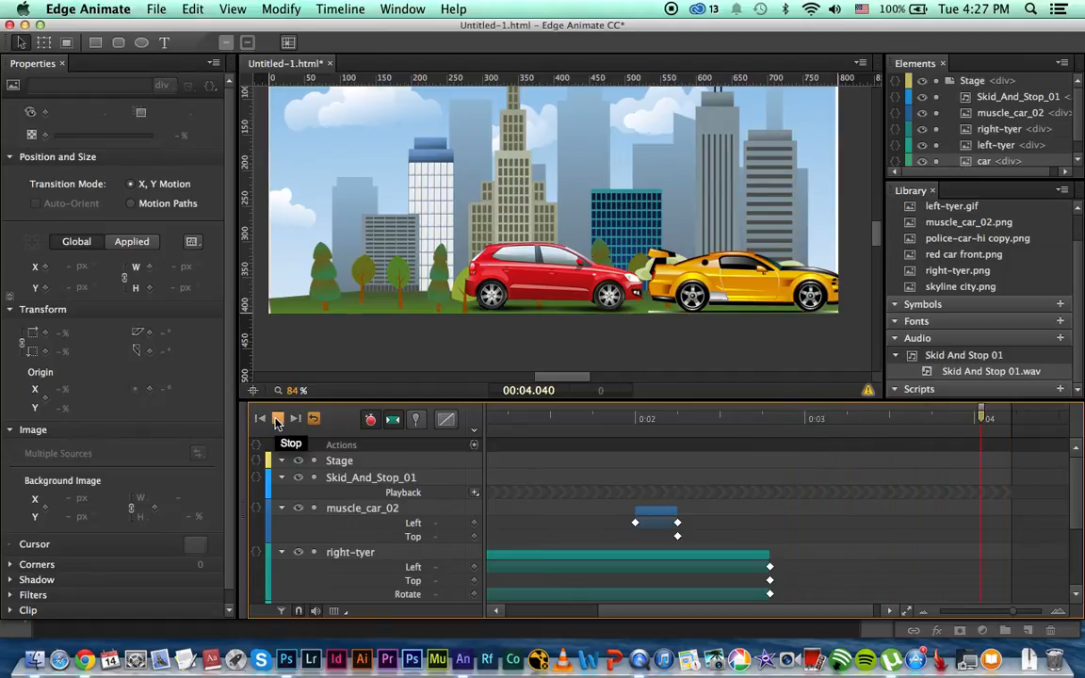
pyautogui.click(277, 420)
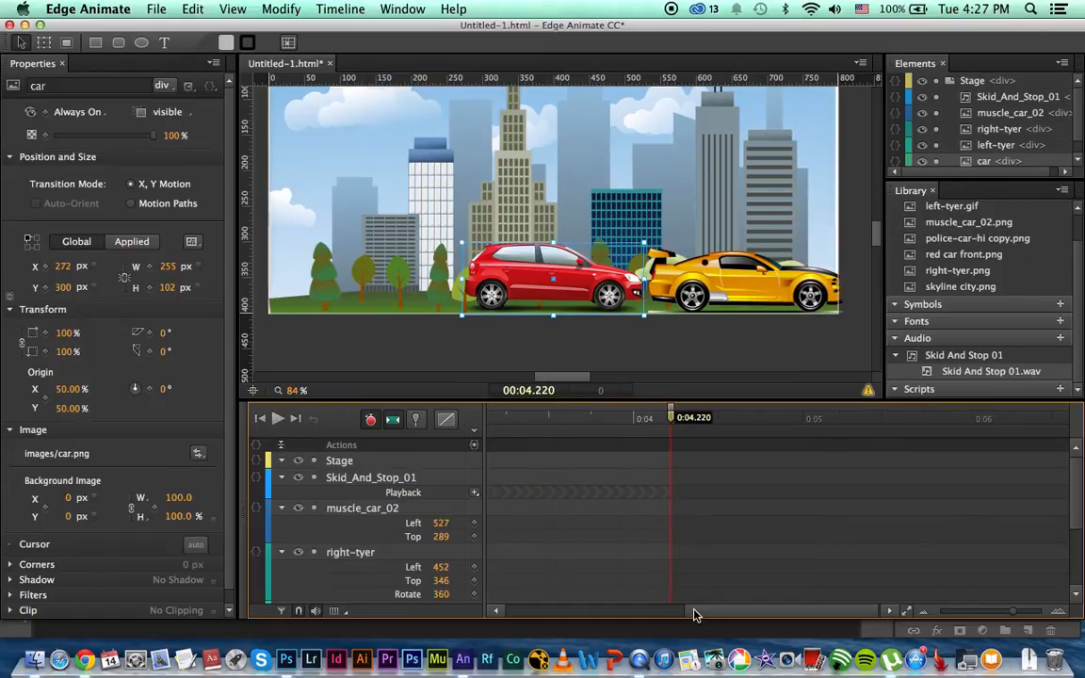
# - Shift the muscle_car_02 bump transition and its keyframes so that it starts at 0:02.795, when the red car stops
pyautogui.hscroll(-5, 609, 606)
pyautogui.click(688, 522)
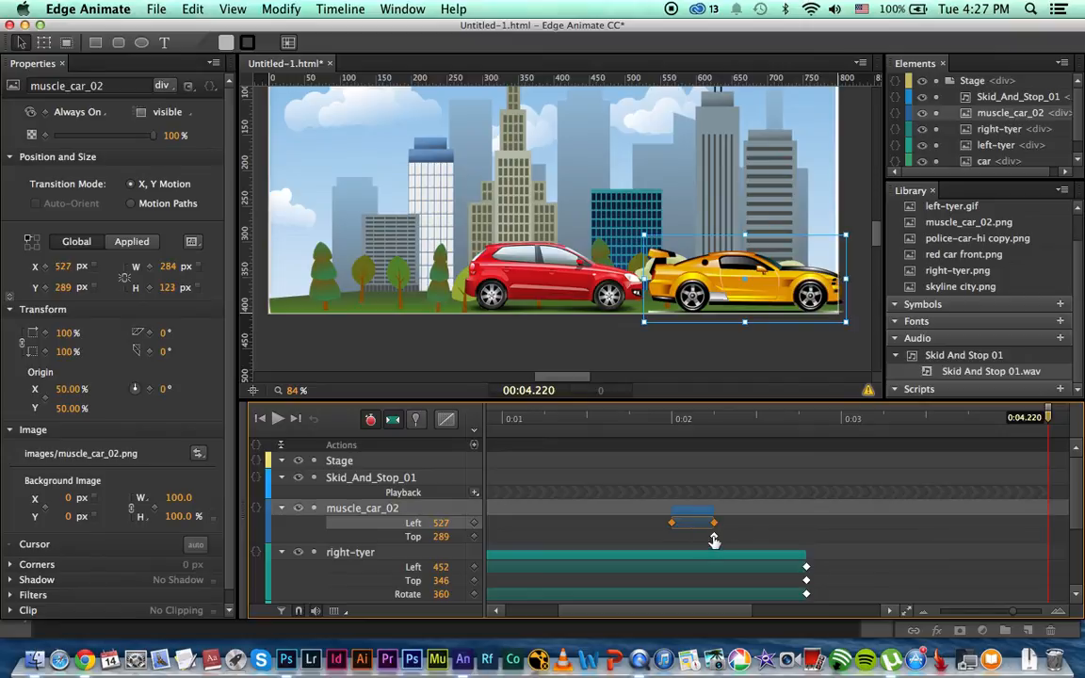
pyautogui.click(603, 509)
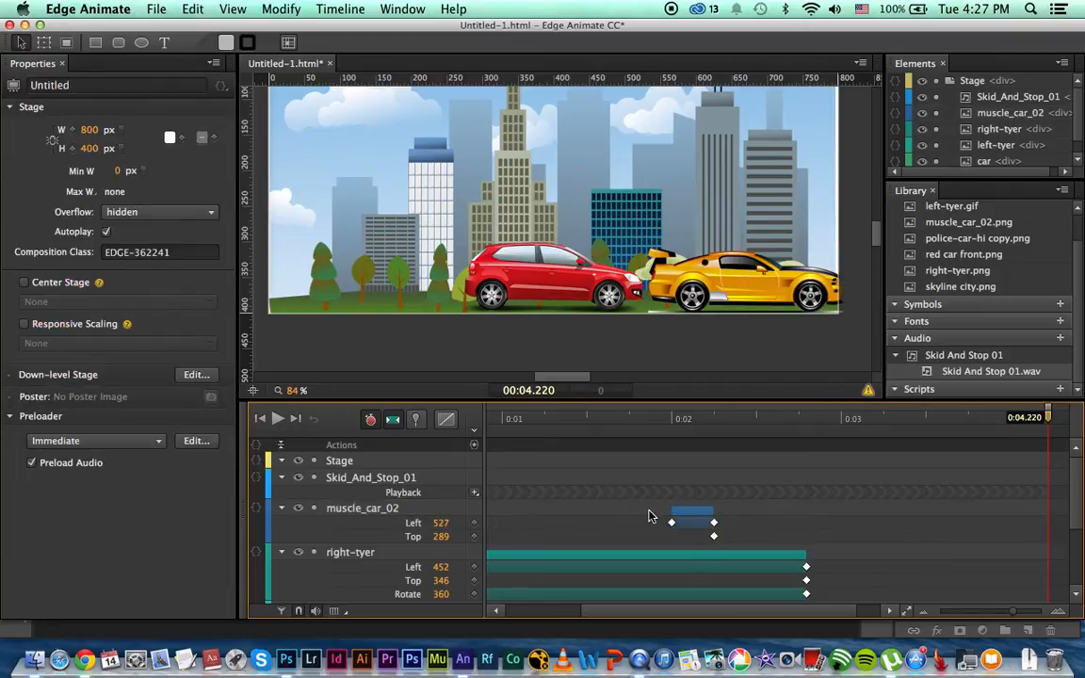
pyautogui.click(394, 506)
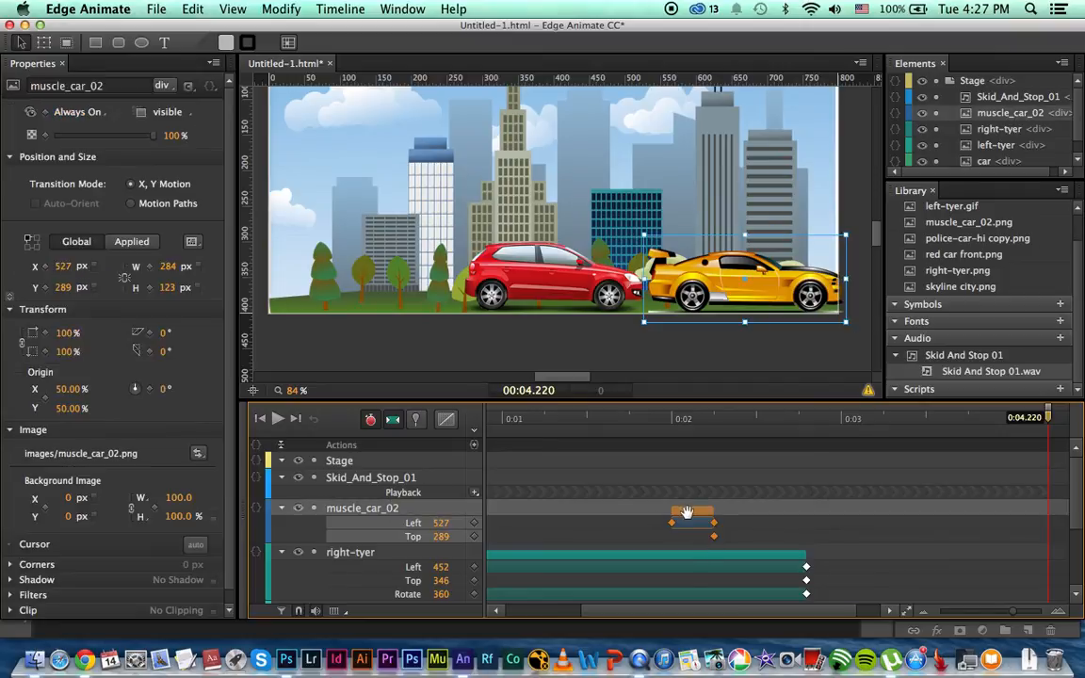
pyautogui.moveTo(1048, 418); pyautogui.dragTo(658, 418)
pyautogui.moveTo(653, 418); pyautogui.dragTo(804, 429)
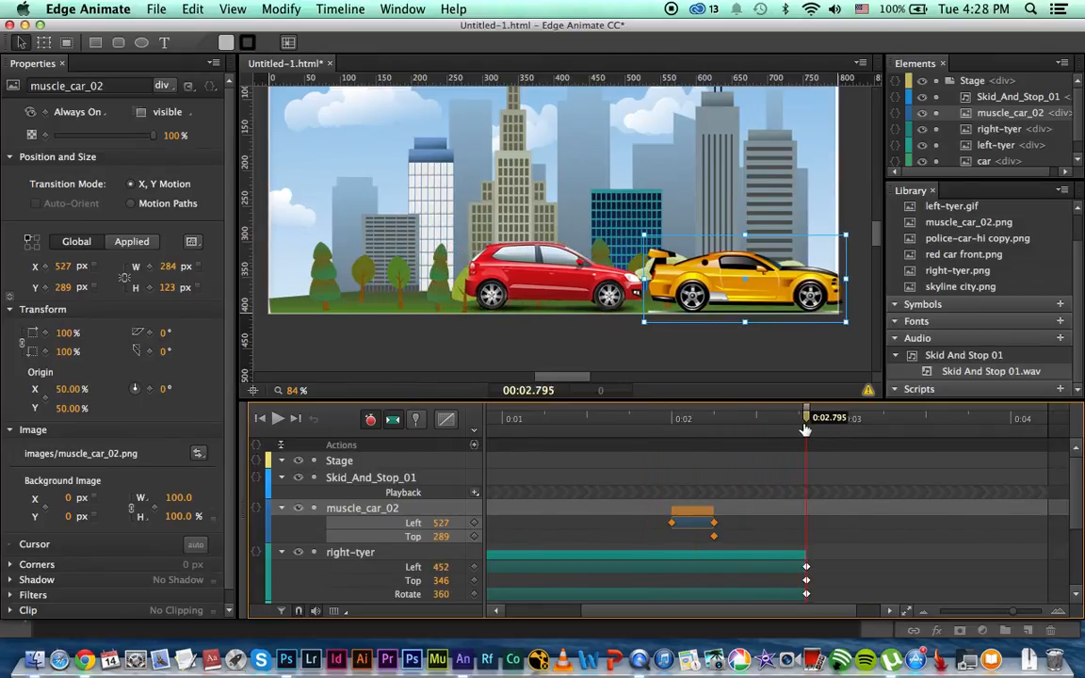
pyautogui.moveTo(695, 514); pyautogui.dragTo(831, 511)
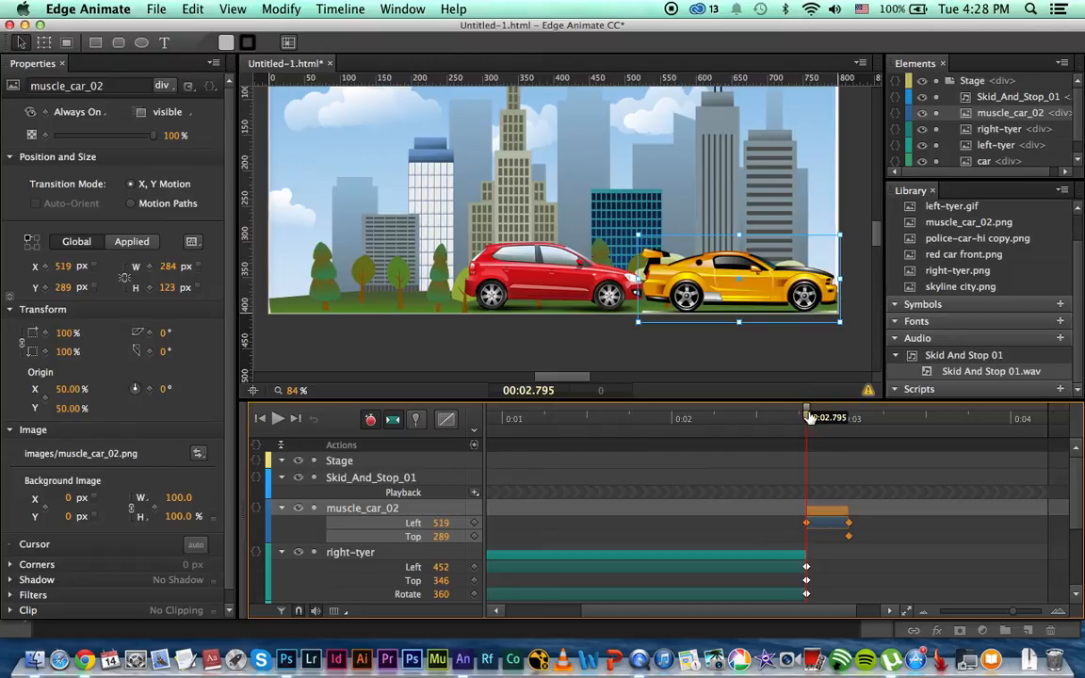
# - Scrub back through the drive and replay the animation to check the retimed yellow car bump with the sound
pyautogui.moveTo(806, 417); pyautogui.dragTo(699, 432)
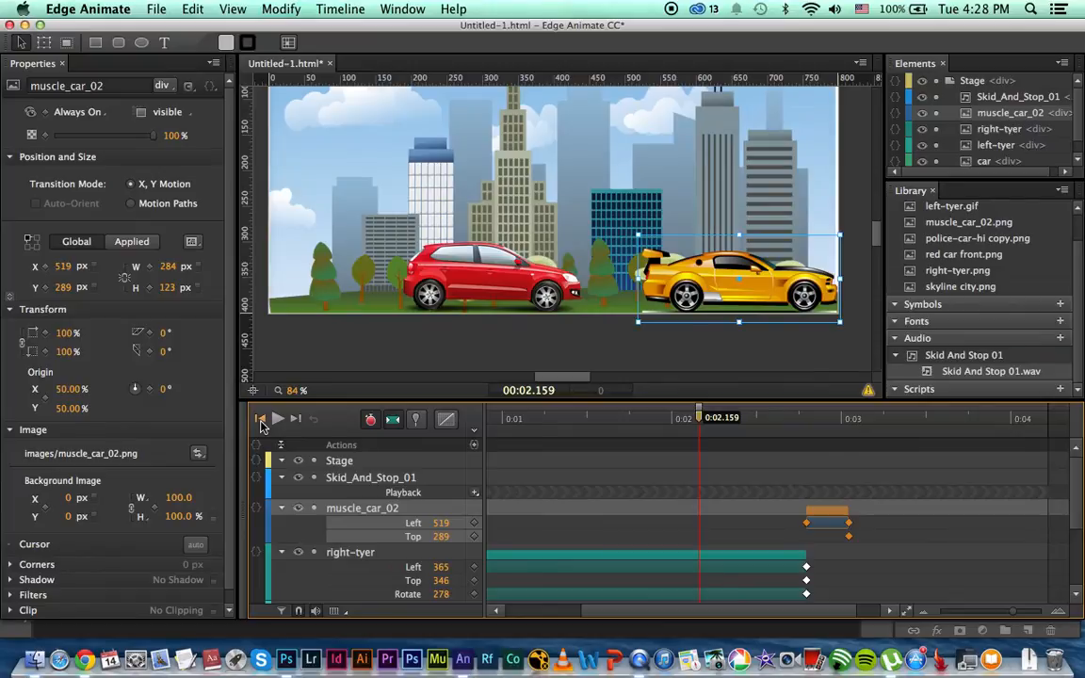
pyautogui.click(279, 421)
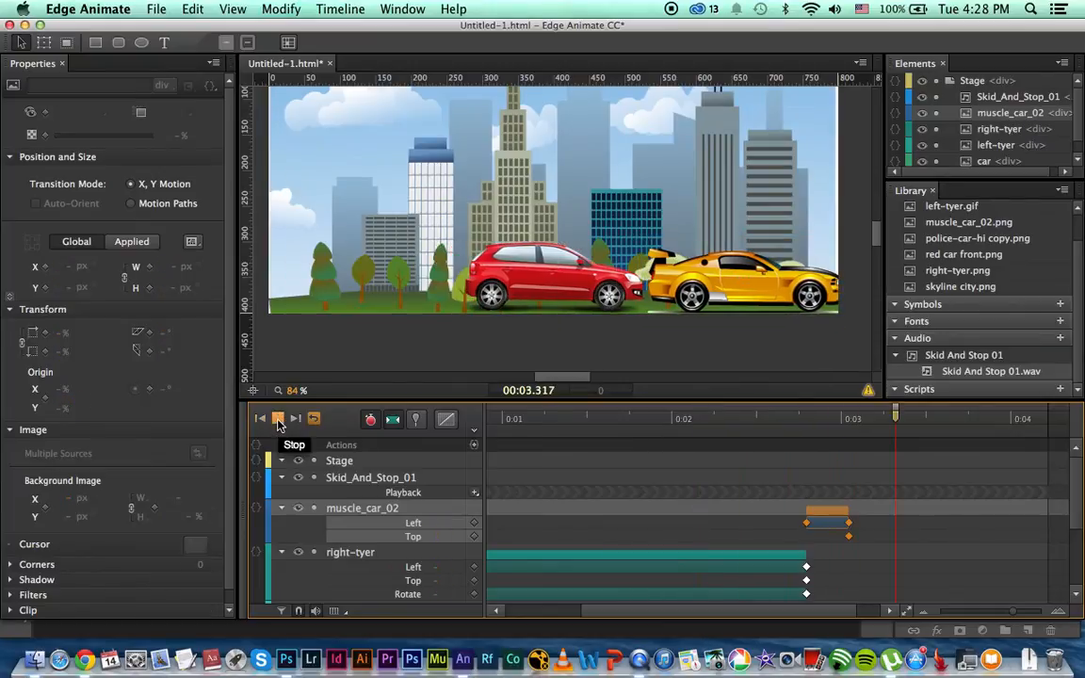
pyautogui.click(279, 422)
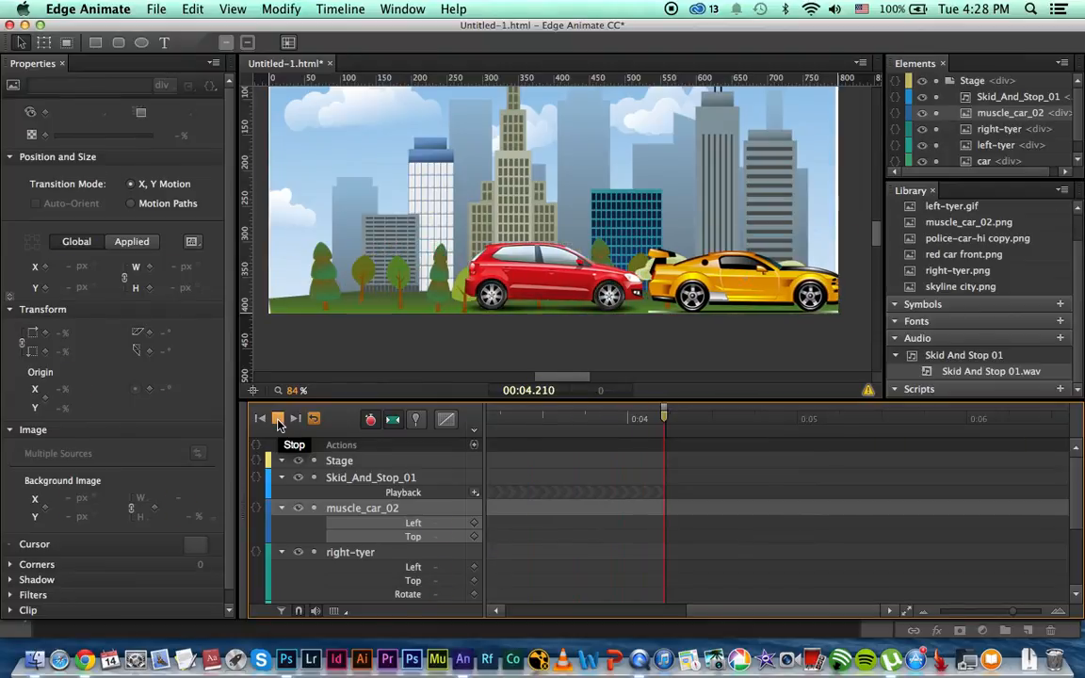
pyautogui.click(278, 422)
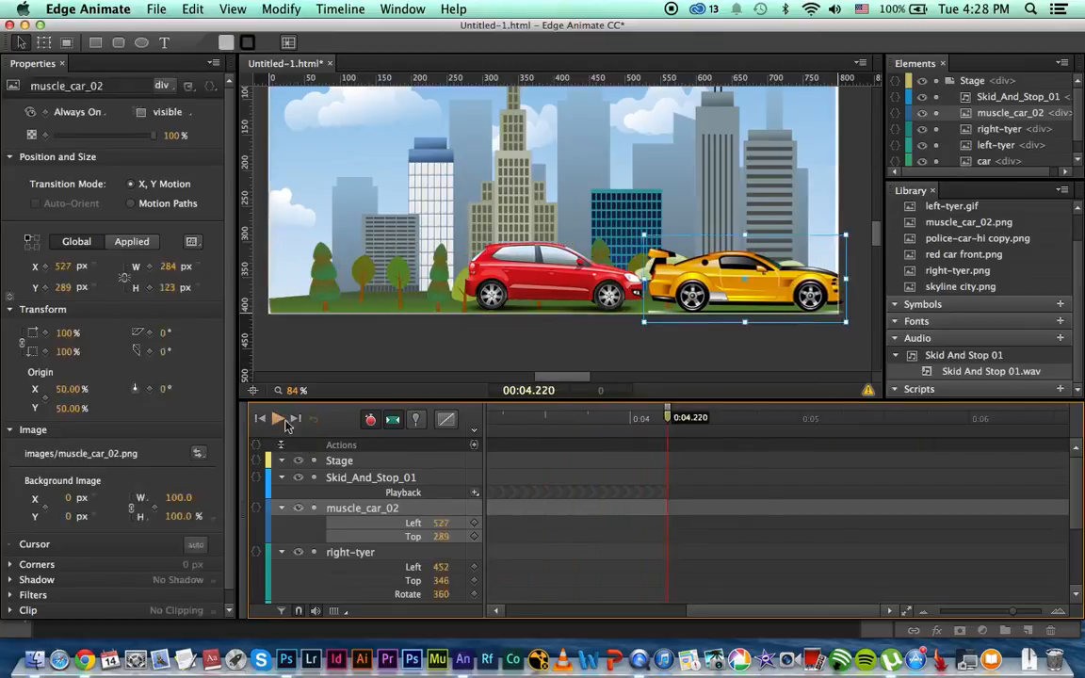
# - Add a Pause playback trigger to the Skid_And_Stop_01 audio at 0:03.648
pyautogui.hscroll(-5, 707, 613)
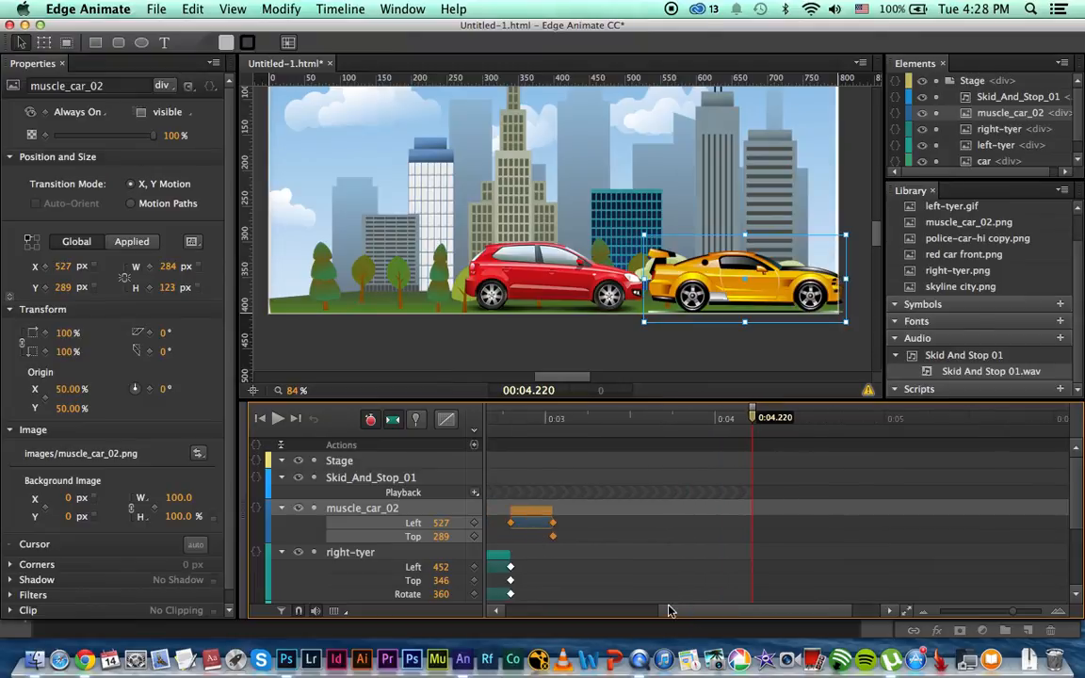
pyautogui.moveTo(800, 429); pyautogui.dragTo(707, 424)
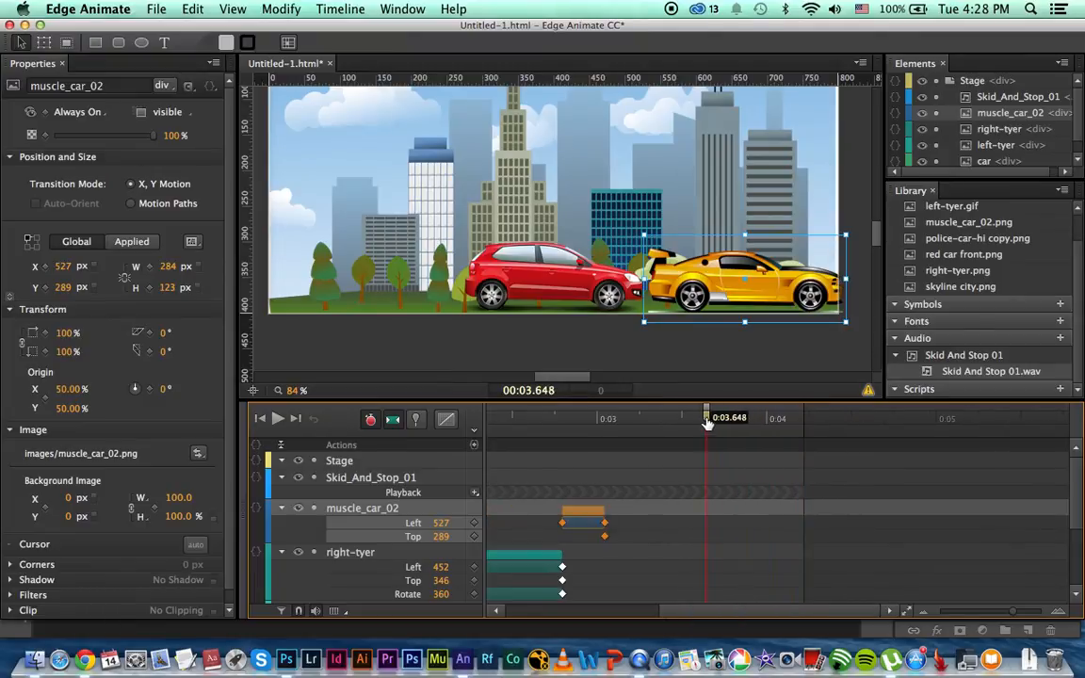
pyautogui.click(707, 500)
pyautogui.click(446, 497)
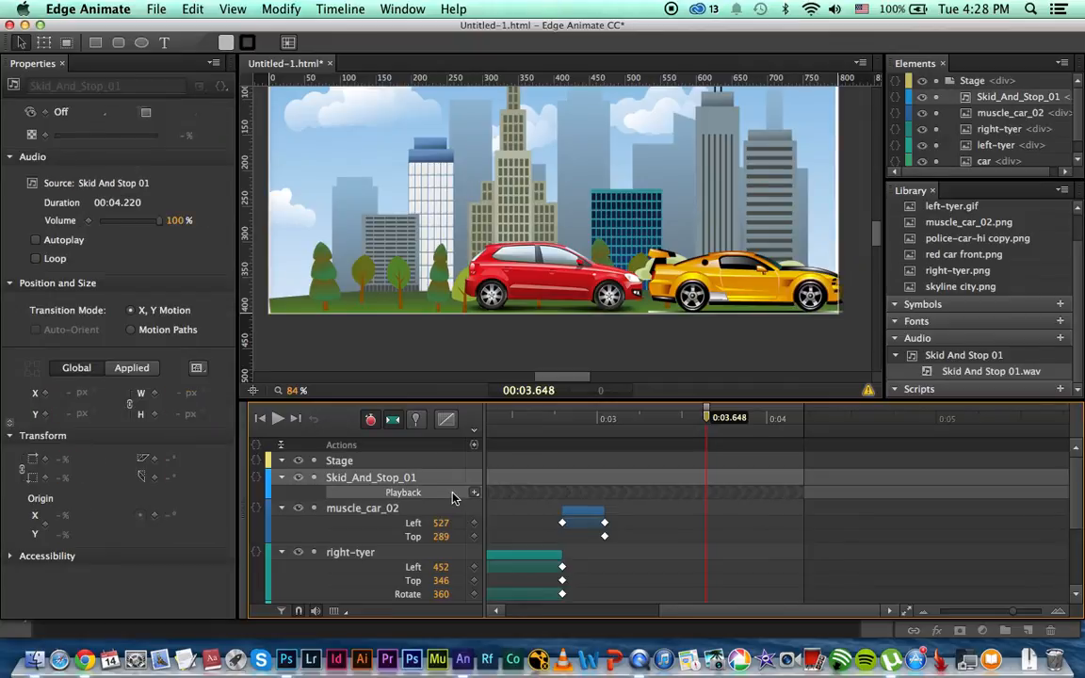
pyautogui.click(476, 497)
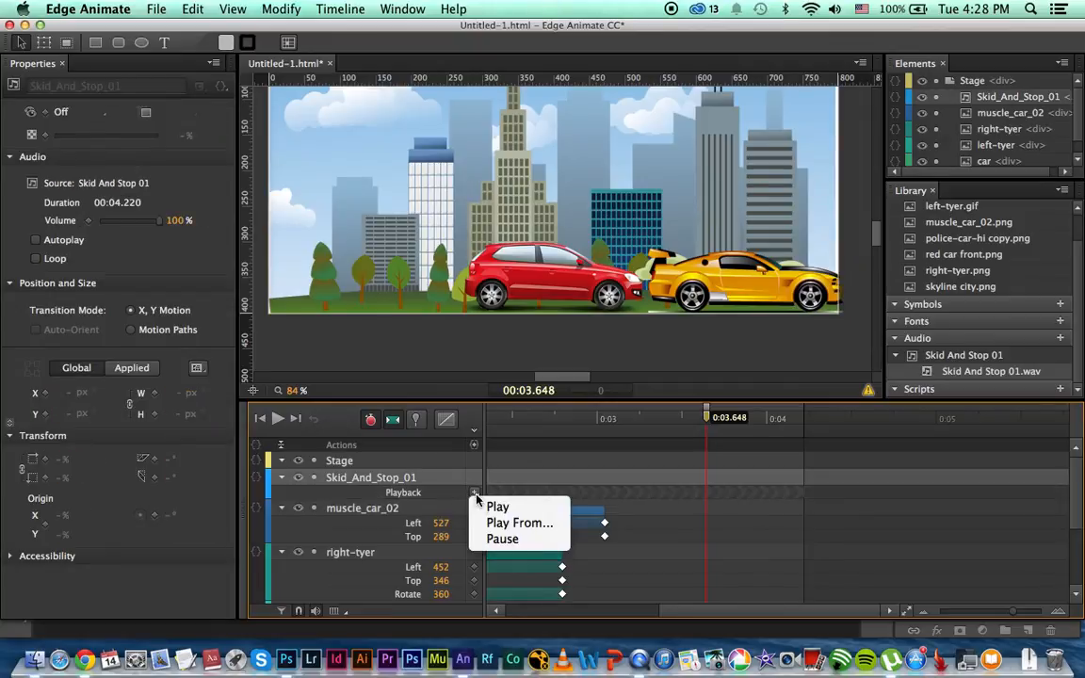
pyautogui.click(502, 539)
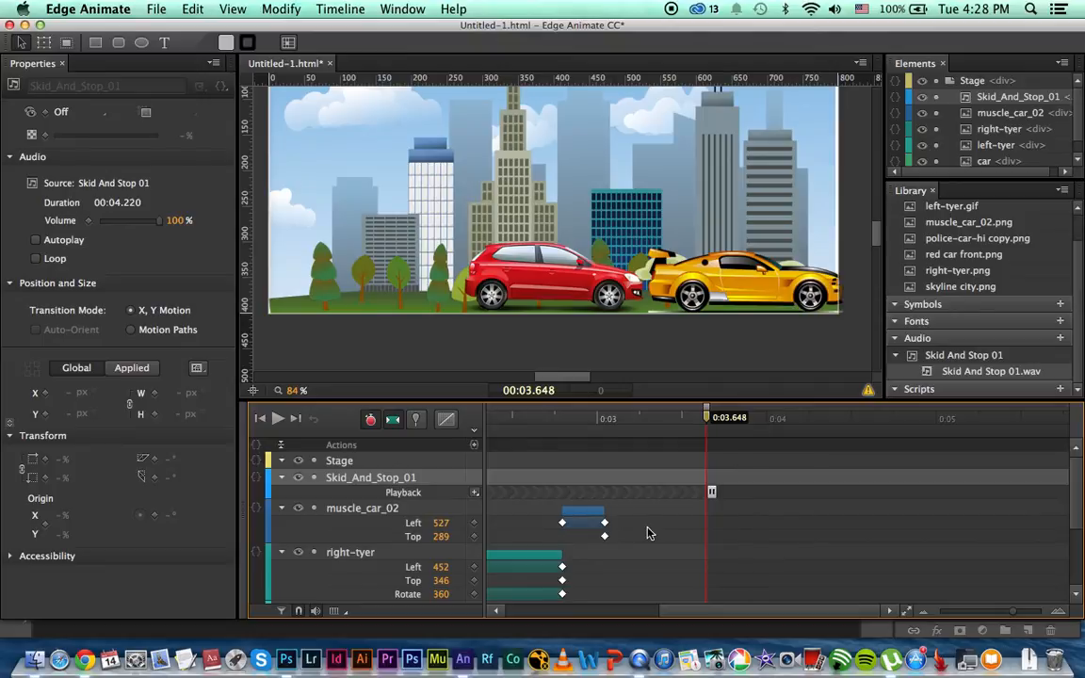
# - Replay the animation from the start to check the drive, the bump and the skid sound's pause
pyautogui.moveTo(695, 612); pyautogui.dragTo(517, 601)
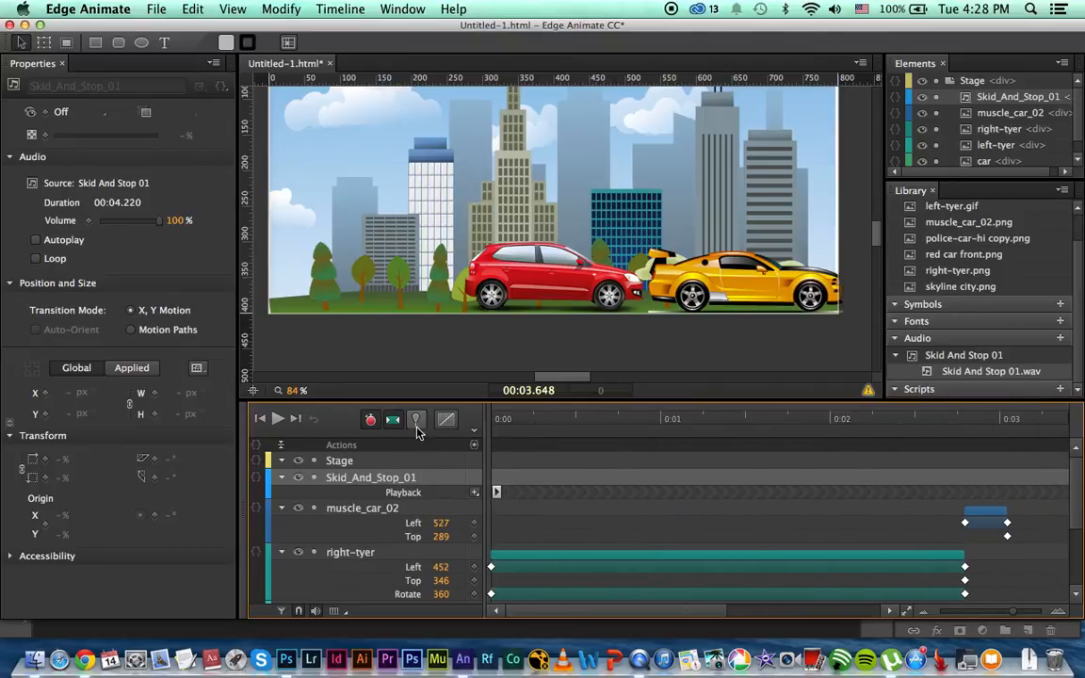
pyautogui.click(278, 420)
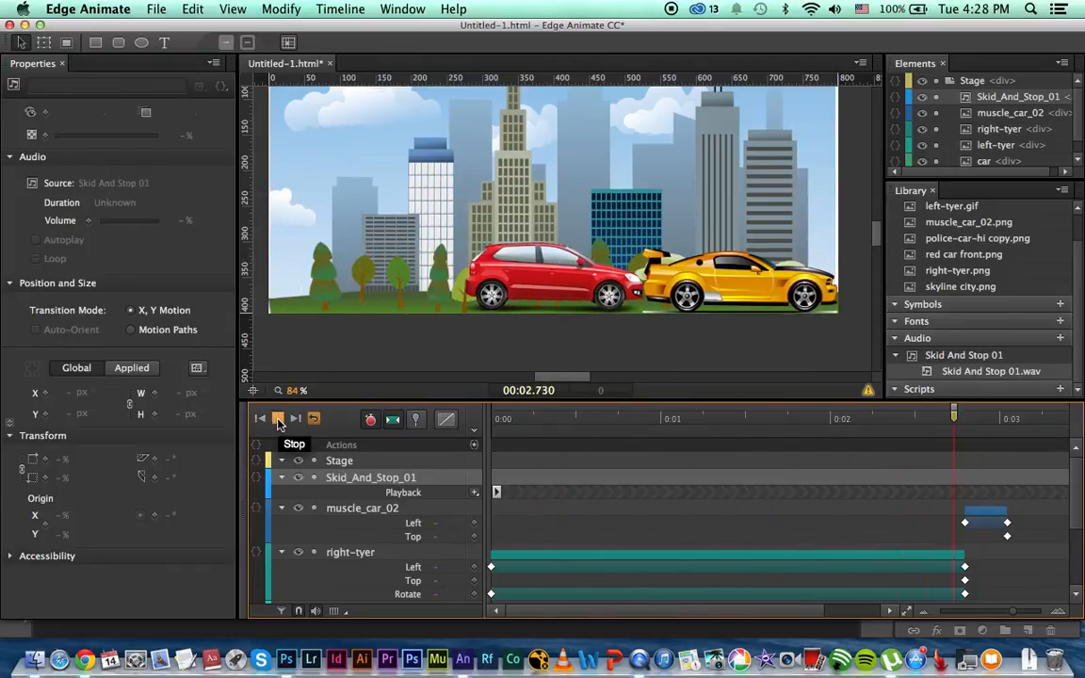
pyautogui.click(278, 420)
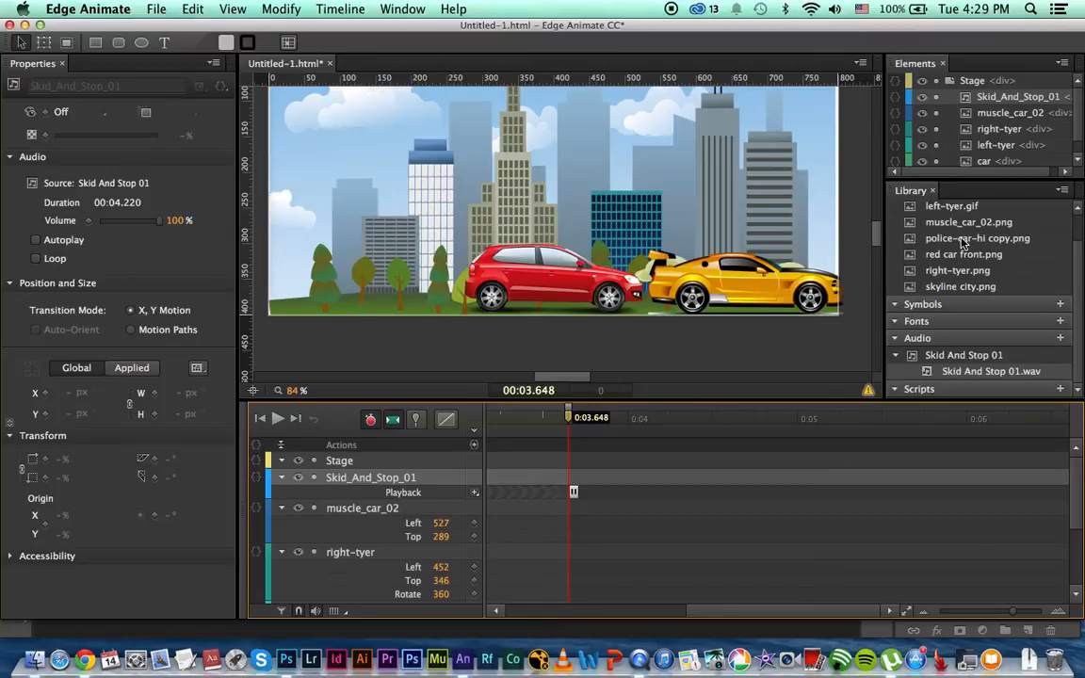
# - Place police-car-hi copy.png on the stage, scale it to about 303 × 227 px and position it behind the red car
pyautogui.moveTo(963, 244); pyautogui.dragTo(382, 185)
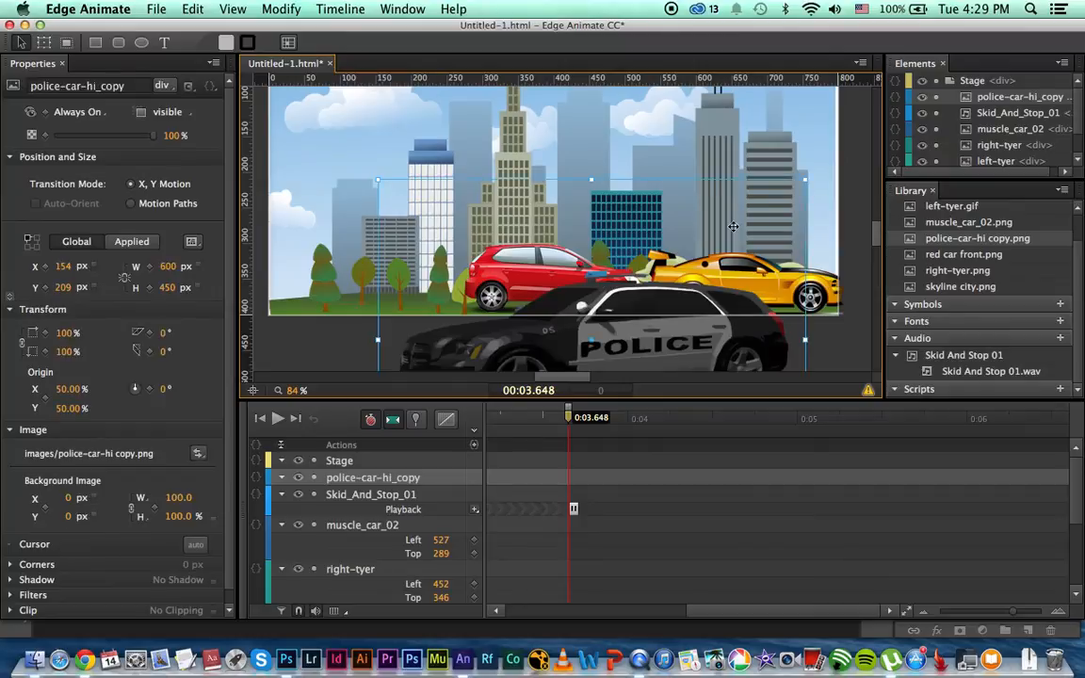
pyautogui.moveTo(808, 179); pyautogui.dragTo(687, 270)
pyautogui.moveTo(590, 333); pyautogui.dragTo(543, 164)
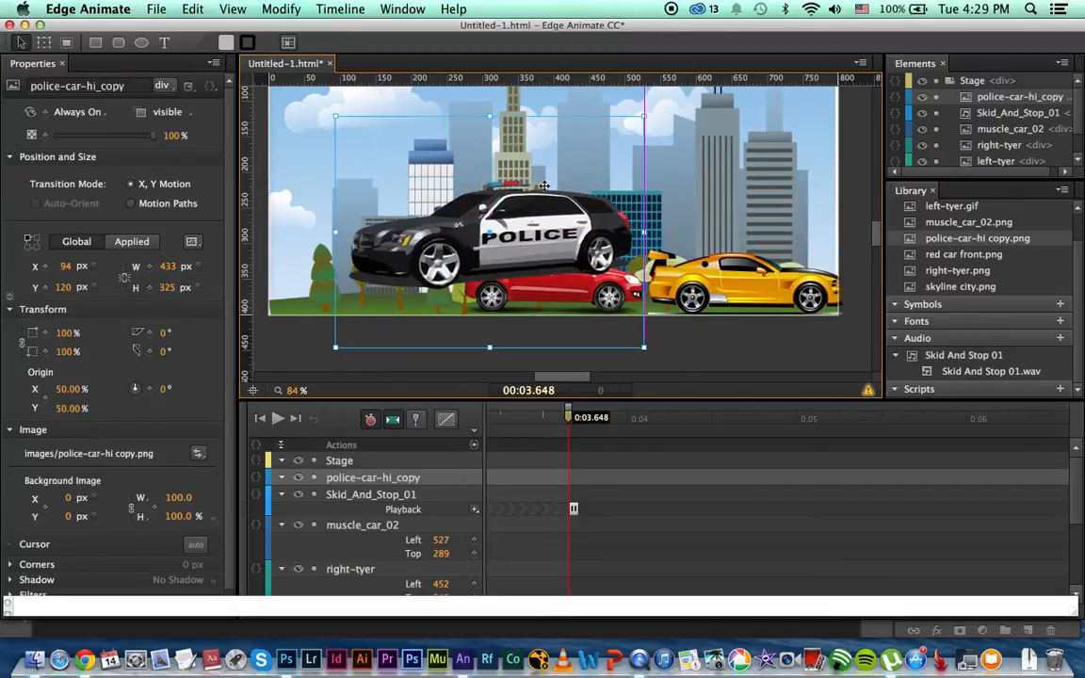
pyautogui.moveTo(644, 118); pyautogui.dragTo(507, 185)
pyautogui.moveTo(493, 269); pyautogui.dragTo(412, 281)
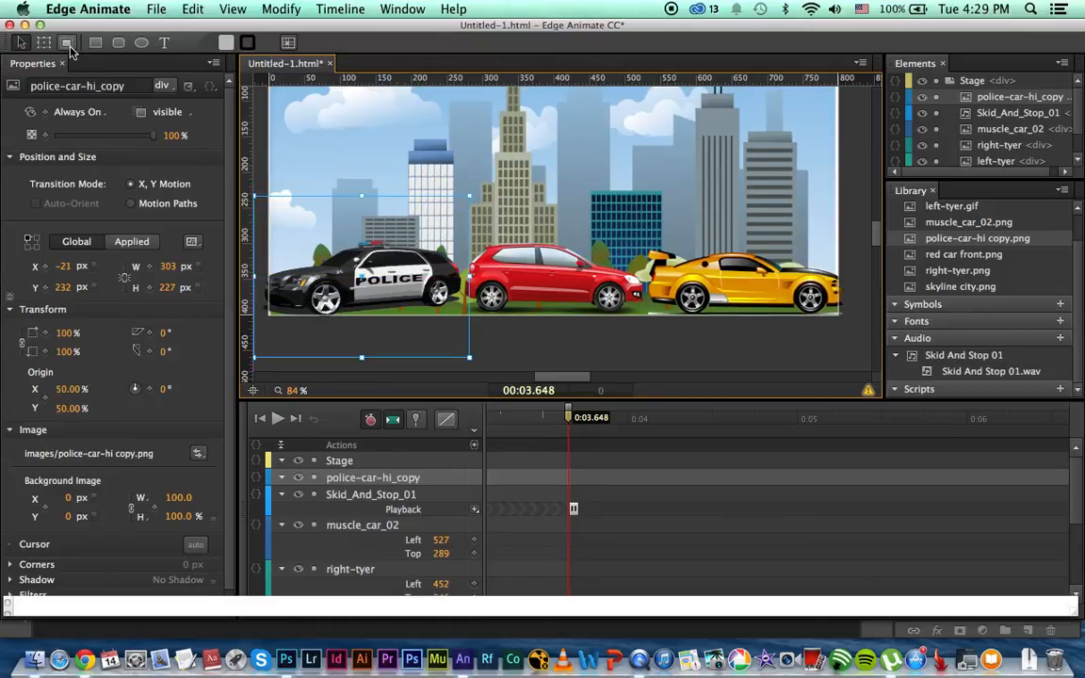
# - Rotate the police car by about 4° with the Transform tool and nudge it to X about -34 px, Y about 227 px
pyautogui.click(43, 44)
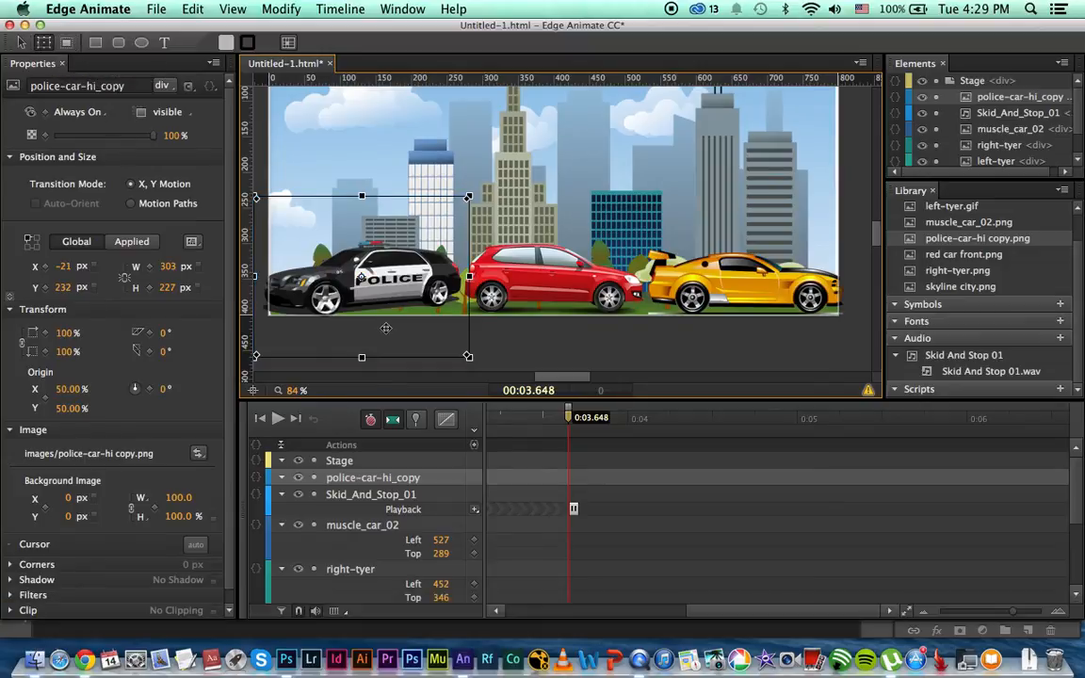
pyautogui.moveTo(476, 362); pyautogui.dragTo(475, 370)
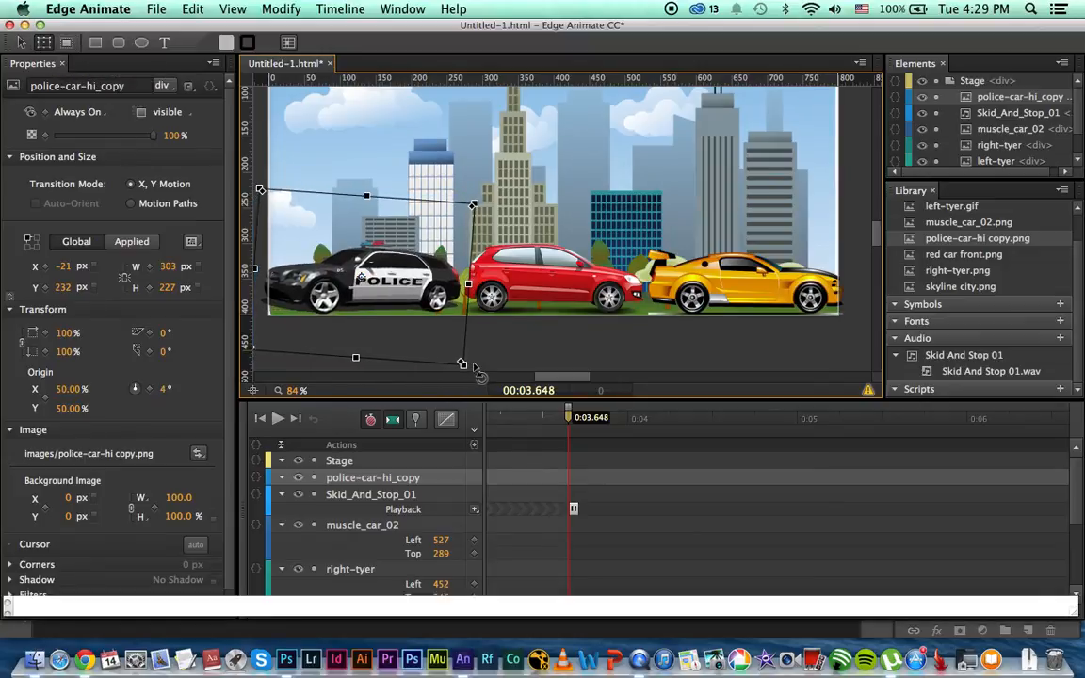
pyautogui.moveTo(414, 273); pyautogui.dragTo(411, 276)
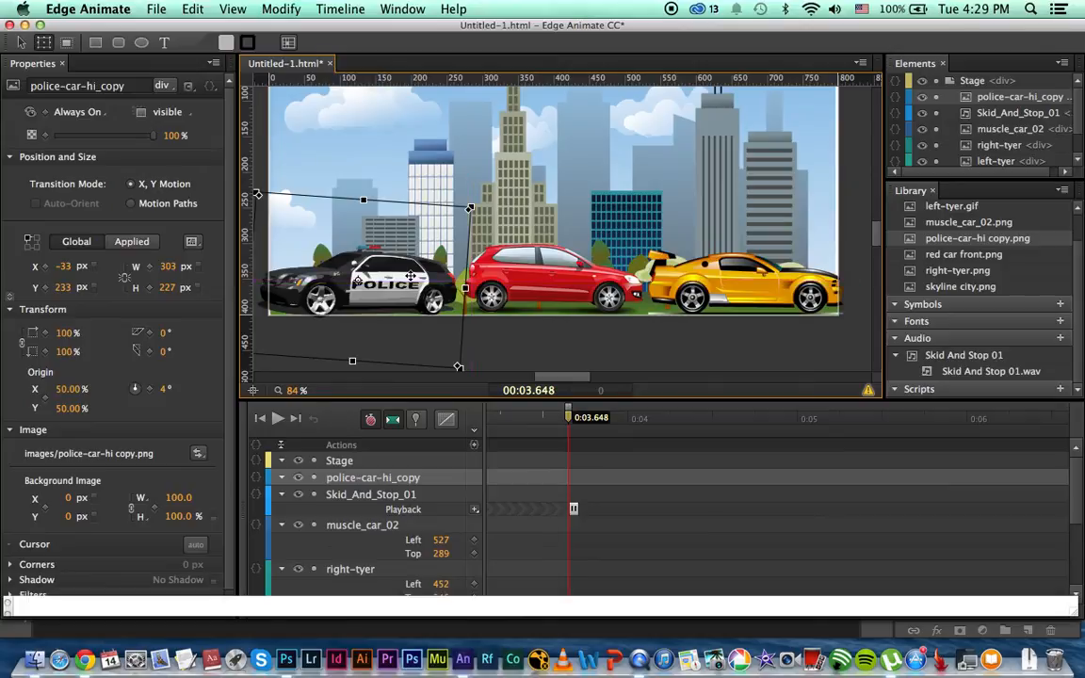
# - Turn off auto-keyframe mode and move the playhead to 0:03.250, just after the yellow car's bump
pyautogui.click(370, 420)
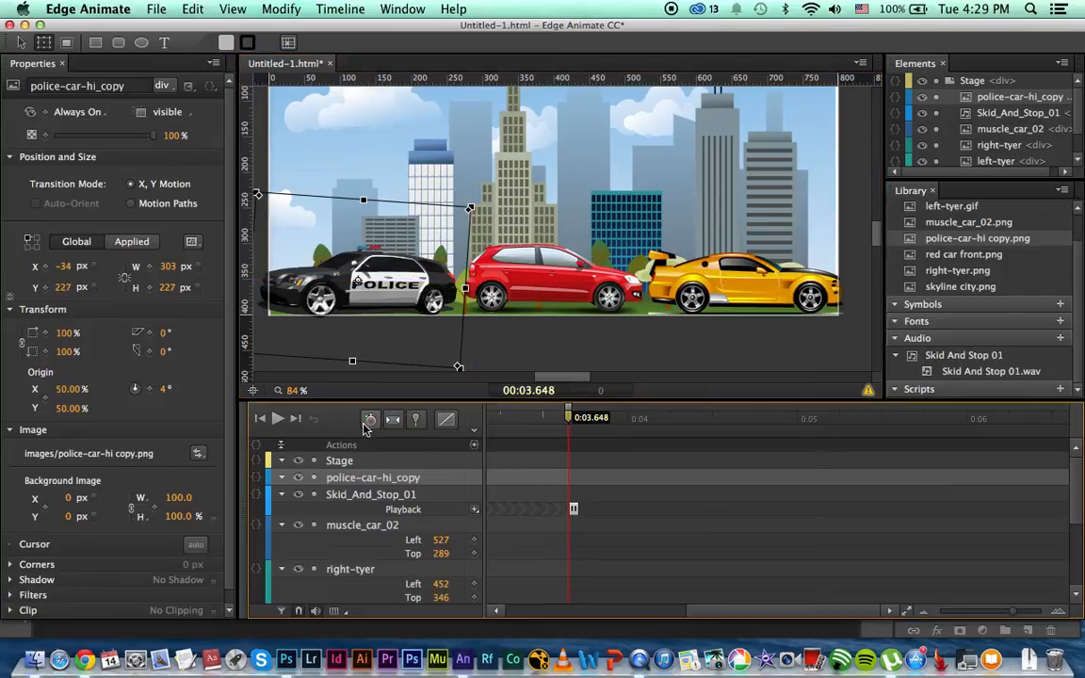
pyautogui.moveTo(700, 611); pyautogui.dragTo(574, 610)
pyautogui.moveTo(942, 421); pyautogui.dragTo(1042, 451)
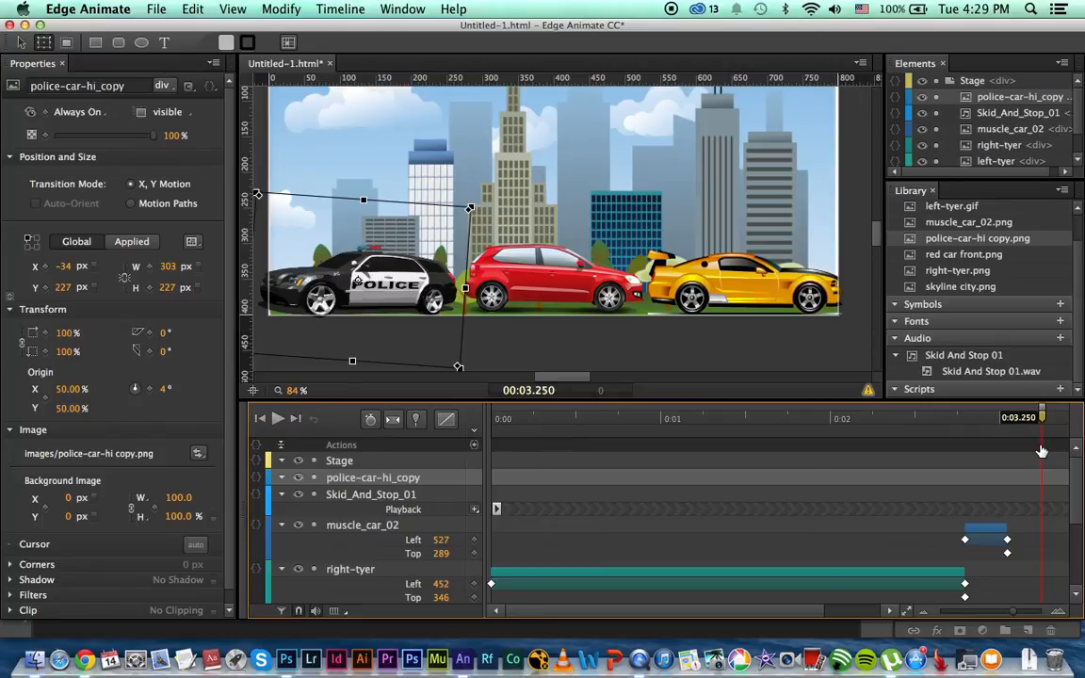
pyautogui.moveTo(747, 613); pyautogui.dragTo(803, 617)
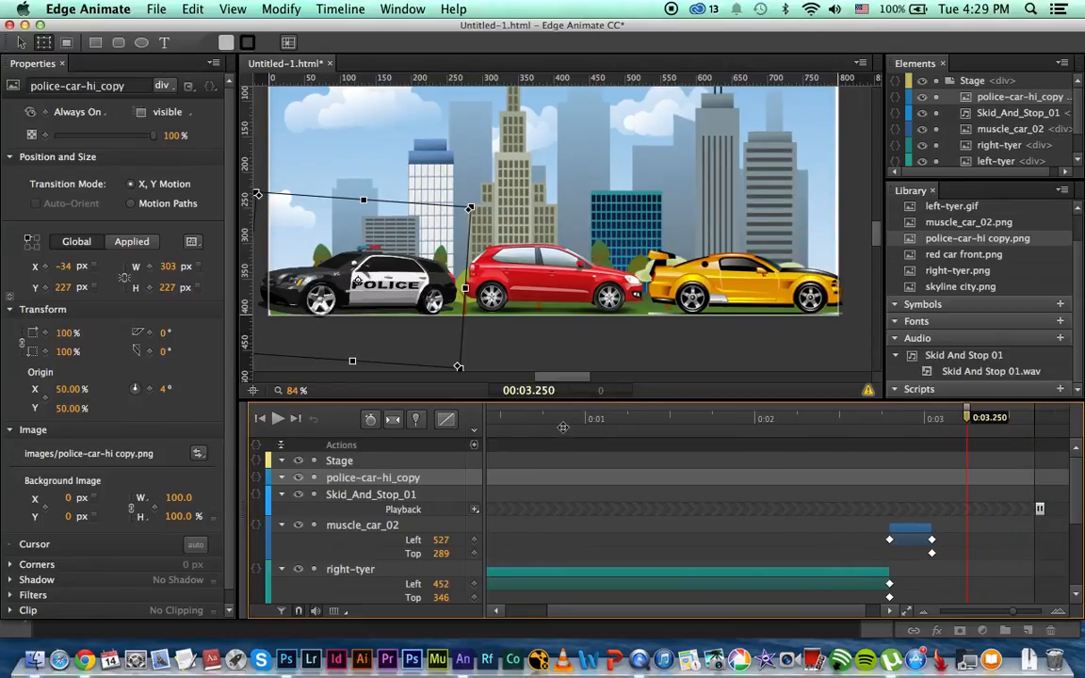
# - Mirror the police car horizontally to a scale of about -98% so it faces the red car, and rotate it to about -4°
pyautogui.click(400, 298)
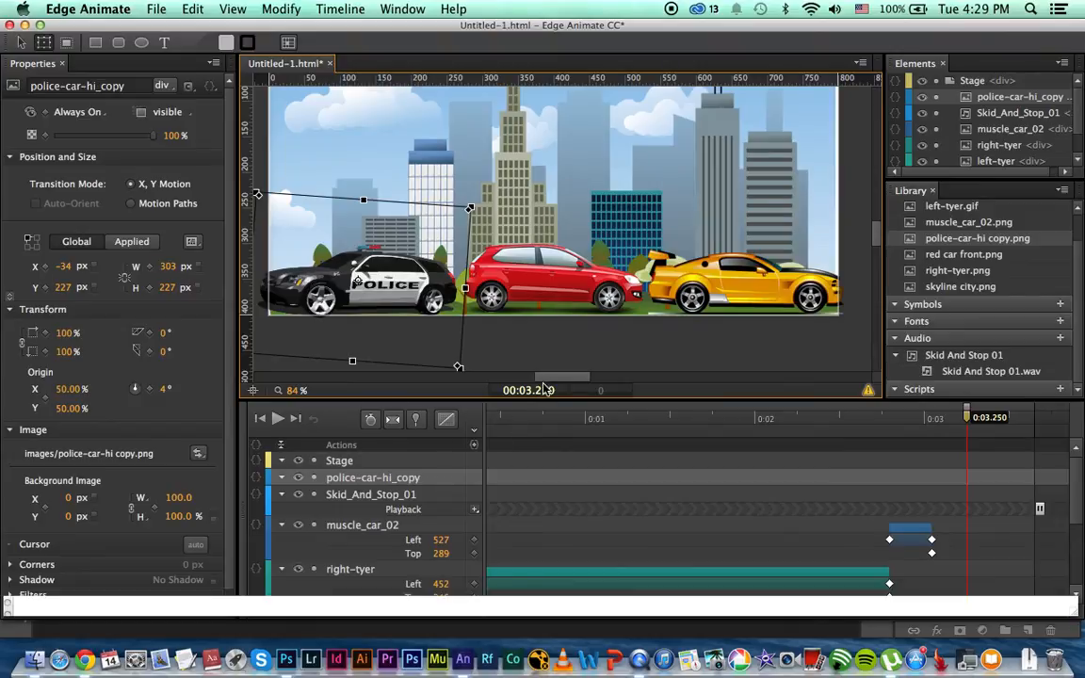
pyautogui.hscroll(-5, 493, 343)
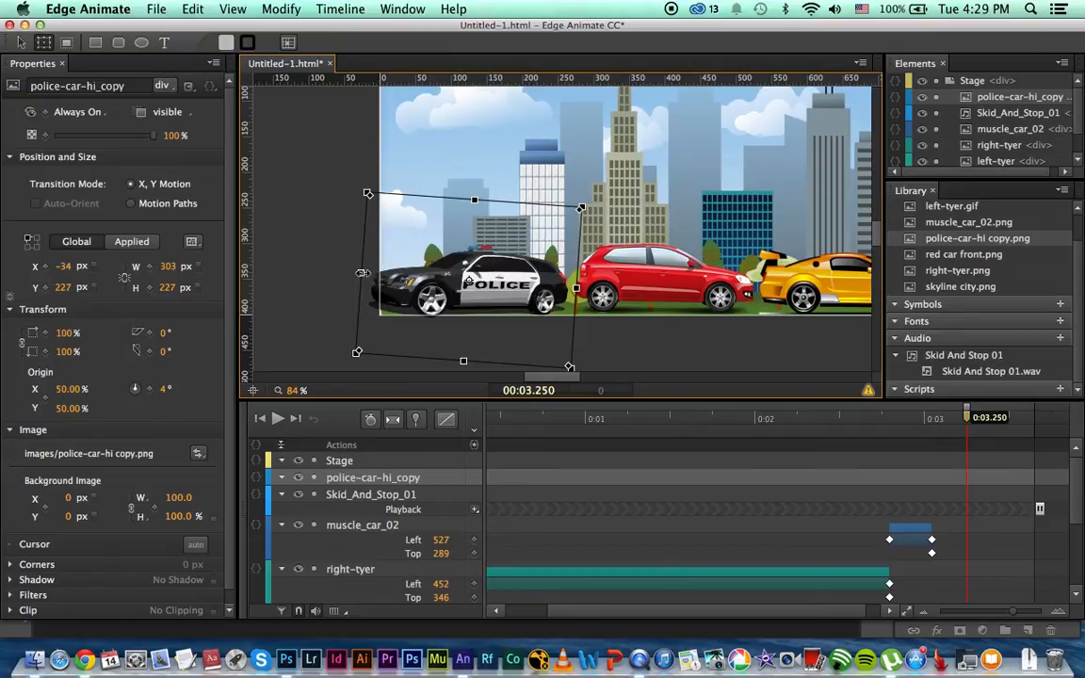
pyautogui.moveTo(362, 273); pyautogui.dragTo(578, 265)
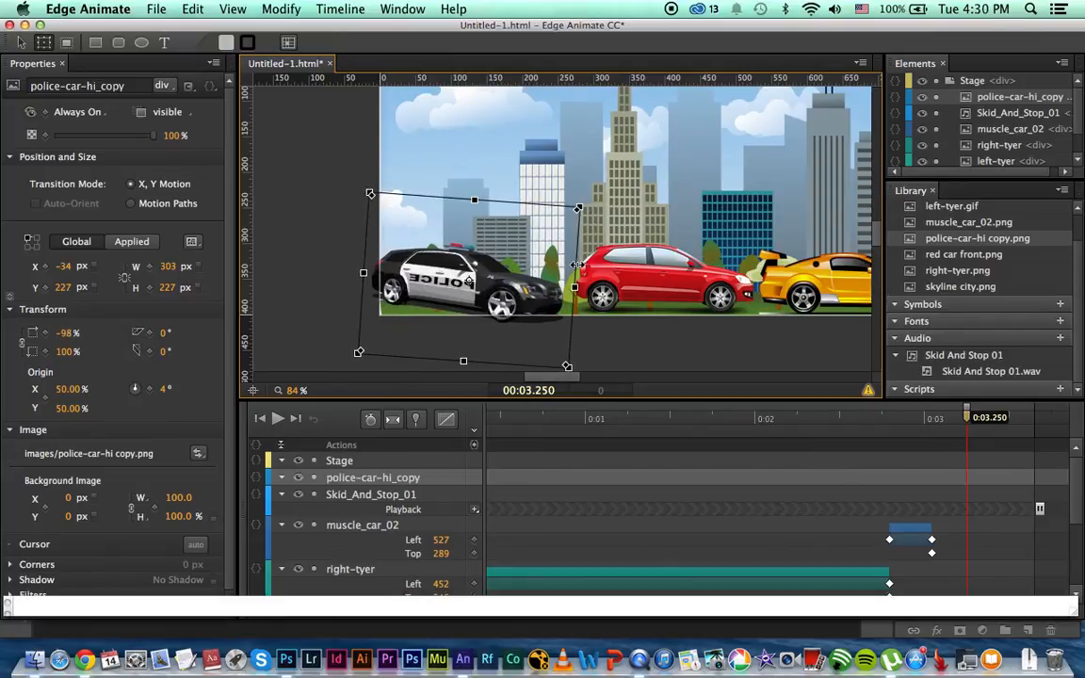
pyautogui.moveTo(570, 368); pyautogui.dragTo(579, 353)
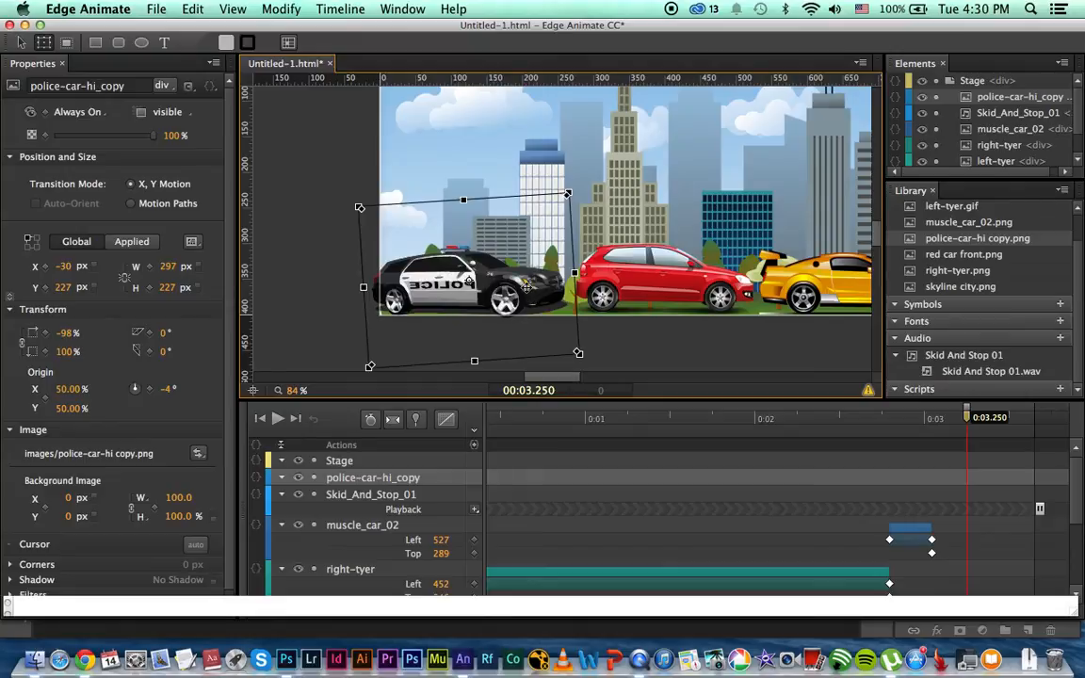
# - Move the police car off the stage's left edge to X about -234 px and add an X position keyframe at 0:03.250
pyautogui.click(19, 45)
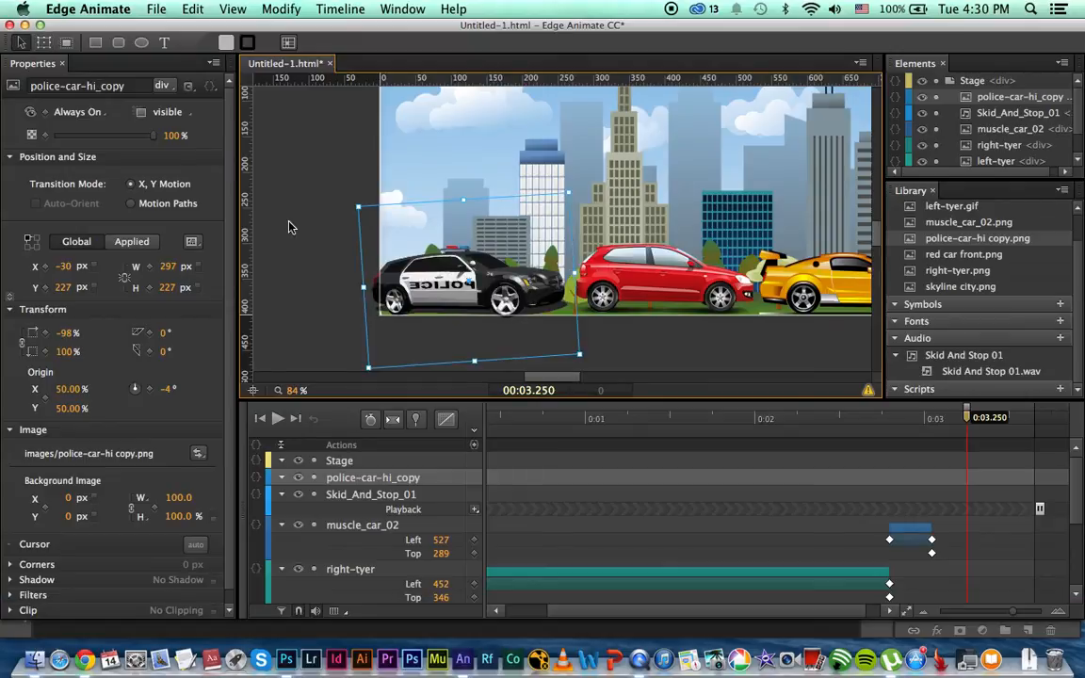
pyautogui.moveTo(514, 283); pyautogui.dragTo(381, 286)
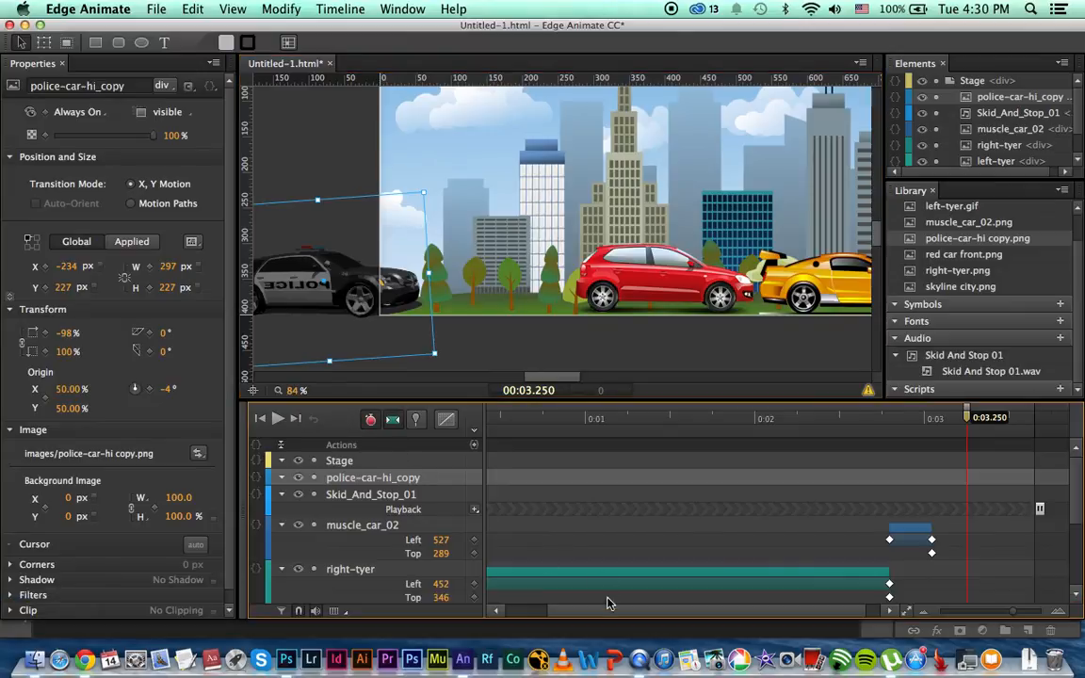
pyautogui.moveTo(606, 612); pyautogui.dragTo(633, 614)
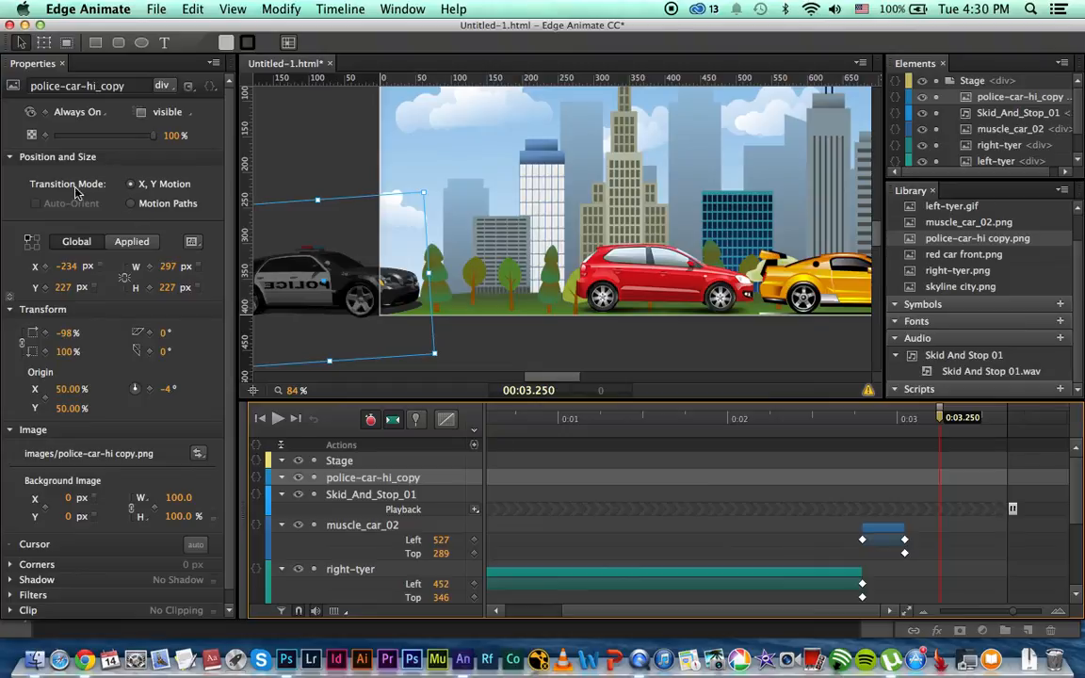
pyautogui.click(46, 269)
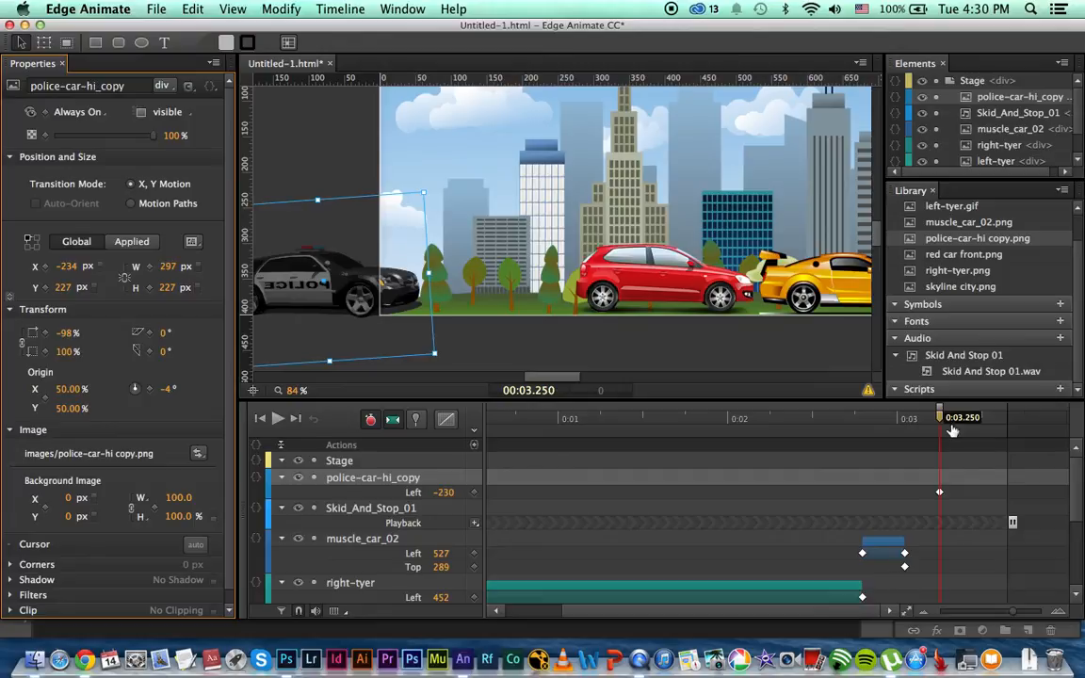
# - At 0:03.802, drive the police car in behind the red car to X about -26 px and play the animation
pyautogui.moveTo(942, 419); pyautogui.dragTo(1037, 423)
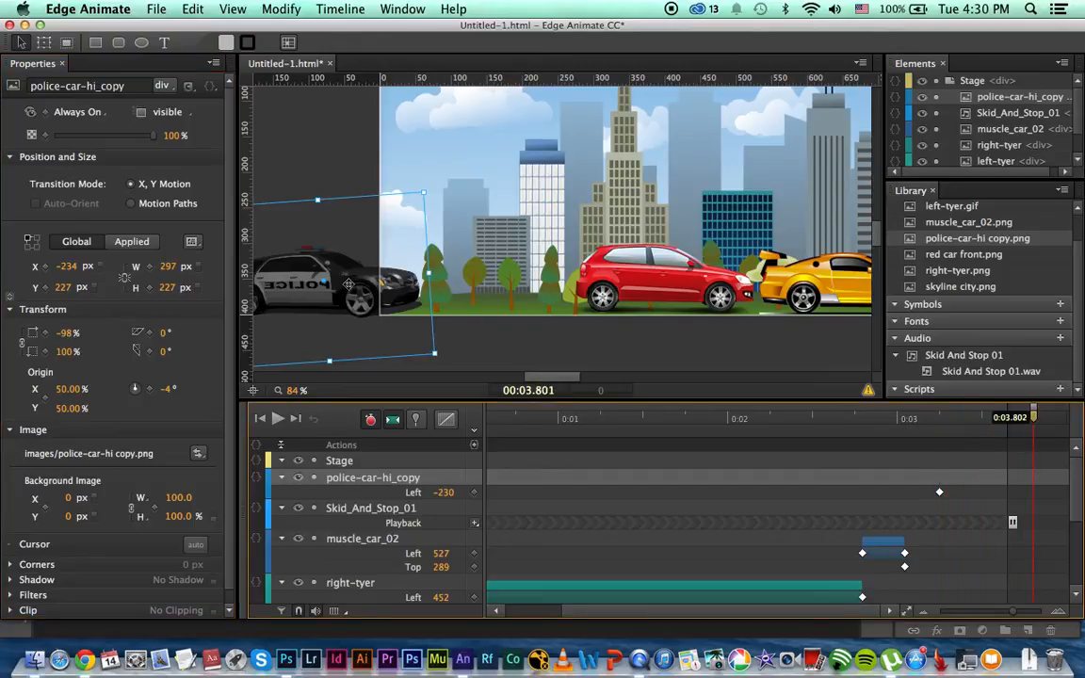
pyautogui.moveTo(349, 284); pyautogui.dragTo(500, 296)
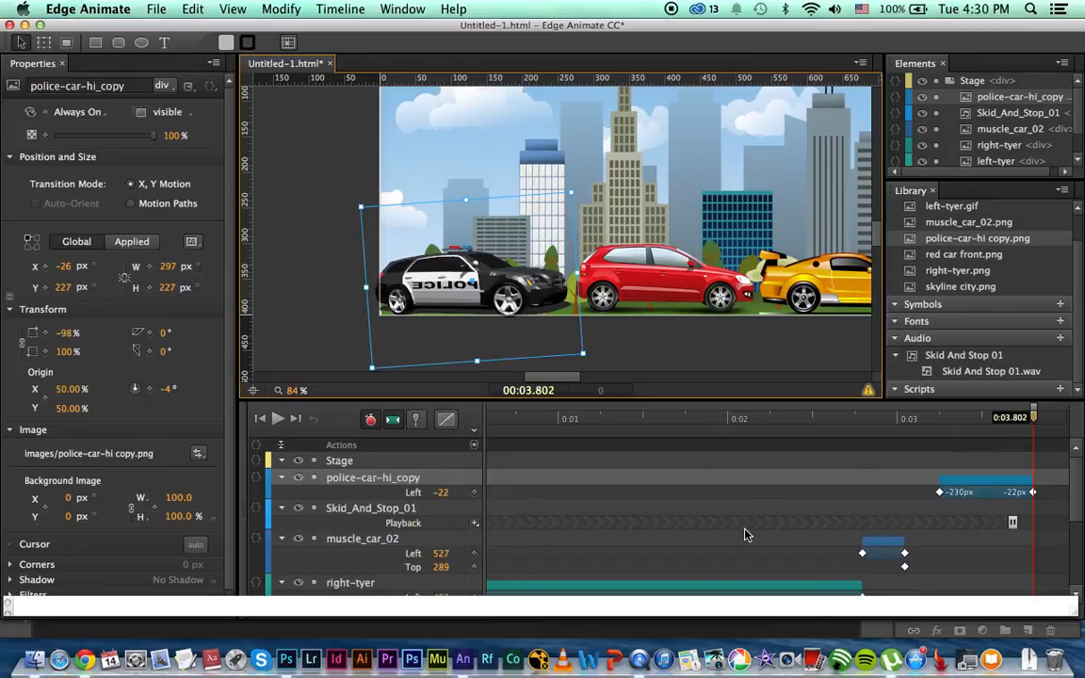
pyautogui.click(278, 421)
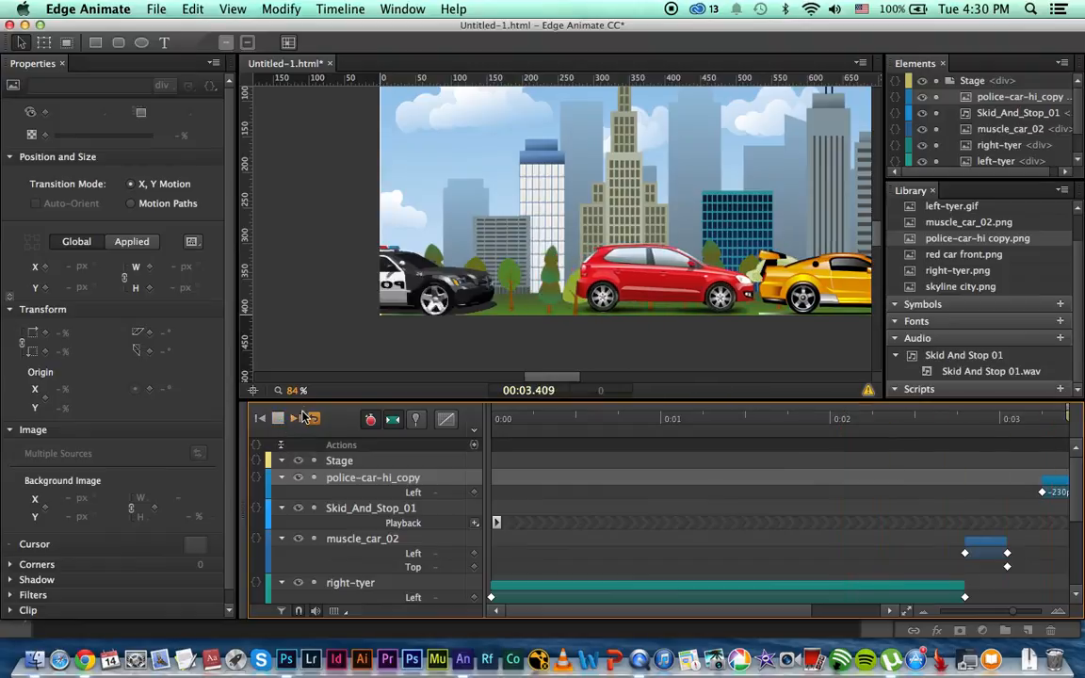
# - Fade the police car in from 0% opacity at 0:03.250 to 100% at 0:03.802 and play the animation
pyautogui.moveTo(701, 610); pyautogui.dragTo(614, 611)
pyautogui.moveTo(820, 423); pyautogui.dragTo(724, 421)
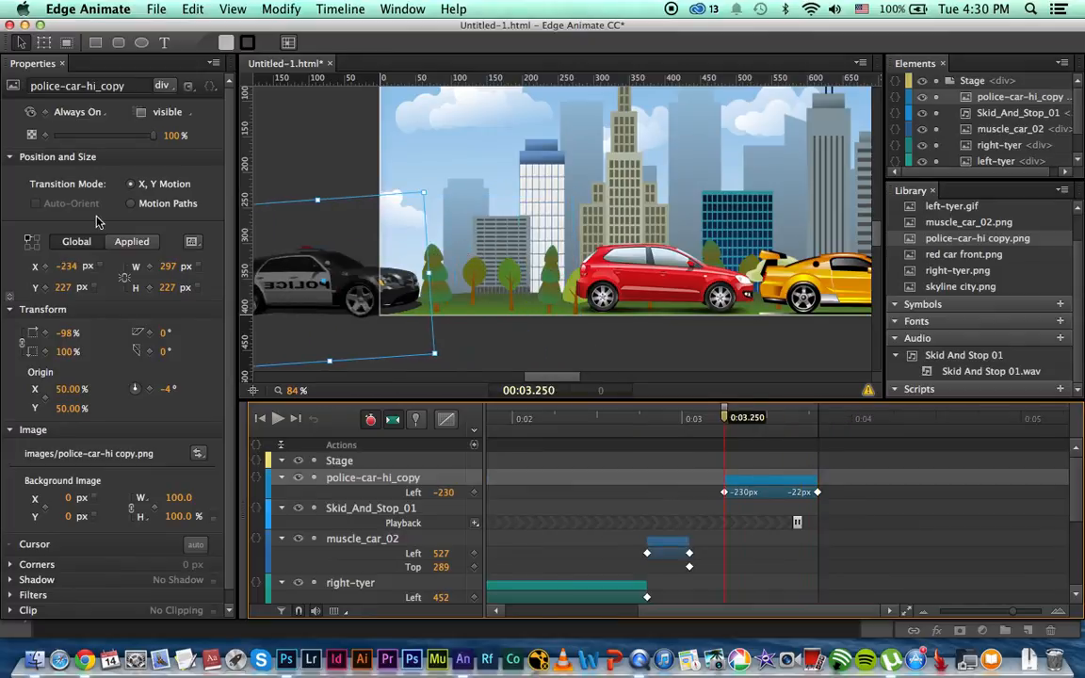
pyautogui.click(44, 136)
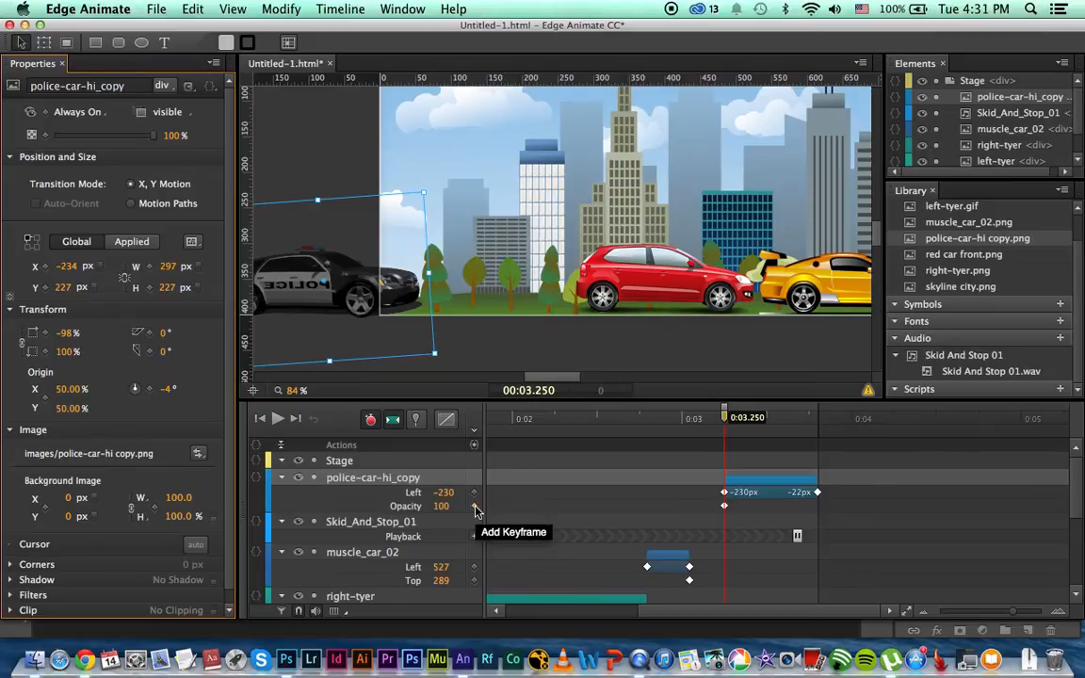
pyautogui.moveTo(442, 508); pyautogui.dragTo(277, 508)
pyautogui.moveTo(730, 421); pyautogui.dragTo(820, 419)
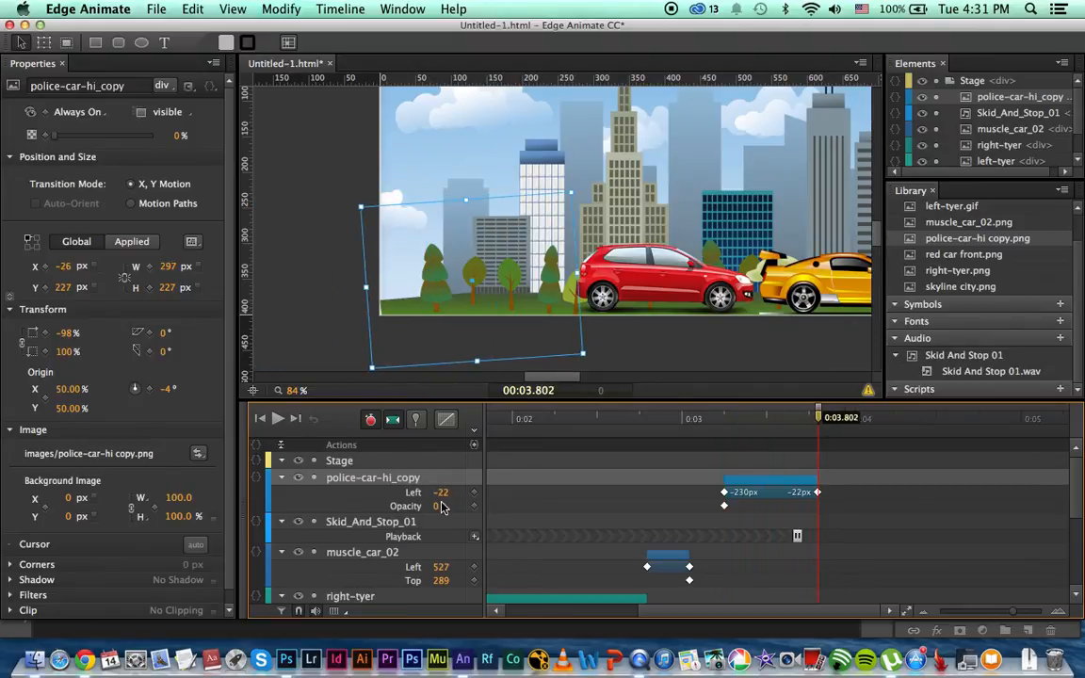
pyautogui.moveTo(443, 508); pyautogui.dragTo(611, 506)
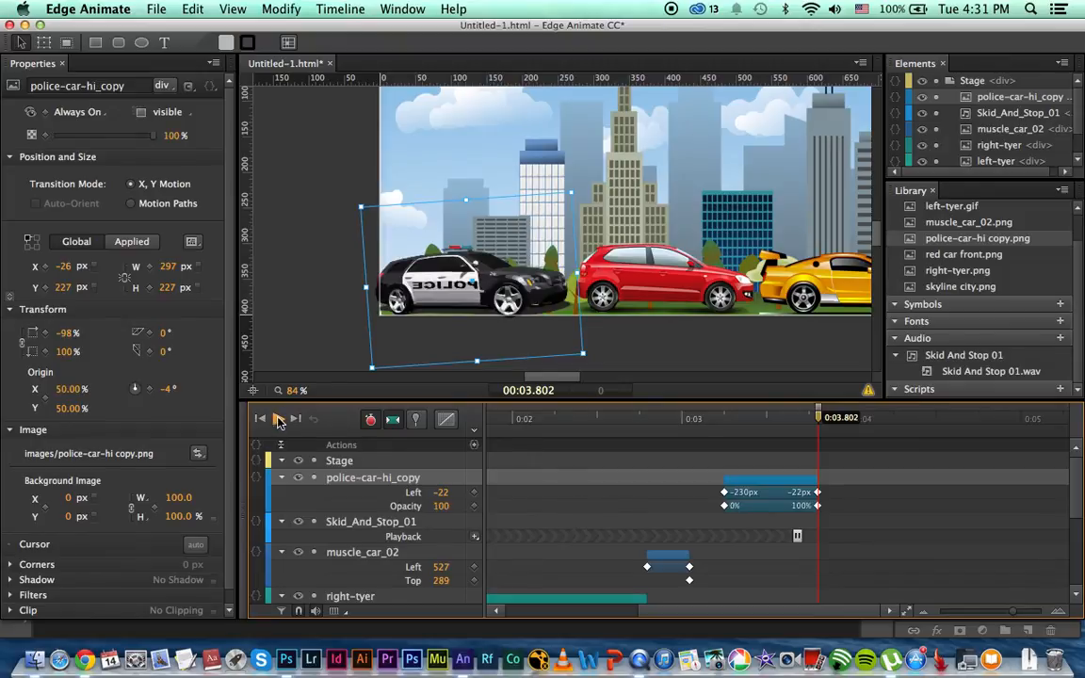
pyautogui.click(278, 419)
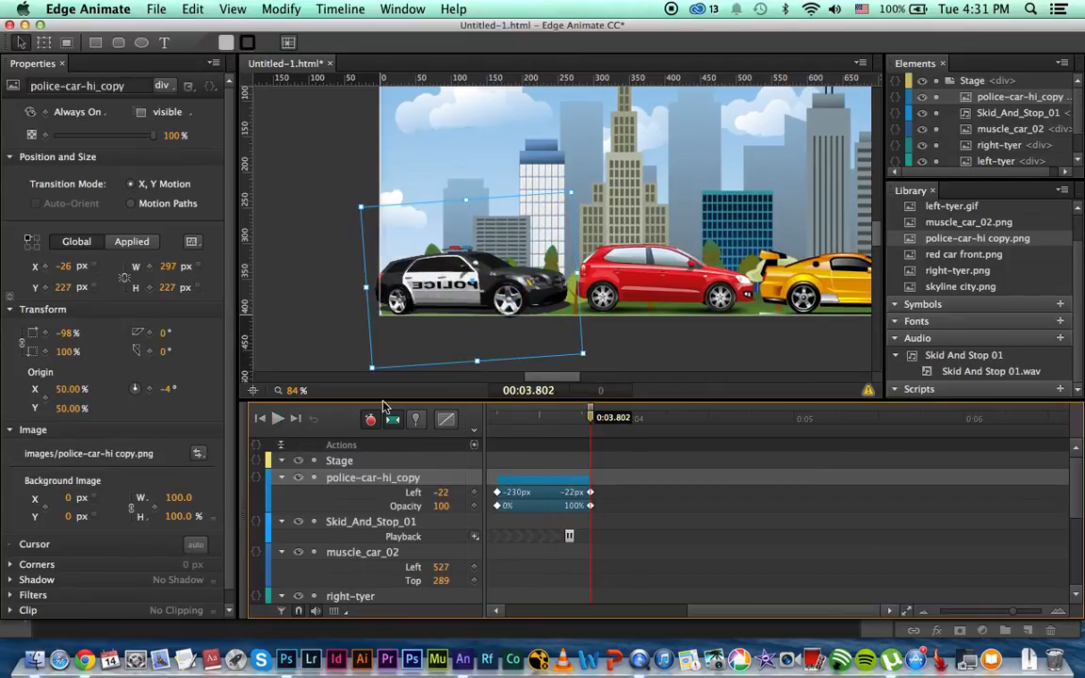
# - Switch to Photoshop and open the recent file muscle_car_02.png
pyautogui.press('super+Tab')
pyautogui.click(167, 9)
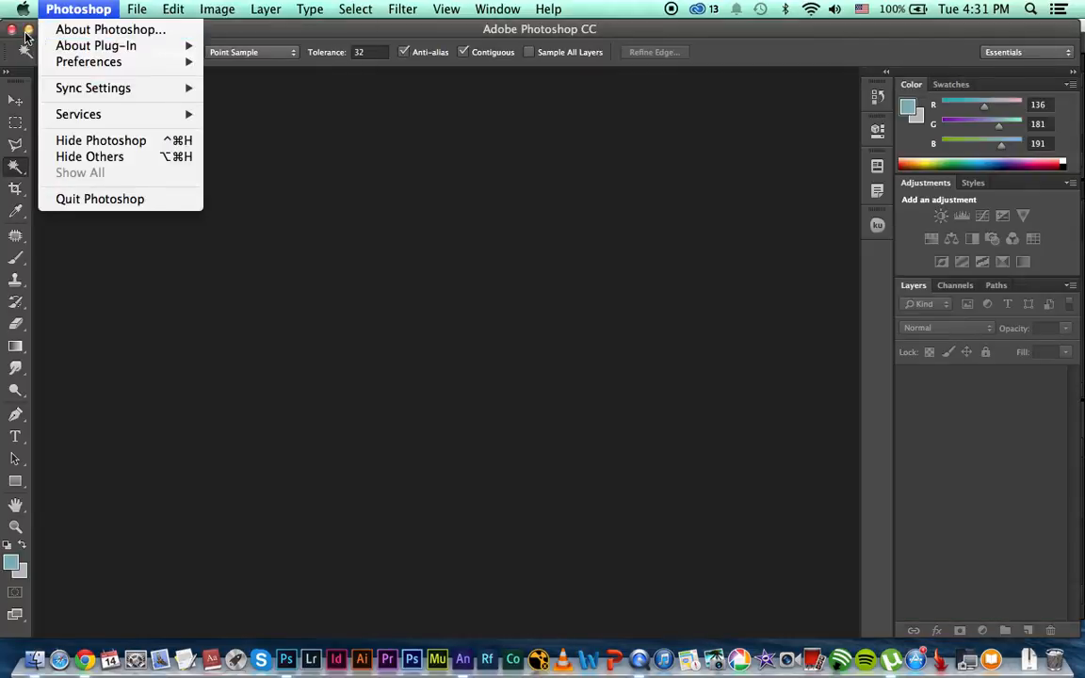
pyautogui.click(26, 33)
pyautogui.click(29, 30)
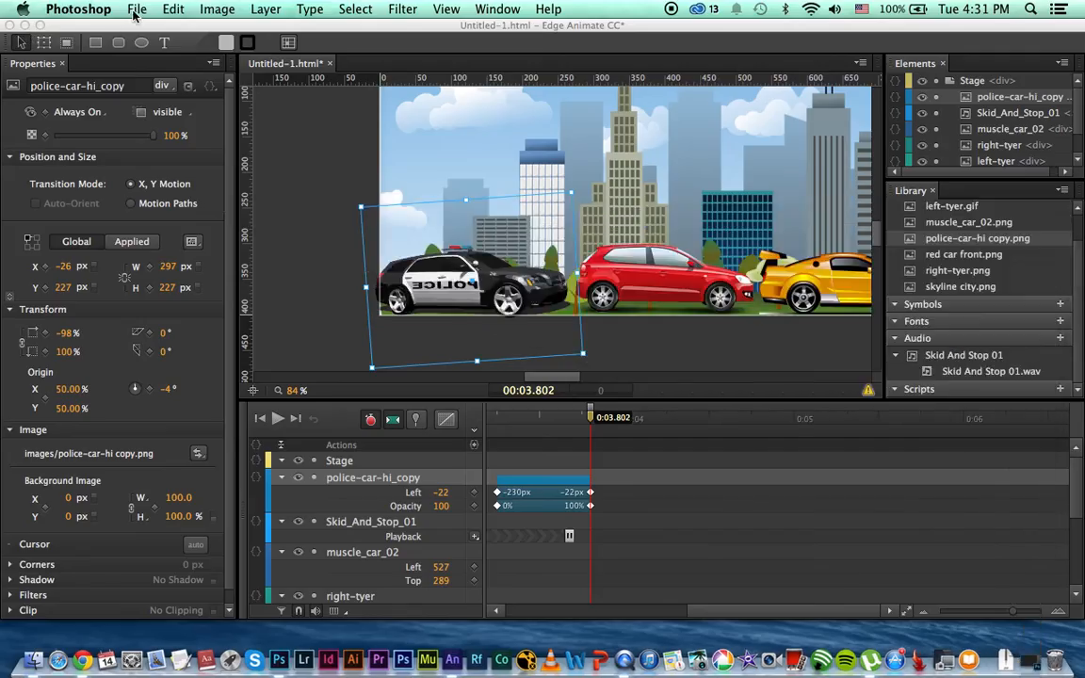
pyautogui.click(136, 9)
pyautogui.moveTo(274, 110)
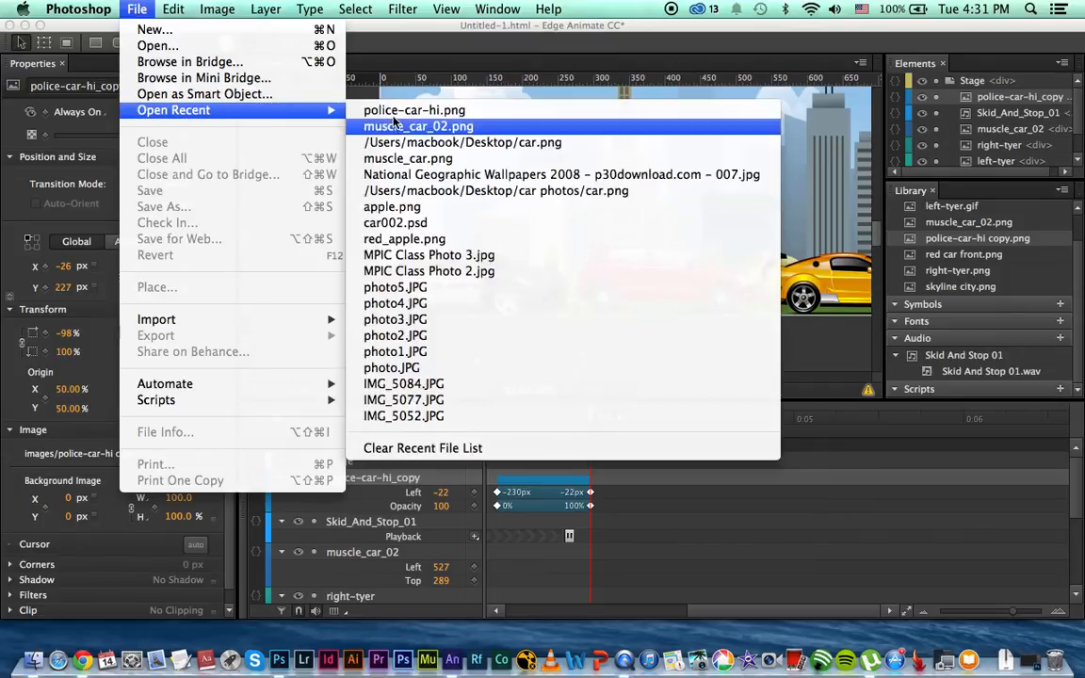
pyautogui.click(400, 125)
pyautogui.click(399, 133)
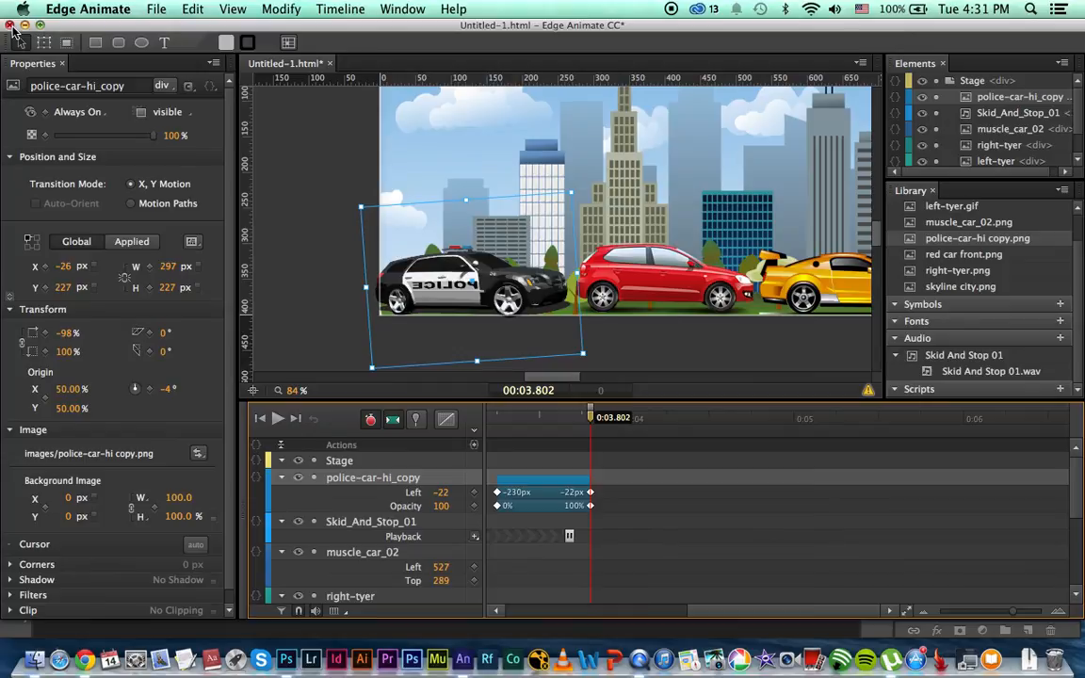
# - Cancel closing the Edge Animate document and minimise its window to reveal muscle_car_02.png in Photoshop
pyautogui.click(9, 25)
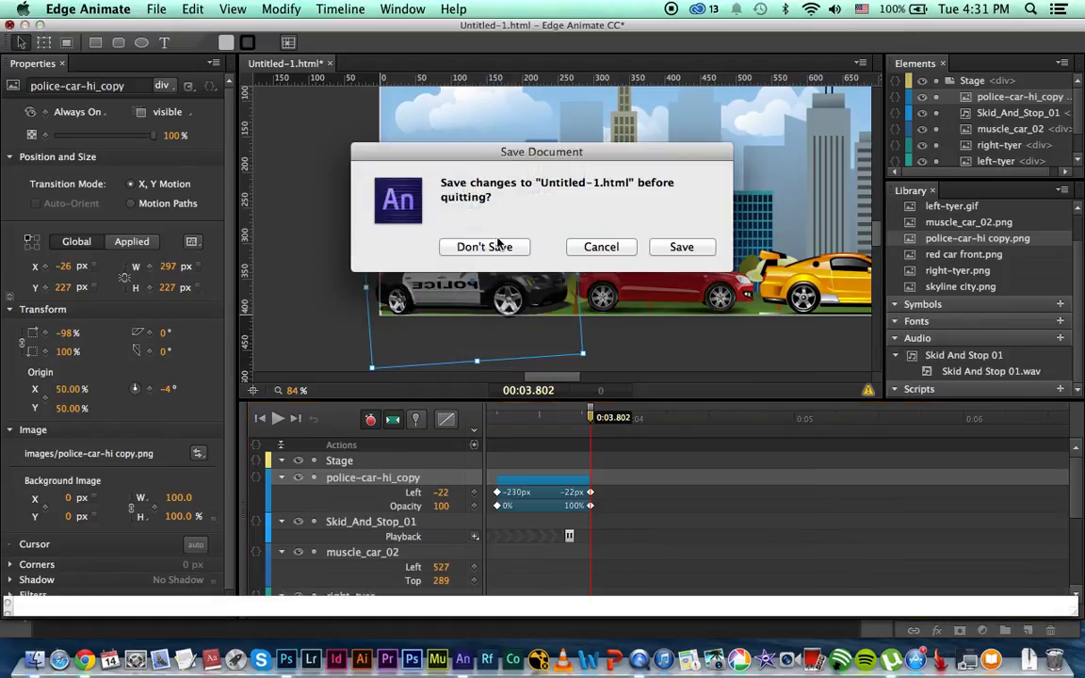
pyautogui.click(601, 249)
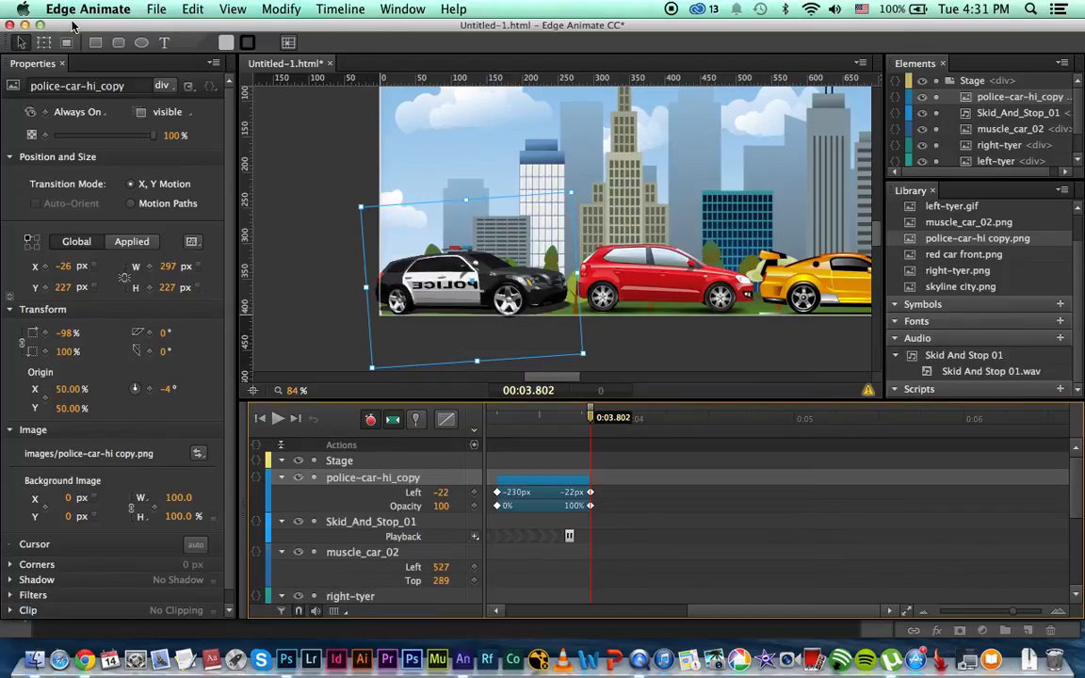
pyautogui.click(24, 26)
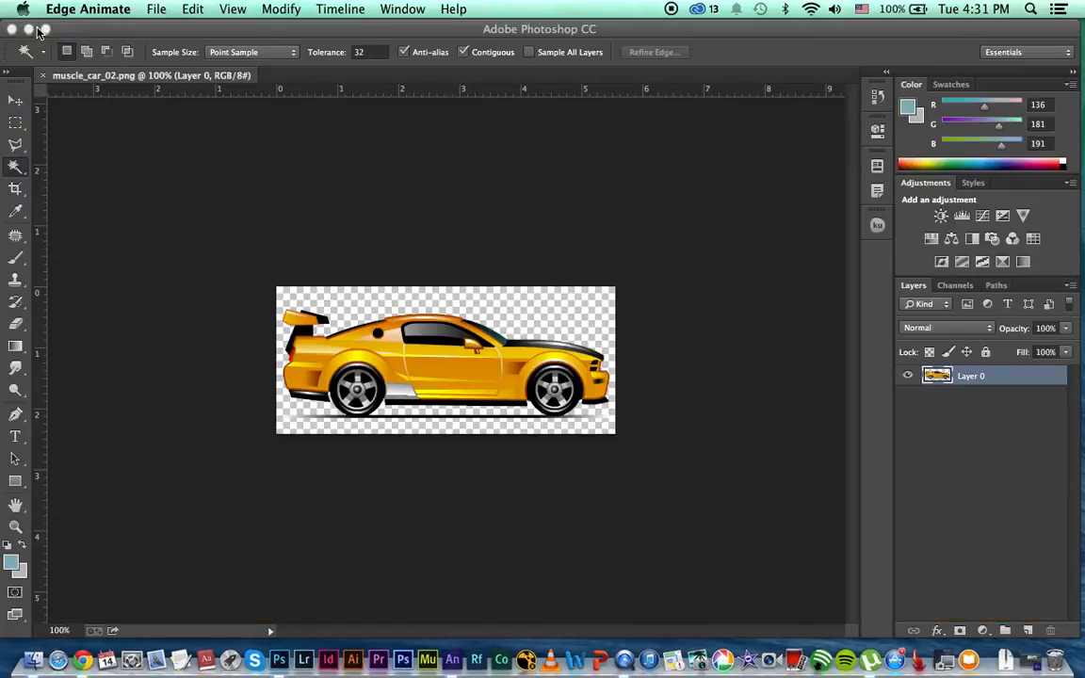
# - Minimise Photoshop, return to the Edge Animate document and play the animation
pyautogui.click(27, 30)
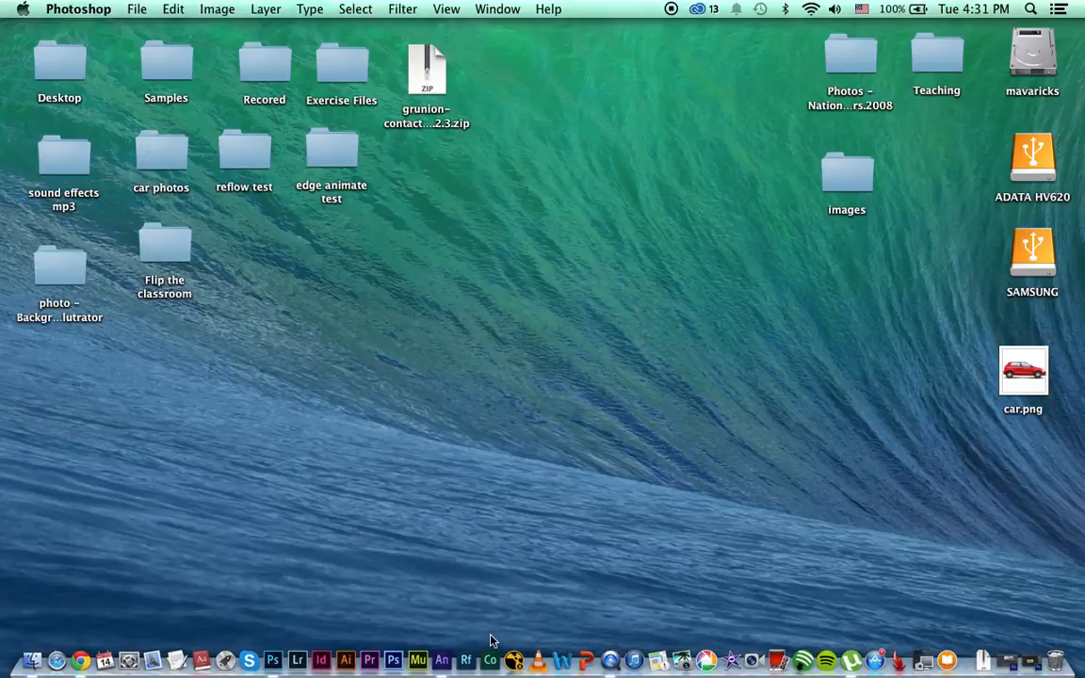
pyautogui.click(447, 635)
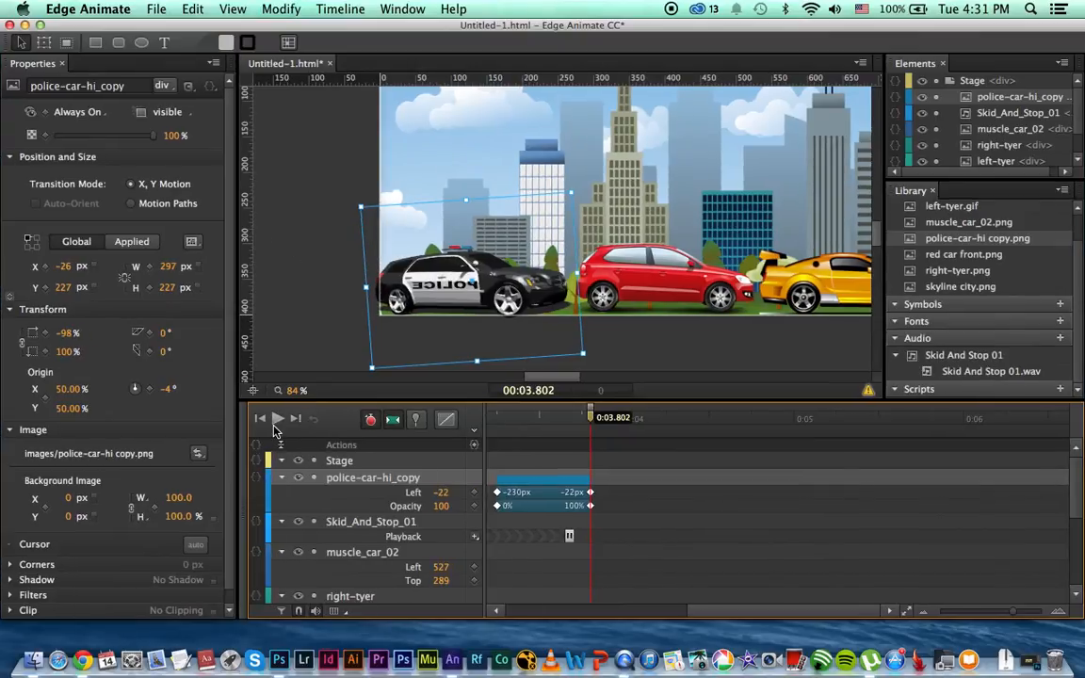
pyautogui.click(278, 421)
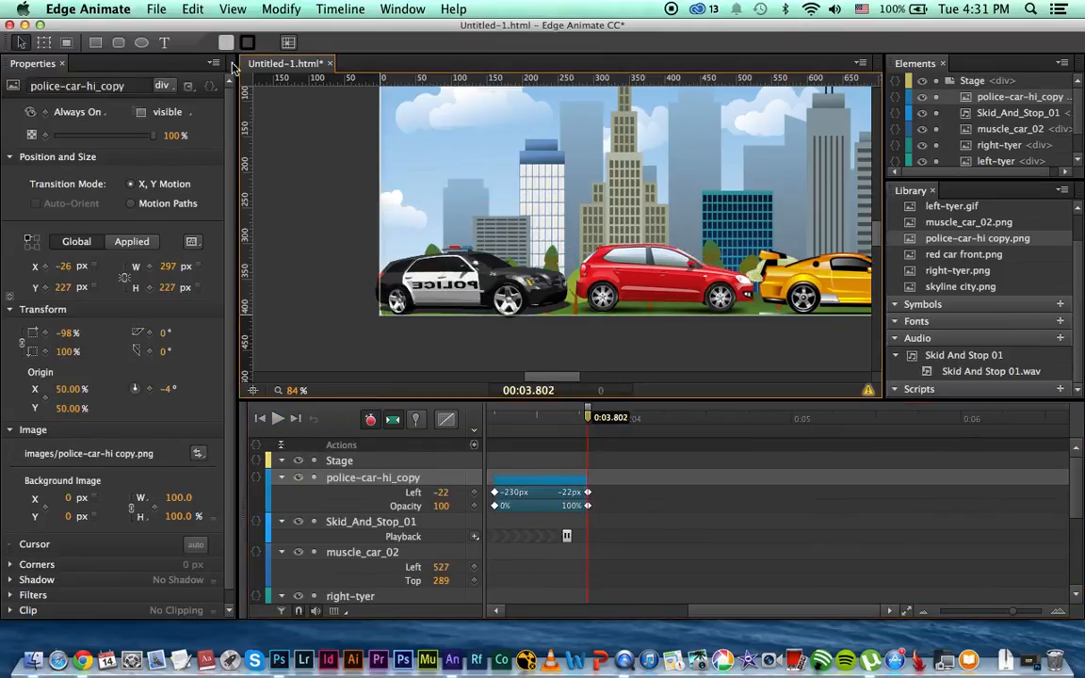
# - Save the composition as car crash in a new folder named Car Crash 2014 inside the Moving car folder
pyautogui.click(157, 11)
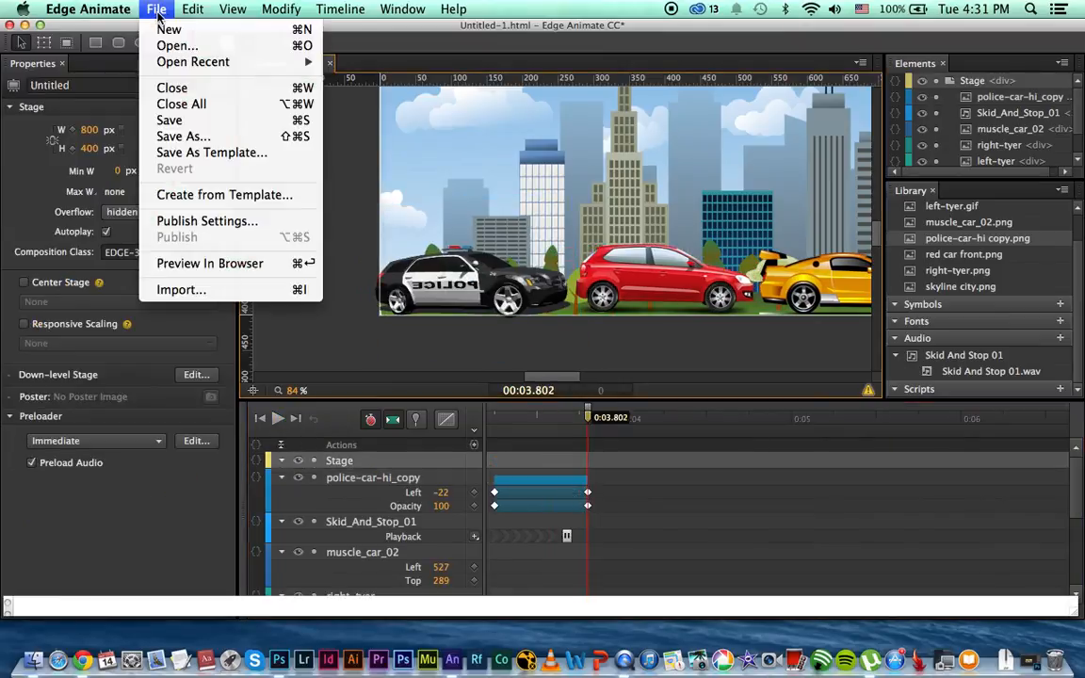
pyautogui.click(189, 138)
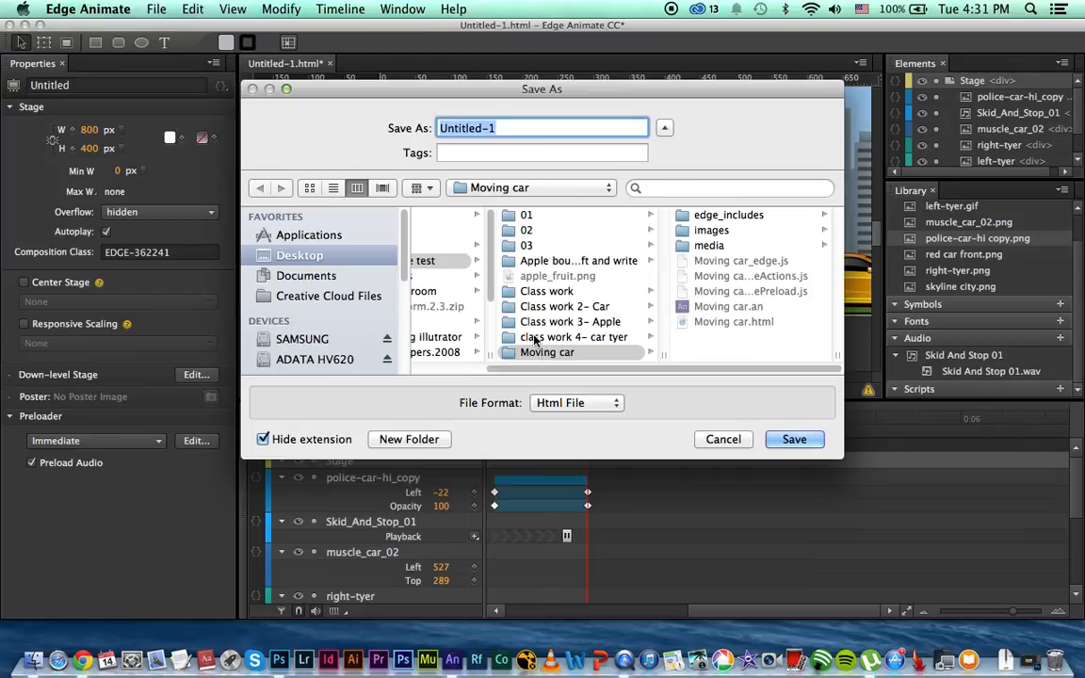
pyautogui.click(410, 440)
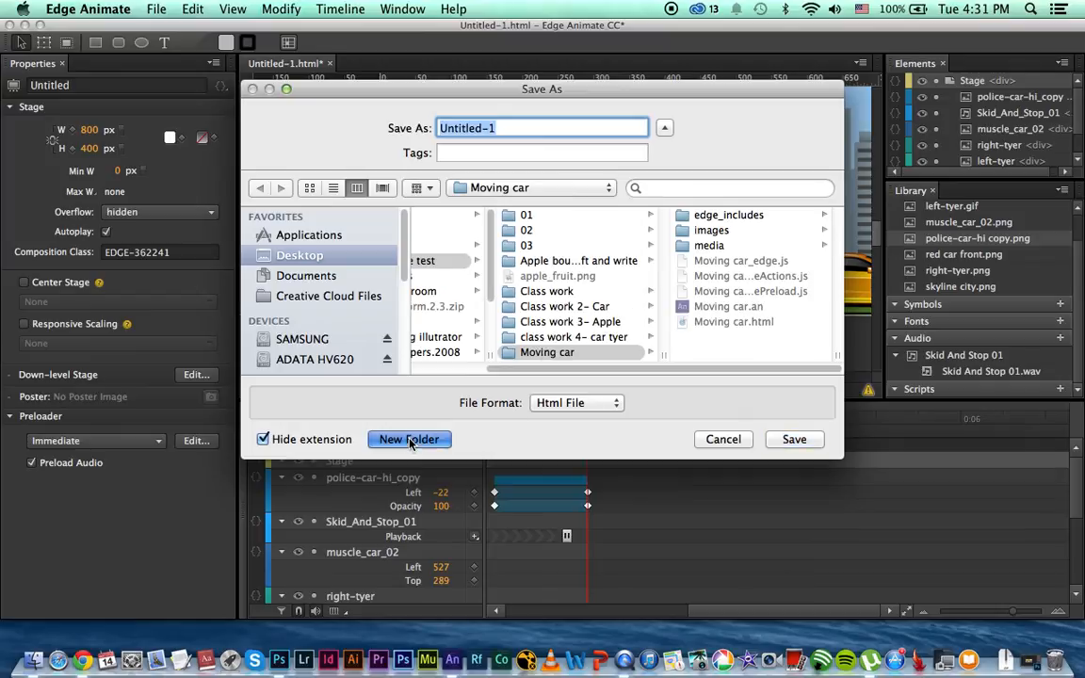
pyautogui.write('Car Crasg')
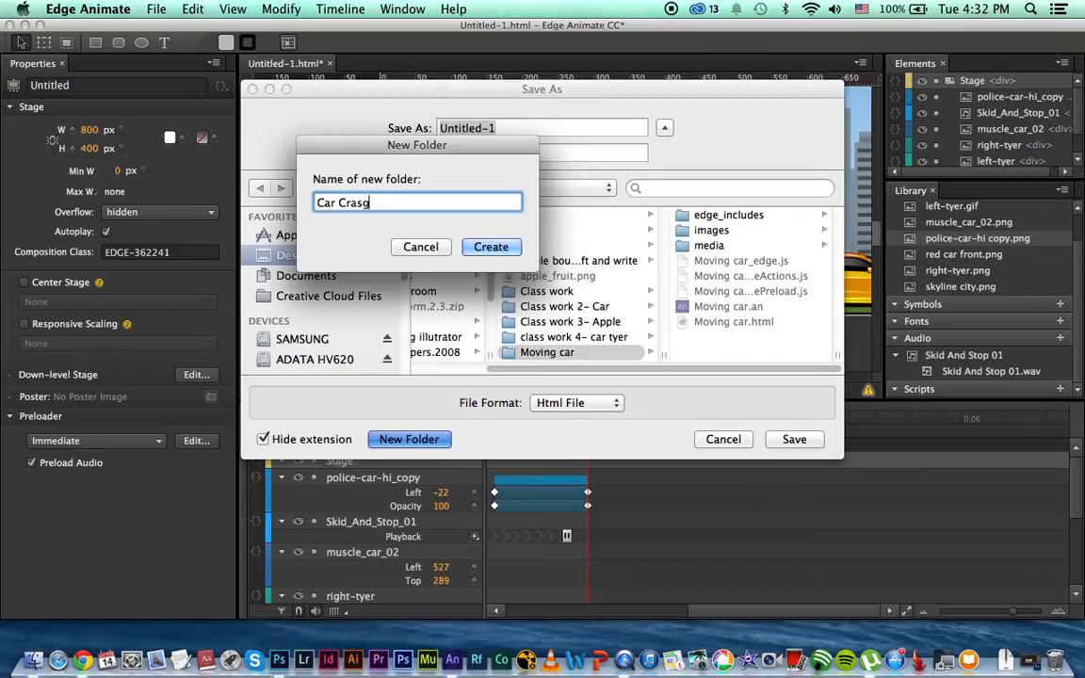
pyautogui.press('BackSpace')
pyautogui.write('h 2014')
pyautogui.click(499, 248)
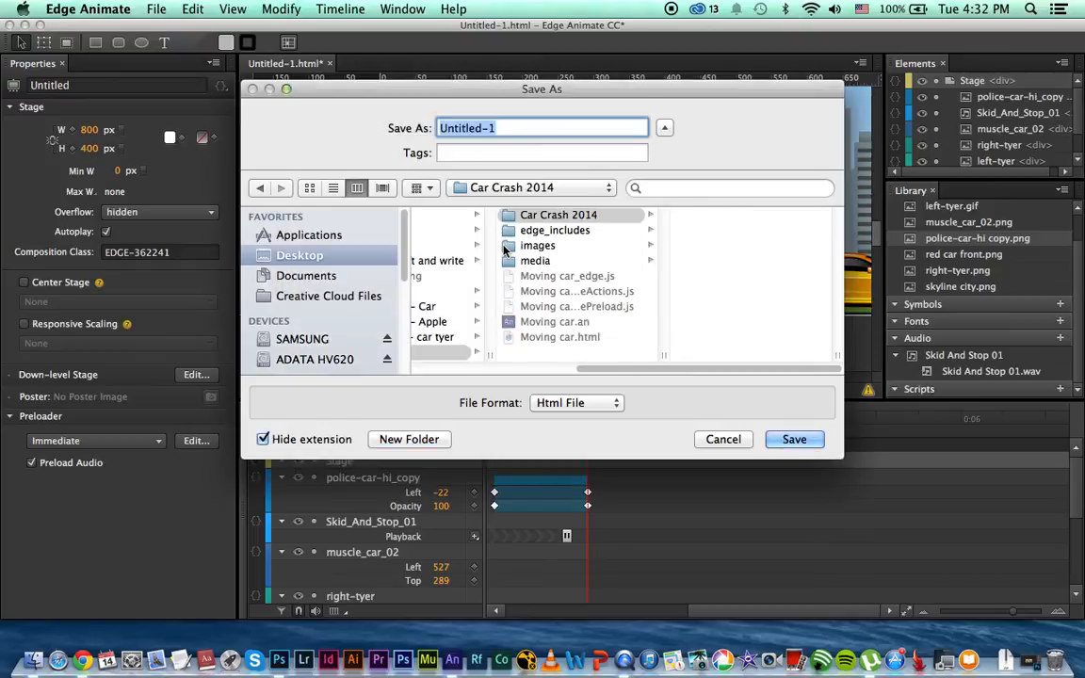
pyautogui.write('car crash')
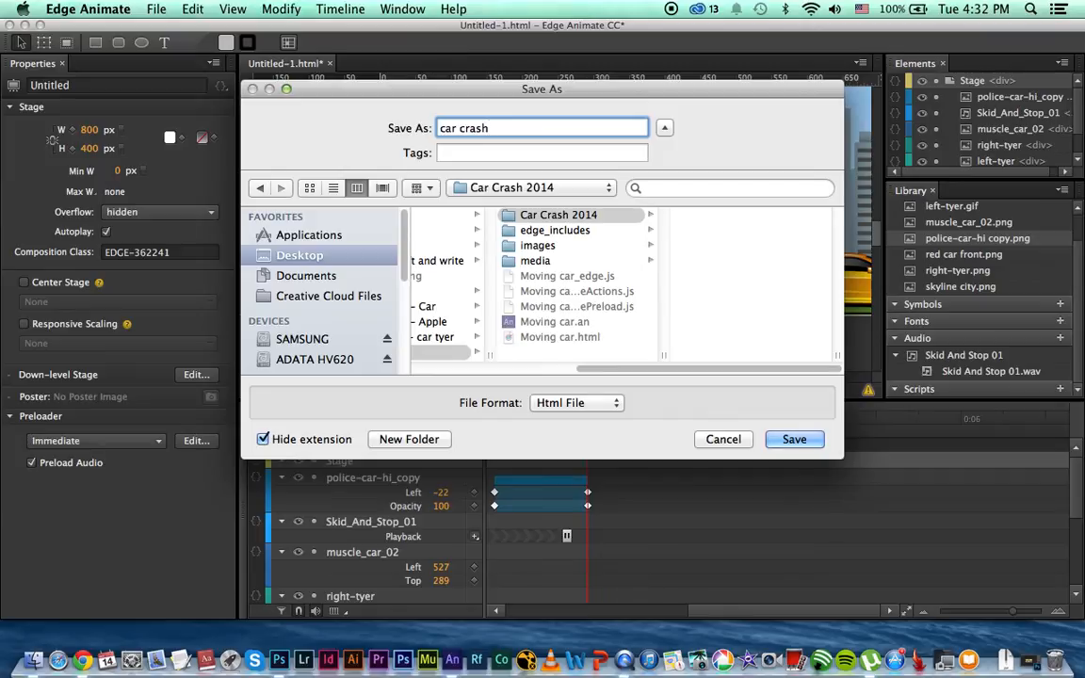
pyautogui.click(792, 441)
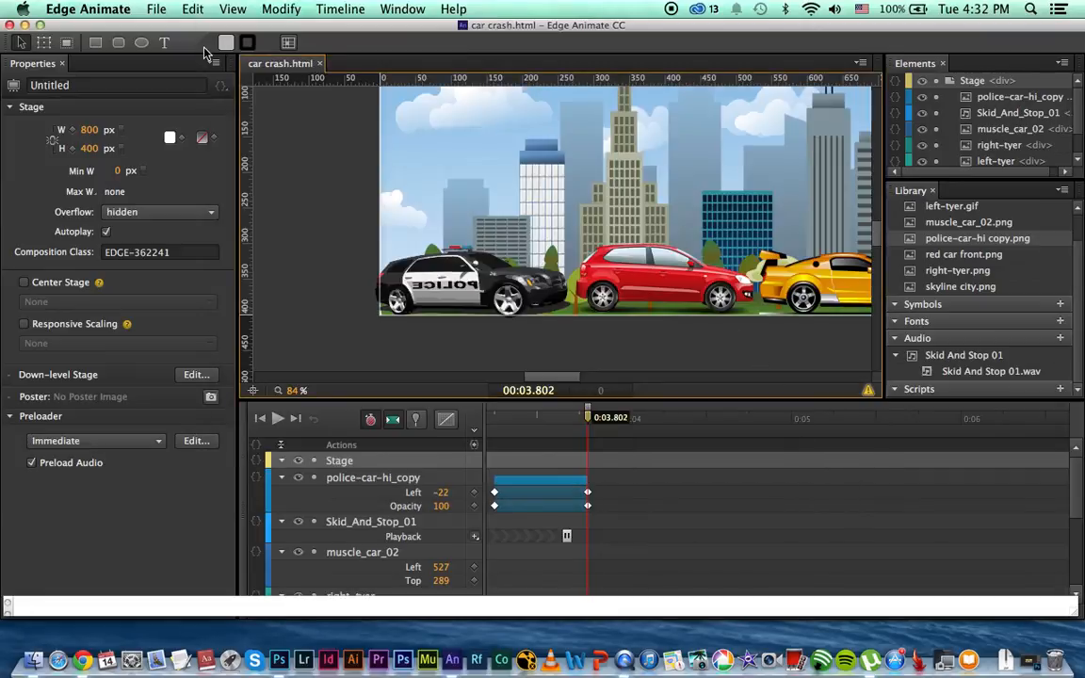
# - Preview the car crash composition in the browser, replay it twice, and close the preview
pyautogui.click(156, 10)
pyautogui.click(184, 238)
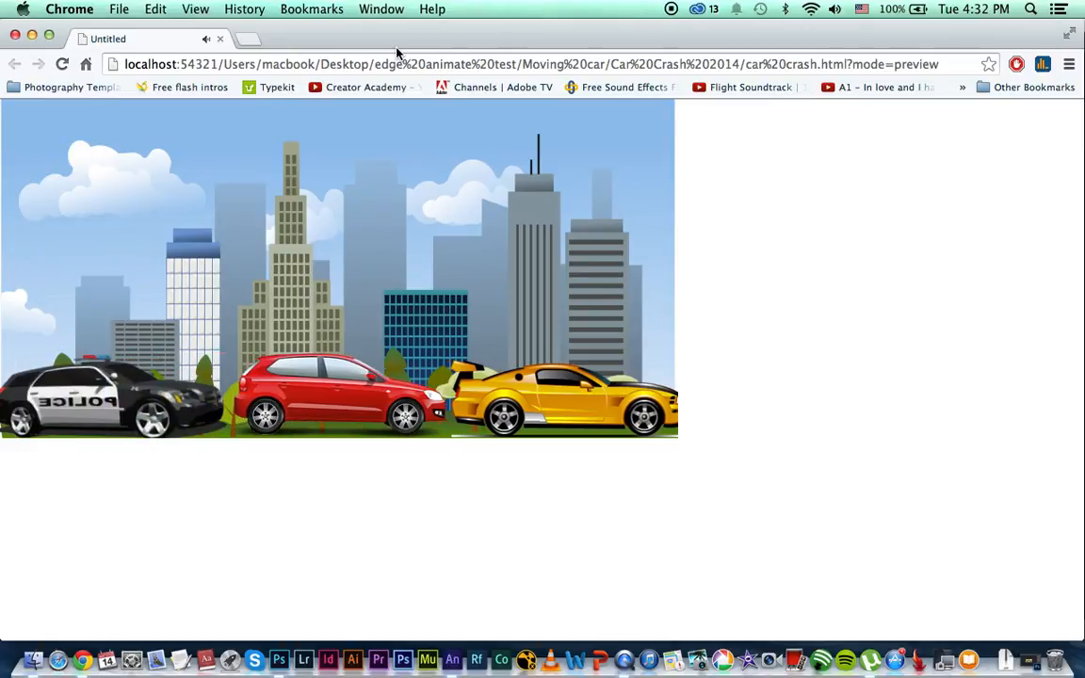
pyautogui.click(62, 65)
pyautogui.click(62, 64)
pyautogui.click(14, 35)
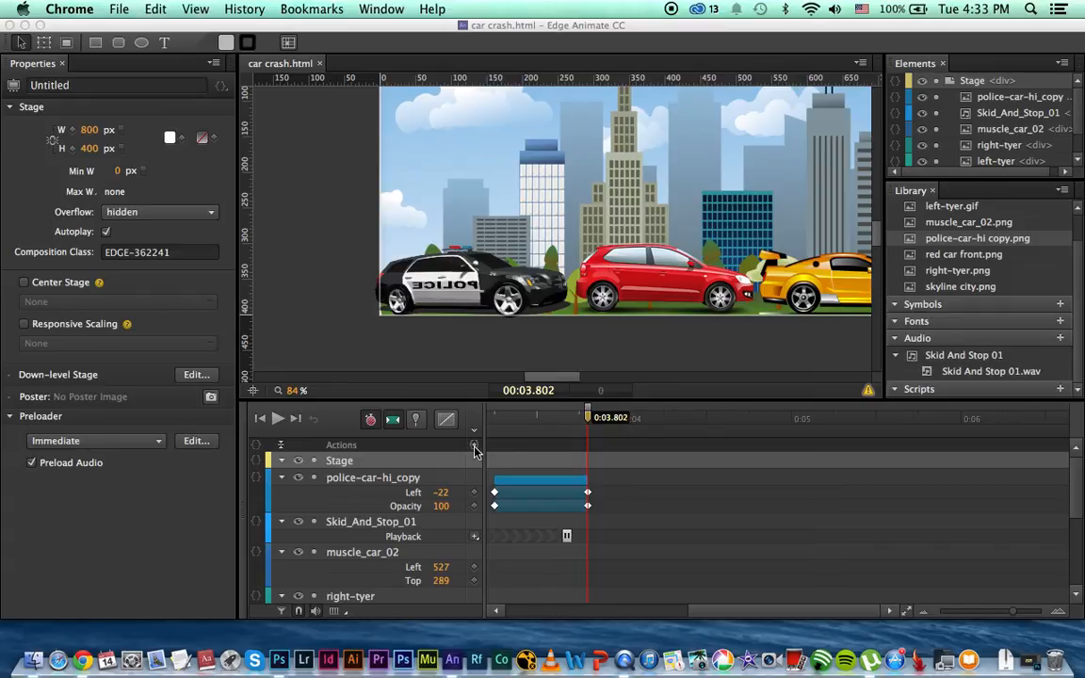
# - Add a timeline trigger at 0:05 containing only the Play action sym.play(); and save the composition
pyautogui.click(590, 421)
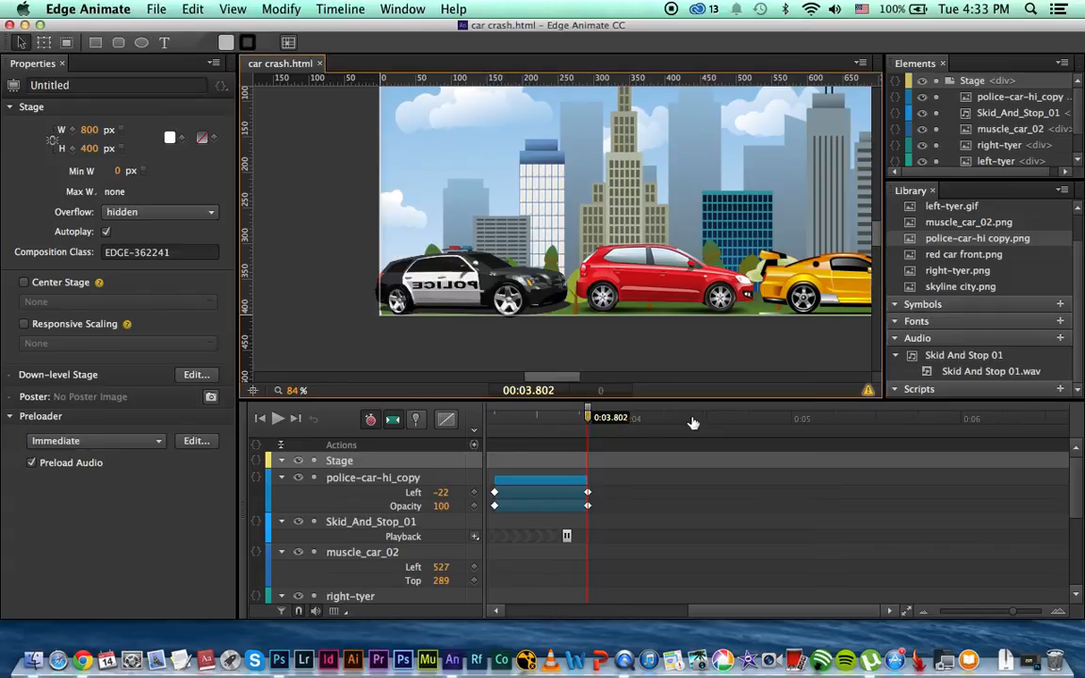
pyautogui.moveTo(590, 421); pyautogui.dragTo(796, 422)
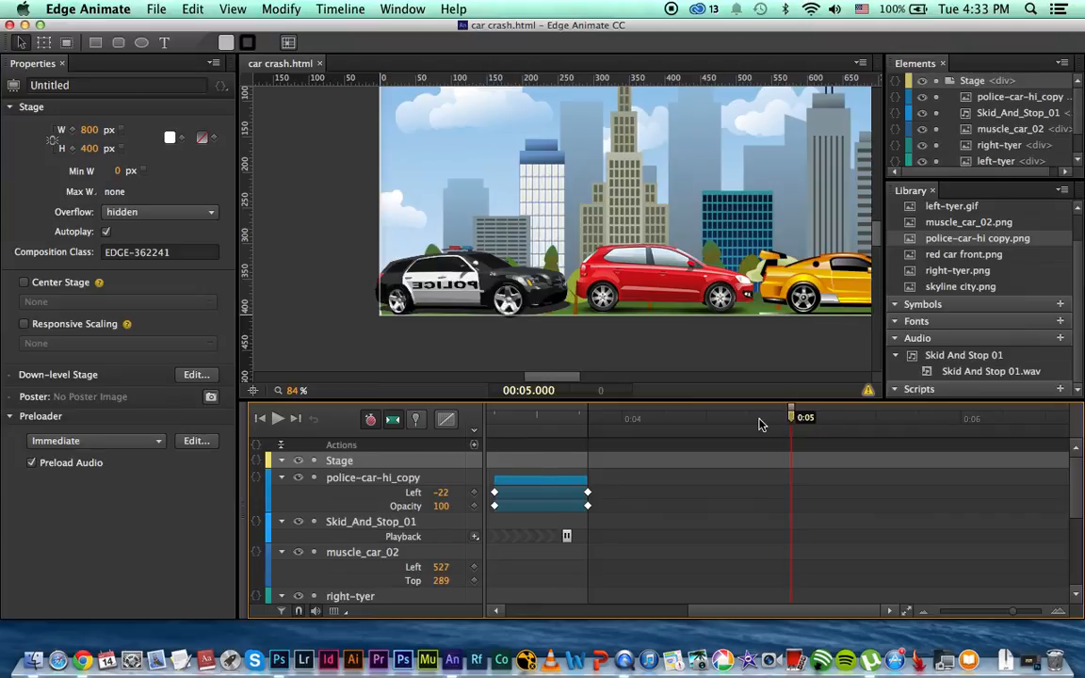
pyautogui.click(474, 446)
pyautogui.press('BackSpace')
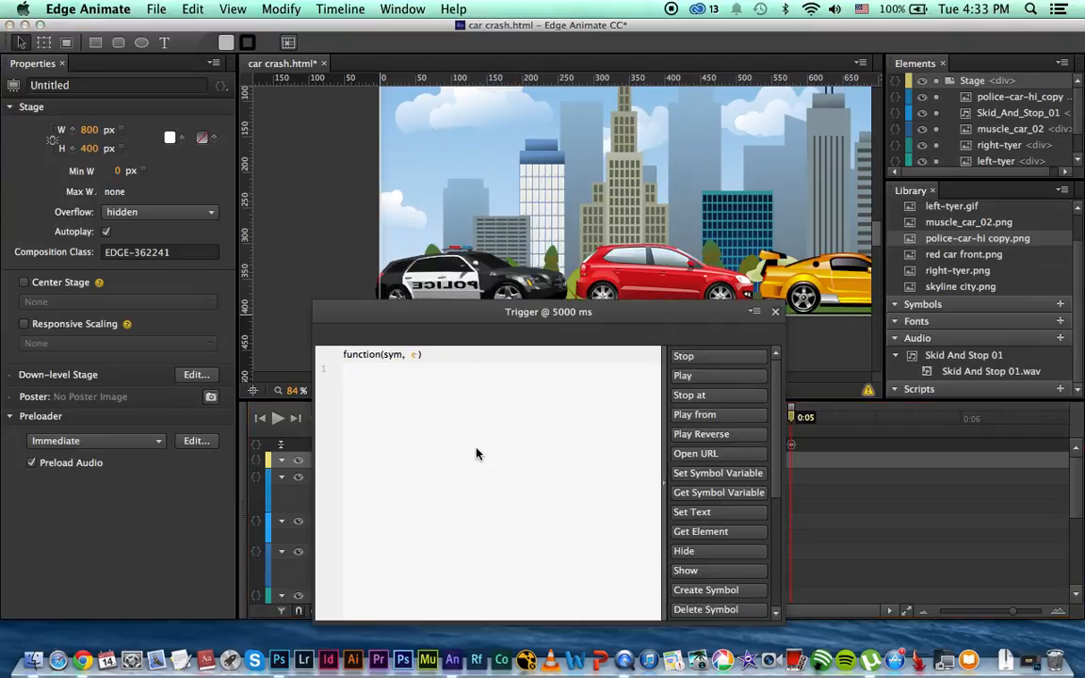
pyautogui.click(687, 377)
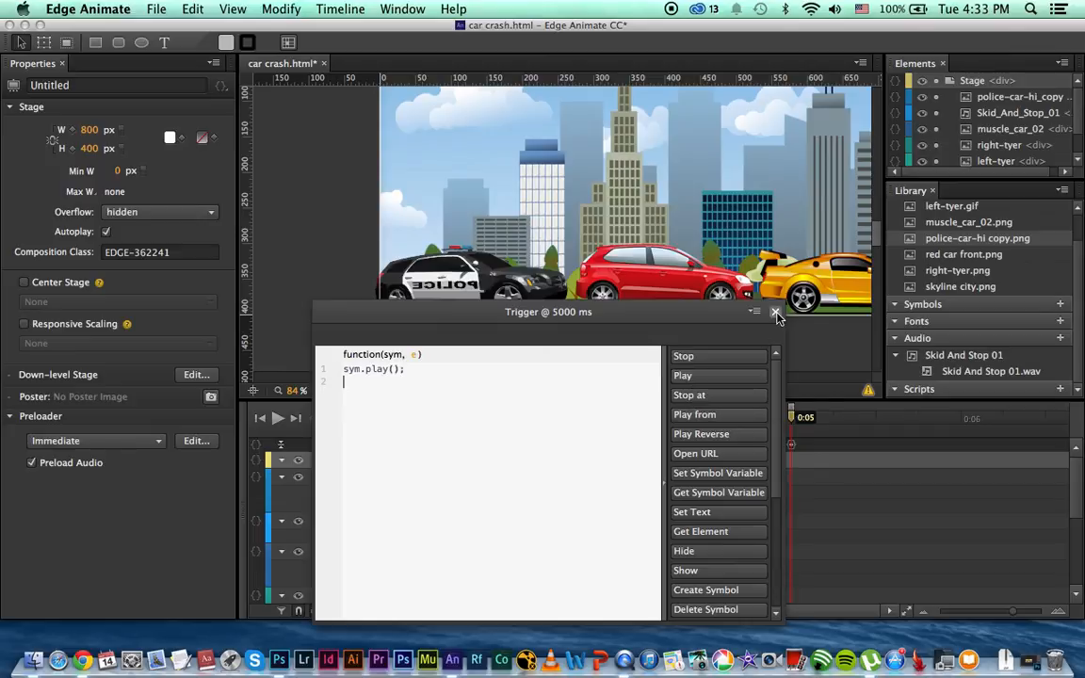
pyautogui.click(699, 281)
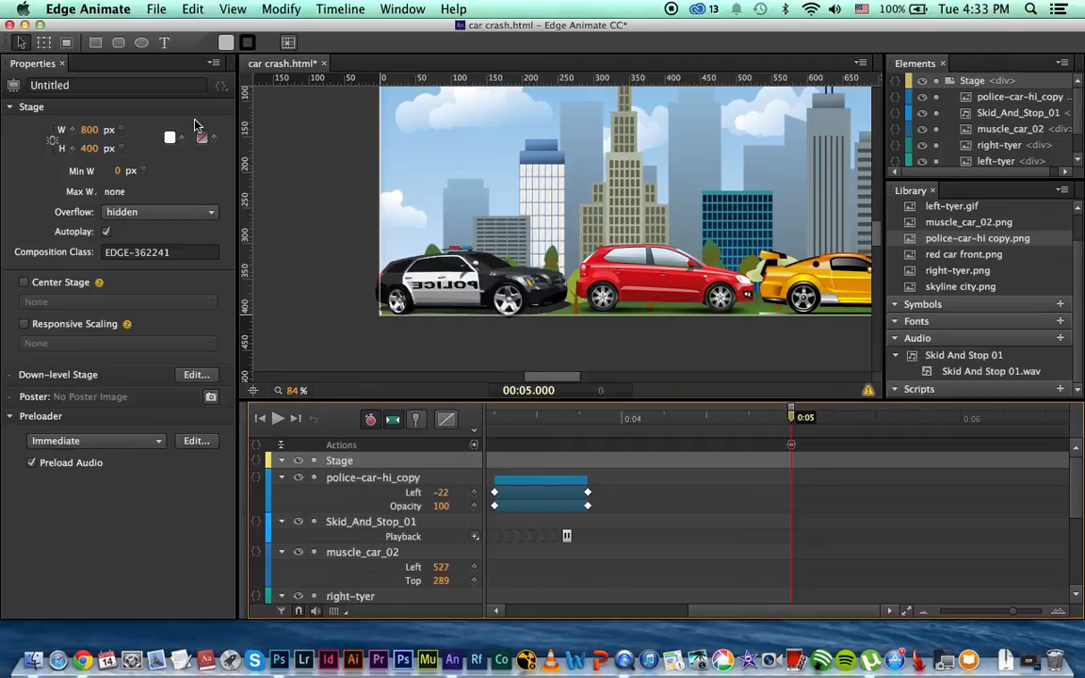
pyautogui.press('super+s')
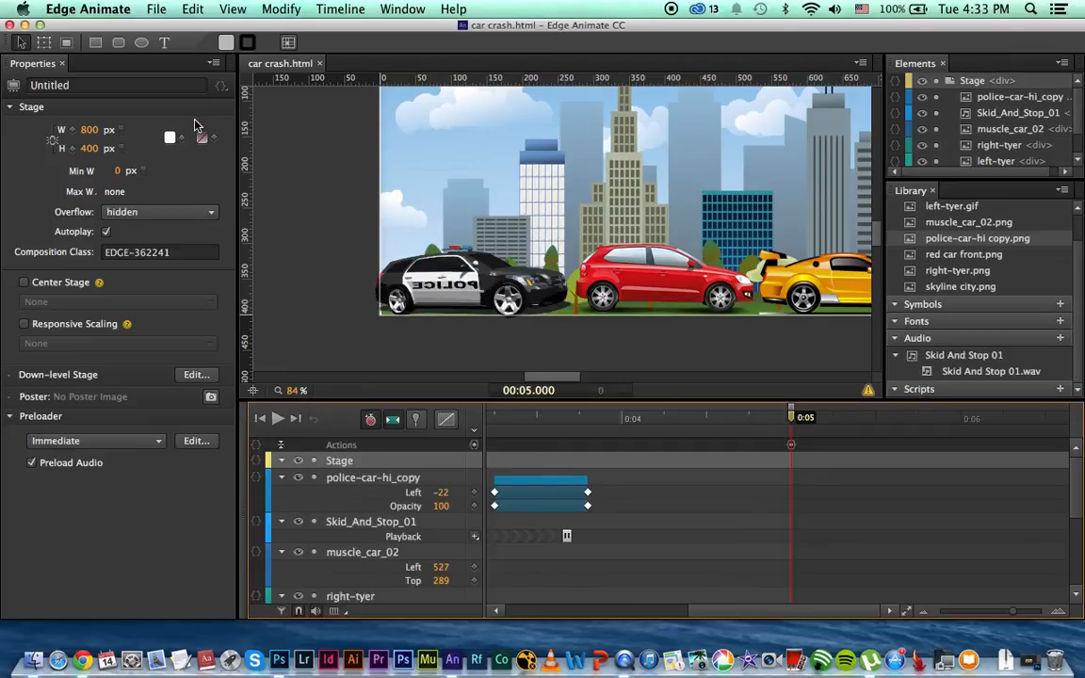
# - Preview the composition with its new trigger in the browser, close the extra preview tab, and close the browser window
pyautogui.click(145, 11)
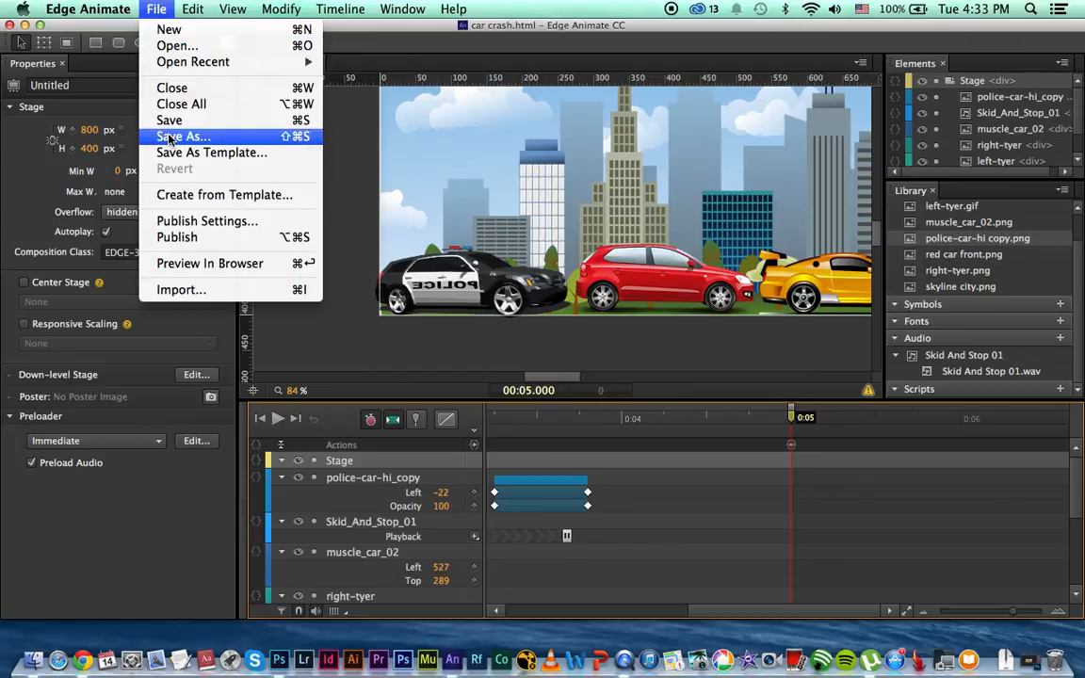
pyautogui.click(179, 267)
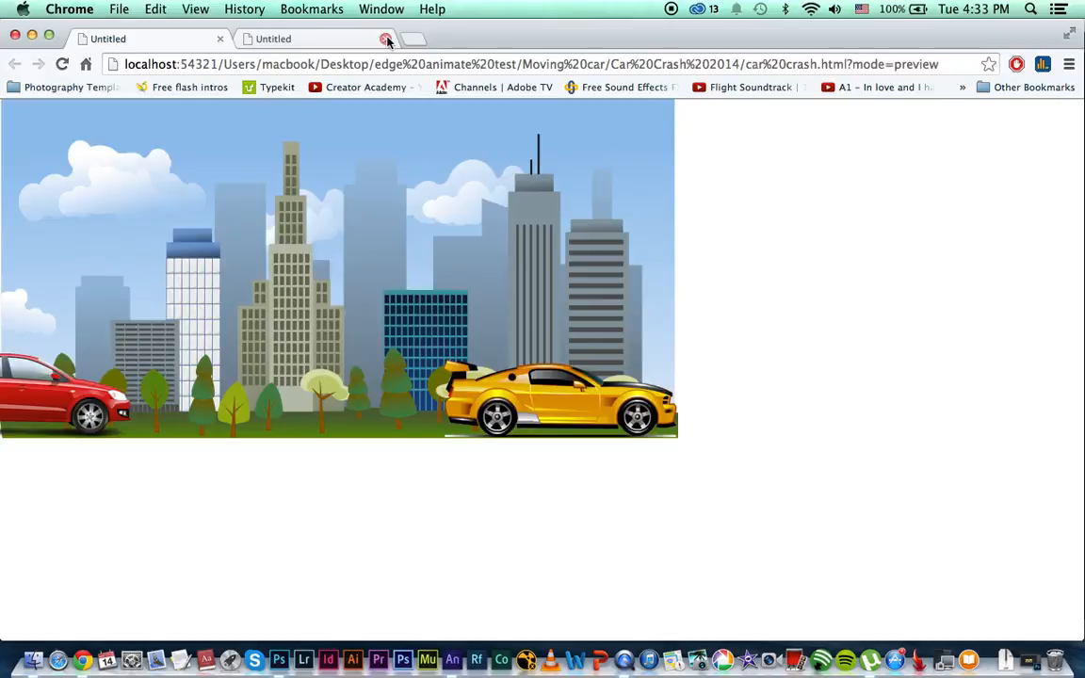
pyautogui.click(386, 40)
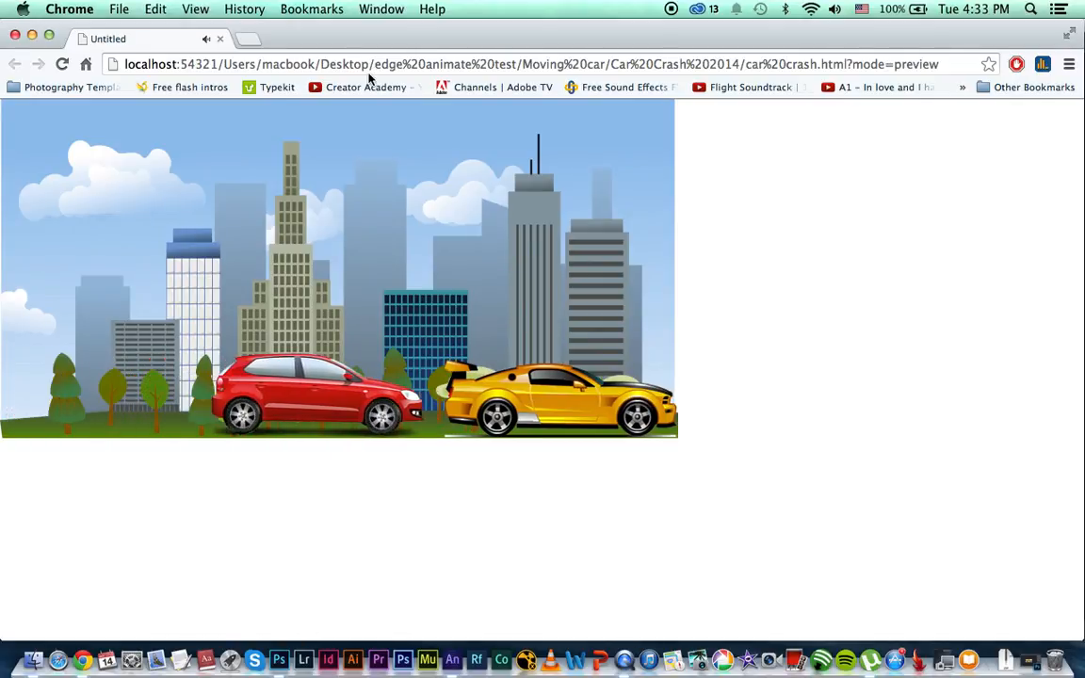
pyautogui.click(15, 35)
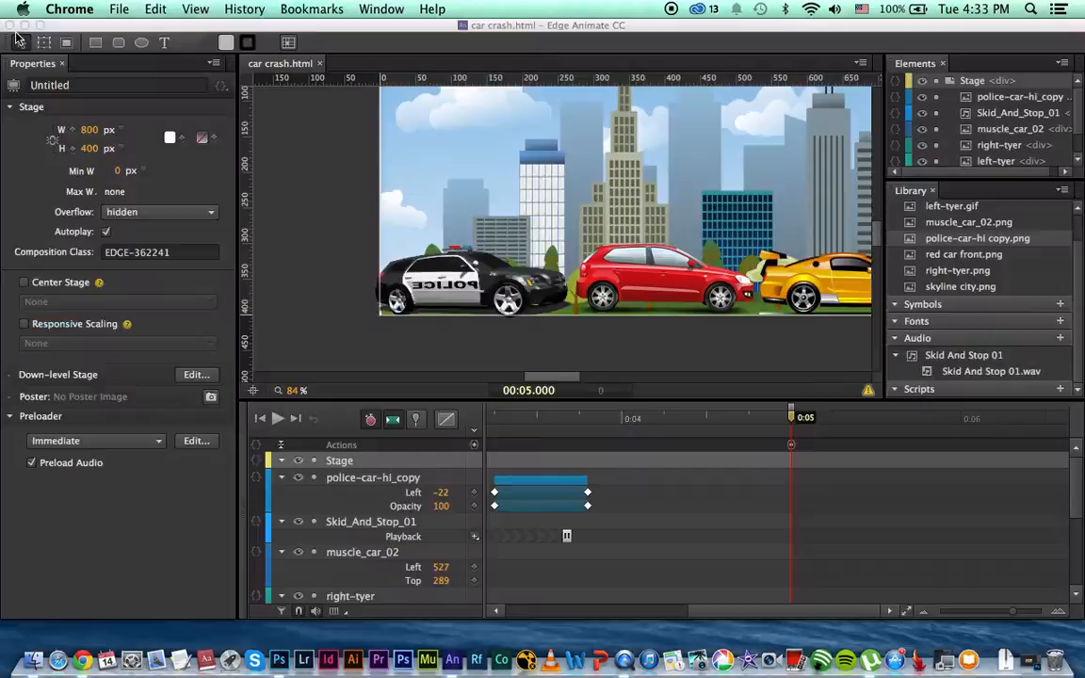
# - At 0:02.750, place red car front.png from the library on the stage above the red car, at about X 435, Y 214 px
pyautogui.click(702, 290)
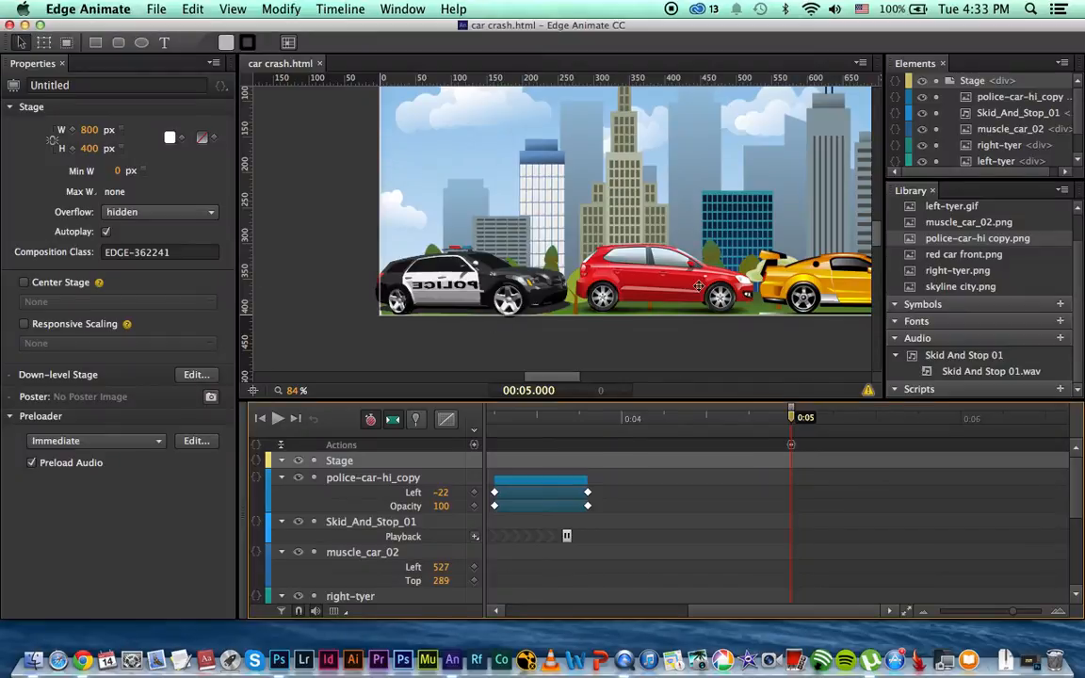
pyautogui.click(632, 258)
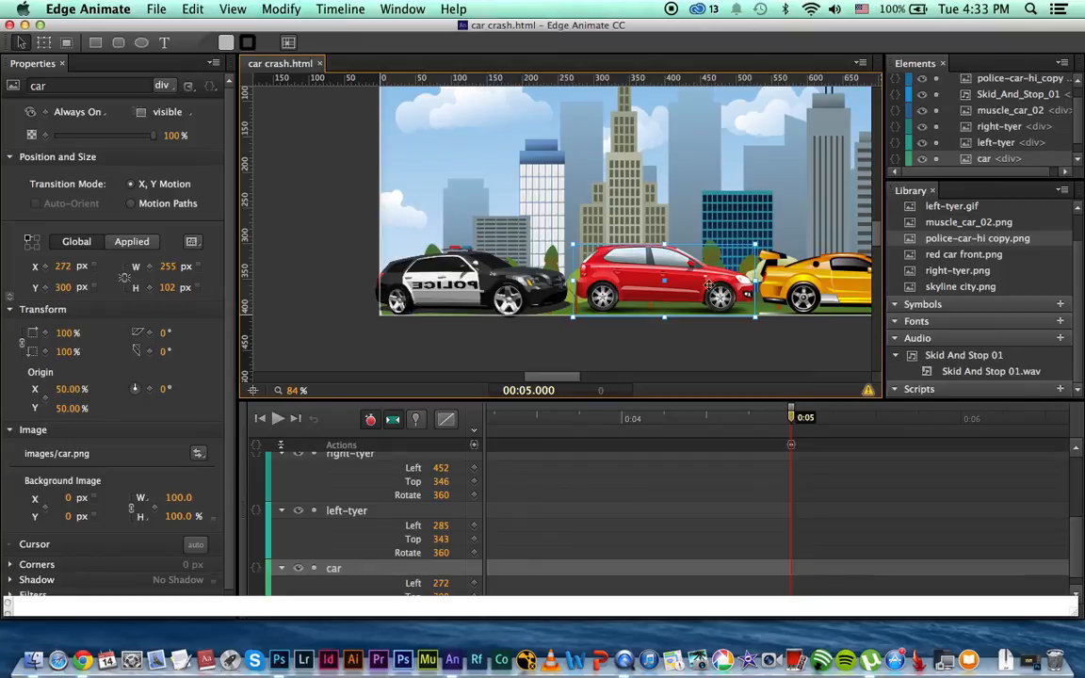
pyautogui.moveTo(796, 418); pyautogui.dragTo(764, 438)
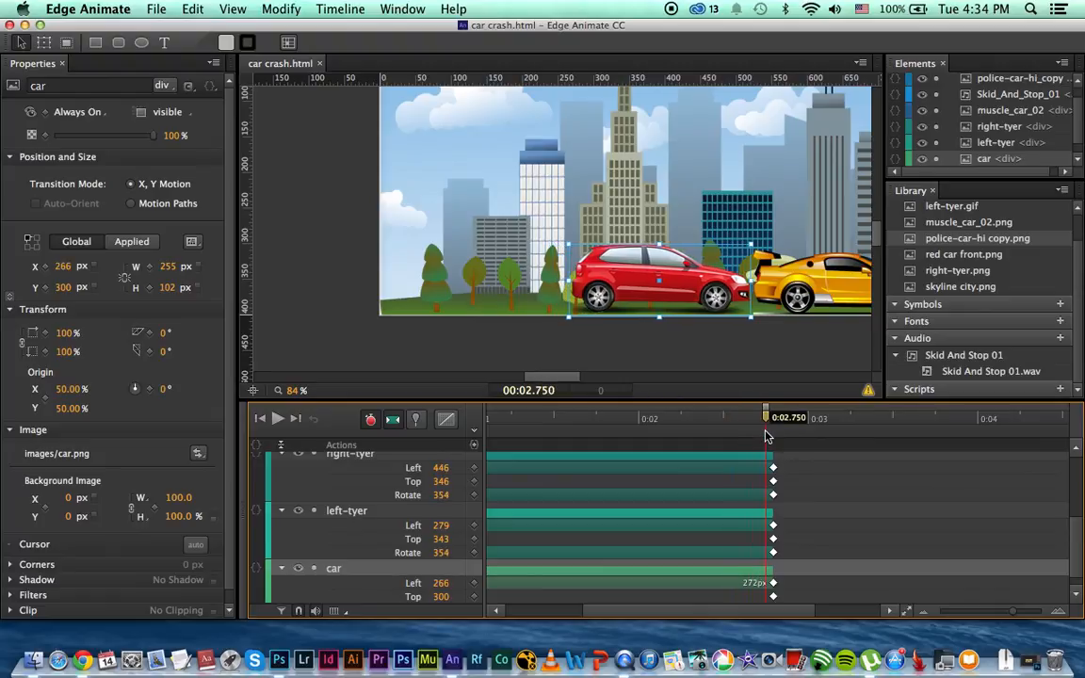
pyautogui.moveTo(928, 256); pyautogui.dragTo(710, 203)
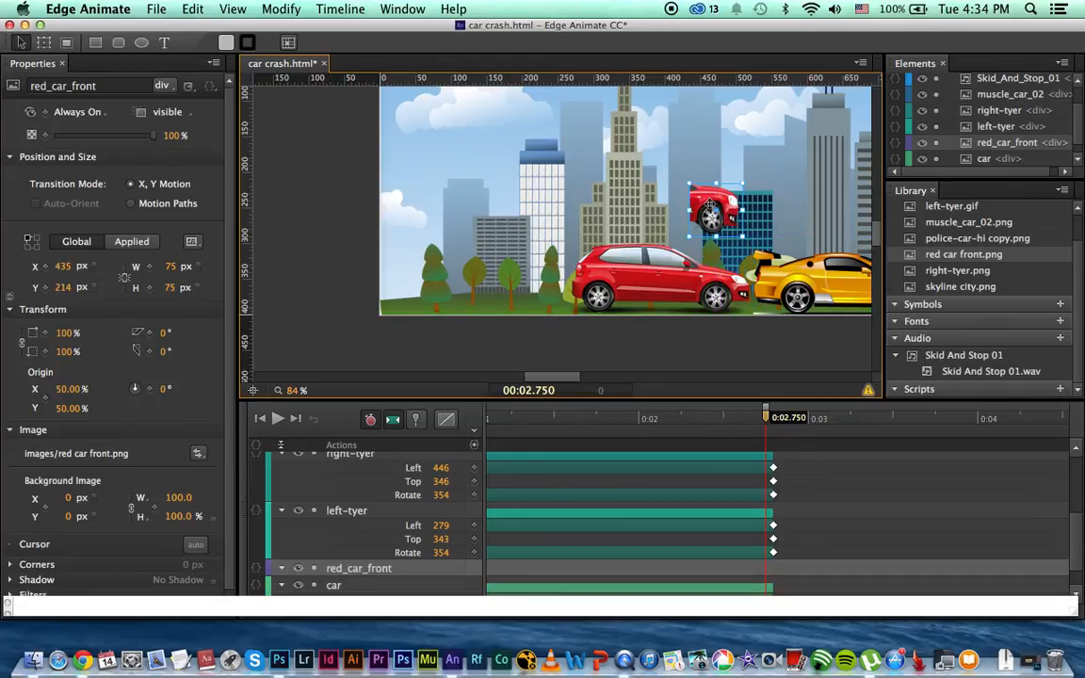
# - Bring red_car_front forward to the top of the stacking order, above the police car
pyautogui.press('super+]')
pyautogui.press('super+]')
pyautogui.press('super+]')
pyautogui.press('super+]')
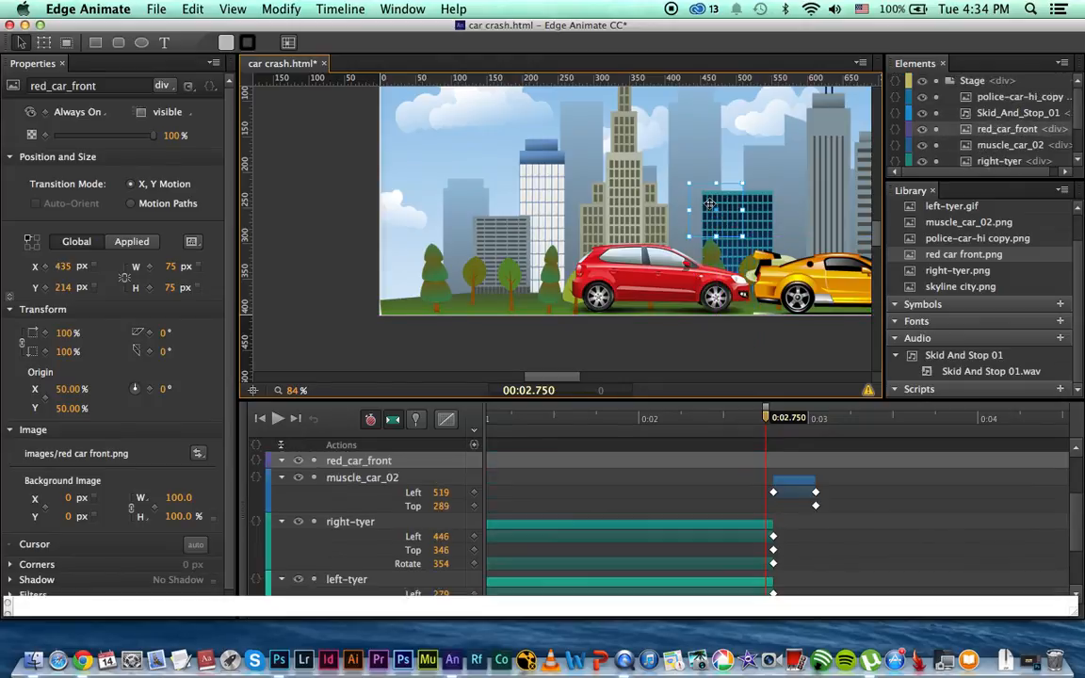
pyautogui.press('super+]')
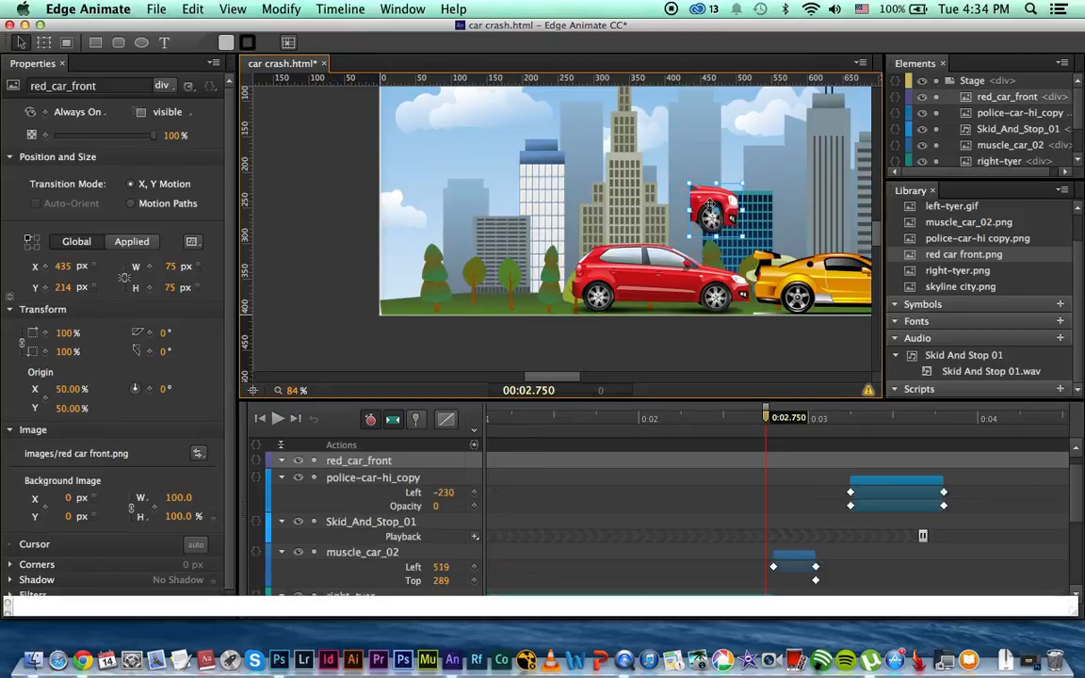
pyautogui.press('super+[')
pyautogui.press('super+]')
# - Lay red_car_front over the red car's front end at X 444 px, Y 327 px
pyautogui.moveTo(713, 200); pyautogui.dragTo(722, 283)
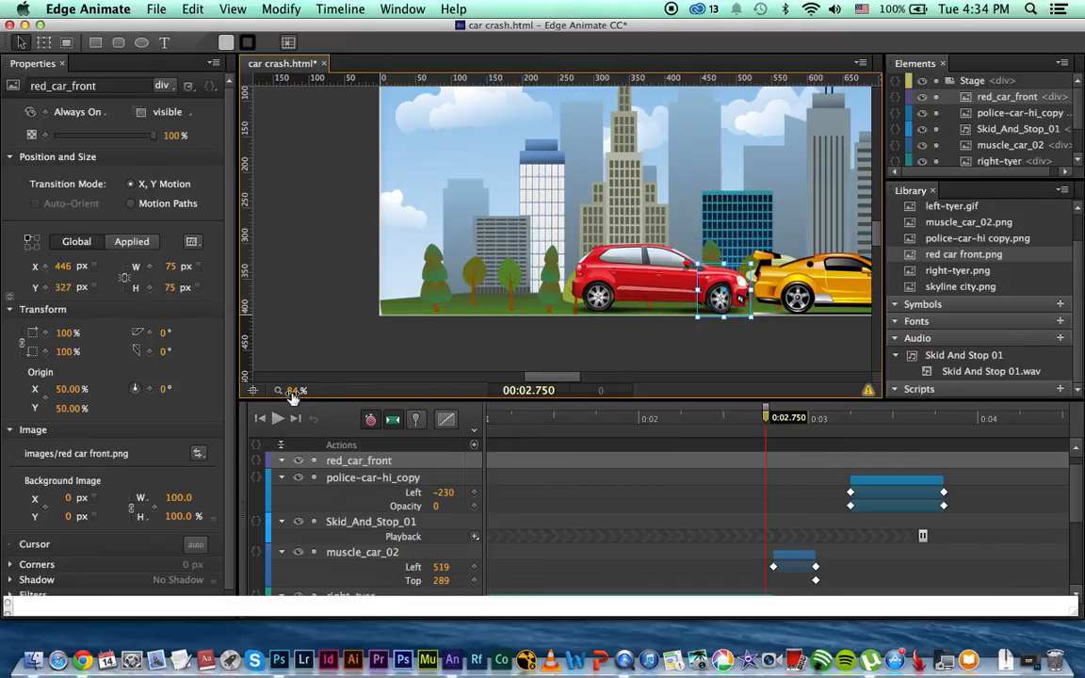
pyautogui.moveTo(294, 390); pyautogui.dragTo(342, 399)
pyautogui.moveTo(546, 384); pyautogui.dragTo(566, 383)
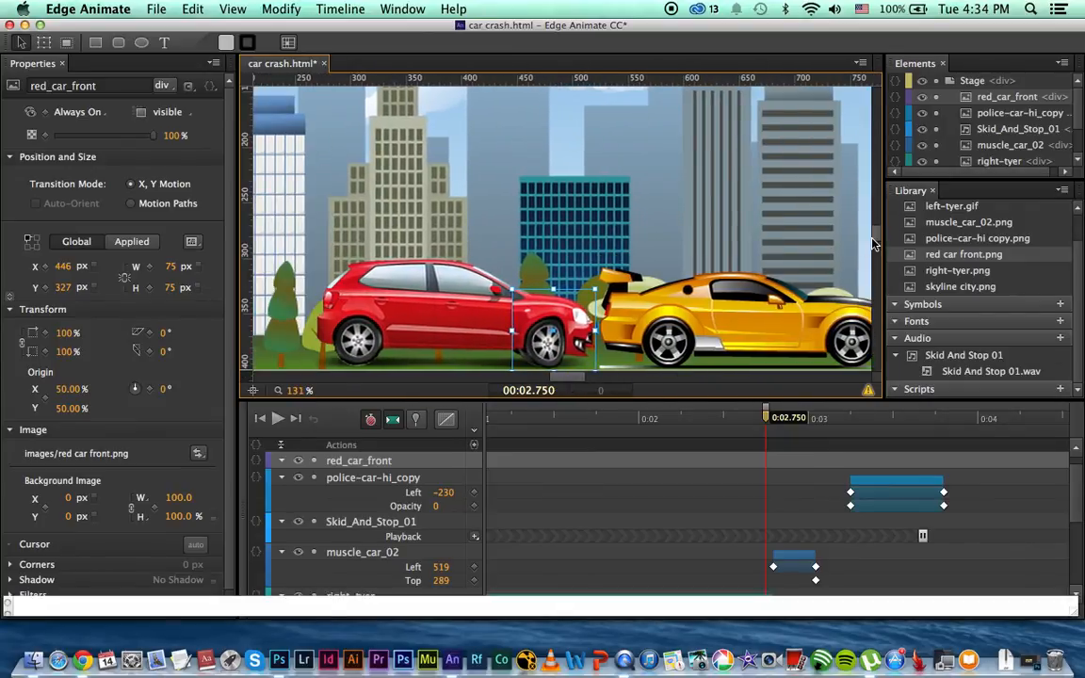
pyautogui.scroll(-3, 874, 243)
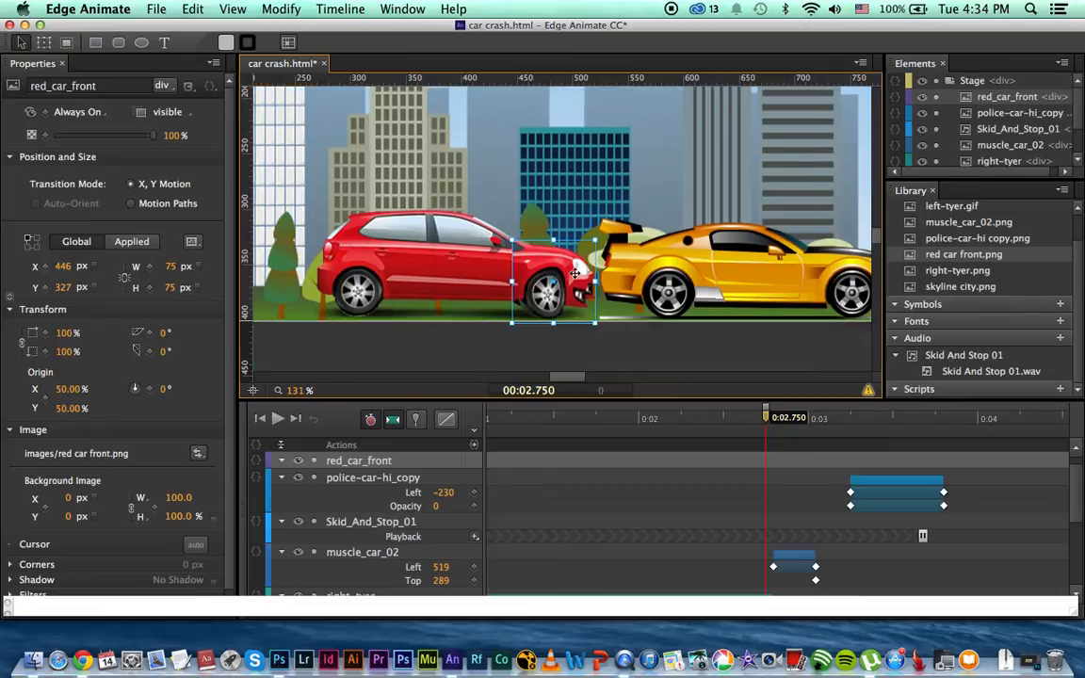
pyautogui.press('Left')
pyautogui.press('Left')
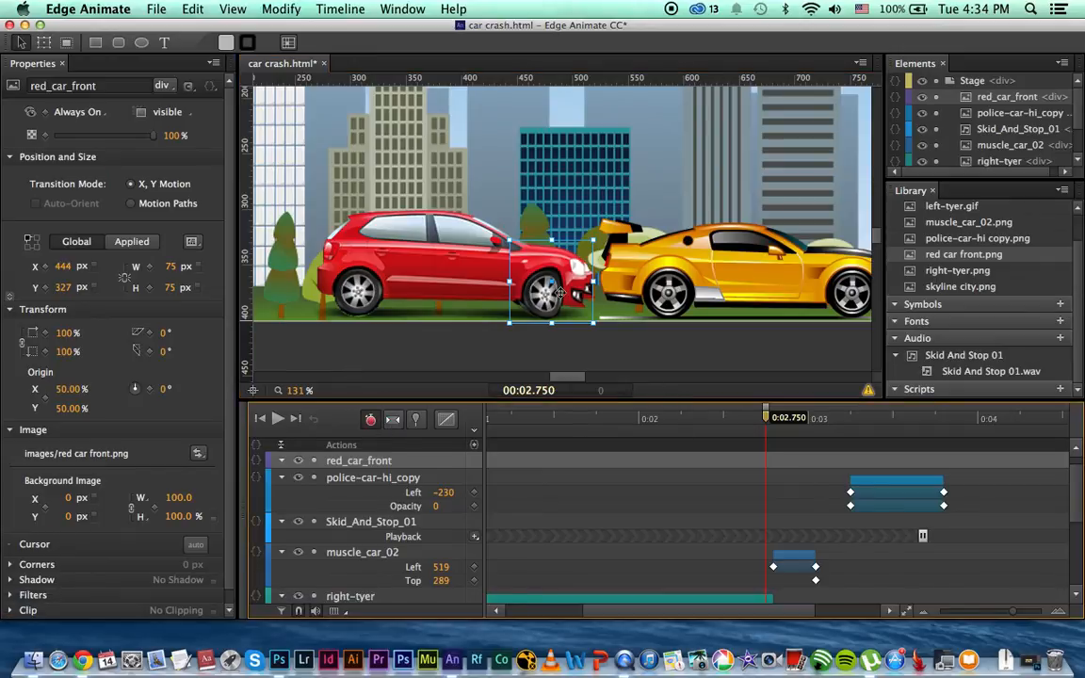
# - With auto-transition off at 0:02.750, shift red_car_front to X 441 px over the red car's front and keep it selected
pyautogui.press('Left')
pyautogui.press('Left')
pyautogui.press('Left')
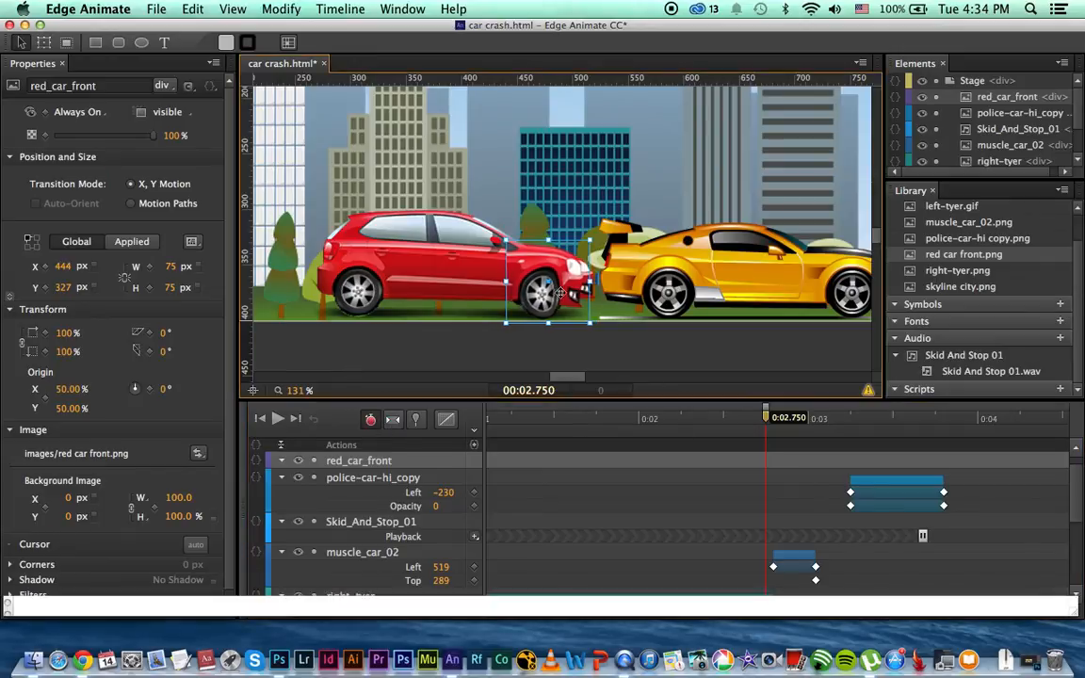
pyautogui.press('Left')
pyautogui.press('Left')
pyautogui.press('Left')
pyautogui.click(592, 281)
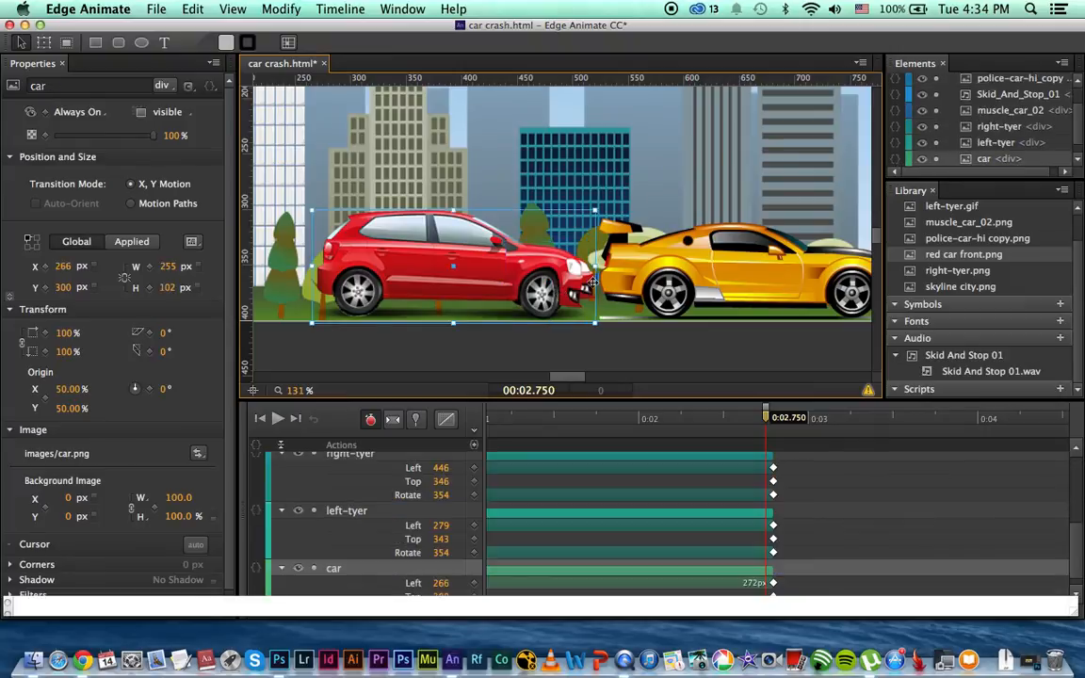
pyautogui.click(568, 204)
pyautogui.click(551, 262)
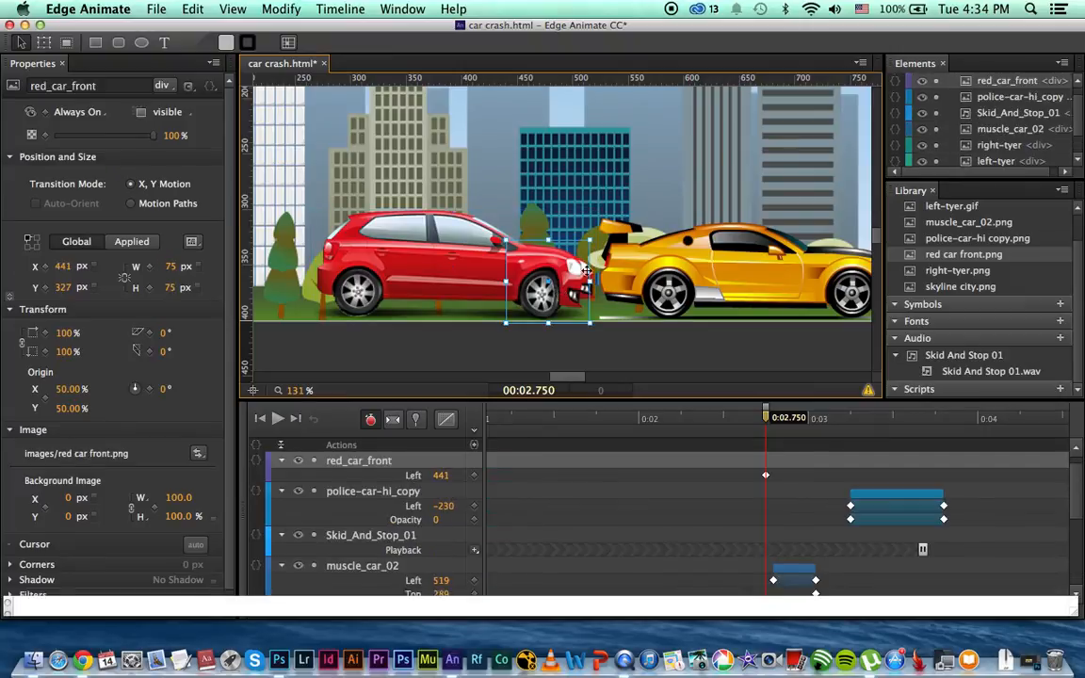
# - Stretch red_car_front to 78 px wide at X 443 px so it covers the red car's front end
pyautogui.moveTo(591, 281)
pyautogui.mouseDown()
pyautogui.moveTo(606, 282)
pyautogui.moveTo(594, 283)
pyautogui.mouseUp()
pyautogui.moveTo(507, 282); pyautogui.dragTo(507, 279)
pyautogui.click(469, 264)
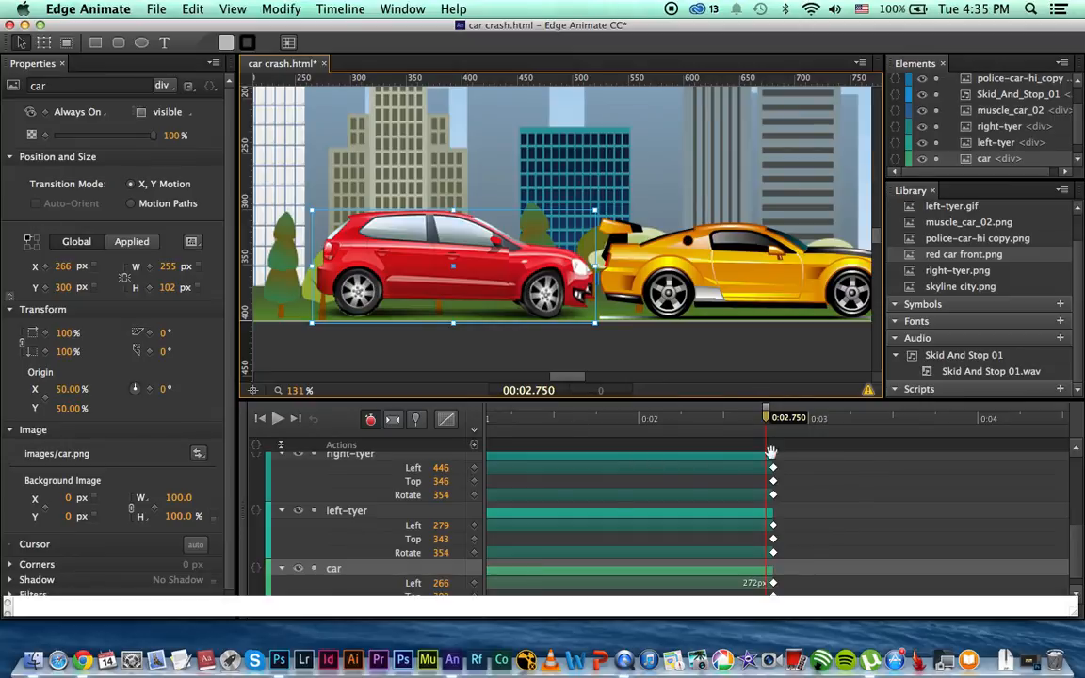
pyautogui.moveTo(1075, 538); pyautogui.dragTo(1074, 443)
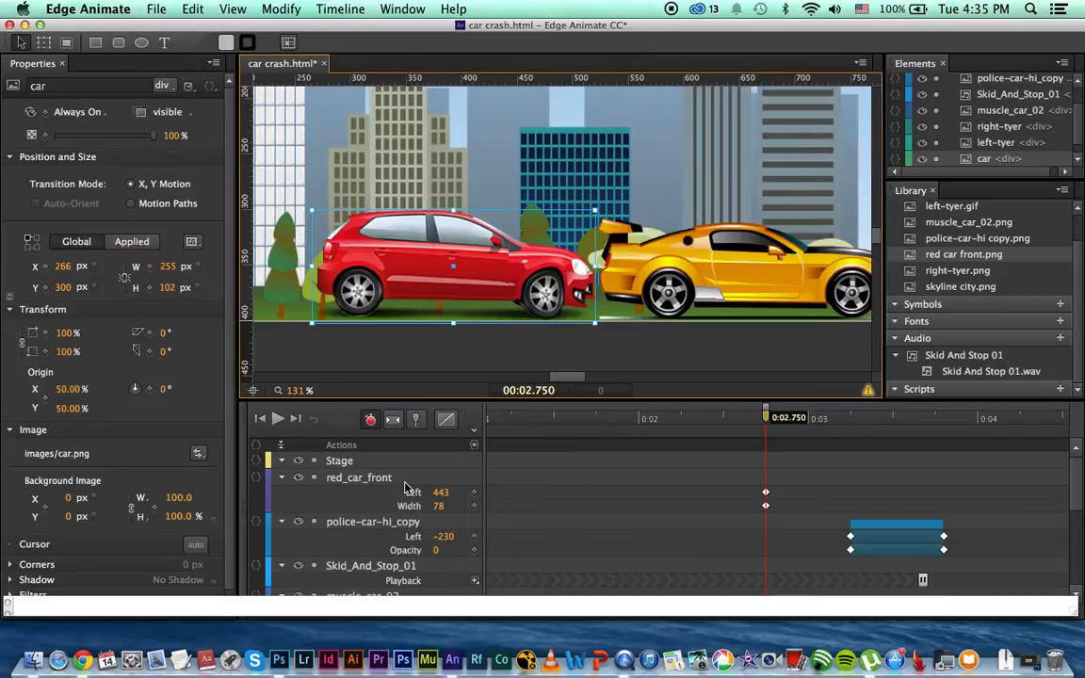
# - Select red_car_front at 0:02.750 and delete it from the stage
pyautogui.click(363, 477)
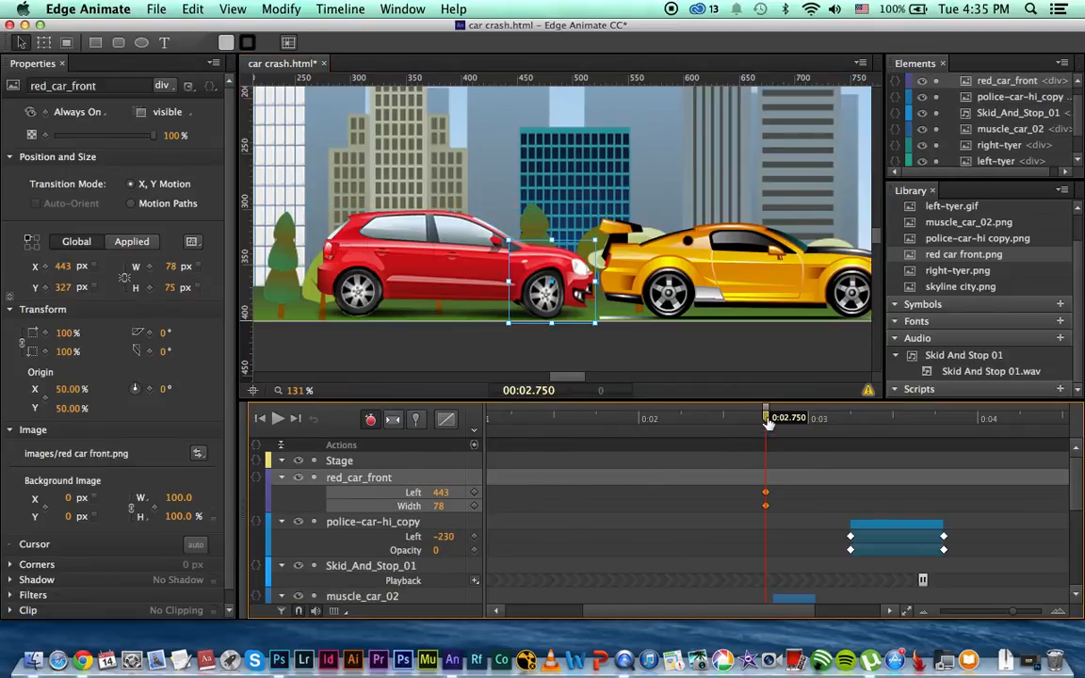
pyautogui.moveTo(764, 422); pyautogui.dragTo(761, 421)
pyautogui.click(560, 273)
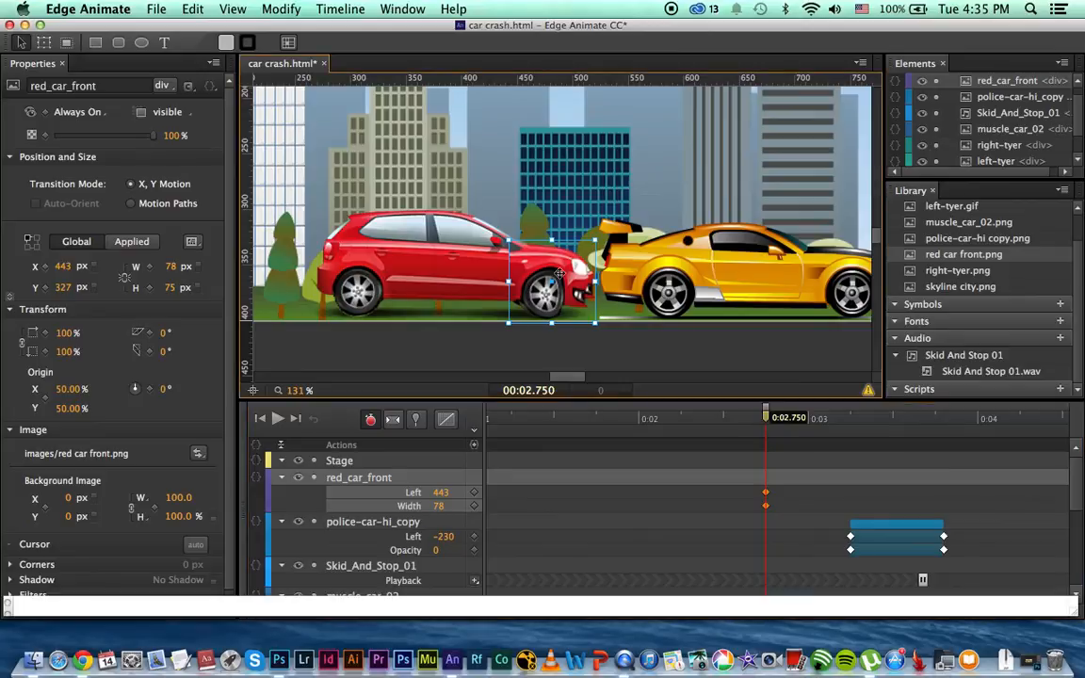
pyautogui.click(768, 422)
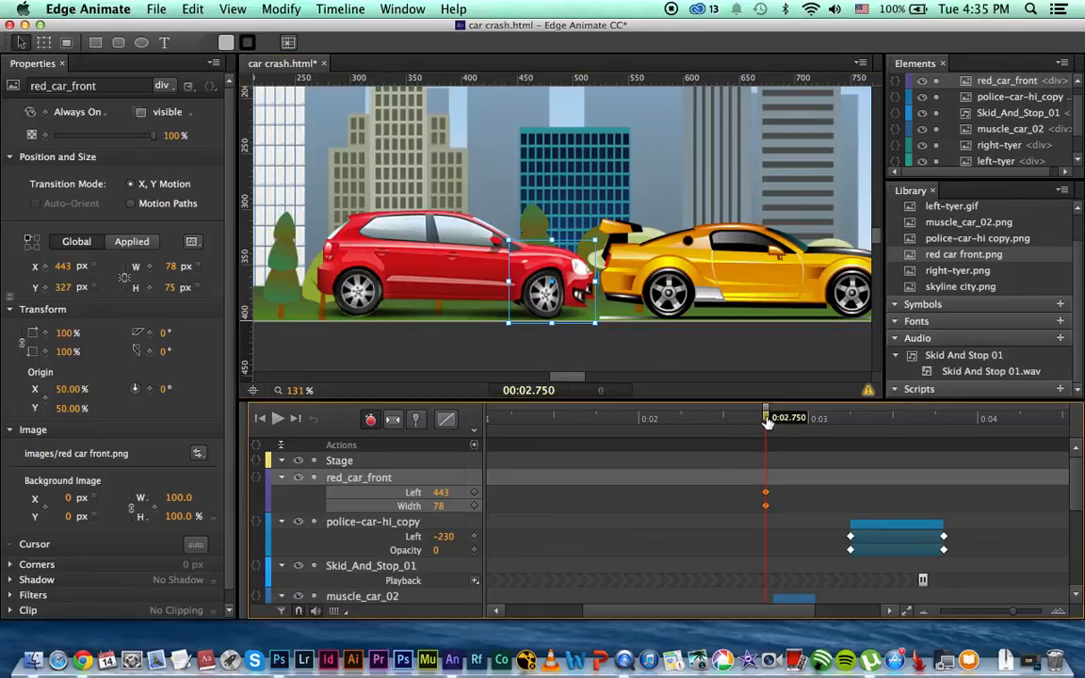
pyautogui.moveTo(768, 422); pyautogui.dragTo(765, 421)
pyautogui.press('Delete')
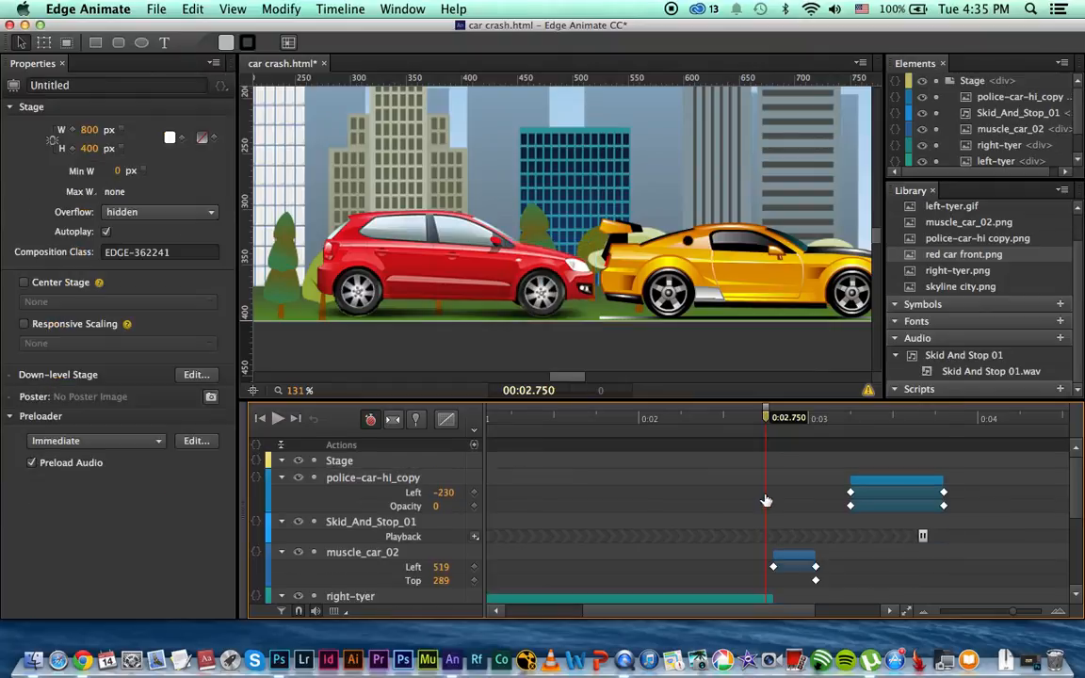
# - With auto-keyframe off, place red car front.png above right-tyer, over the car's front at X 438, Y 325 px, 90 px wide
pyautogui.click(553, 288)
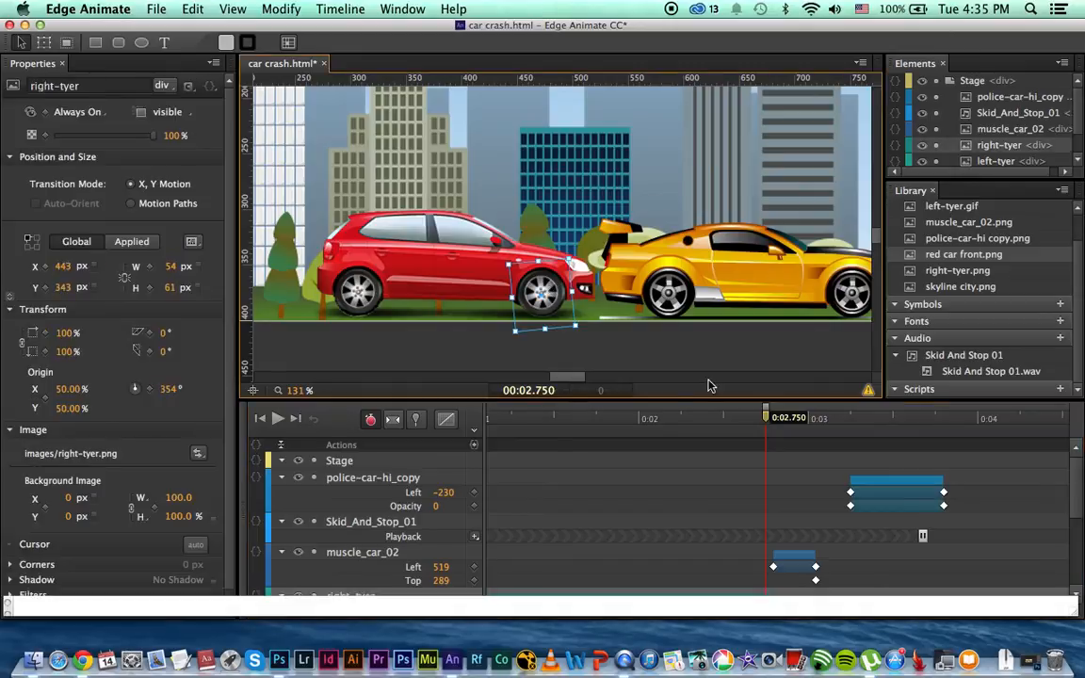
pyautogui.click(370, 418)
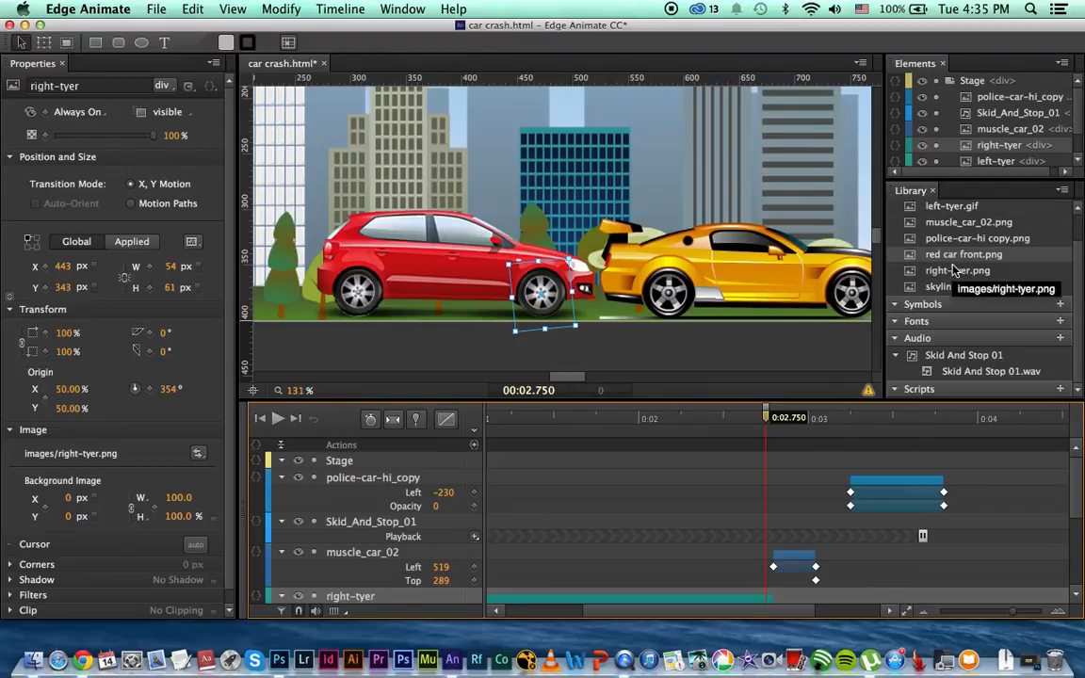
pyautogui.moveTo(950, 261); pyautogui.dragTo(500, 280)
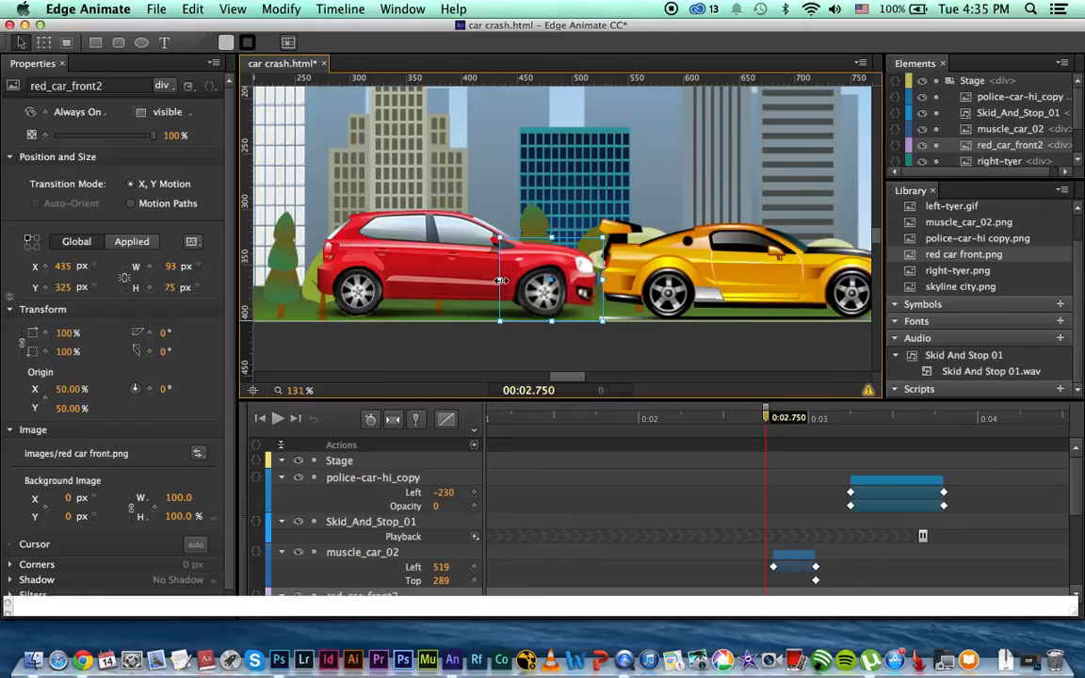
pyautogui.moveTo(500, 279); pyautogui.dragTo(504, 280)
pyautogui.click(455, 172)
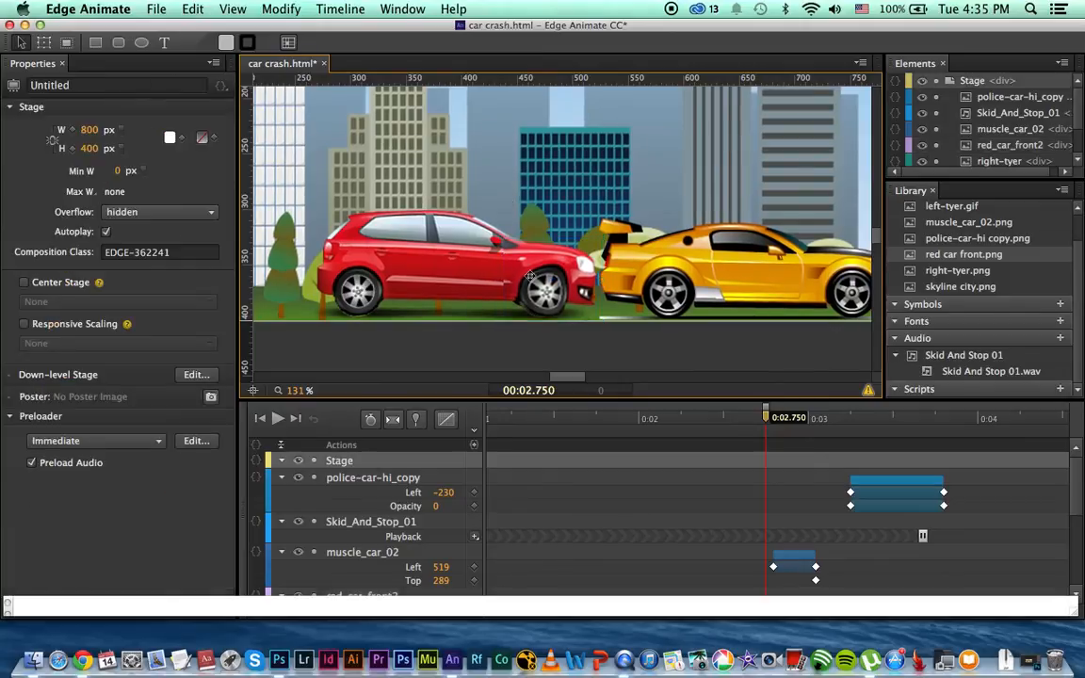
pyautogui.click(547, 270)
# - At 0:02.709, turn on auto-keyframe and auto-transition, and add an opacity keyframe of 23% to red_car_front2
pyautogui.moveTo(766, 418); pyautogui.dragTo(759, 422)
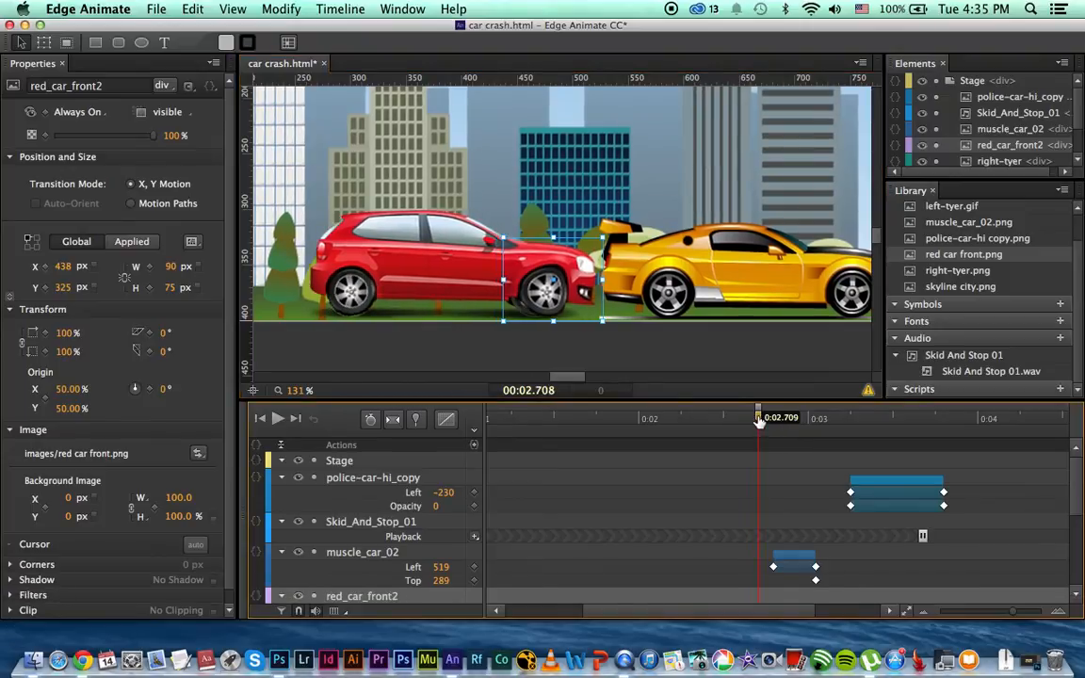
pyautogui.click(372, 420)
pyautogui.click(394, 420)
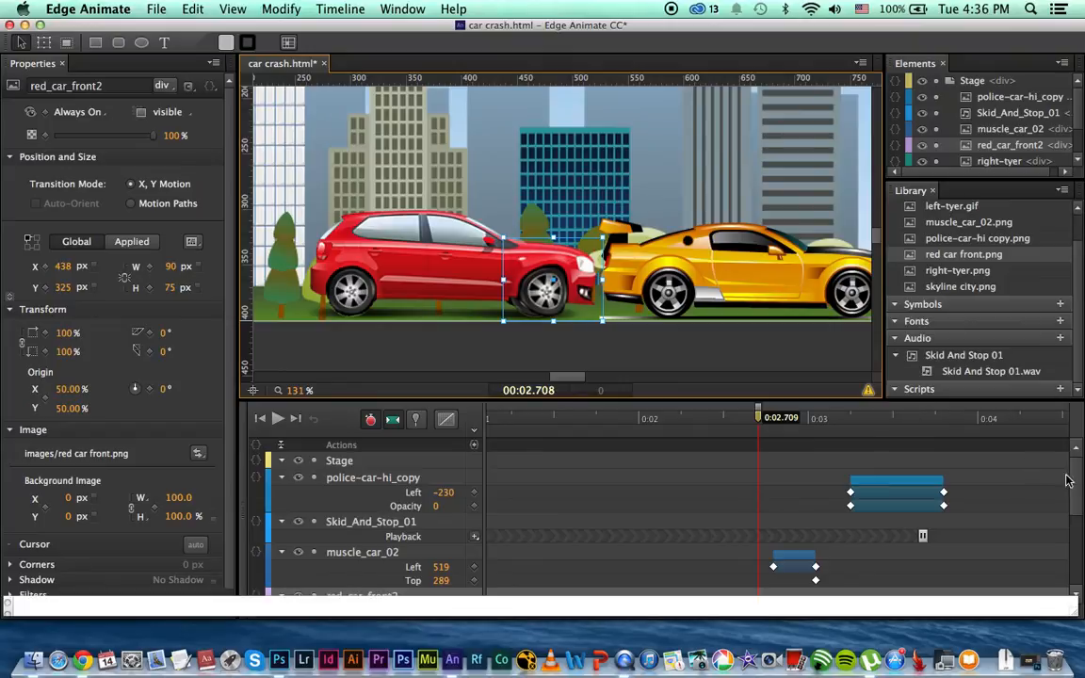
pyautogui.scroll(-1, 1076, 499)
pyautogui.moveTo(1076, 499)
pyautogui.mouseDown()
pyautogui.moveTo(1076, 556)
pyautogui.moveTo(1074, 514)
pyautogui.mouseUp()
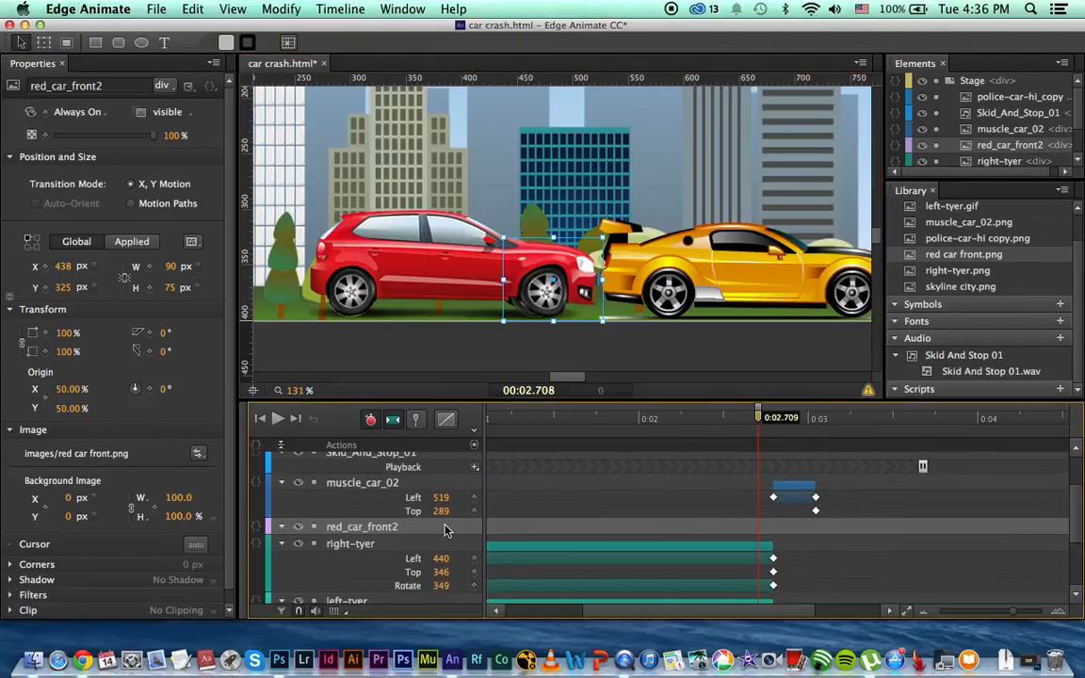
pyautogui.click(33, 135)
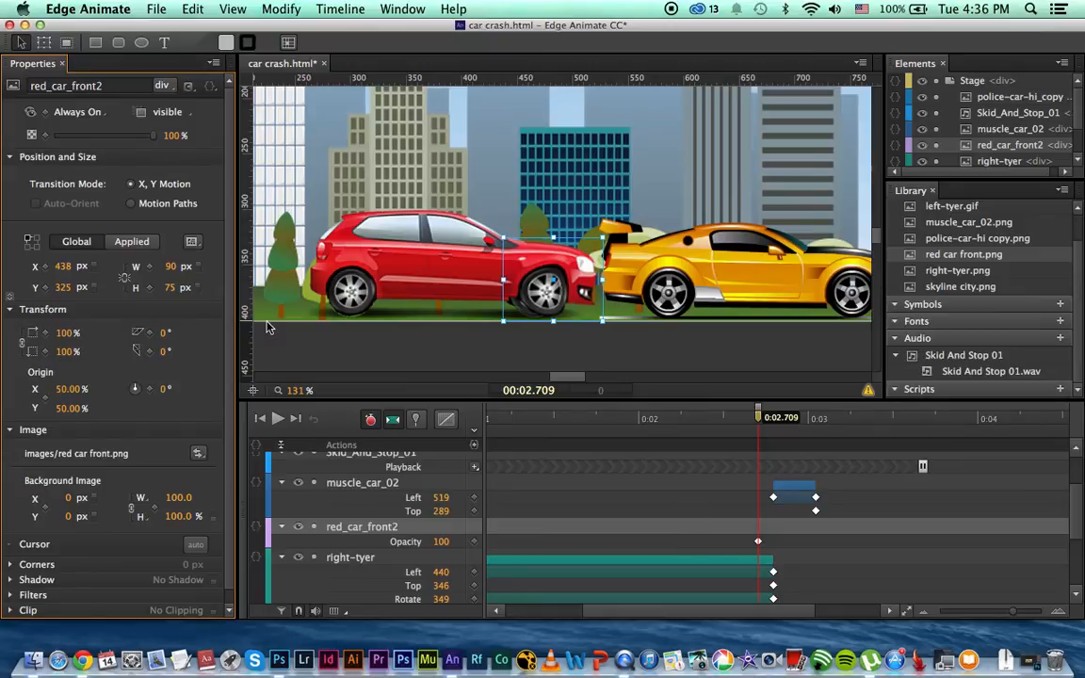
pyautogui.moveTo(440, 541); pyautogui.dragTo(377, 543)
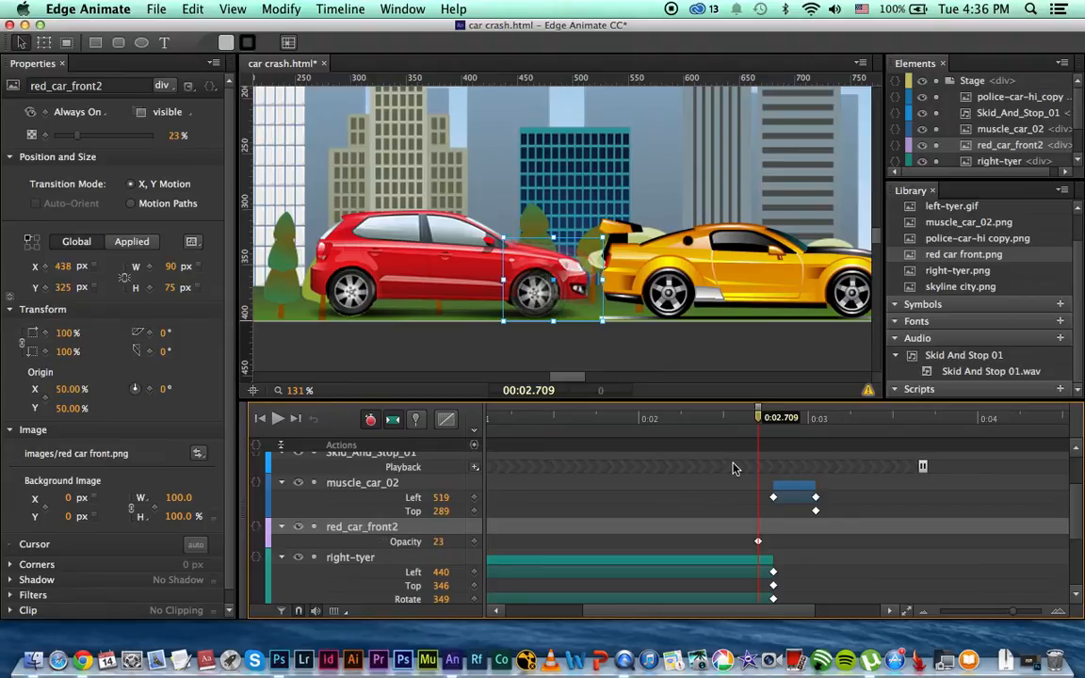
# - Fade red_car_front2 in to 100% opacity at 0:02.861, and set its starting opacity at 0:02.709 to 0%
pyautogui.moveTo(761, 423); pyautogui.dragTo(785, 423)
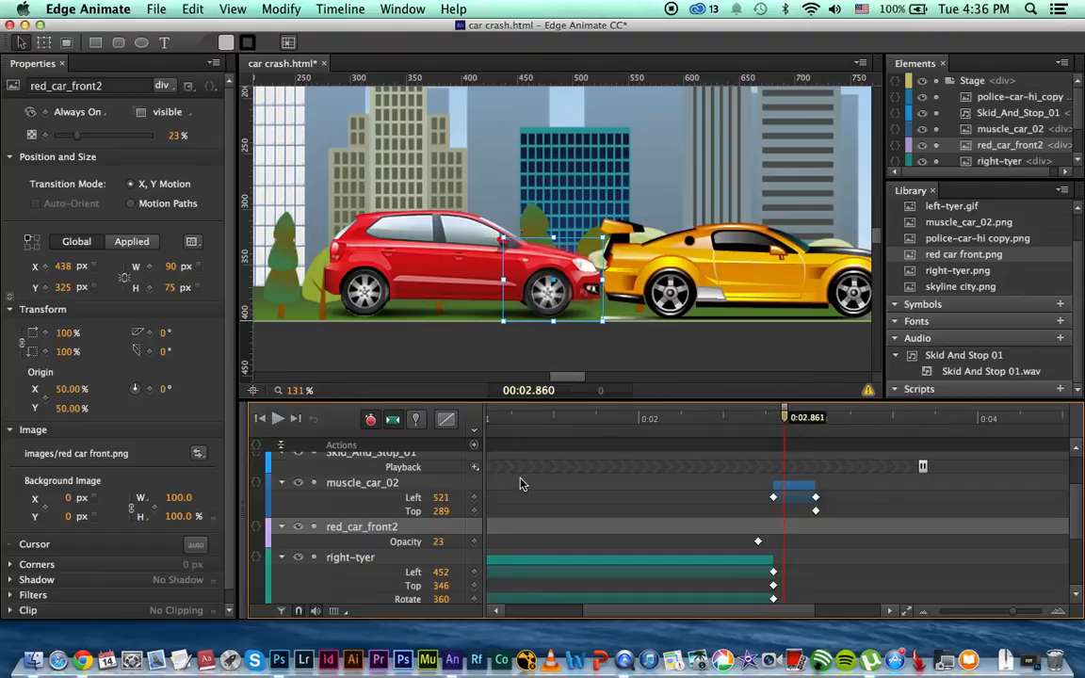
pyautogui.moveTo(439, 542); pyautogui.dragTo(525, 537)
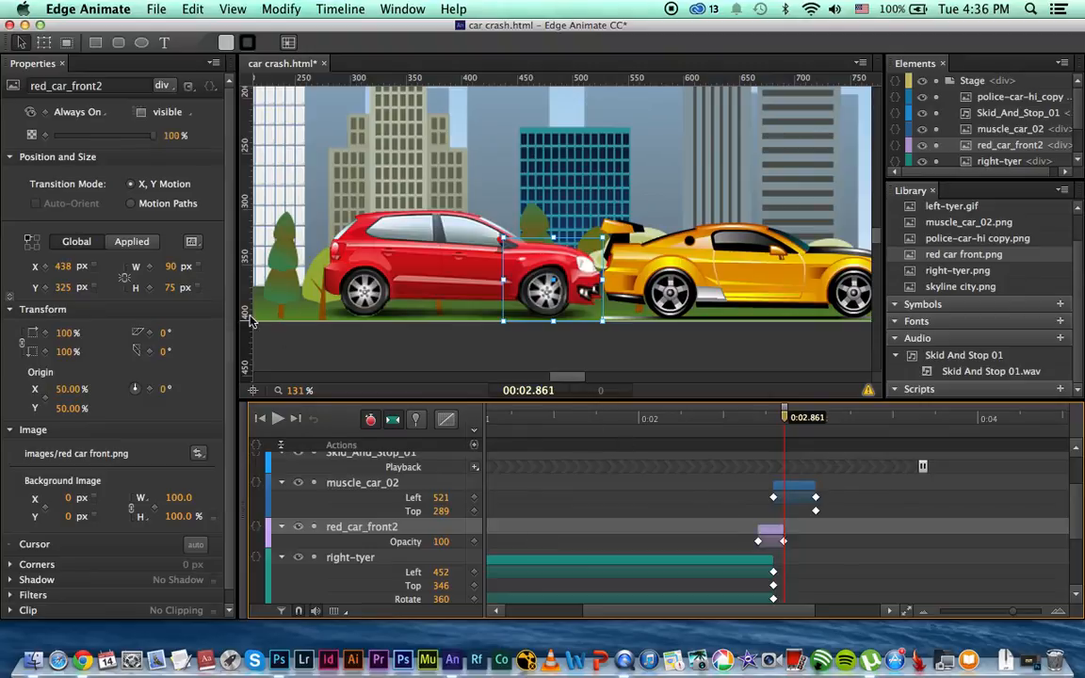
pyautogui.moveTo(785, 419); pyautogui.dragTo(756, 414)
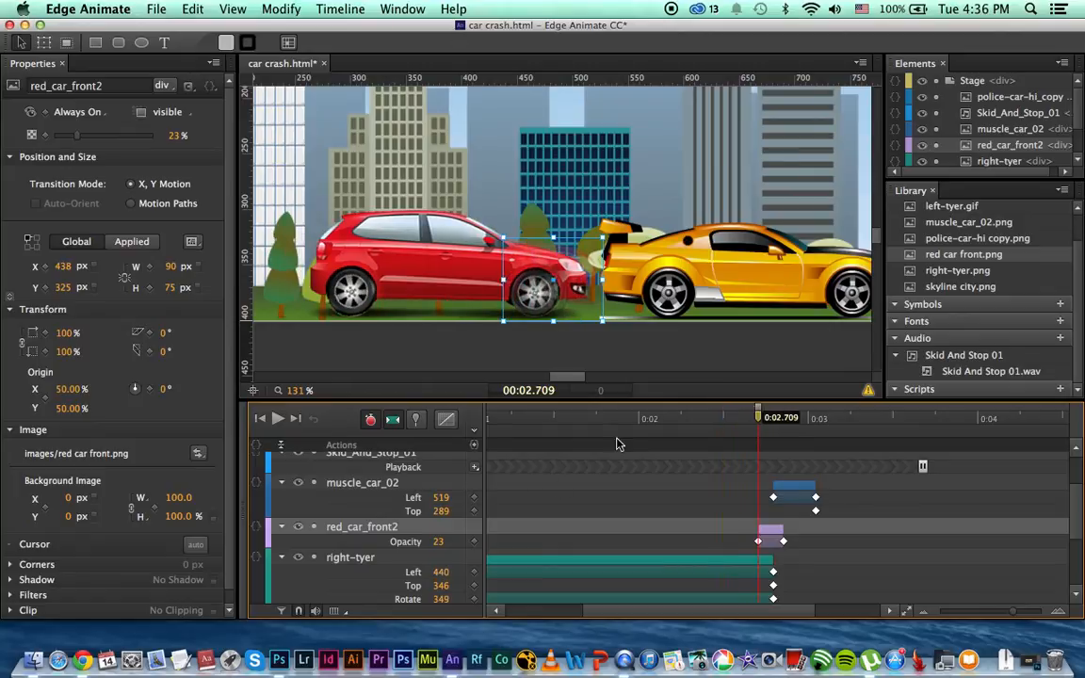
pyautogui.moveTo(440, 545); pyautogui.dragTo(391, 538)
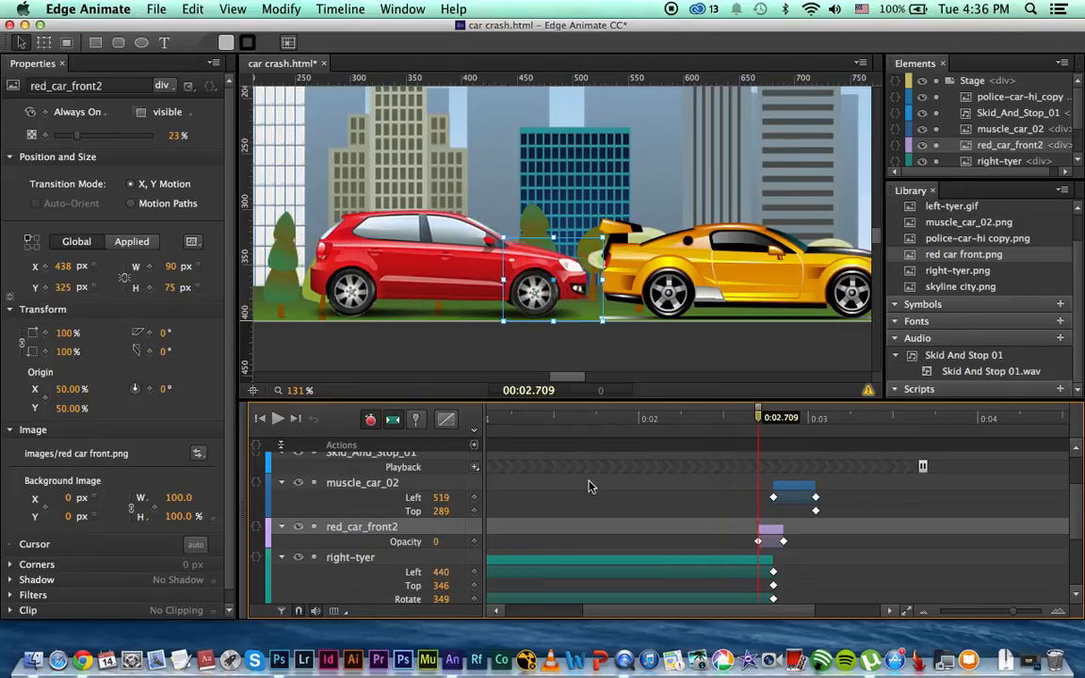
# - Play the animation from 0:00, and replay it with the whole scene in view at 85% stage zoom
pyautogui.moveTo(760, 424); pyautogui.dragTo(372, 417)
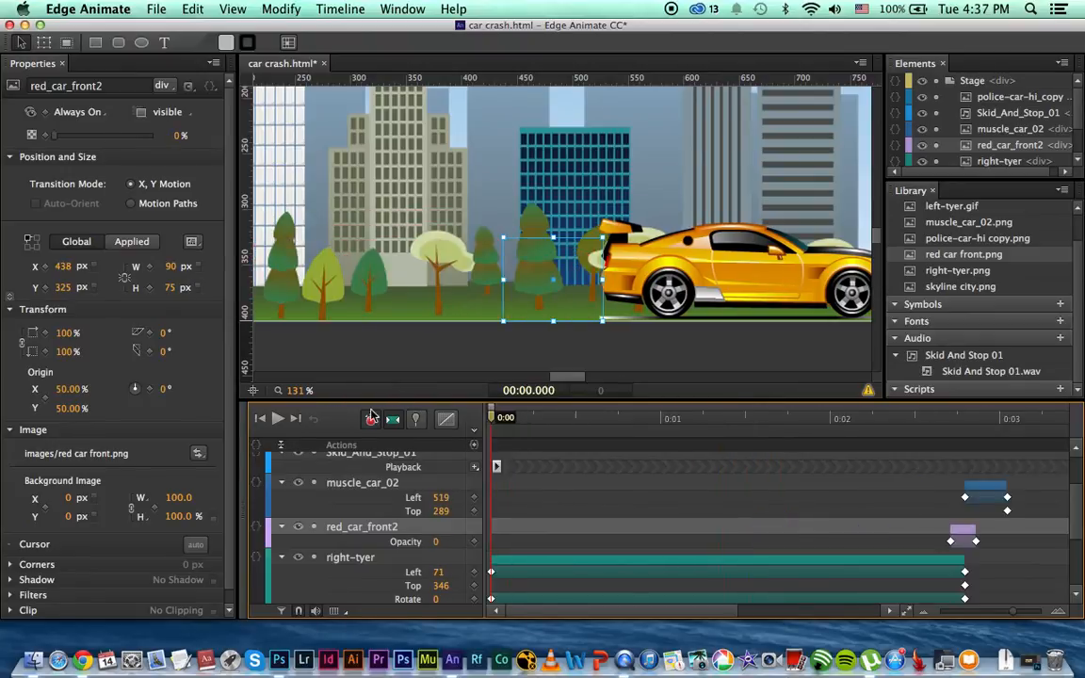
pyautogui.click(384, 337)
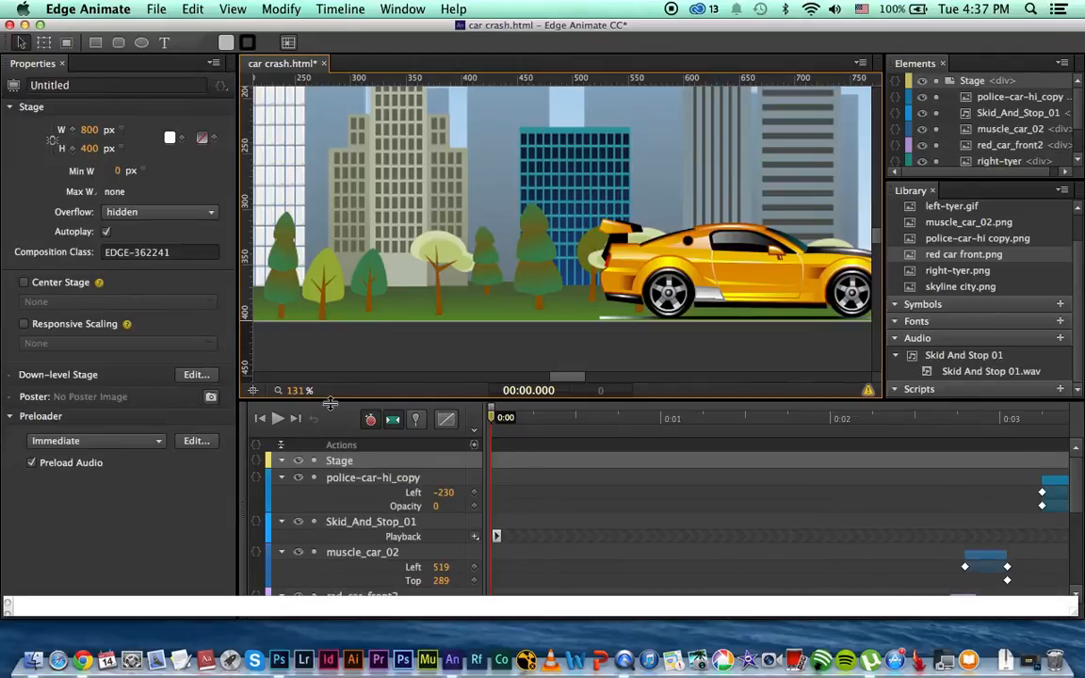
pyautogui.press('space')
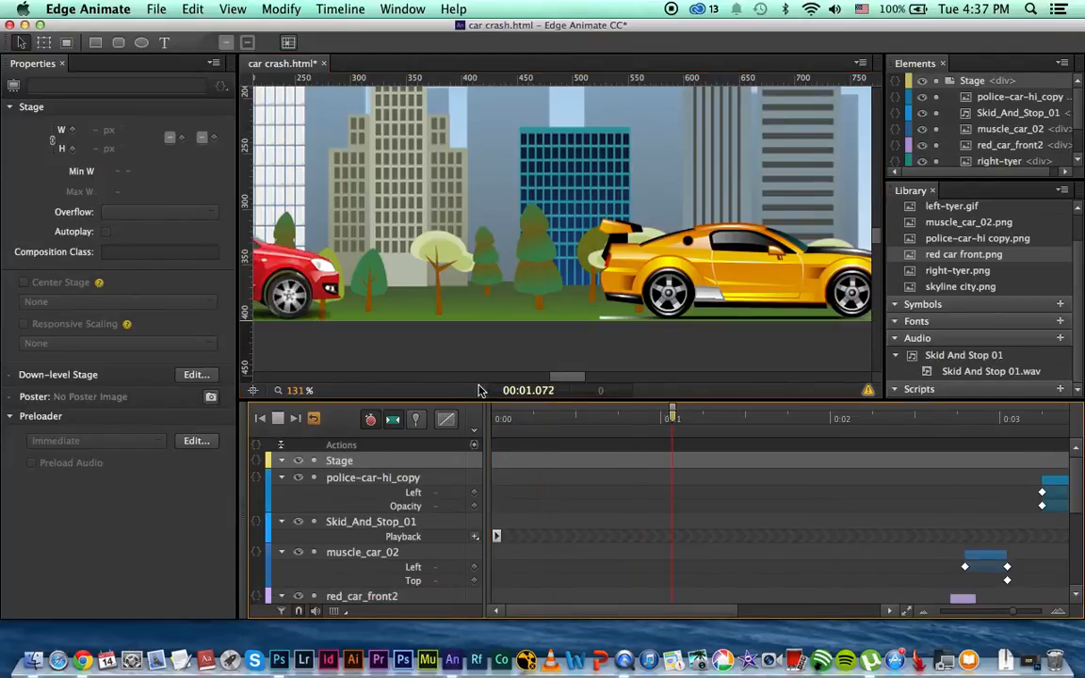
pyautogui.moveTo(295, 392); pyautogui.dragTo(247, 401)
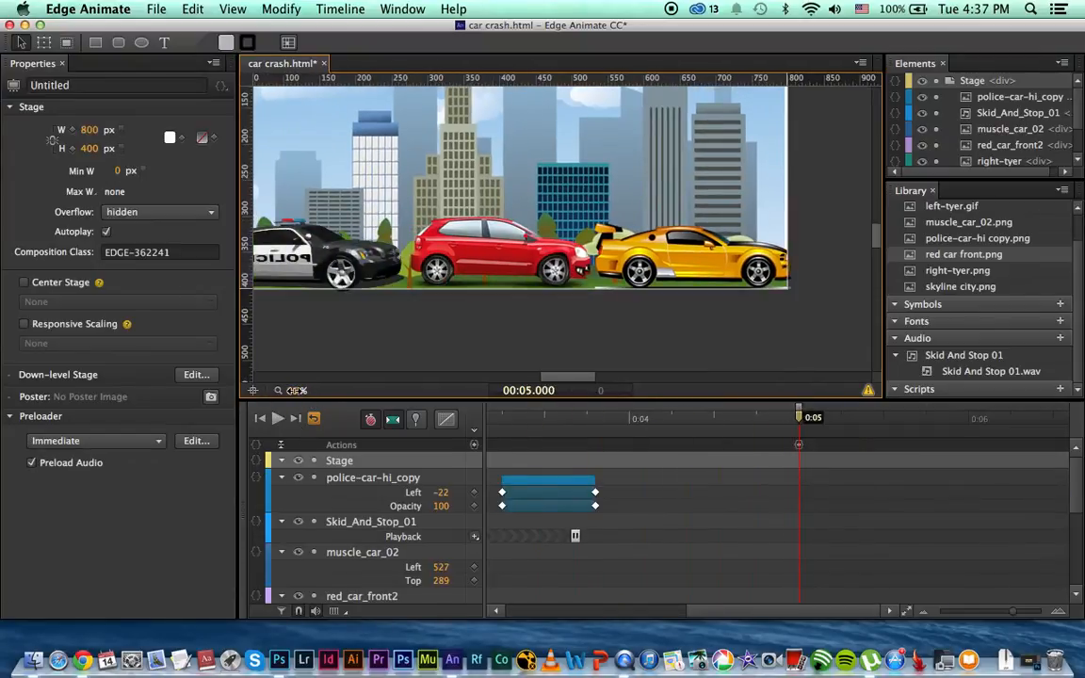
pyautogui.click(295, 390)
pyautogui.moveTo(577, 379); pyautogui.dragTo(571, 380)
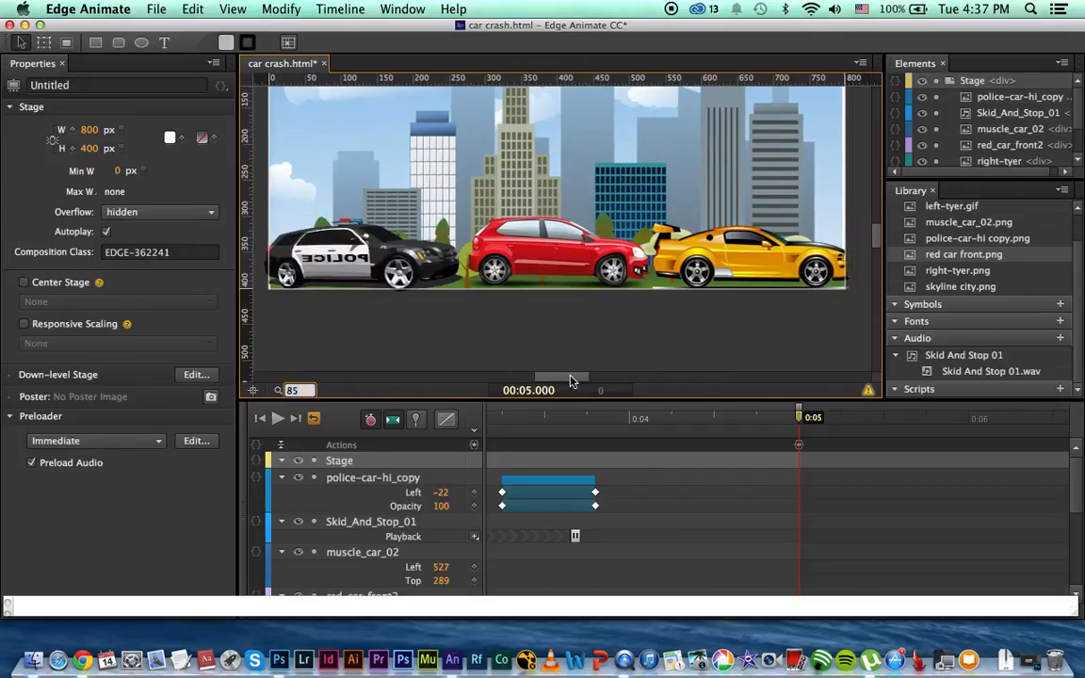
pyautogui.click(278, 419)
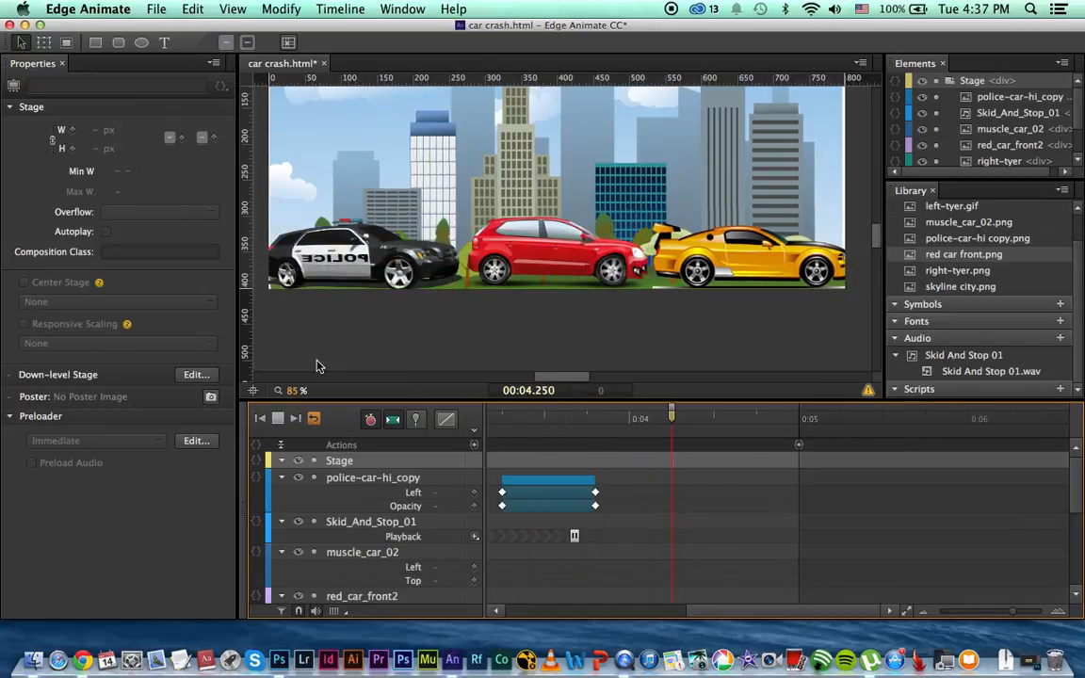
# - Save car crash.html and preview the animation in the browser, closing the preview when done
pyautogui.press('super+s')
pyautogui.click(158, 9)
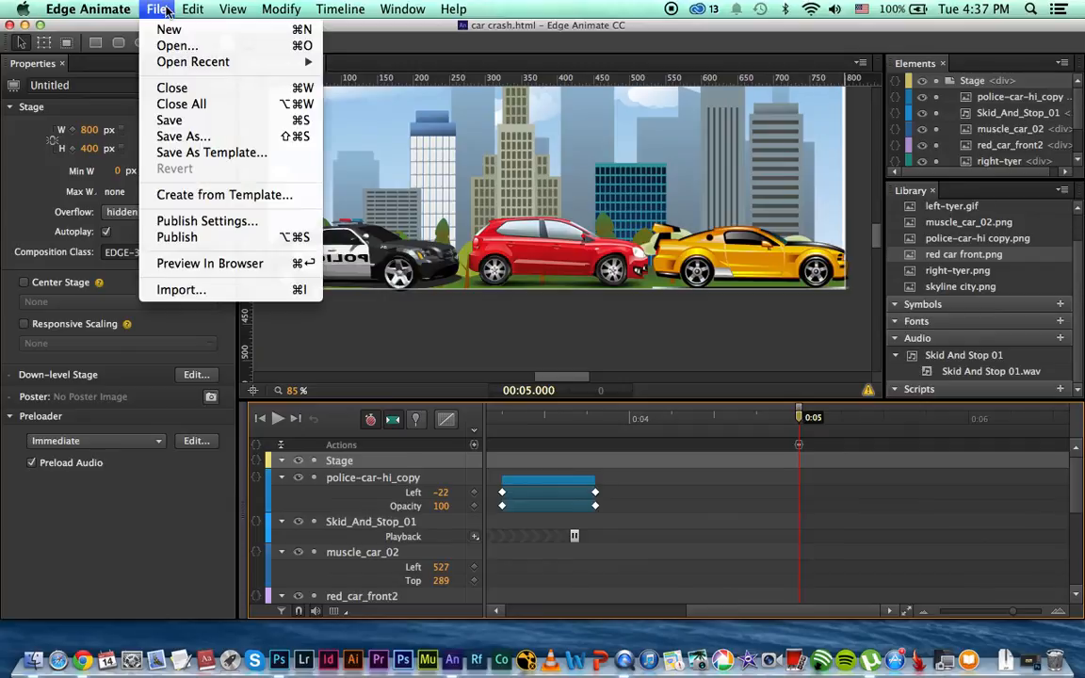
pyautogui.click(184, 264)
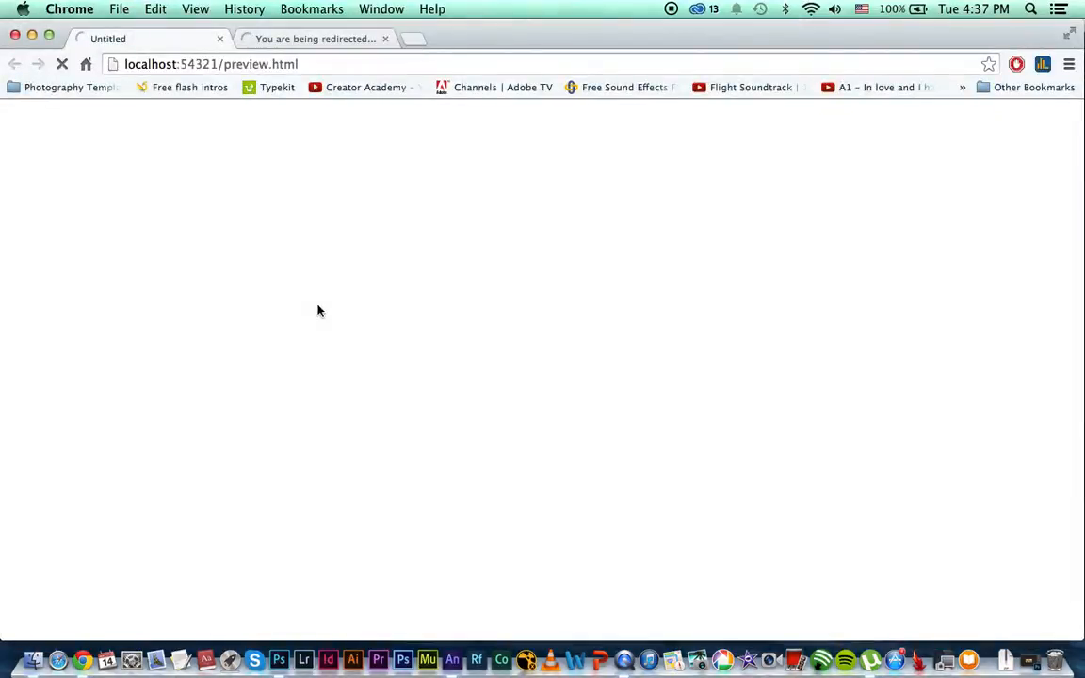
pyautogui.click(388, 39)
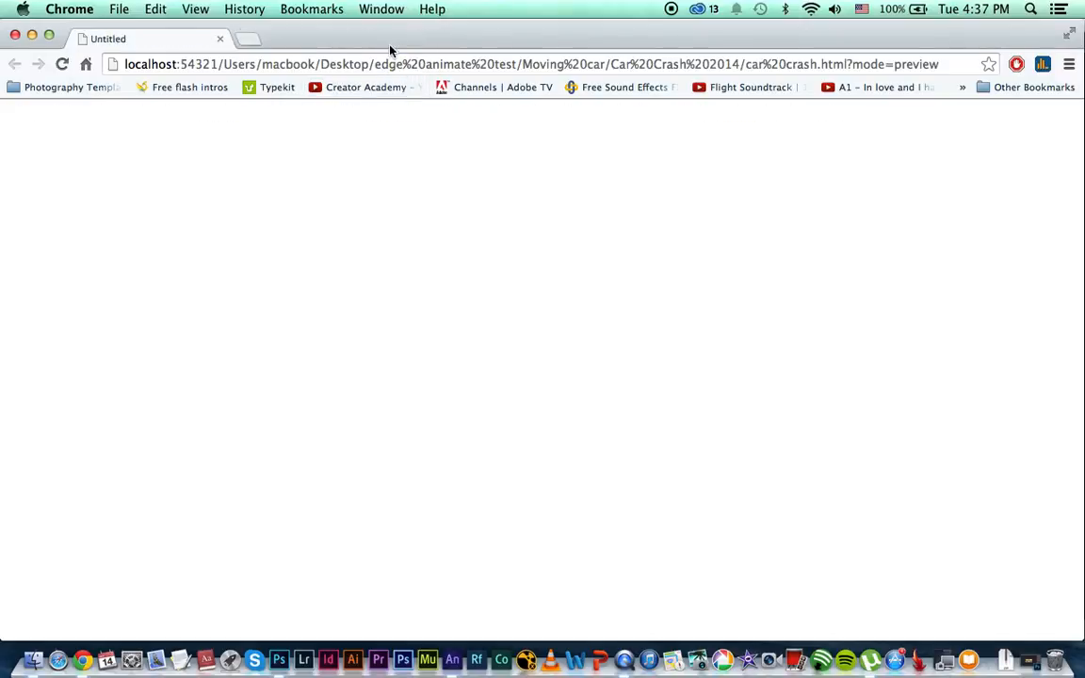
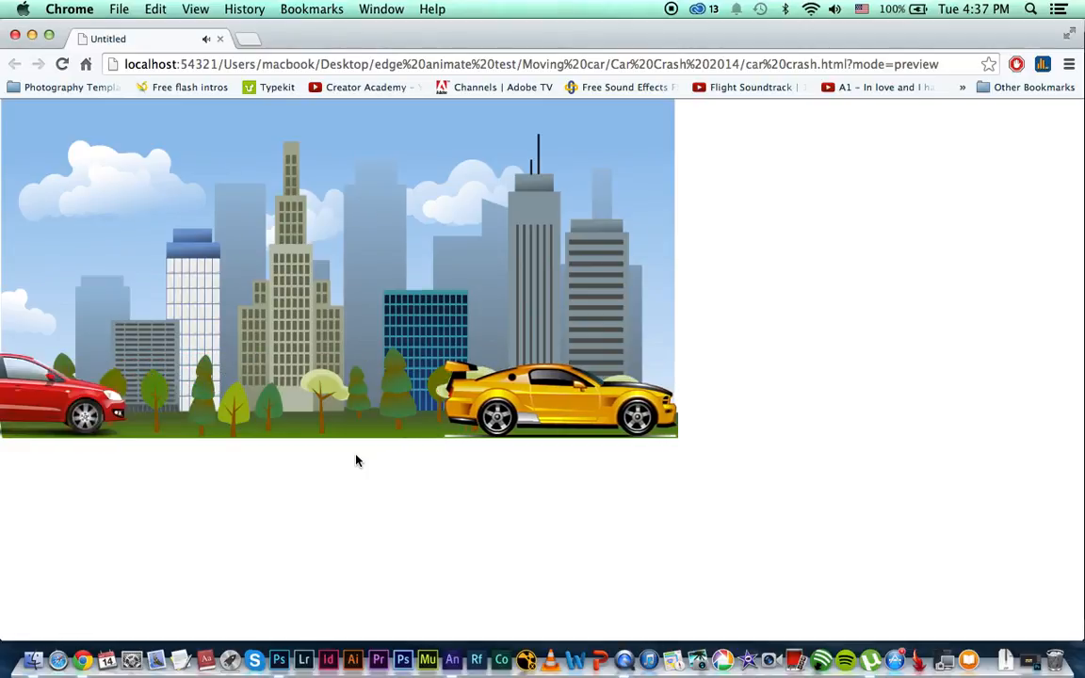
pyautogui.click(219, 39)
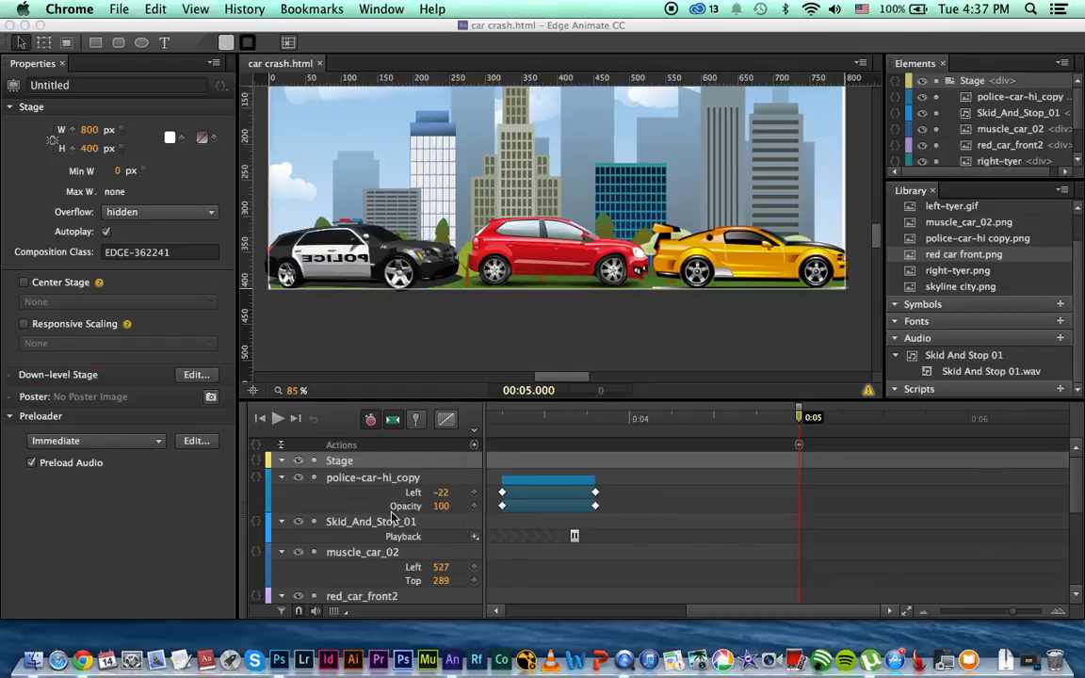
# - Switch to Photoshop, close muscle_car_02.png and minimize the Photoshop window
pyautogui.click(286, 636)
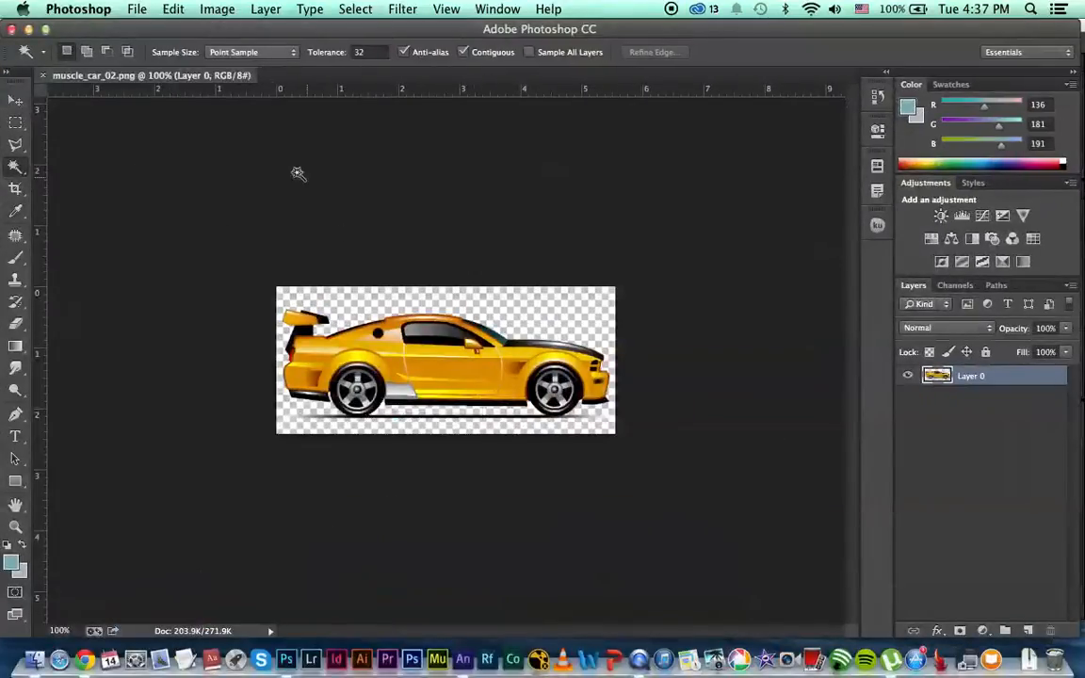
pyautogui.click(42, 77)
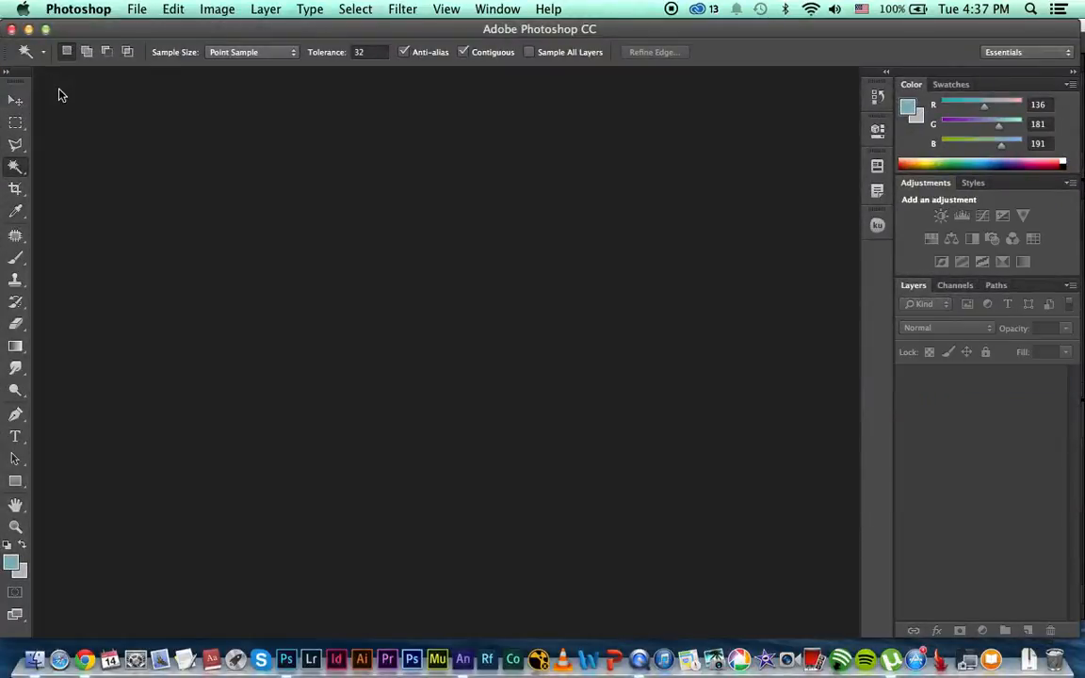
pyautogui.click(28, 30)
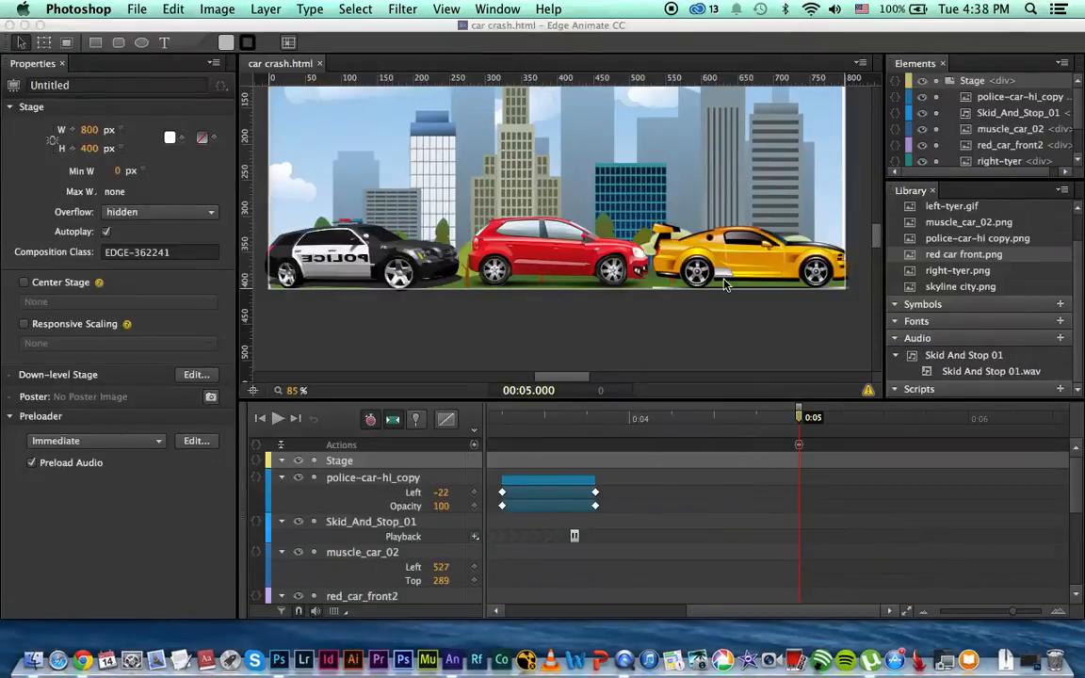
# - Close or hide the Edge Animate window and open car.png from the desktop in Adobe Photoshop CC (14.0.0)
pyautogui.click(25, 25)
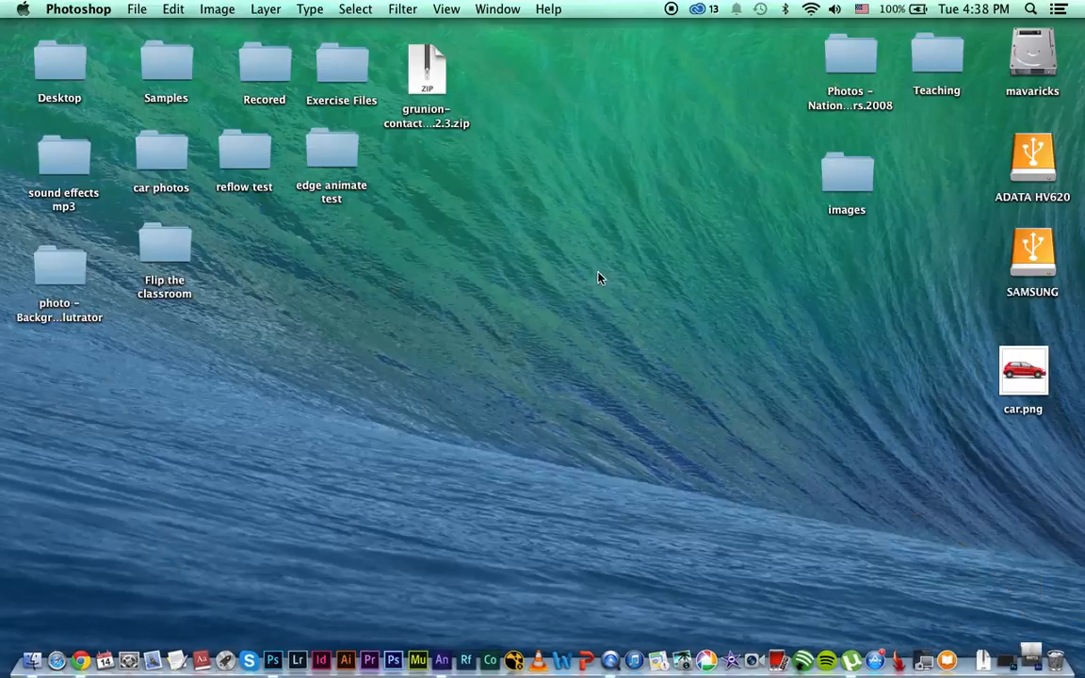
pyautogui.click(1030, 374)
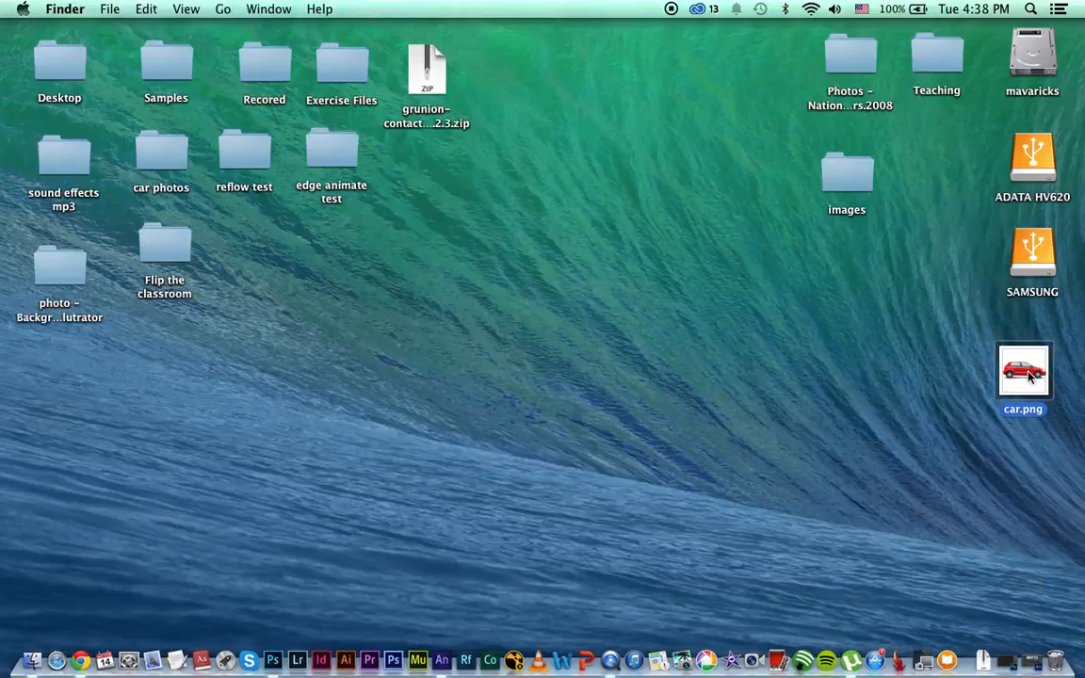
pyautogui.rightClick(1030, 370)
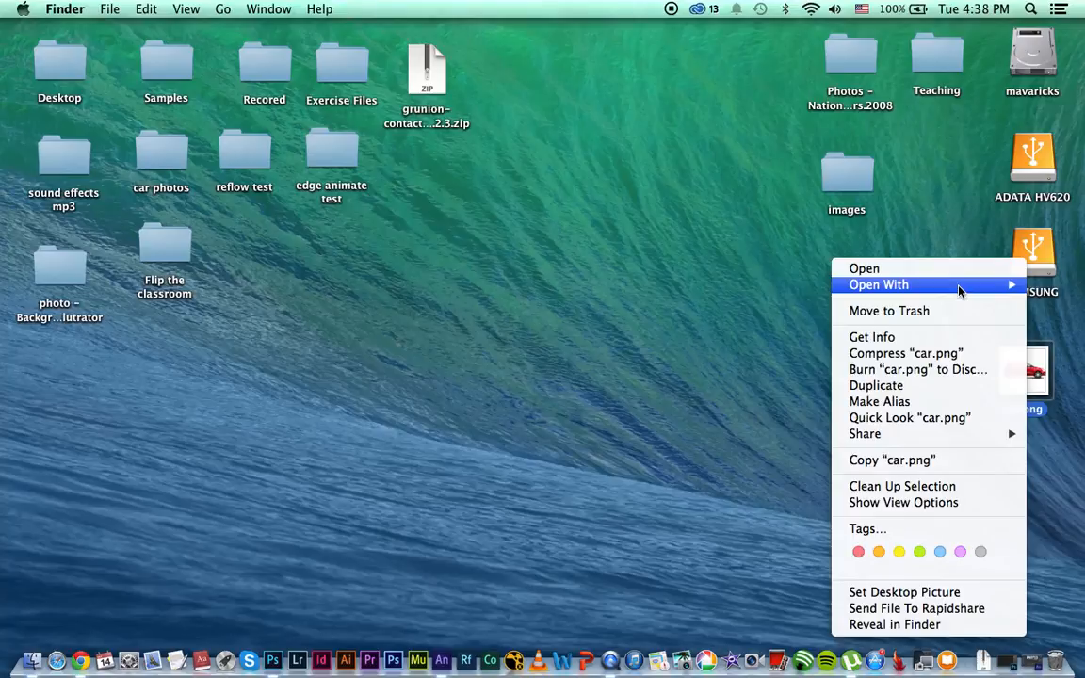
pyautogui.moveTo(956, 287)
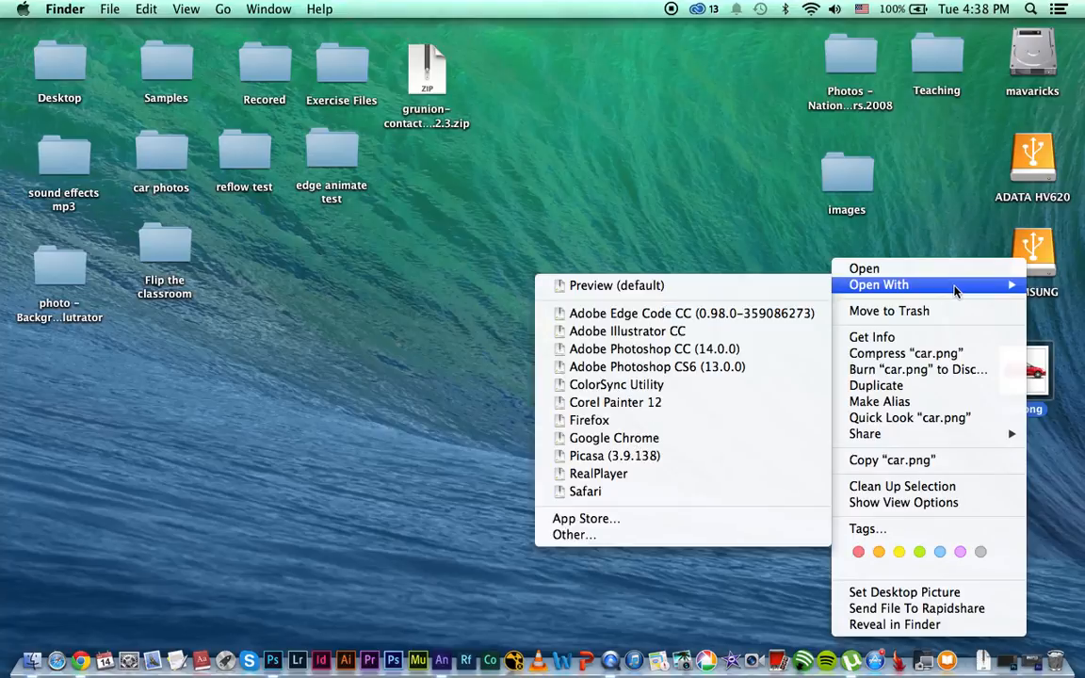
pyautogui.click(702, 351)
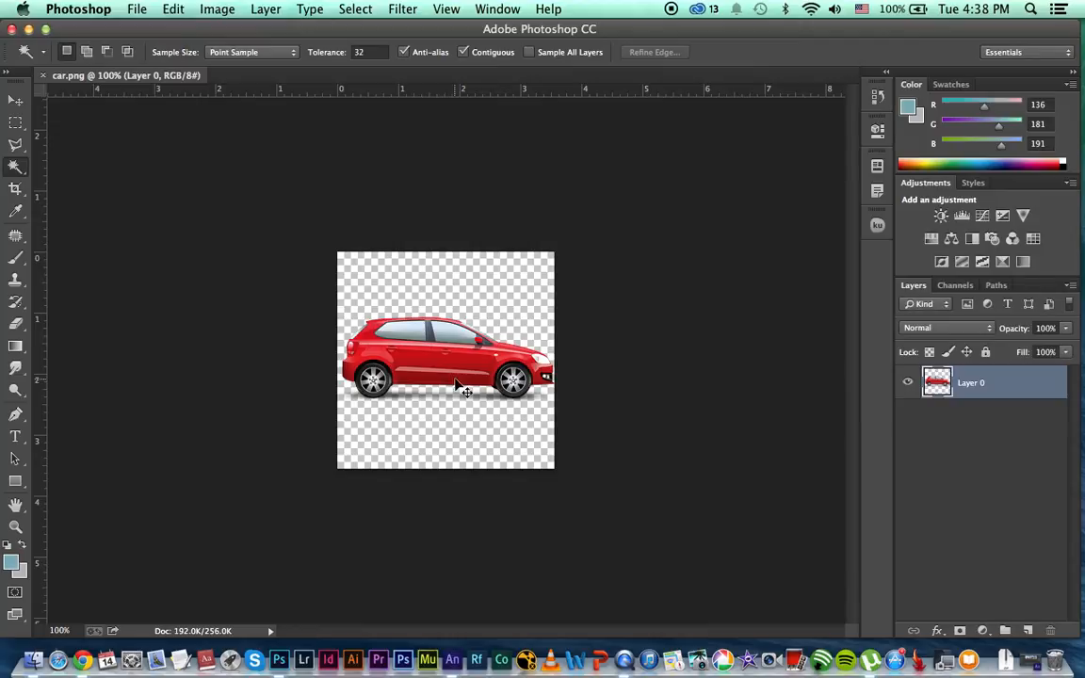
# - Cut the rear wheel out with an elliptical selection, paste it onto its own layer and place it below the car's rear
pyautogui.press('super+equal')
pyautogui.press('super+equal')
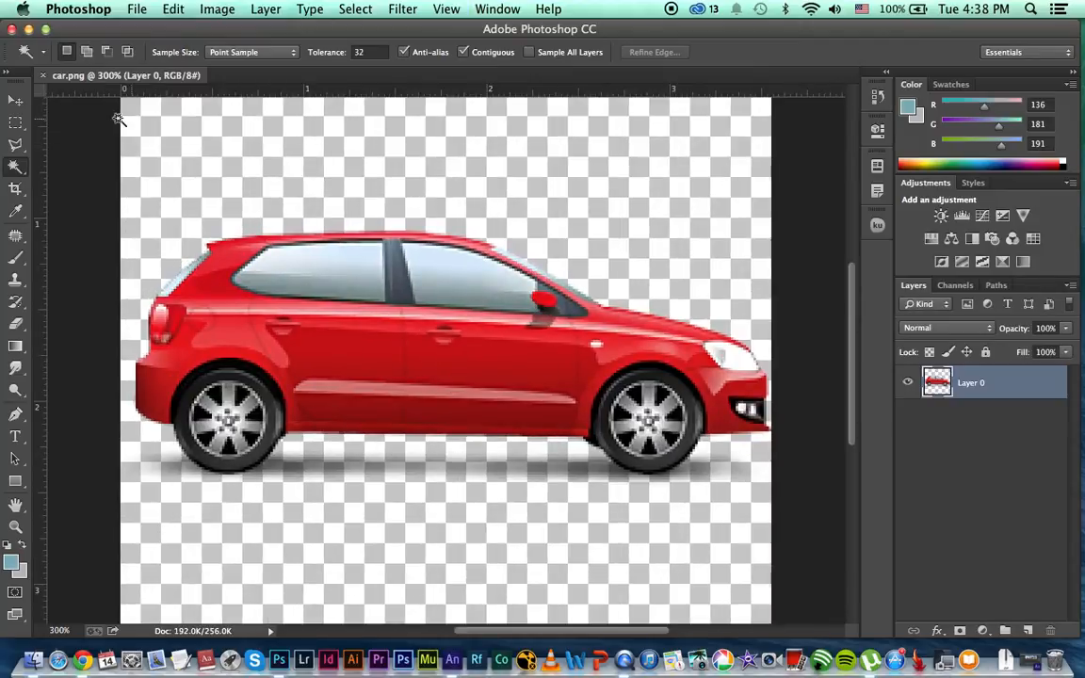
pyautogui.click(15, 122)
pyautogui.click(85, 132)
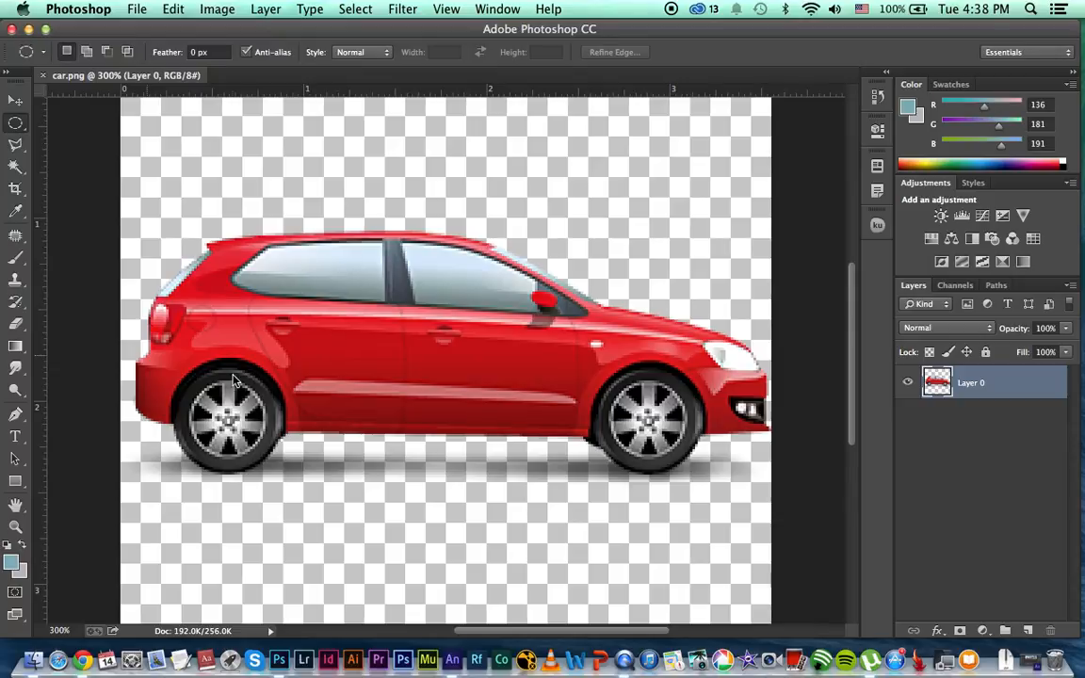
pyautogui.moveTo(169, 358); pyautogui.dragTo(290, 480)
pyautogui.moveTo(169, 367); pyautogui.dragTo(283, 478)
pyautogui.moveTo(249, 422); pyautogui.dragTo(252, 424)
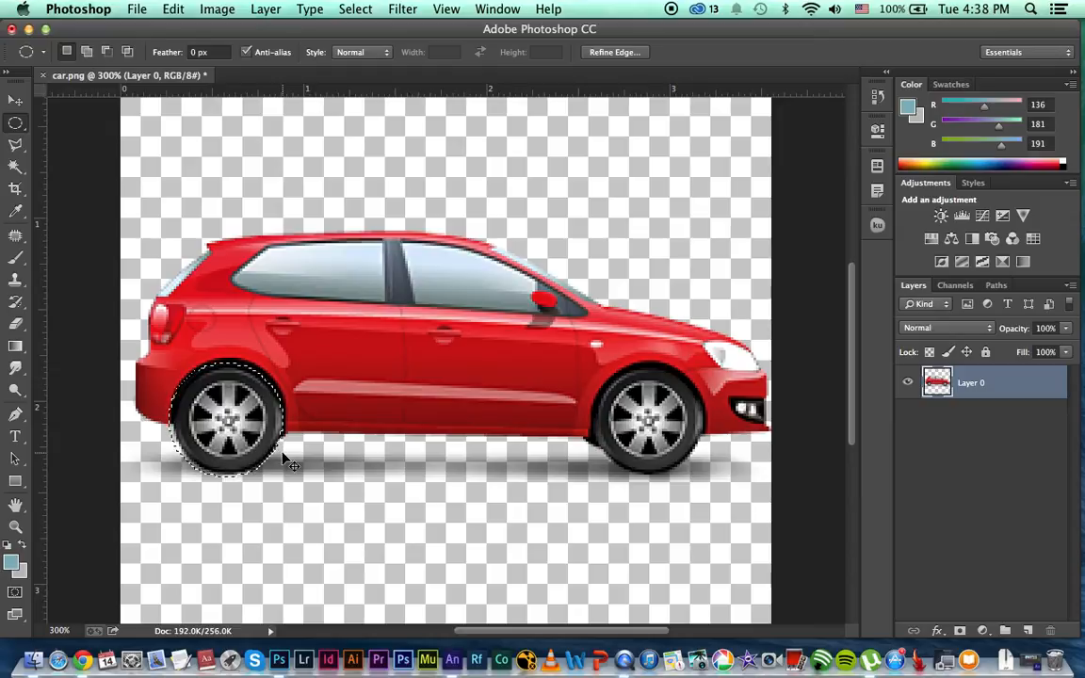
pyautogui.press('super+x')
pyautogui.press('super+v')
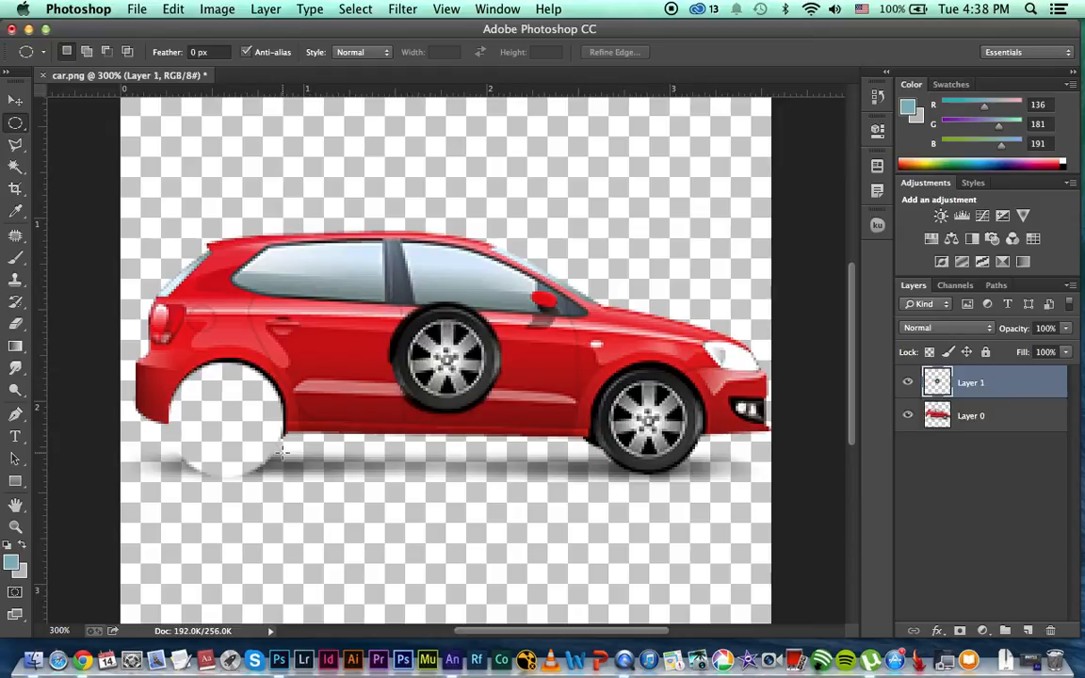
pyautogui.press('v')
pyautogui.moveTo(422, 385); pyautogui.dragTo(248, 556)
# - Cut the front wheel from Layer 0 onto its own layer, place it below the car and level the rear wheel with it
pyautogui.moveTo(15, 123); pyautogui.dragTo(49, 143)
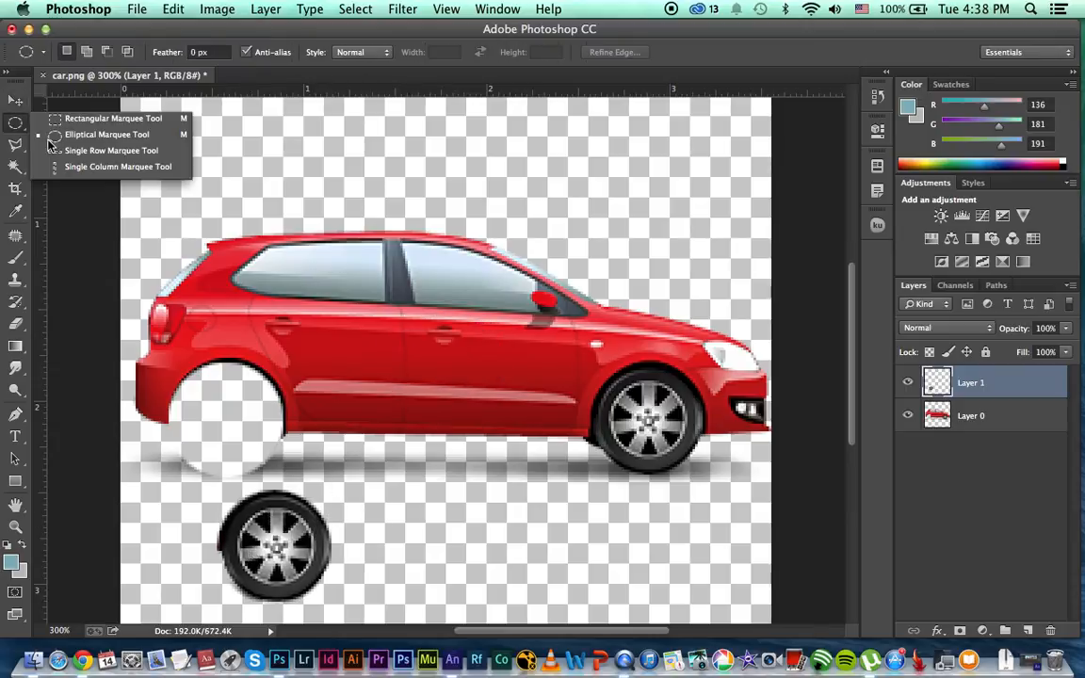
pyautogui.click(897, 407)
pyautogui.moveTo(584, 369); pyautogui.dragTo(732, 473)
pyautogui.moveTo(658, 432); pyautogui.dragTo(669, 435)
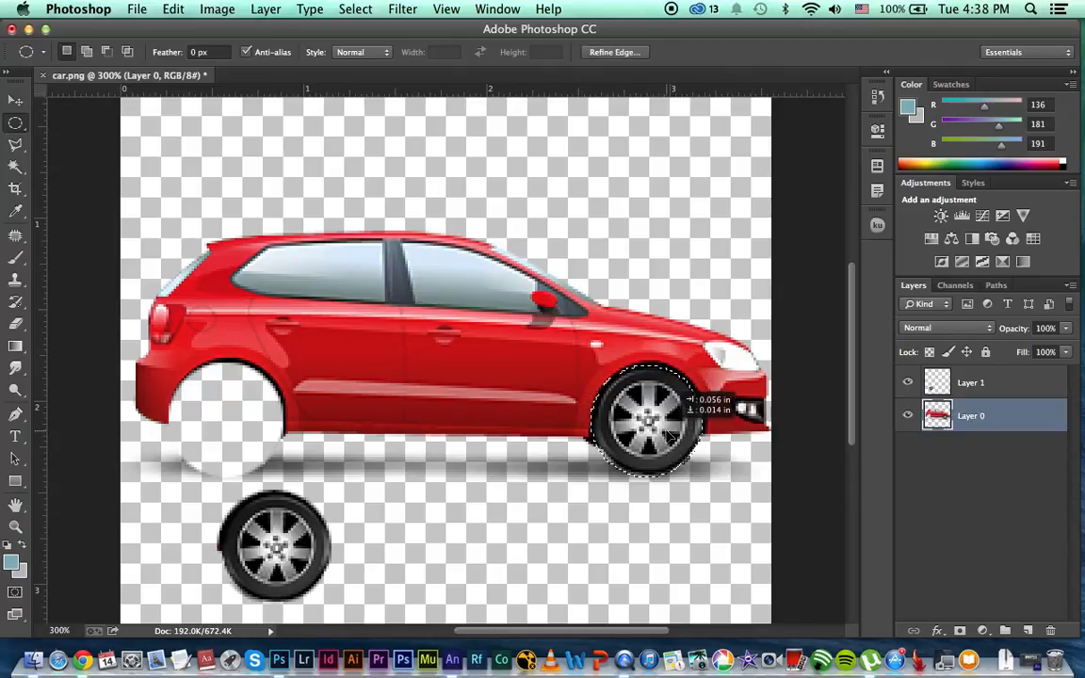
pyautogui.press('super+x')
pyautogui.press('super+v')
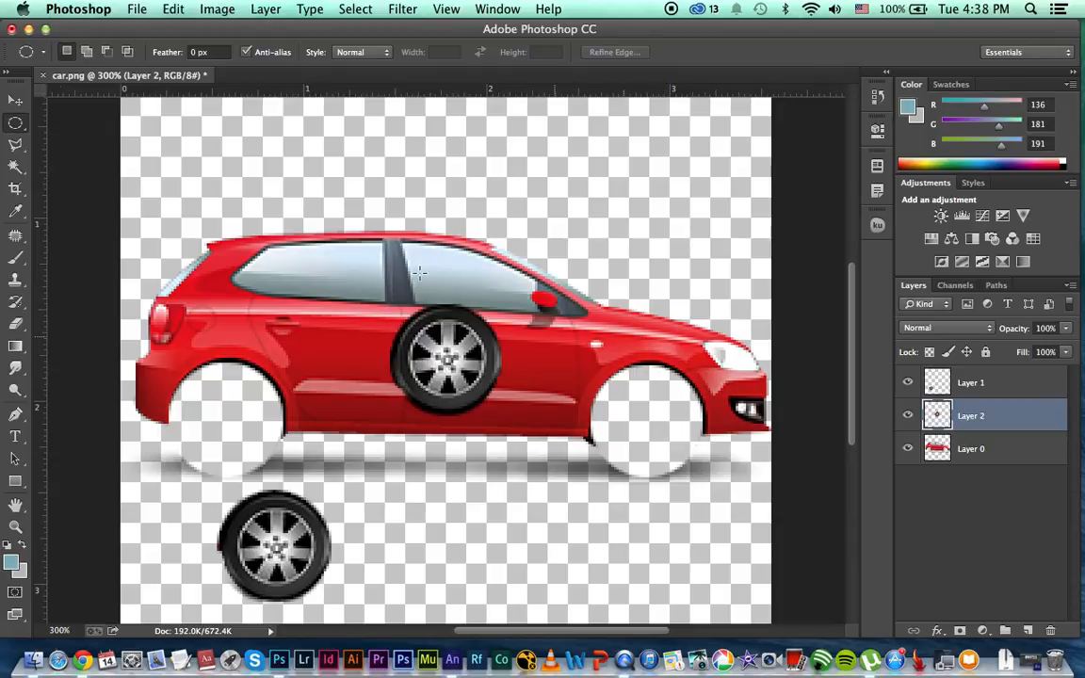
pyautogui.click(15, 100)
pyautogui.moveTo(457, 372); pyautogui.dragTo(582, 562)
pyautogui.moveTo(279, 555); pyautogui.dragTo(295, 550)
pyautogui.keyDown('super'); pyautogui.click(287, 541); pyautogui.keyUp('super')
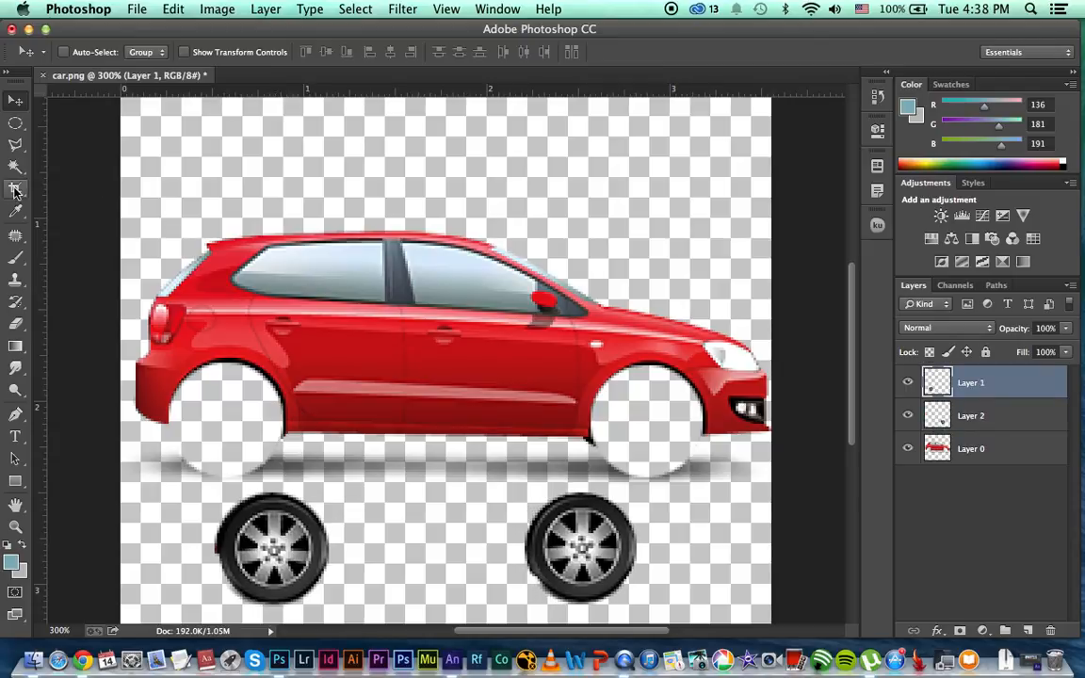
# - Draw separate slices around the rear wheel, the front wheel and the wheelless car body with the Slice tool
pyautogui.click(15, 190)
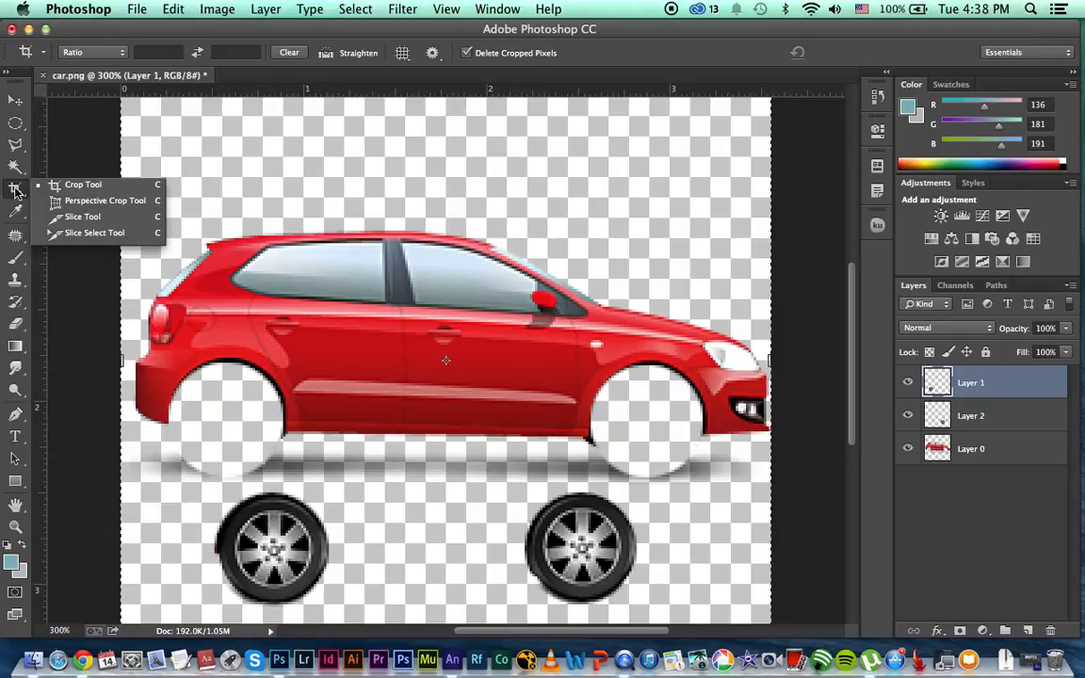
pyautogui.click(83, 218)
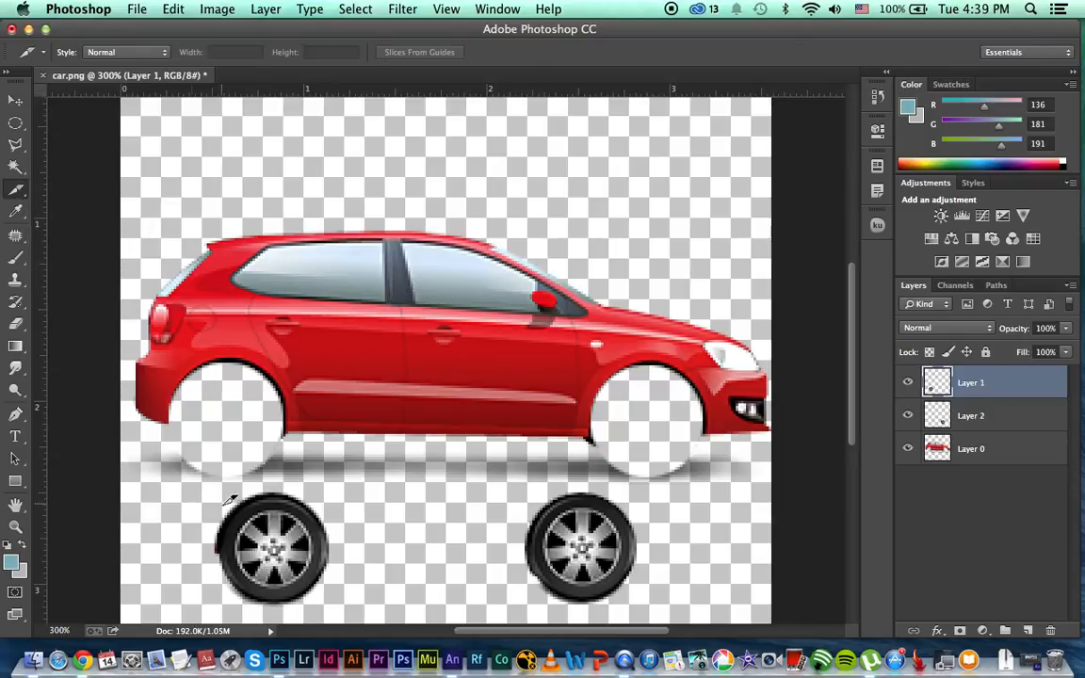
pyautogui.moveTo(204, 489); pyautogui.dragTo(339, 604)
pyautogui.moveTo(527, 486); pyautogui.dragTo(650, 609)
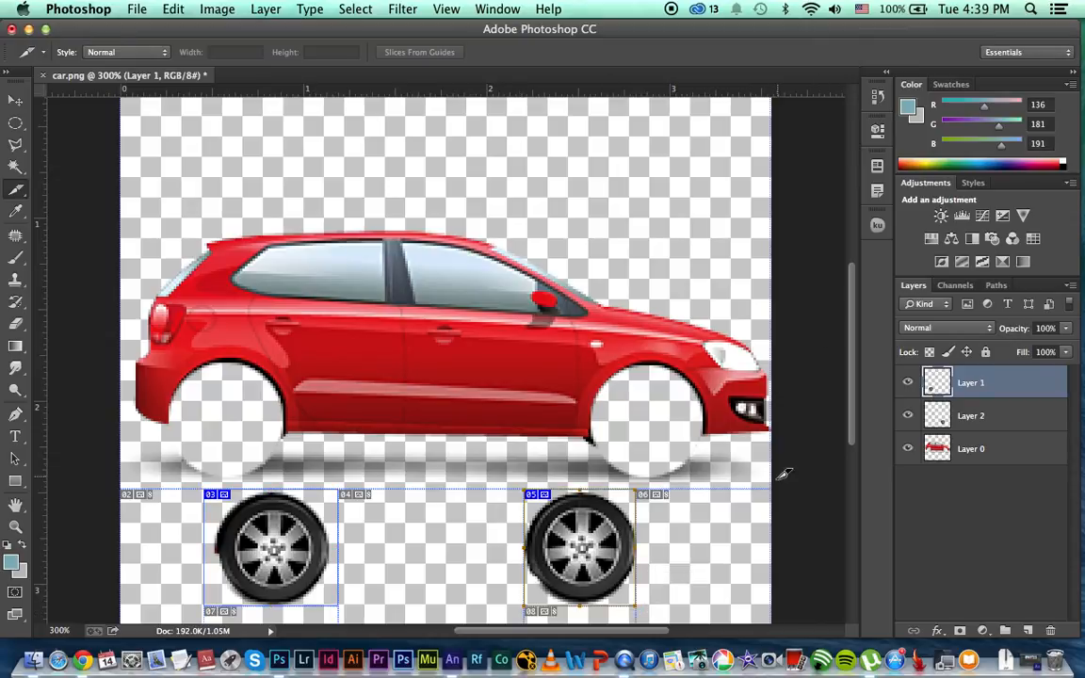
pyautogui.moveTo(781, 482); pyautogui.dragTo(132, 216)
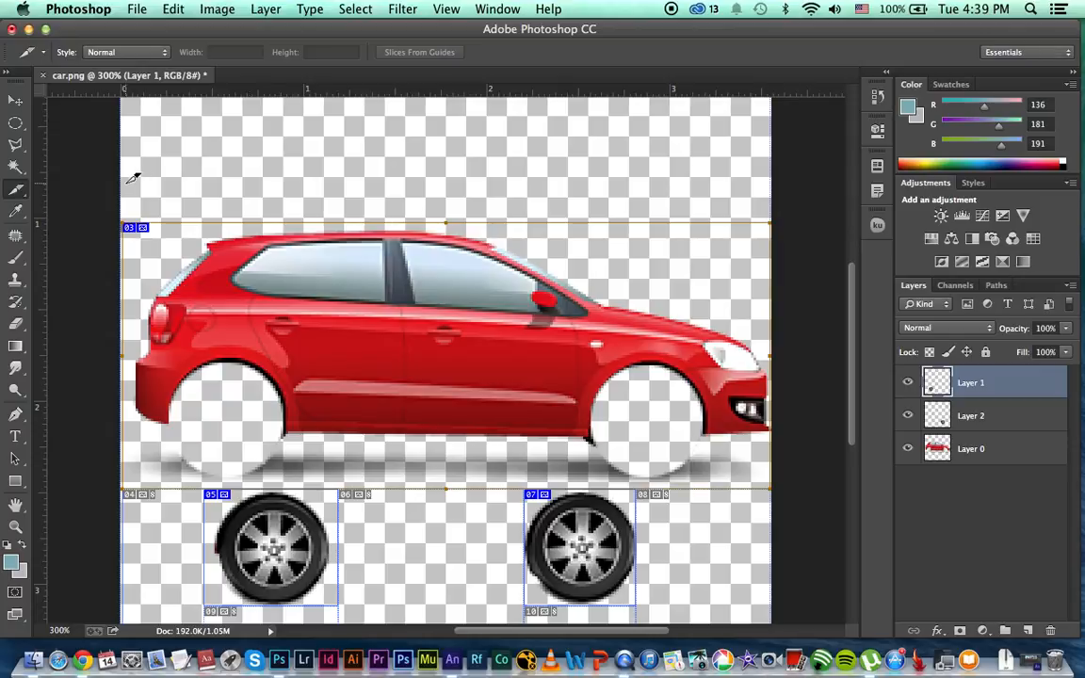
# - Start Save for Web and name the car body slice "red car", using the PNG-24 format
pyautogui.click(137, 9)
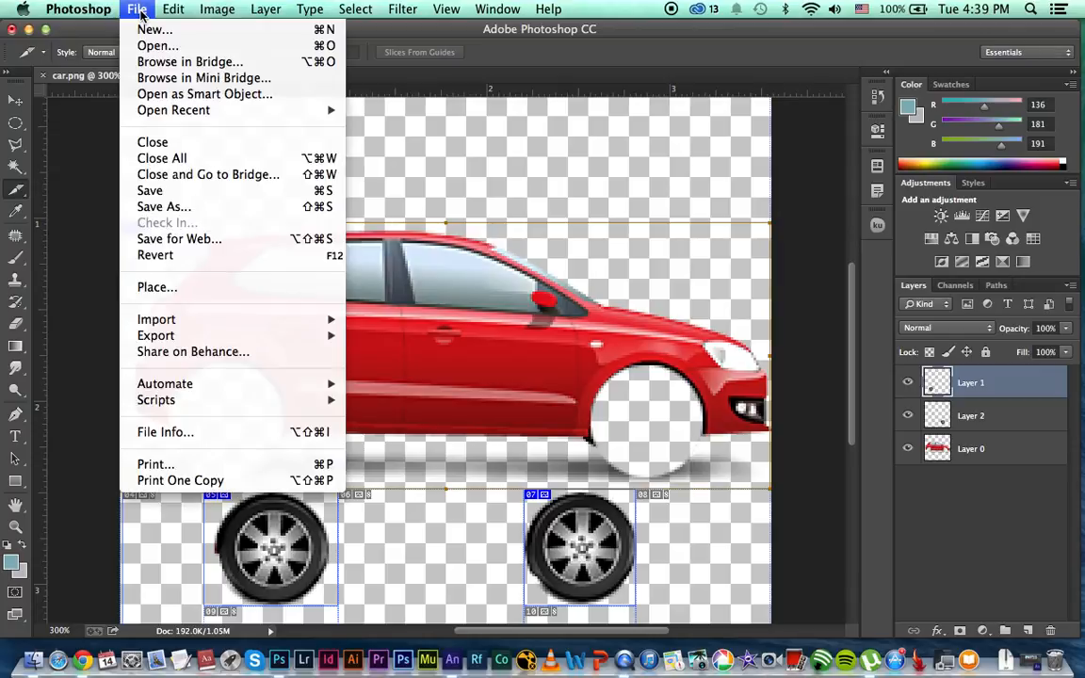
pyautogui.click(185, 239)
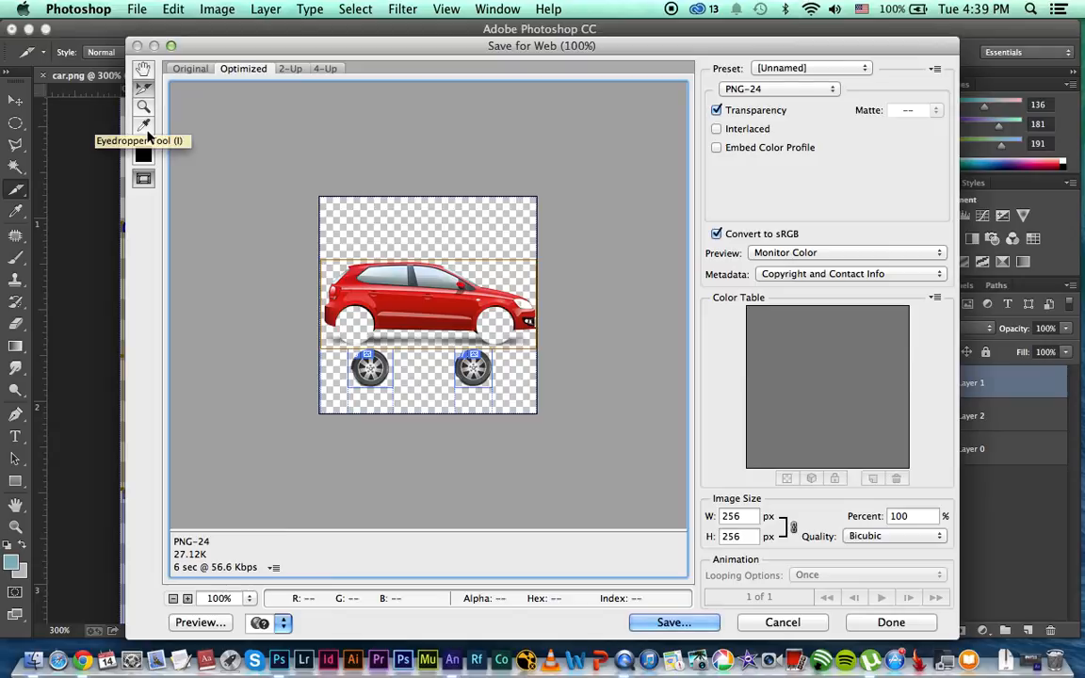
pyautogui.press('super+equal')
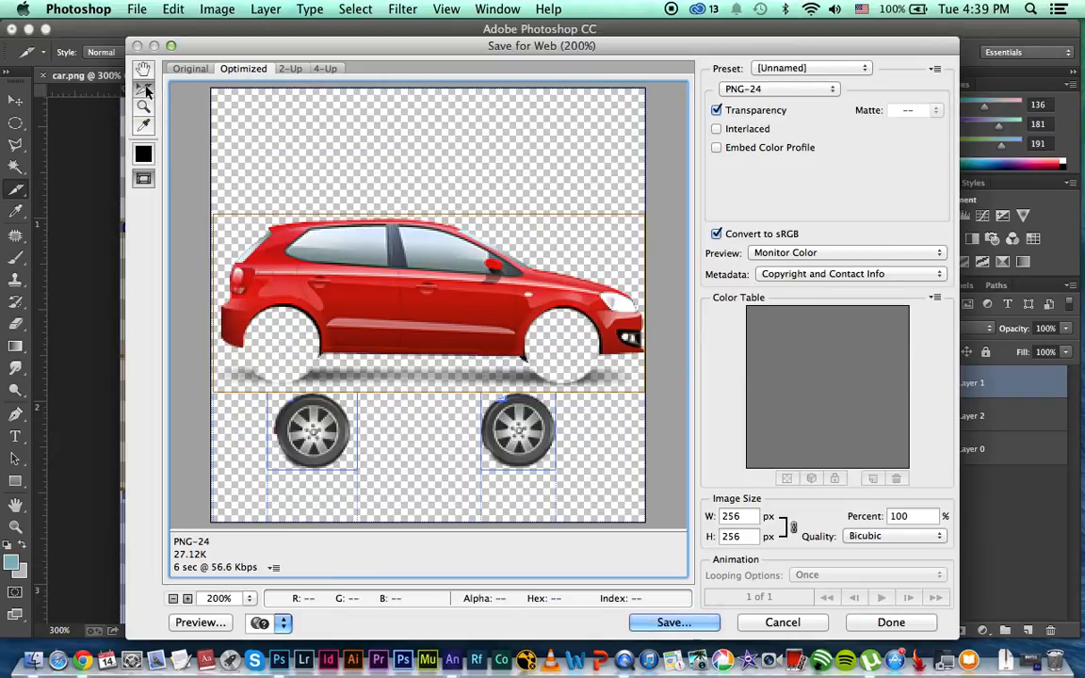
pyautogui.doubleClick(358, 292)
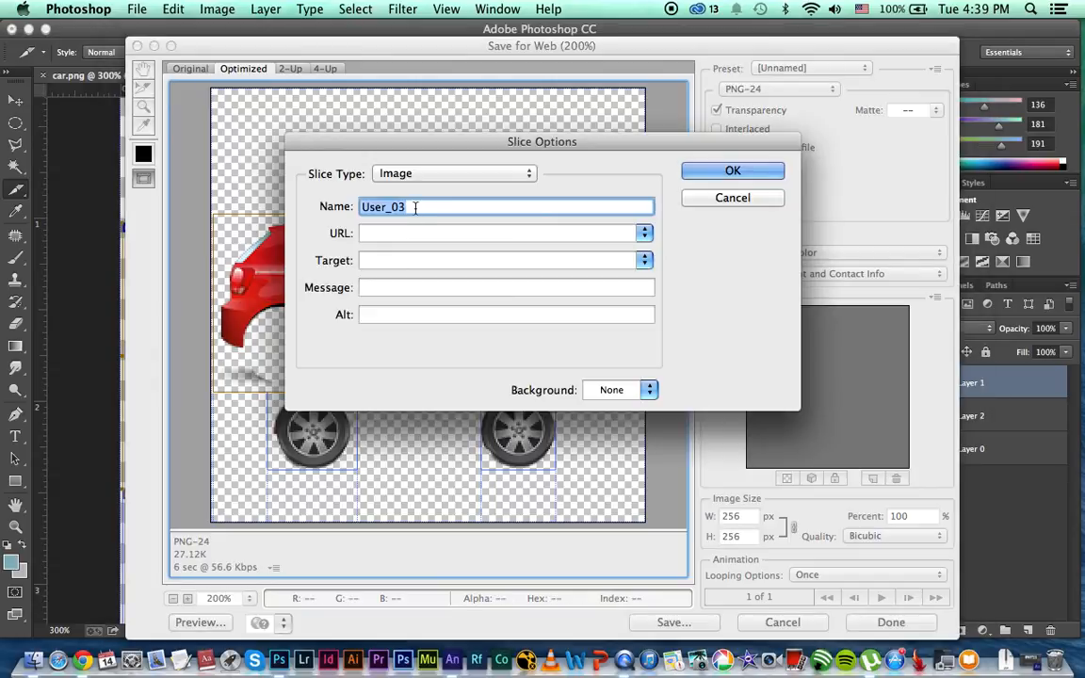
pyautogui.write('re')
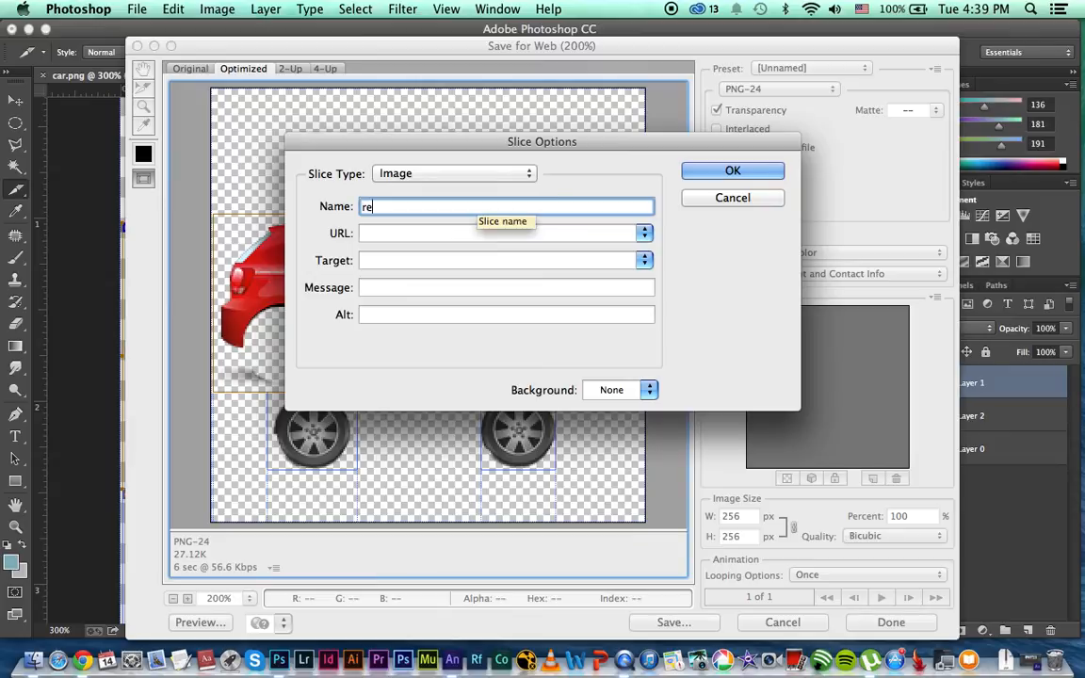
pyautogui.write('d car')
pyautogui.click(714, 171)
pyautogui.click(765, 90)
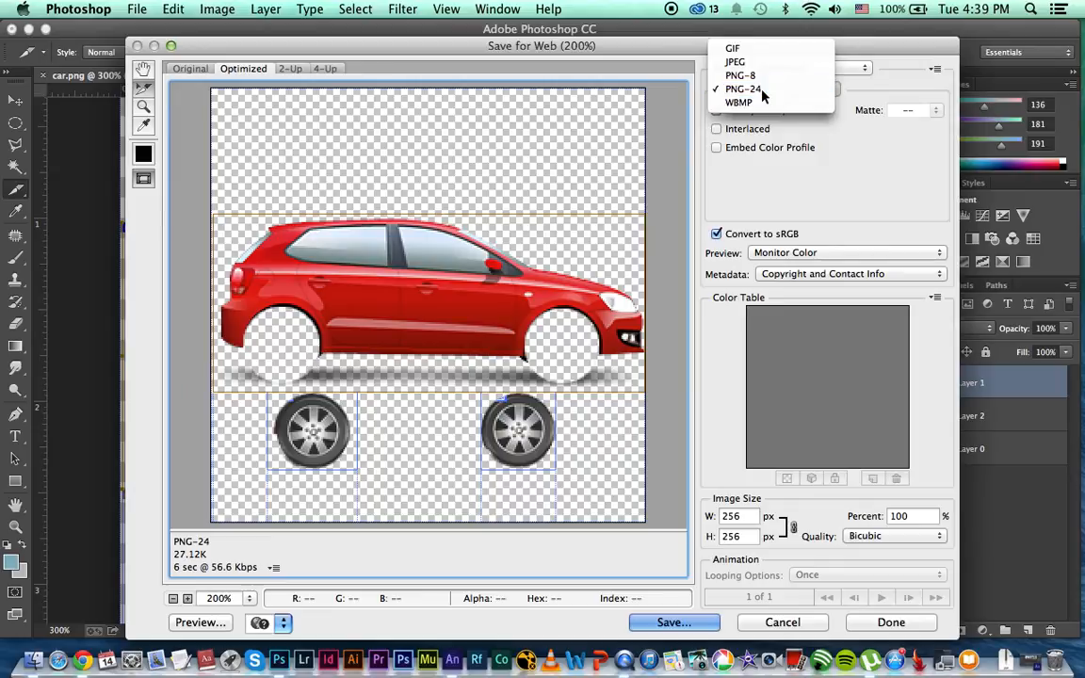
pyautogui.click(763, 90)
# - Name the rear wheel slice "left-tyre" and use the PNG-24 format for it
pyautogui.click(320, 438)
pyautogui.doubleClick(321, 439)
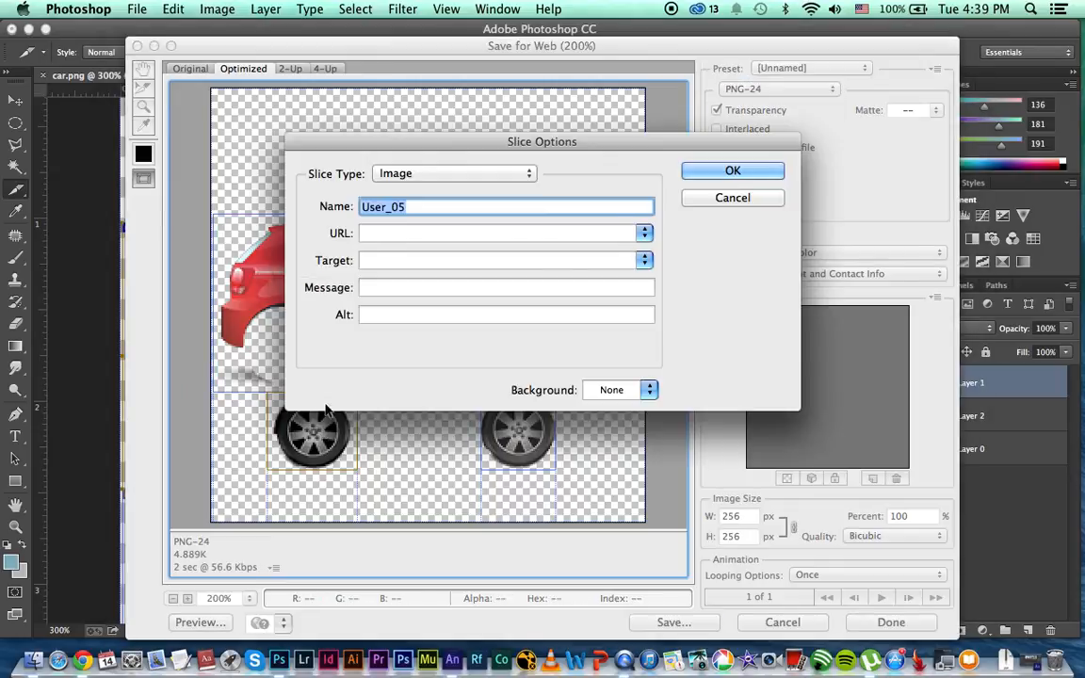
pyautogui.write('le')
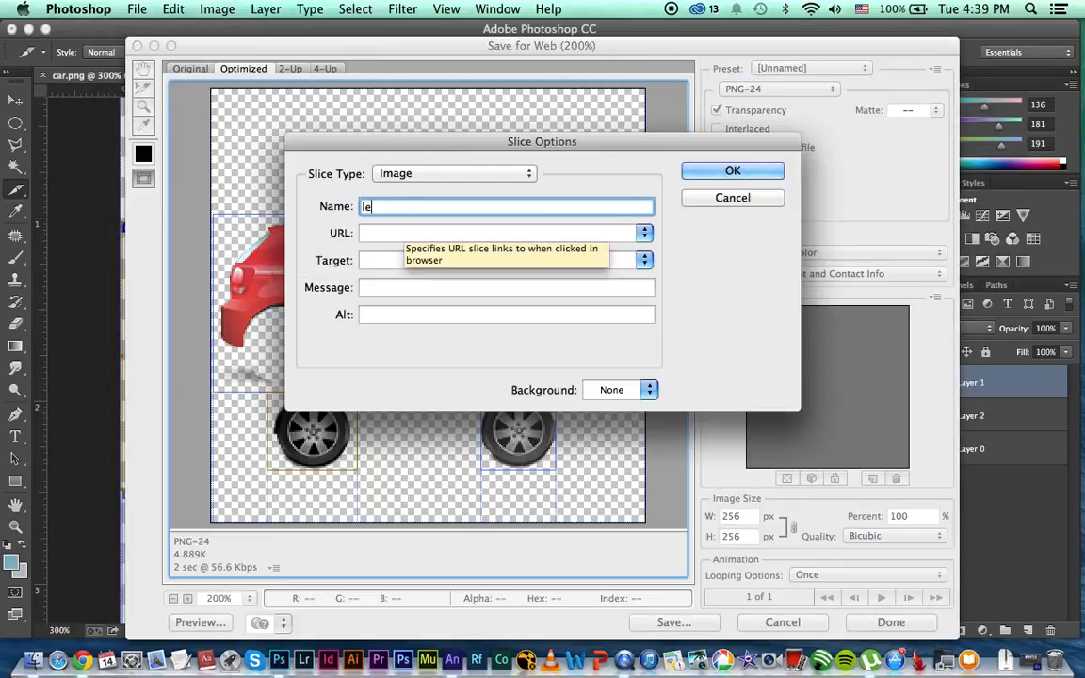
pyautogui.write('ft-tyre')
pyautogui.click(720, 171)
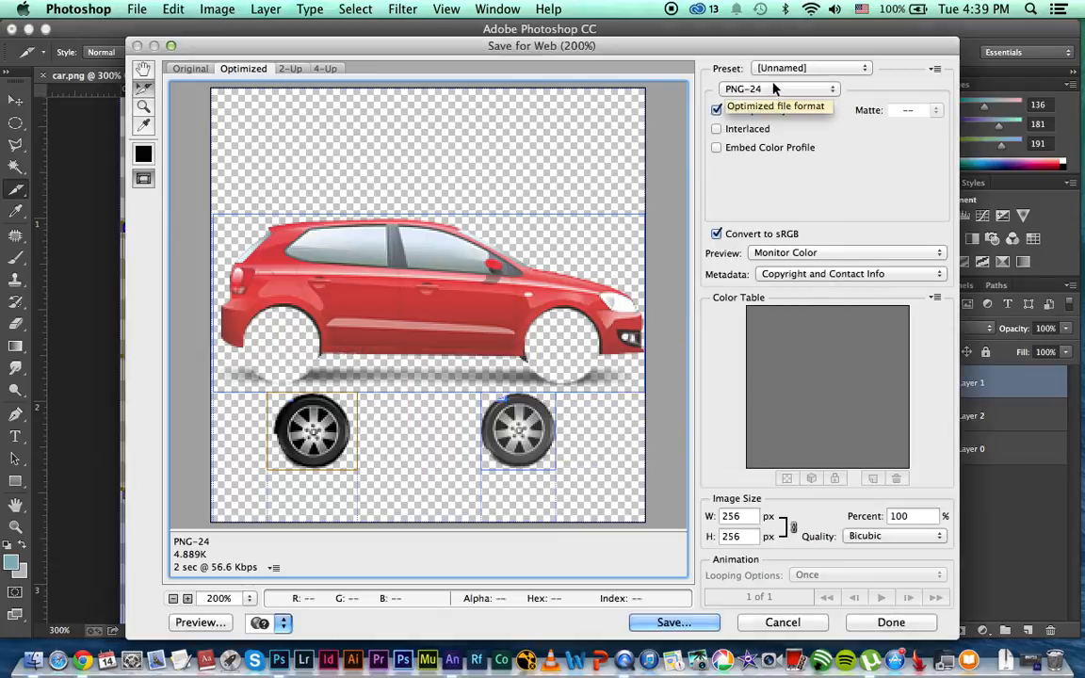
pyautogui.click(774, 90)
pyautogui.click(774, 94)
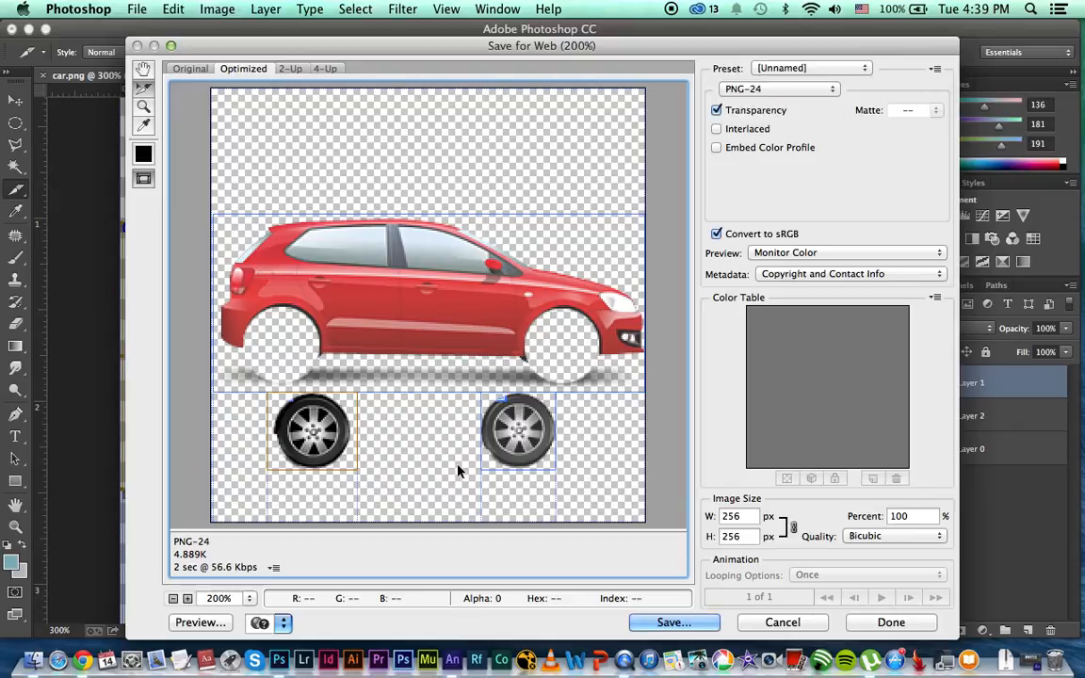
# - Name the front wheel slice "right- tyer"
pyautogui.doubleClick(518, 432)
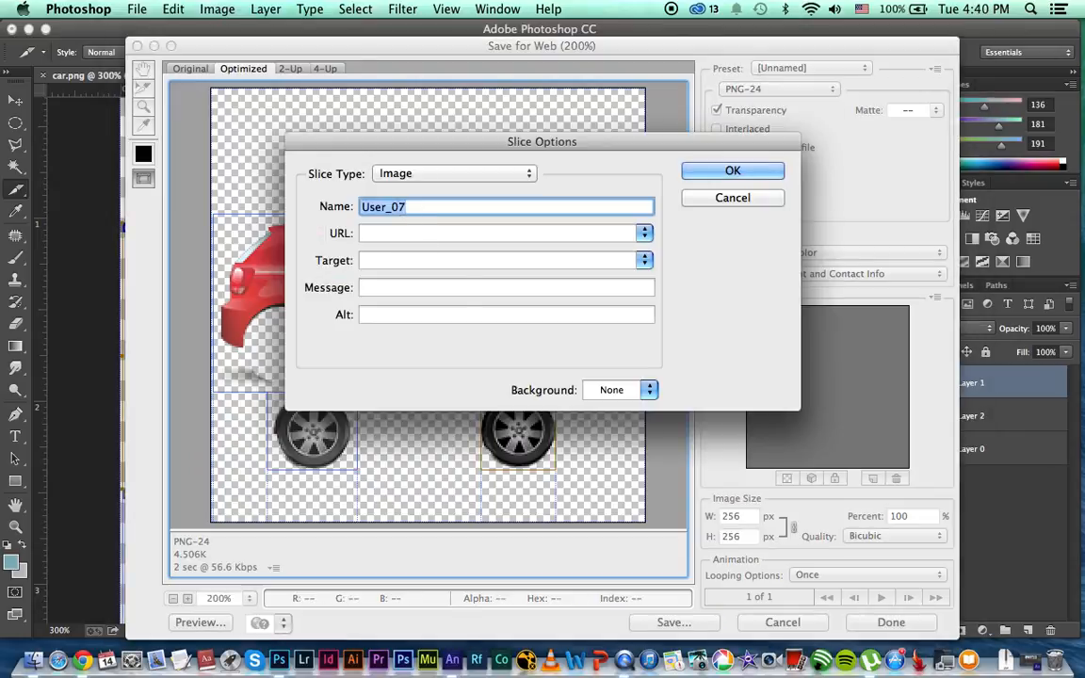
pyautogui.write('right- tyer')
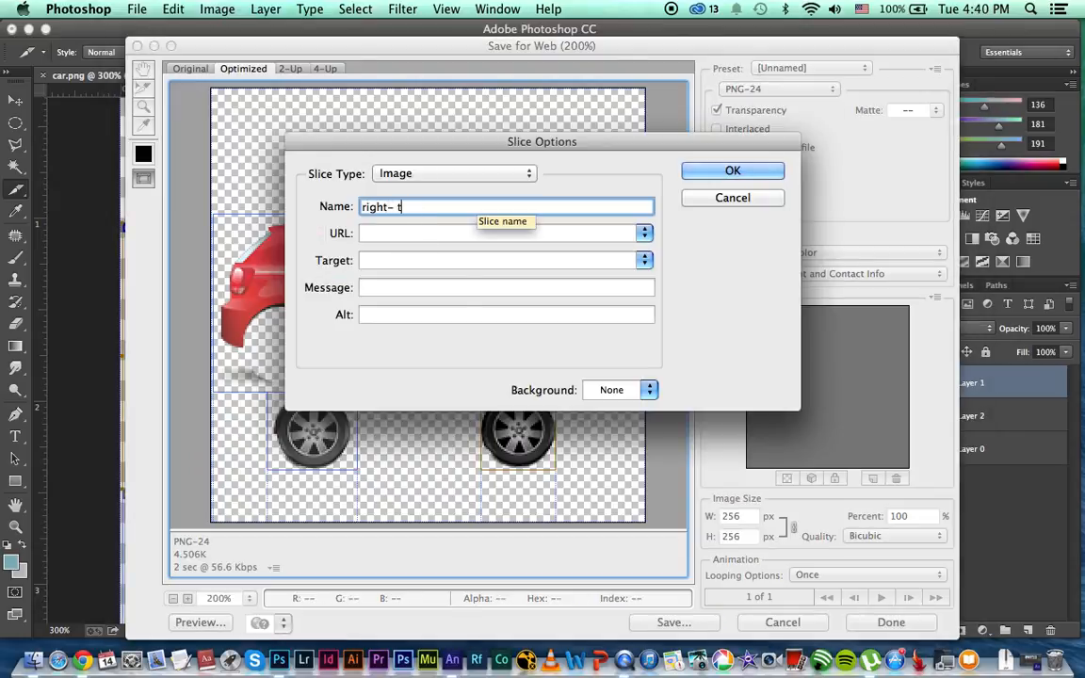
pyautogui.click(702, 172)
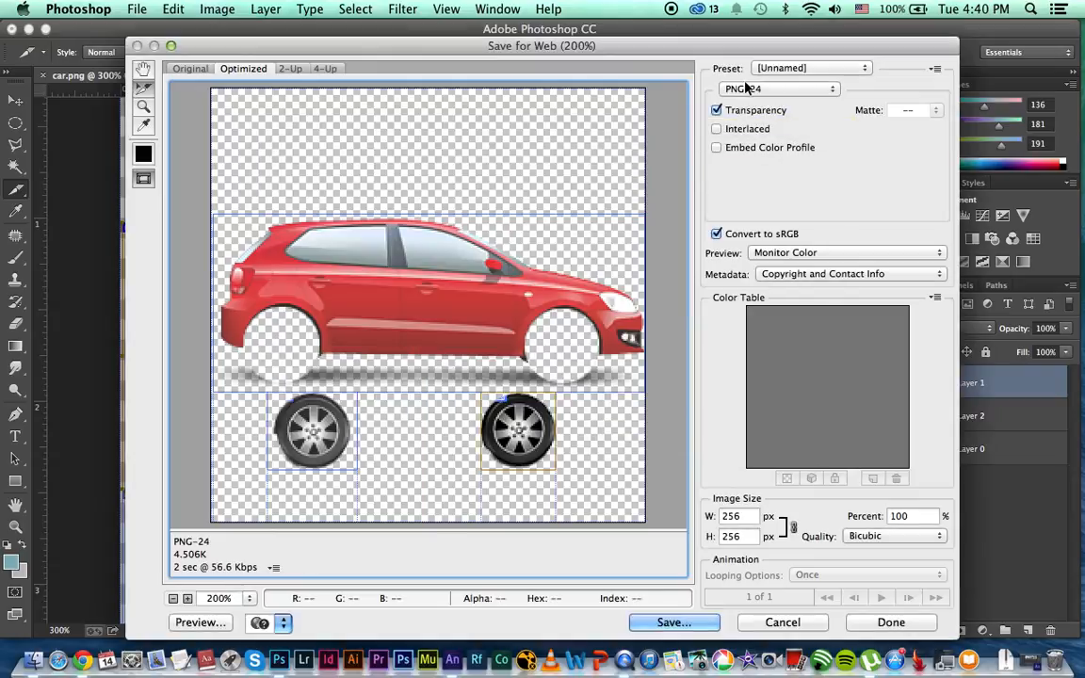
# - Save the slices to the Desktop as car.png with Images Only format, default settings and all user slices
pyautogui.click(675, 623)
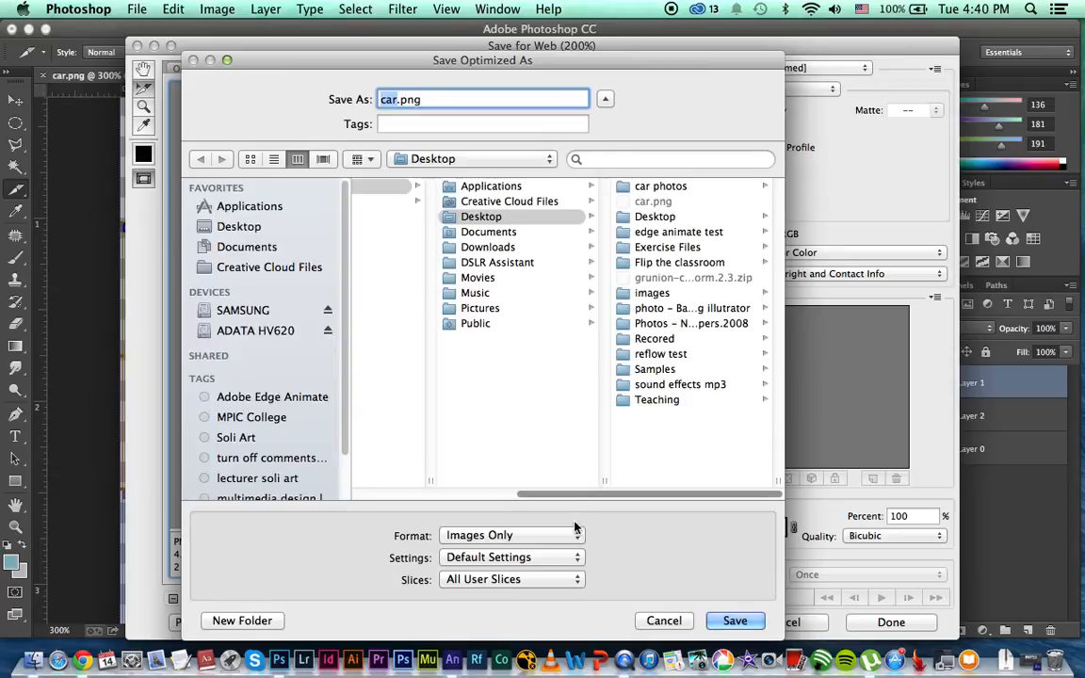
pyautogui.click(581, 579)
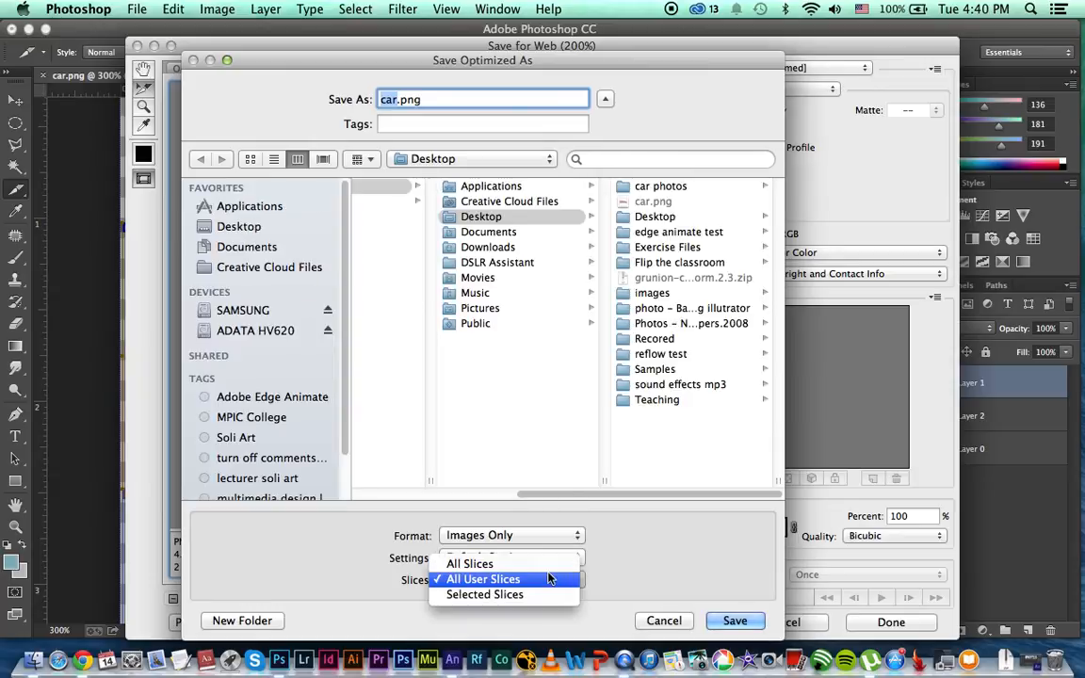
pyautogui.click(552, 564)
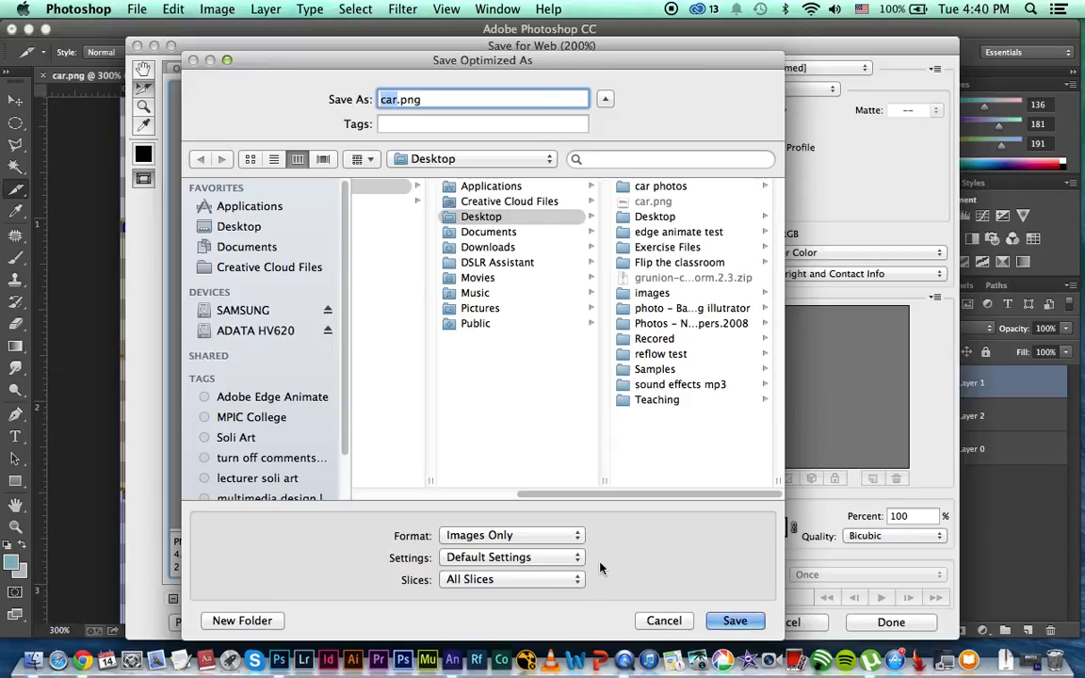
pyautogui.click(487, 584)
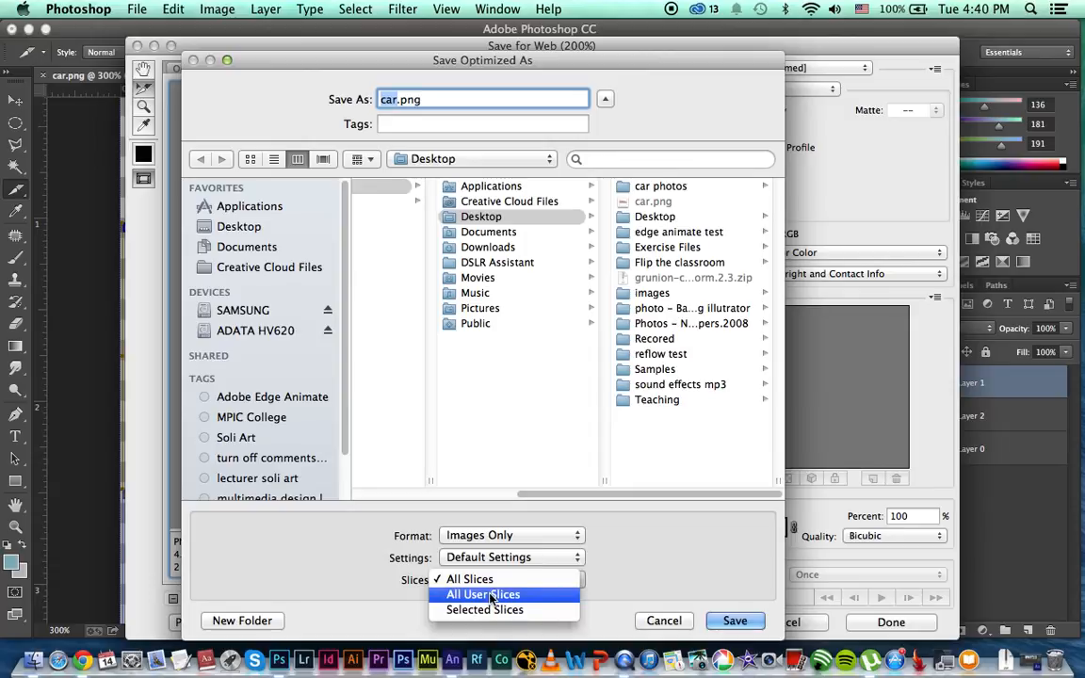
pyautogui.click(515, 594)
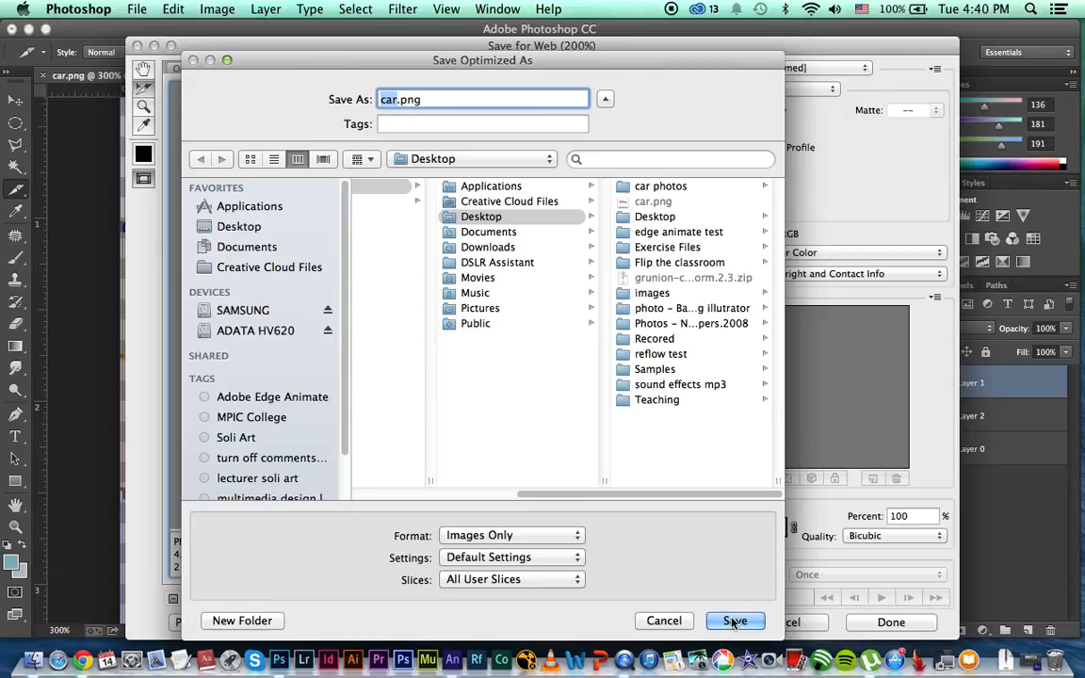
pyautogui.click(245, 227)
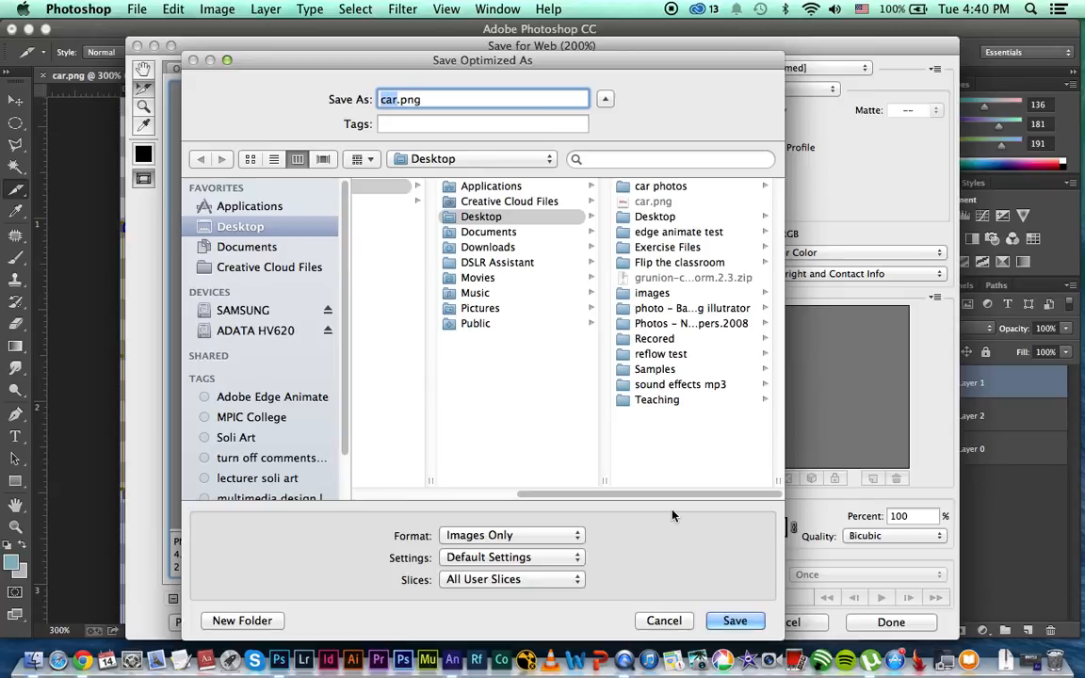
pyautogui.click(733, 621)
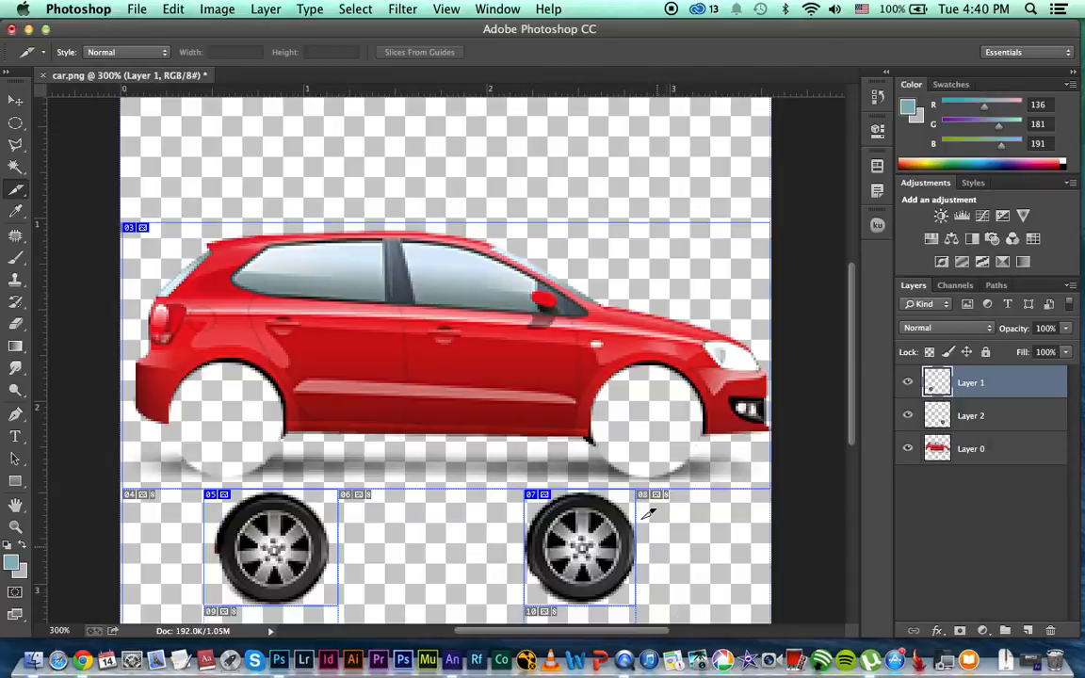
# - Minimize Photoshop, open the images folder on the desktop and compare the previews of left-tyer.png and left-tyer.gif
pyautogui.click(28, 30)
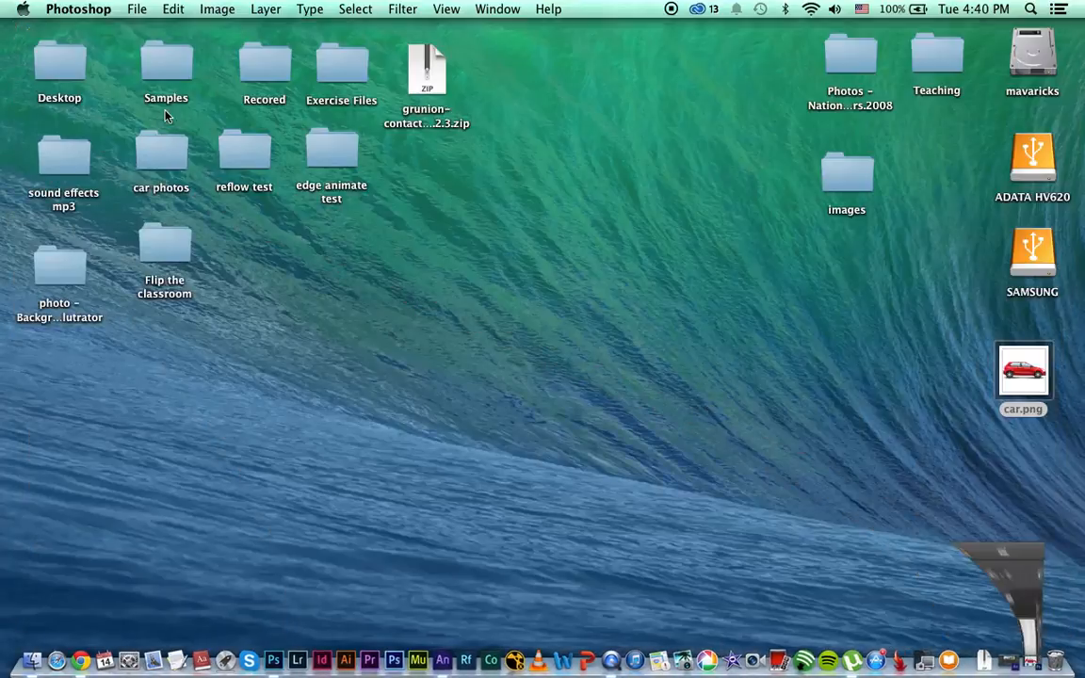
pyautogui.click(858, 179)
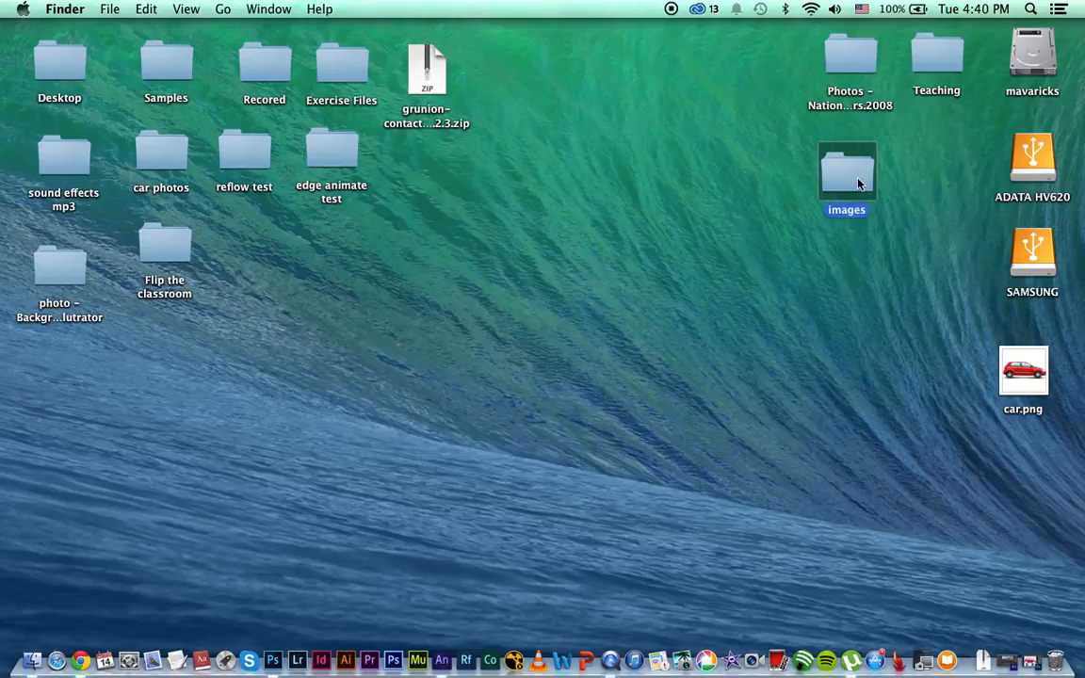
pyautogui.doubleClick(859, 184)
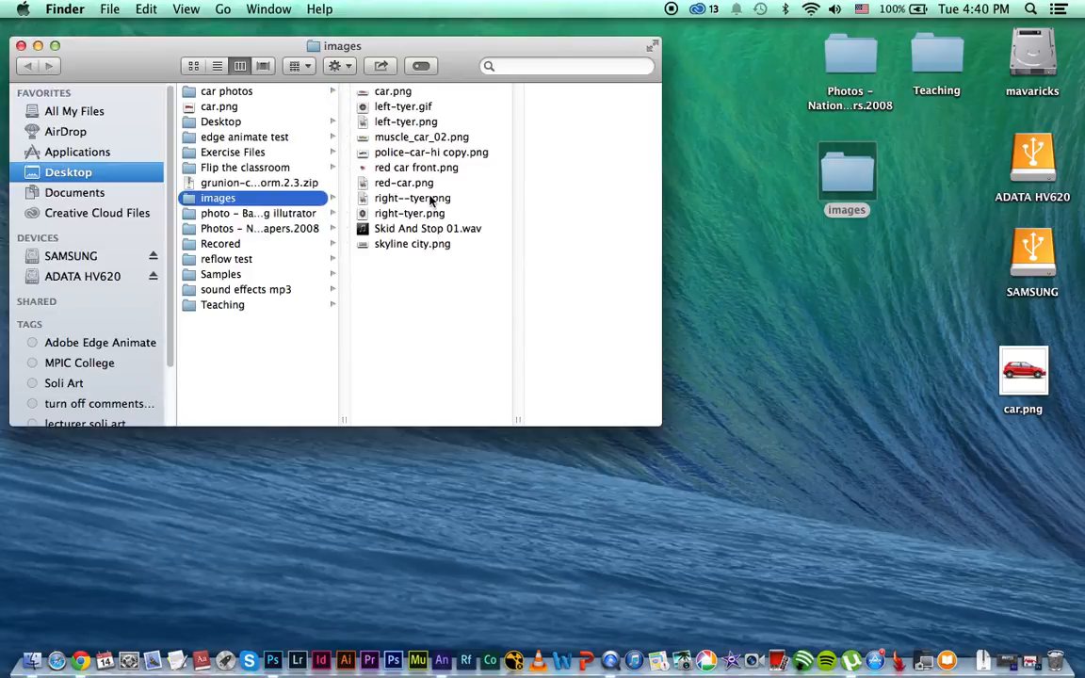
pyautogui.click(403, 122)
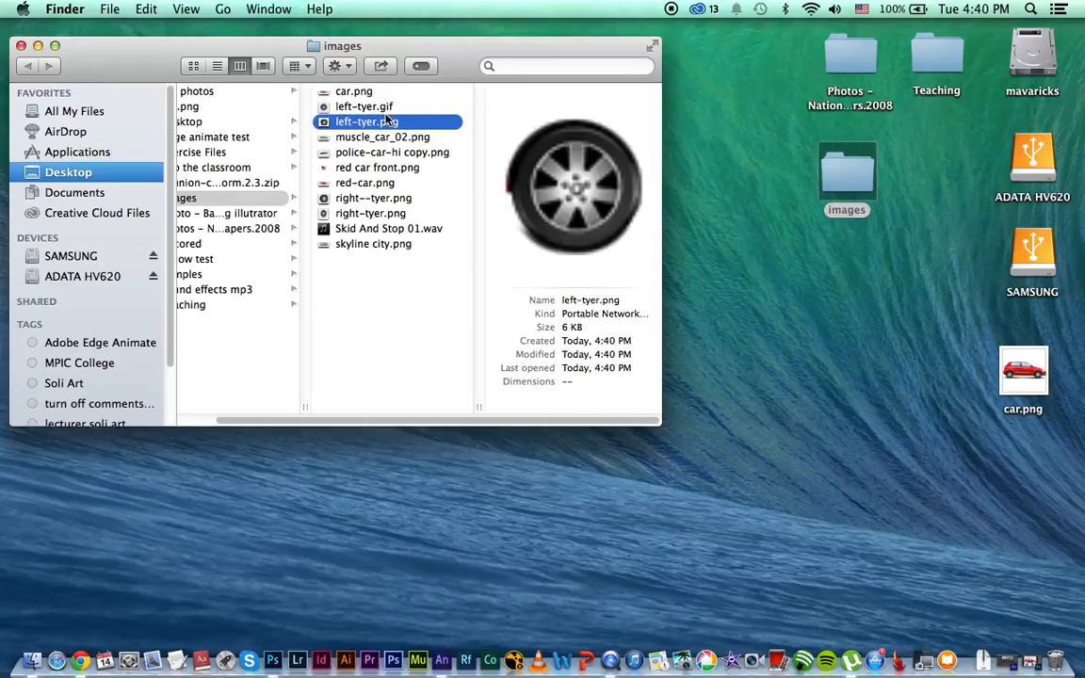
pyautogui.click(382, 107)
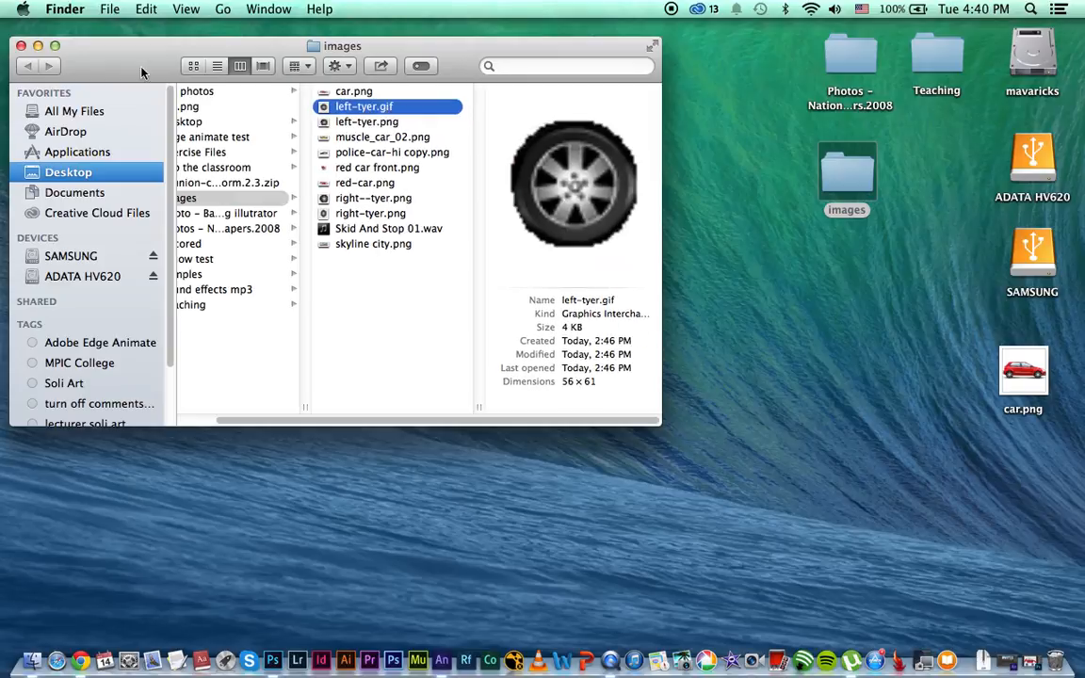
pyautogui.click(366, 122)
pyautogui.click(369, 109)
pyautogui.click(387, 126)
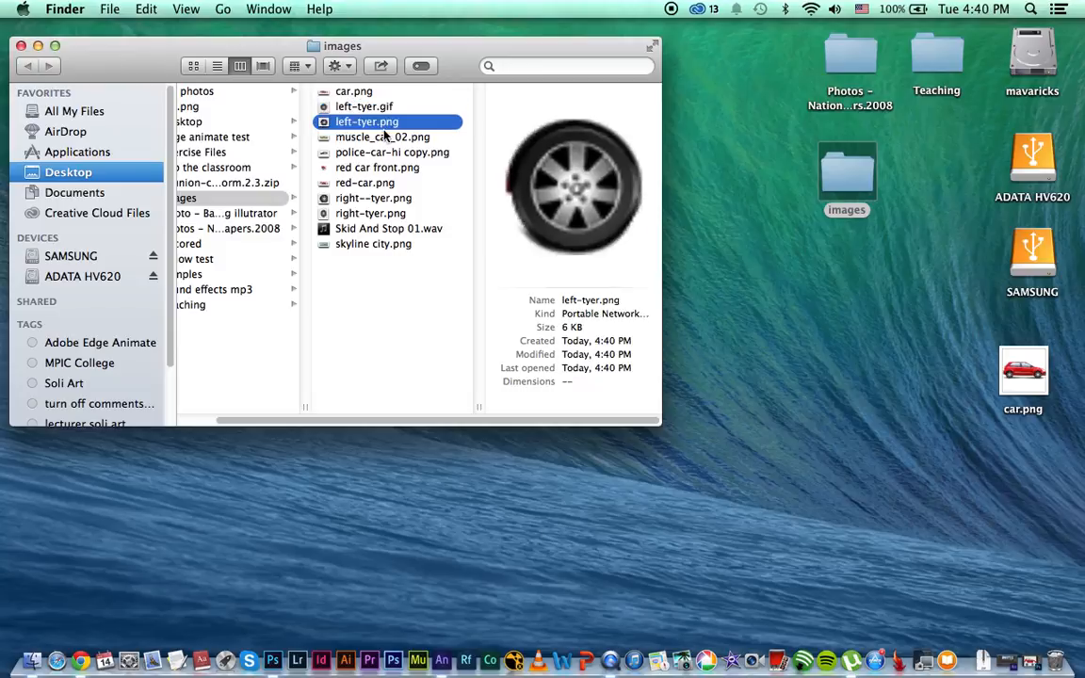
# - Return to Photoshop and check the PNG-24 format of the wheel and car body slices in Save for Web, then cancel
pyautogui.click(271, 621)
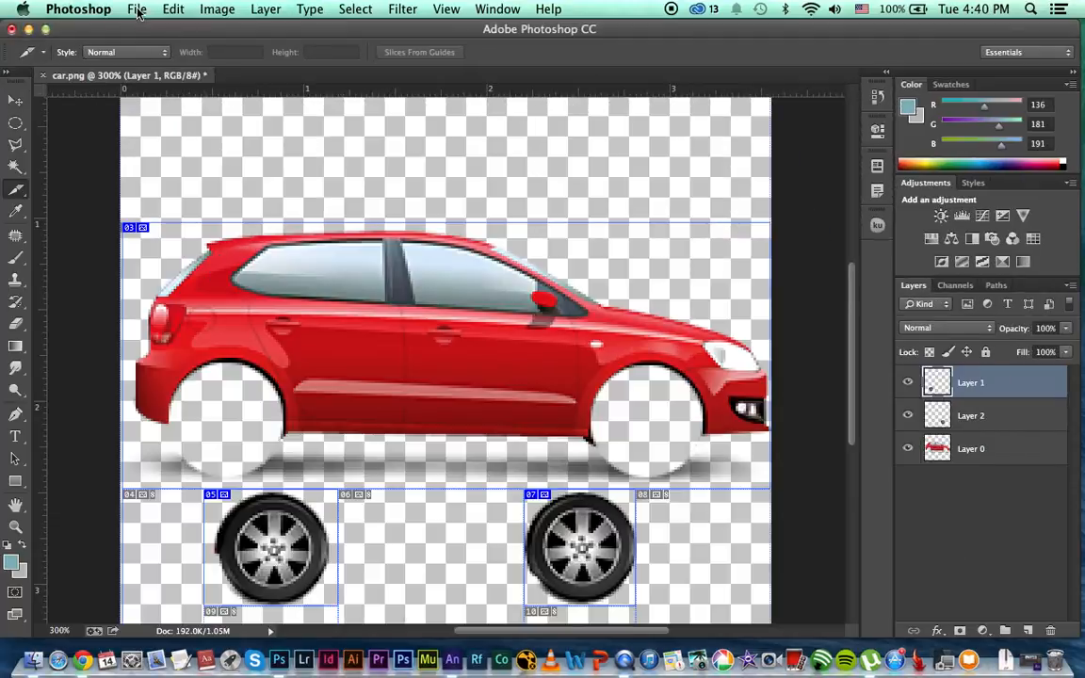
pyautogui.click(137, 9)
pyautogui.click(158, 238)
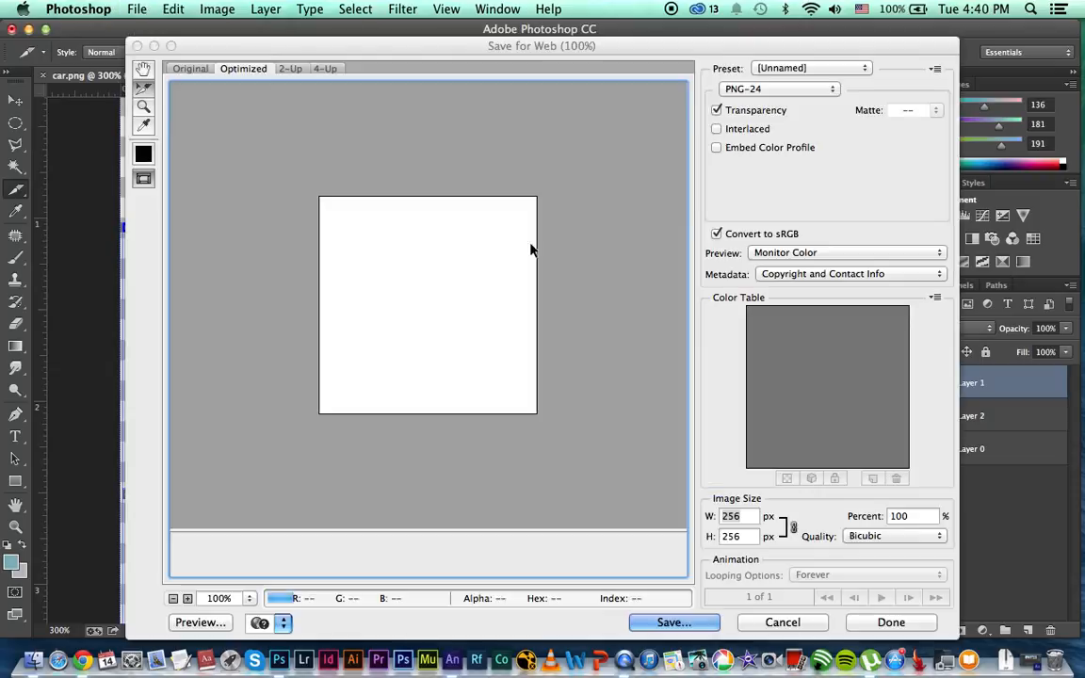
pyautogui.click(780, 89)
pyautogui.click(827, 209)
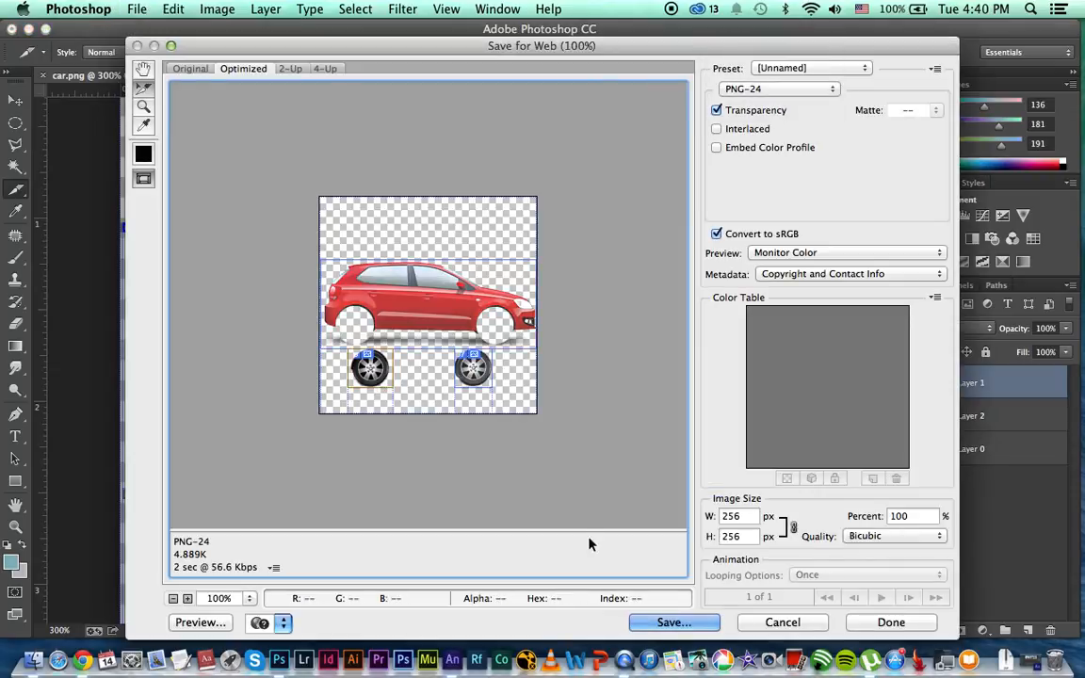
pyautogui.click(476, 368)
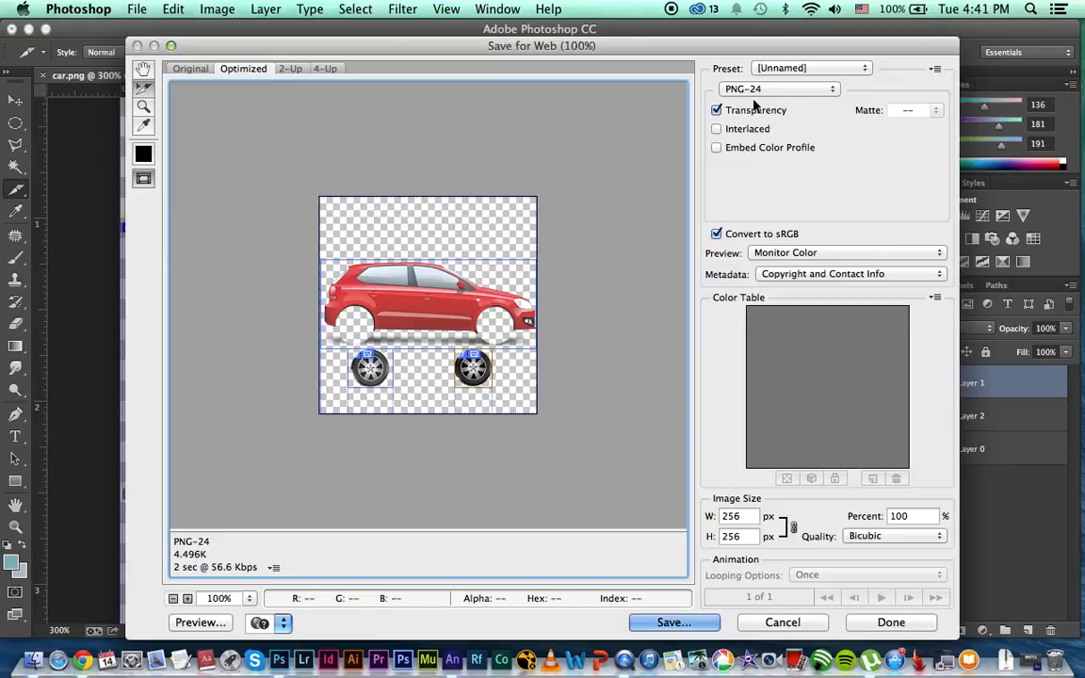
pyautogui.click(431, 315)
pyautogui.click(795, 622)
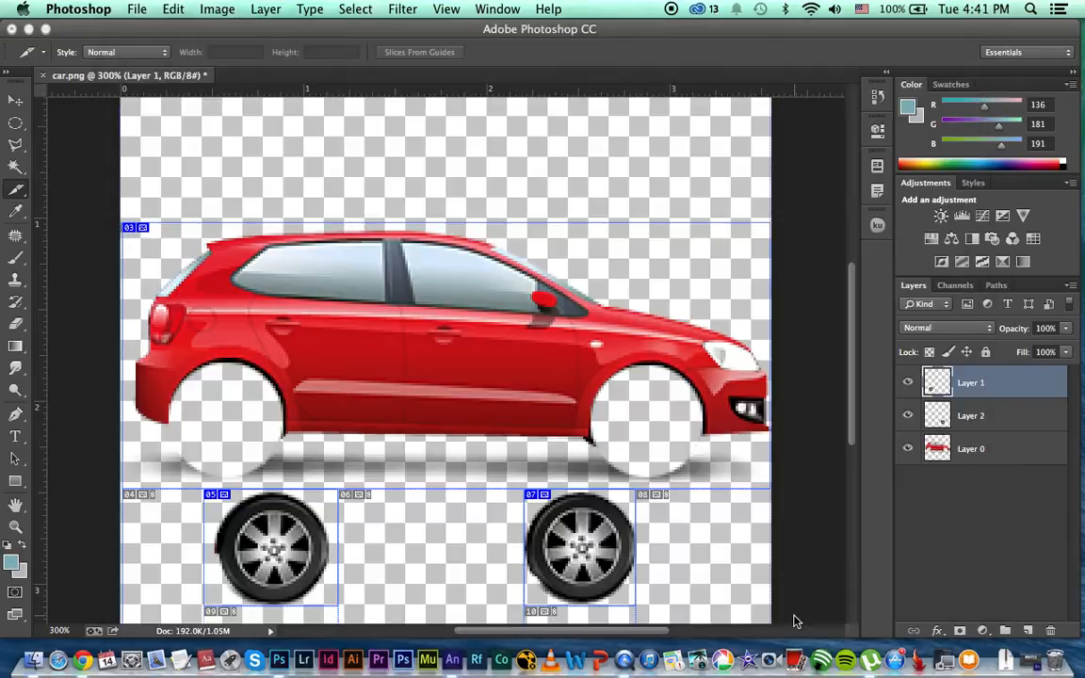
# - Switch to Edge Animate, preview the car crash composition in the browser, and close the browser window after watching the animation
pyautogui.click(28, 29)
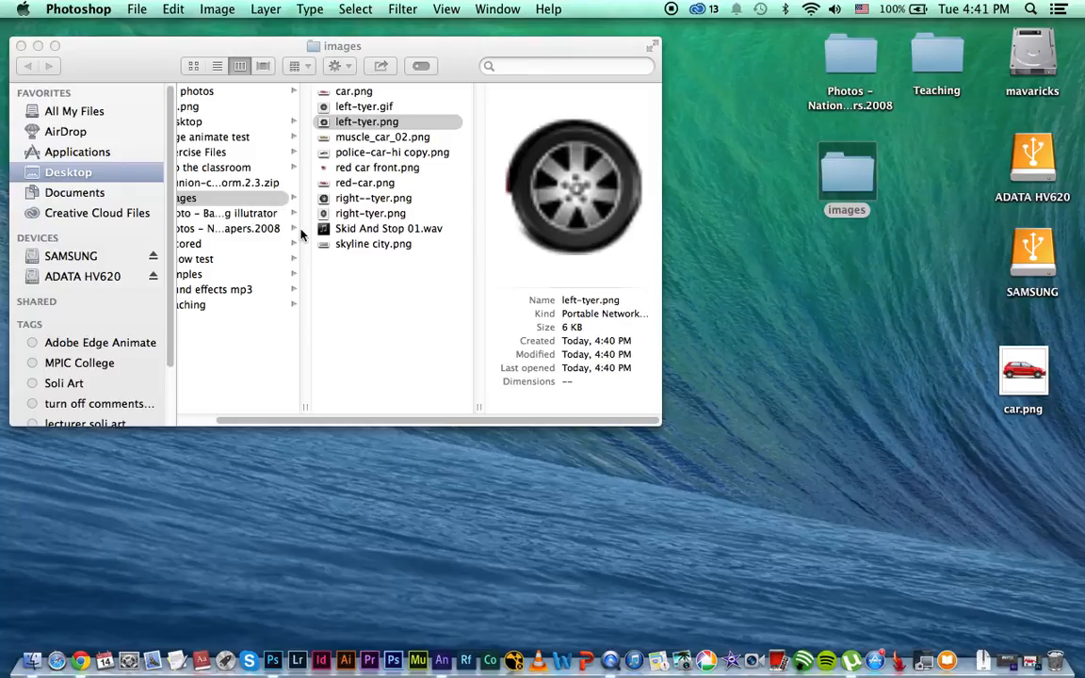
pyautogui.moveTo(272, 71); pyautogui.dragTo(322, 83)
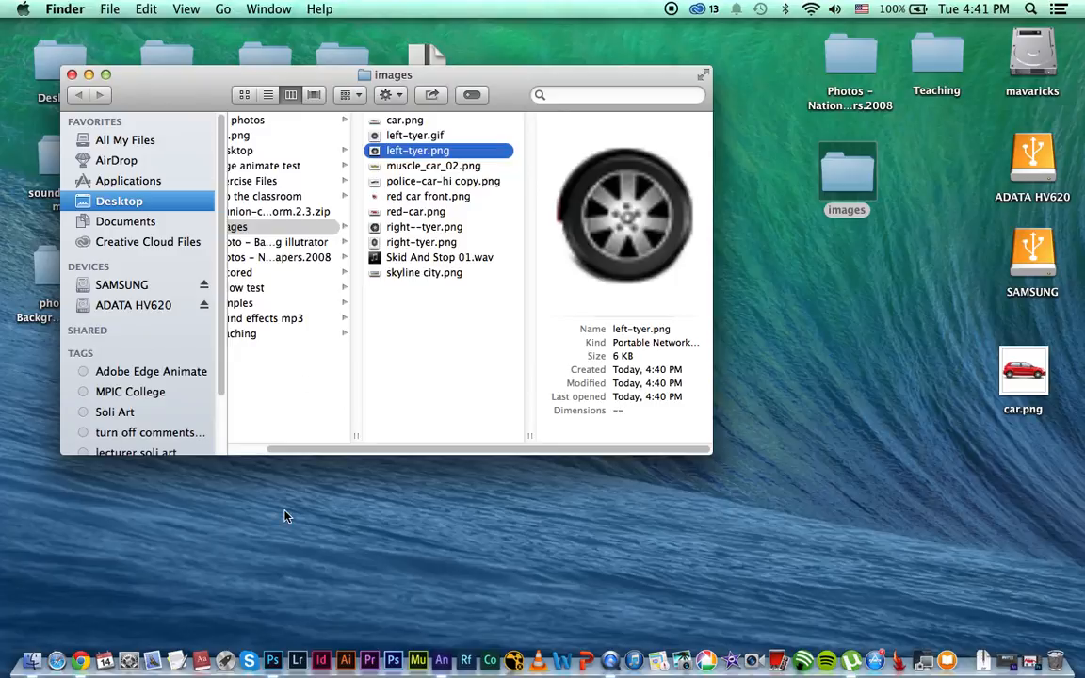
pyautogui.click(443, 652)
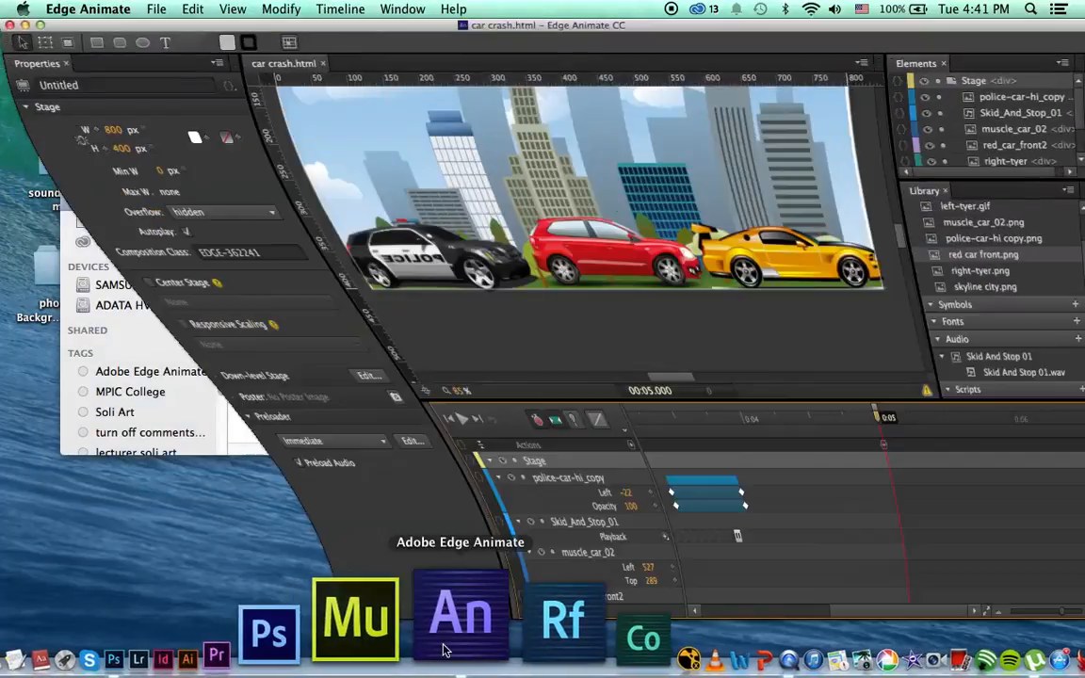
pyautogui.click(156, 9)
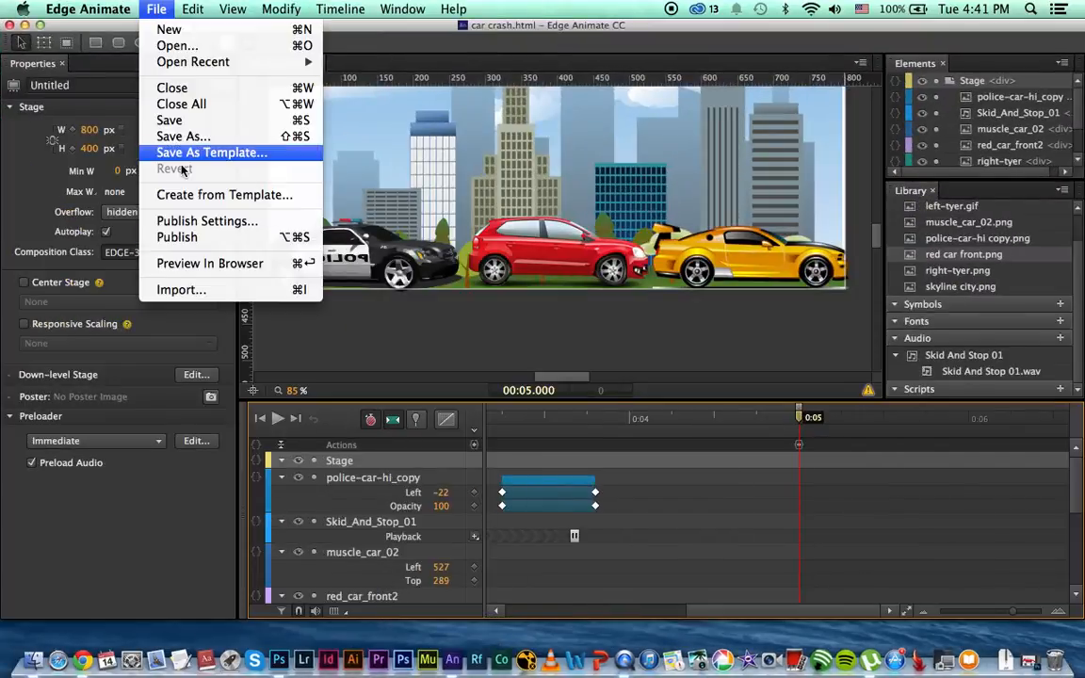
pyautogui.click(198, 264)
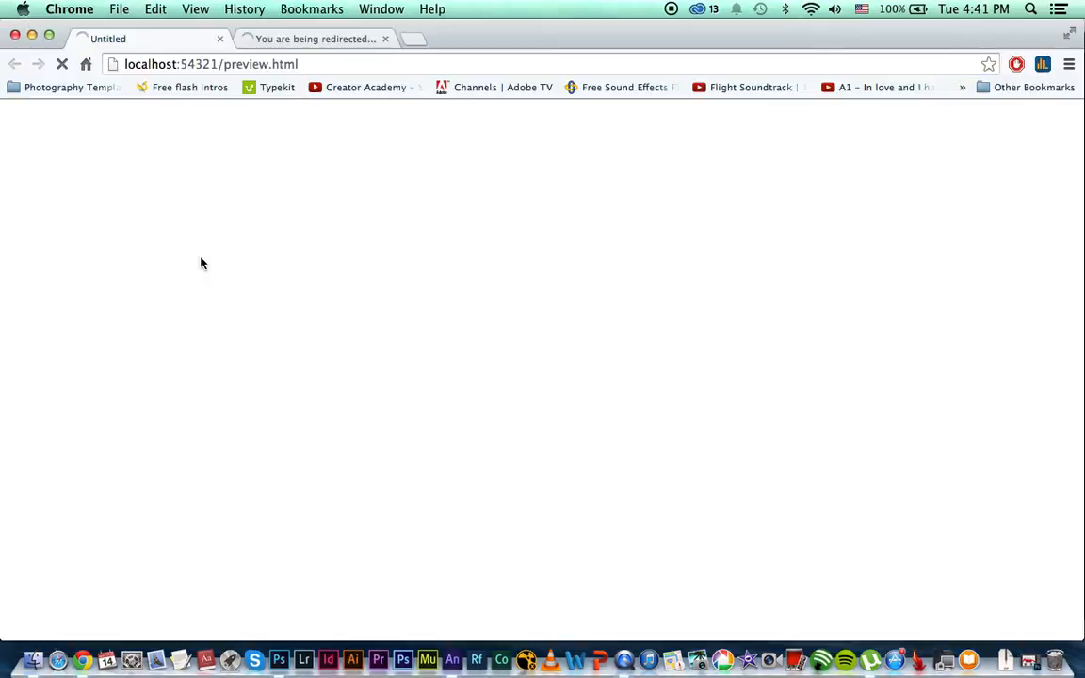
pyautogui.click(383, 38)
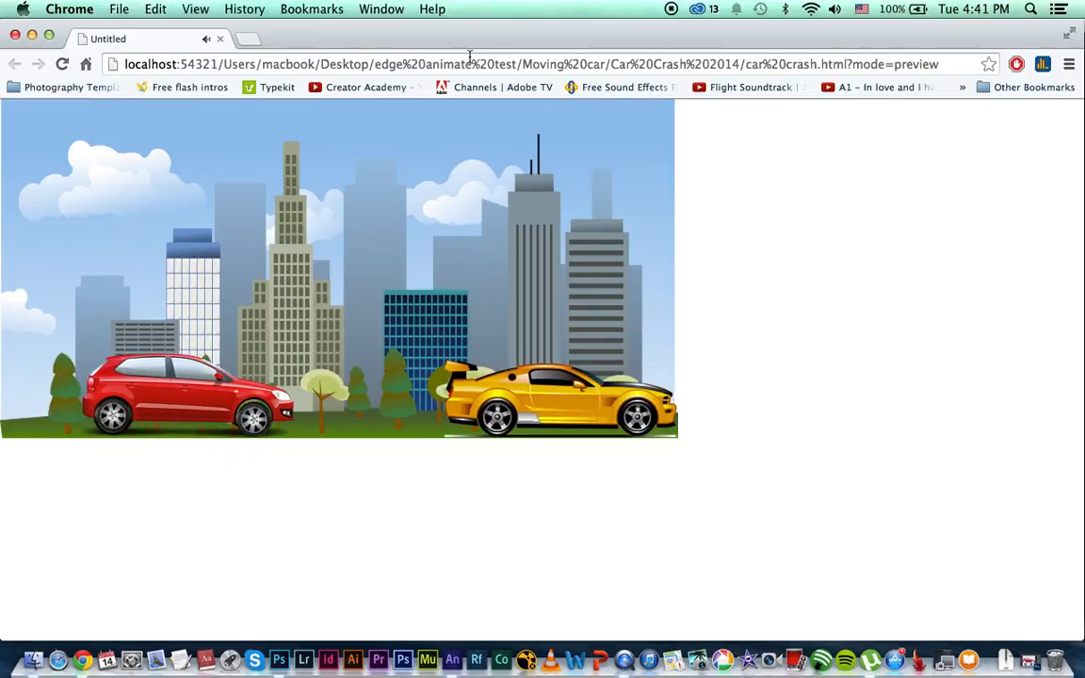
pyautogui.click(15, 35)
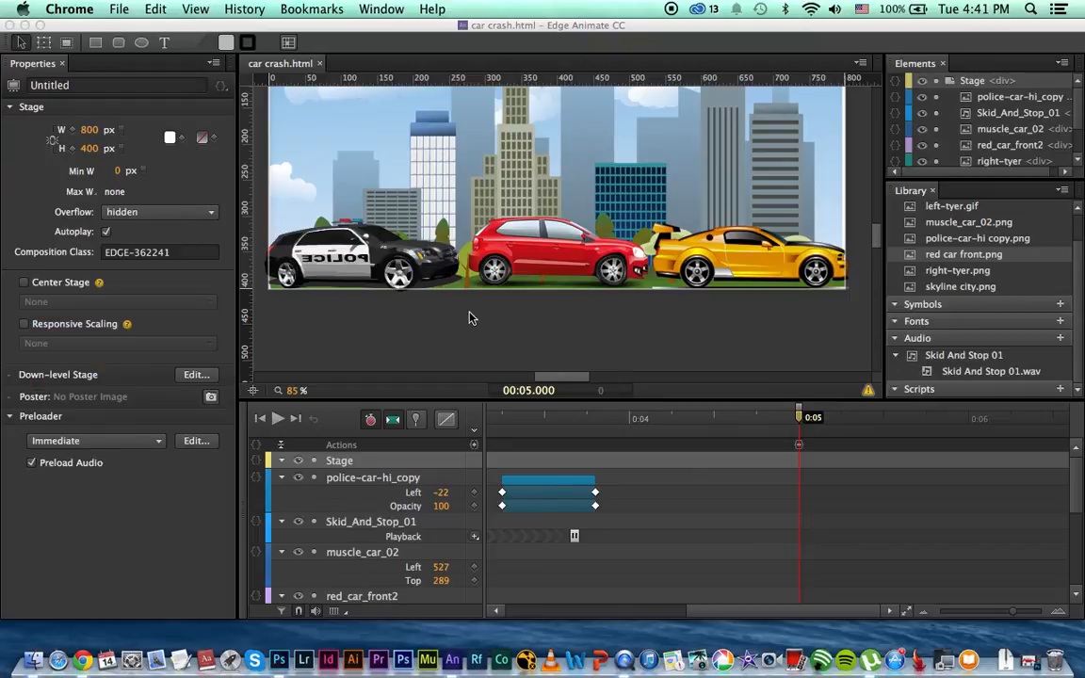